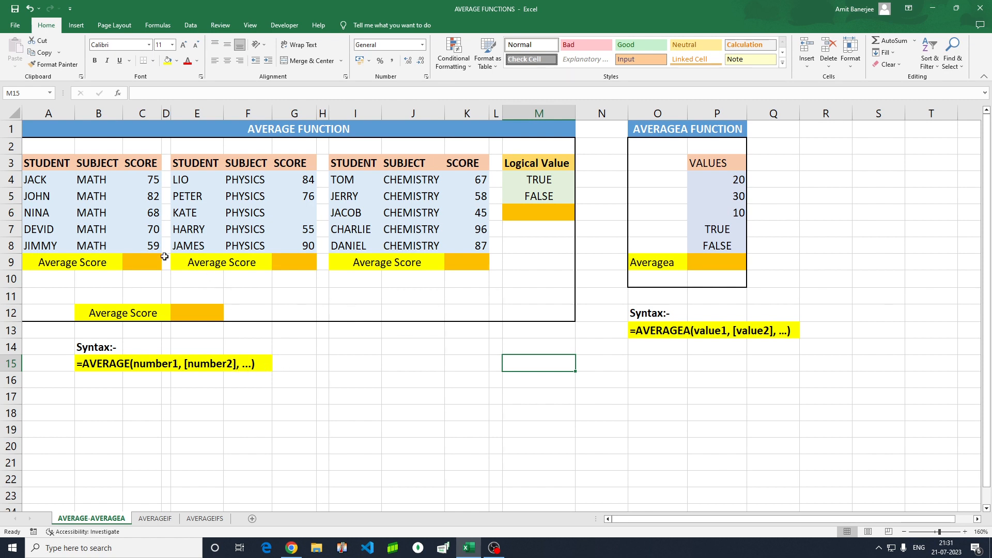
# Examine the student, subject and score columns of the MATH table
pyautogui.click(144, 278)
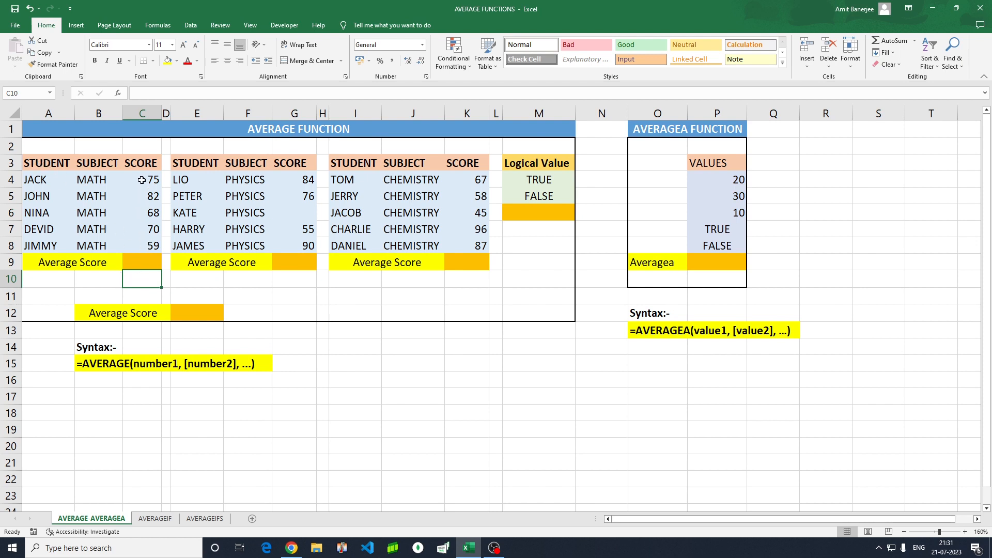
pyautogui.moveTo(141, 180); pyautogui.dragTo(142, 242)
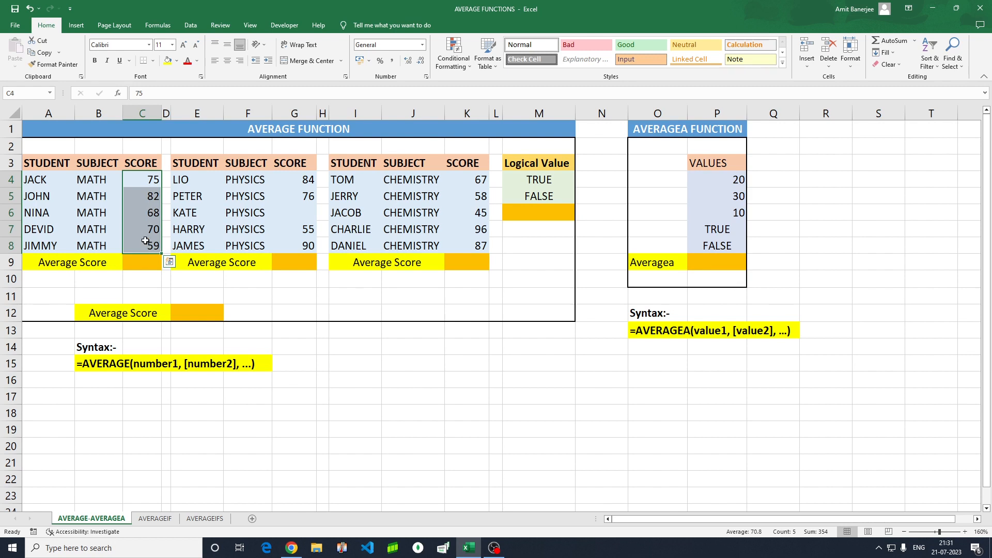
pyautogui.moveTo(46, 163); pyautogui.dragTo(141, 263)
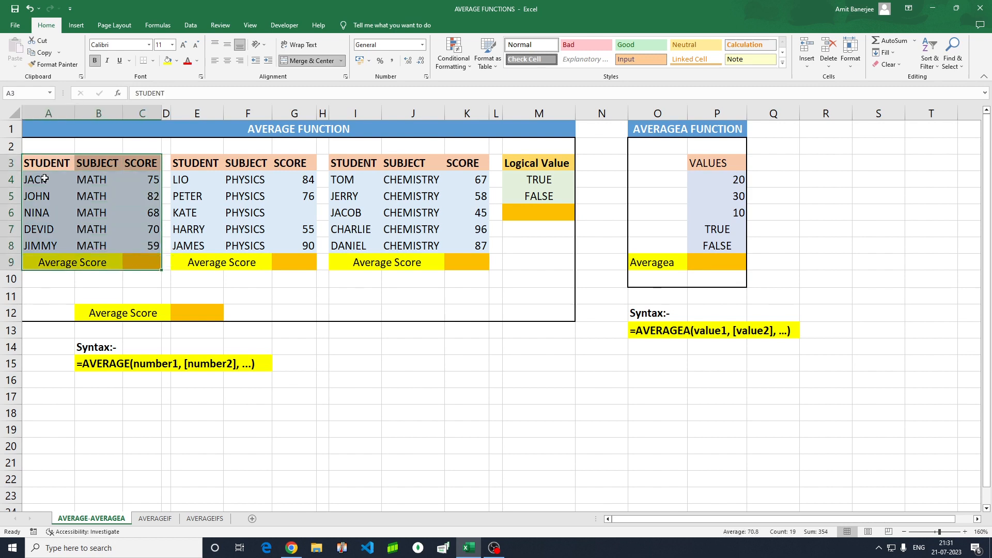
pyautogui.moveTo(44, 178); pyautogui.dragTo(44, 247)
pyautogui.moveTo(96, 181); pyautogui.dragTo(101, 245)
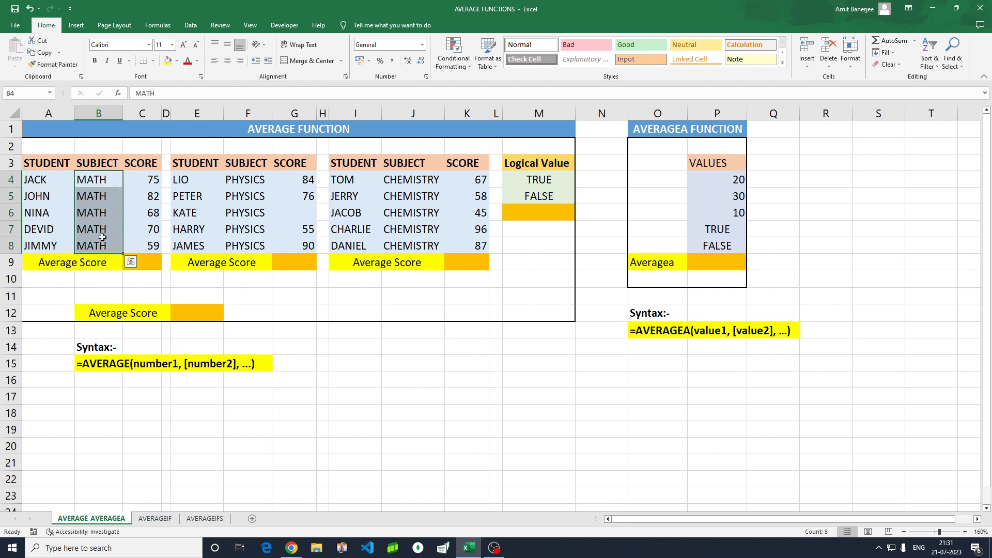
pyautogui.moveTo(147, 177); pyautogui.dragTo(146, 241)
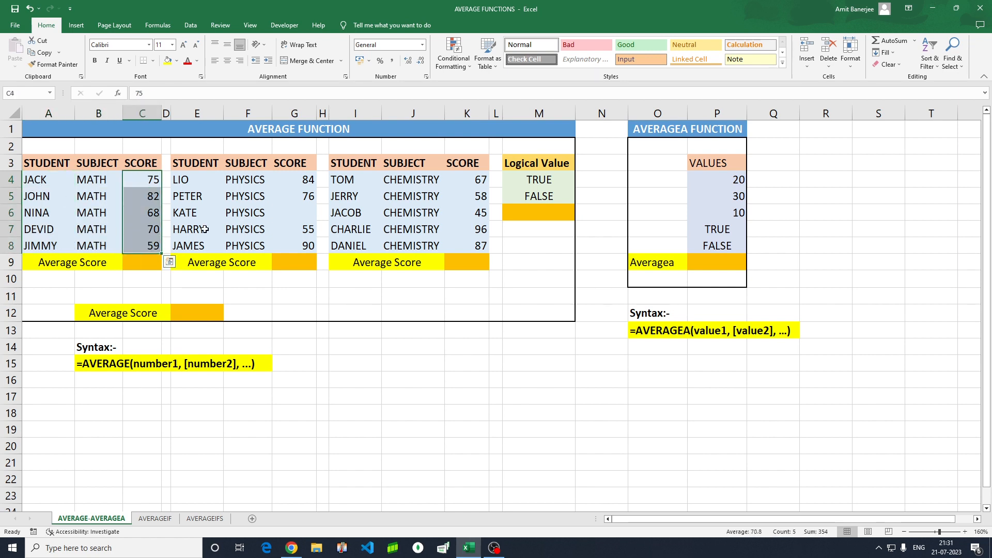
# Total the MATH scores in cell C10 with the formula =SUM(C4:C8)
pyautogui.click(152, 261)
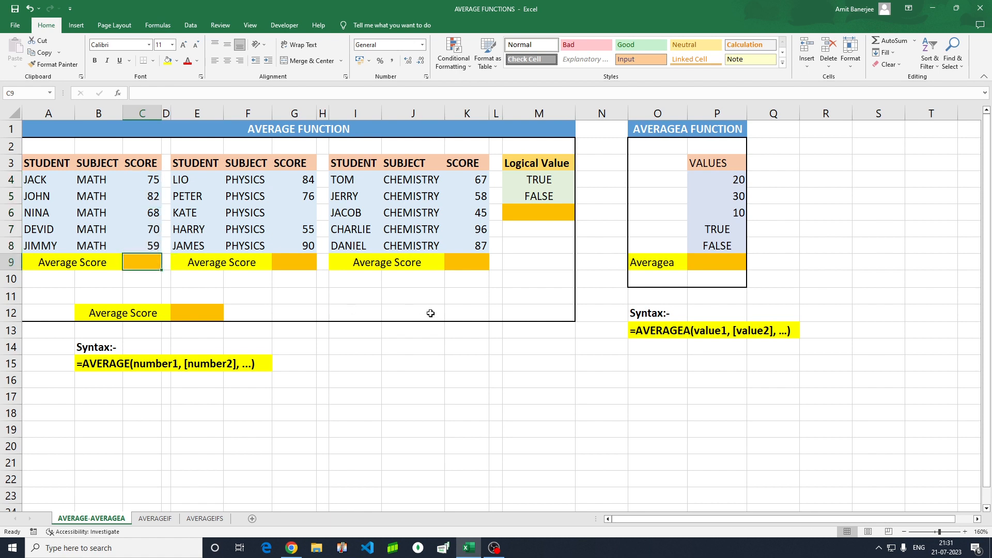
pyautogui.press('Down')
pyautogui.write('=')
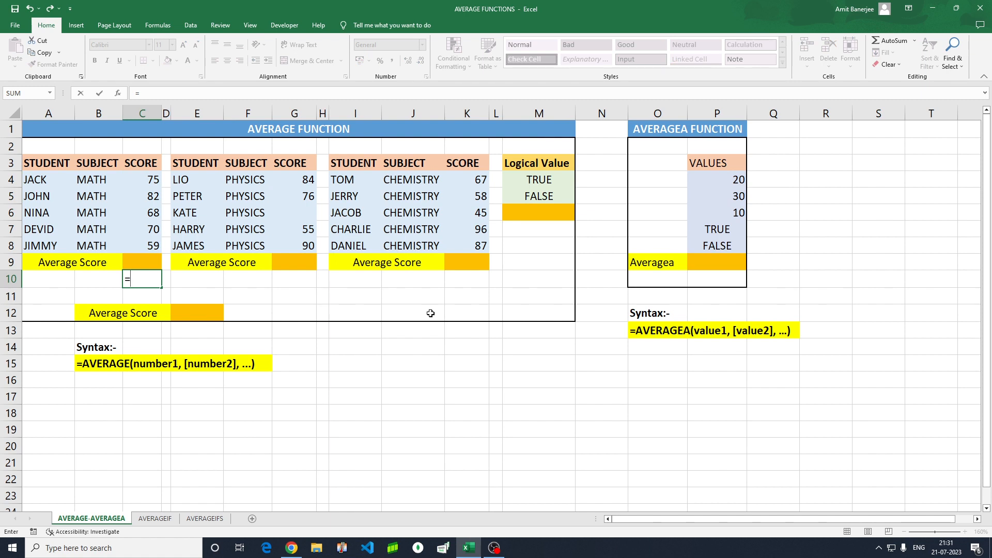
pyautogui.write('SUM(')
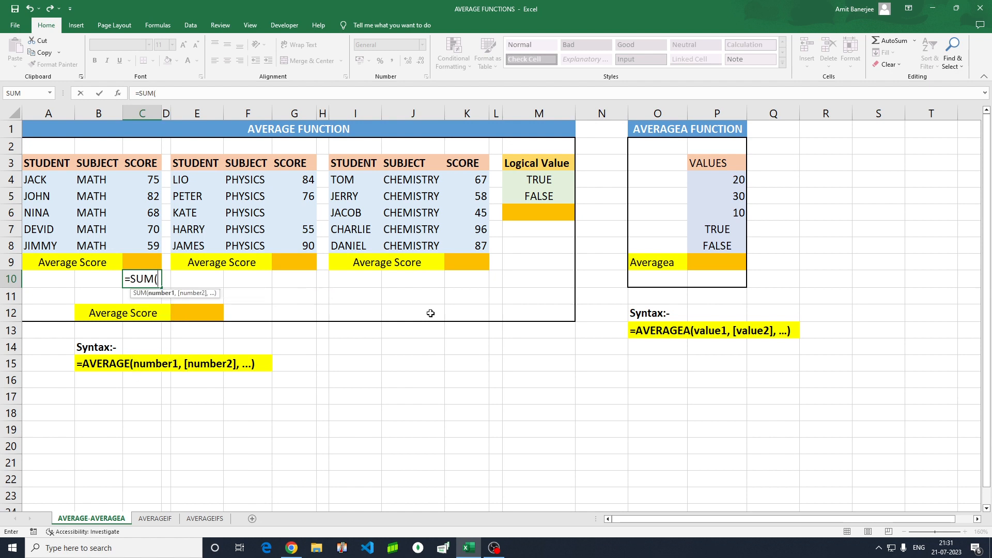
pyautogui.click(138, 180)
pyautogui.hotkey('shift', 'Down')
pyautogui.hotkey('shift', 'Down')
pyautogui.hotkey('shift', 'Down')
pyautogui.hotkey('shift', 'Down')
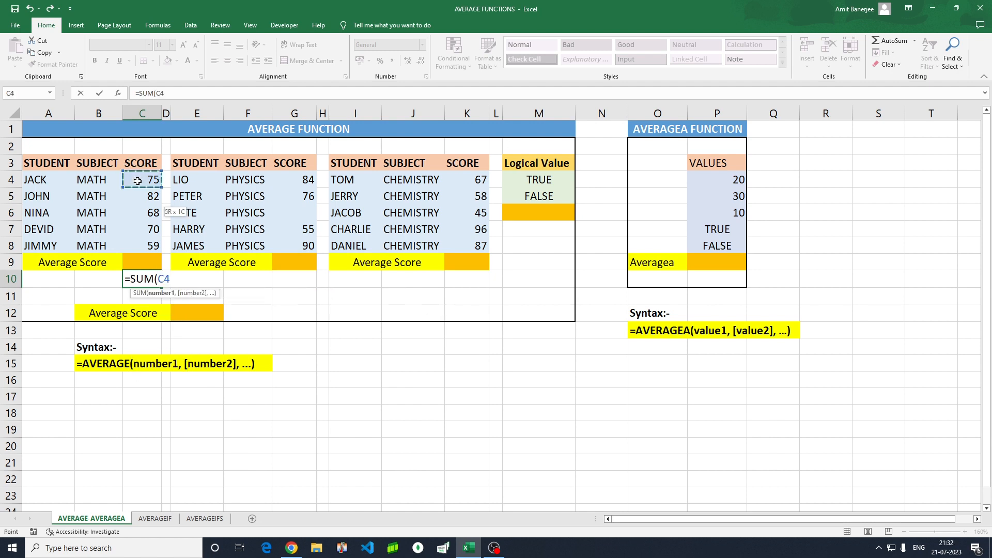
pyautogui.write(')')
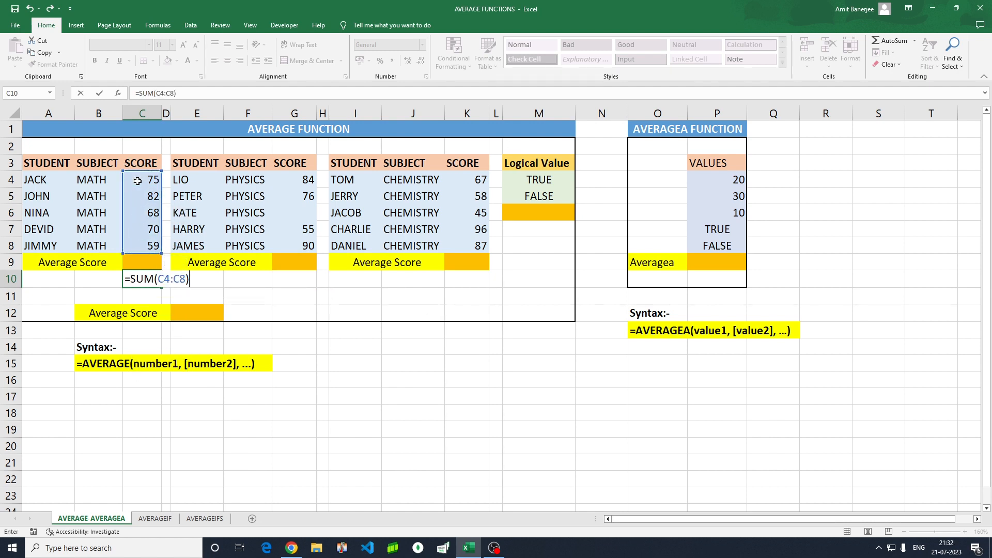
pyautogui.press('Return')
# Extend the sum formula in C10 to divide by the number of students, making it =SUM(C4:C8)/5
pyautogui.moveTo(142, 180); pyautogui.dragTo(152, 241)
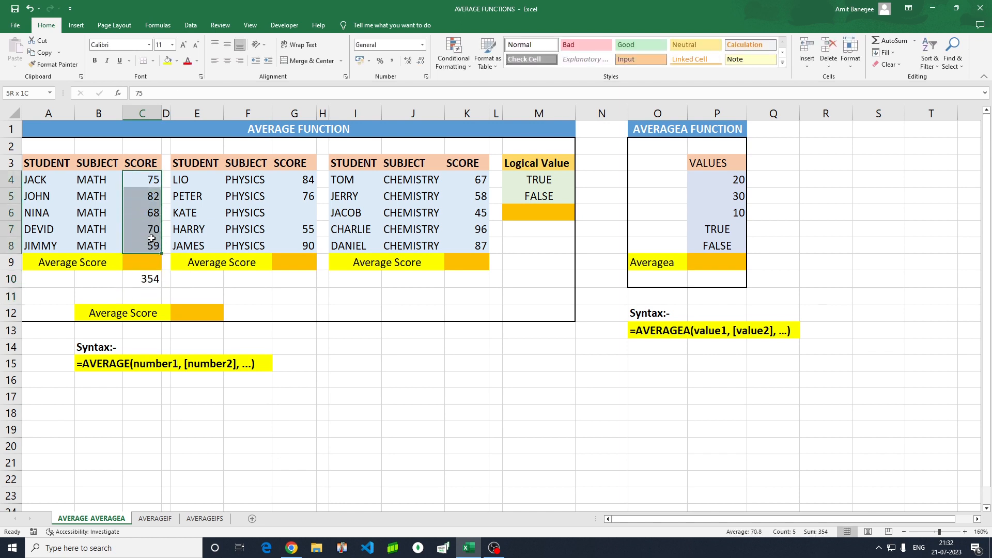
pyautogui.click(151, 280)
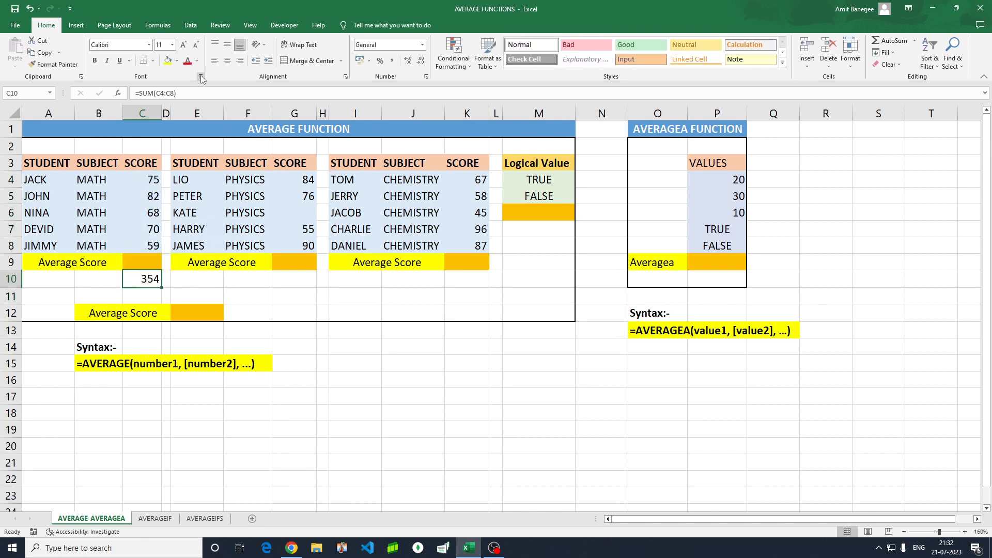
pyautogui.doubleClick(152, 280)
pyautogui.press('Right')
pyautogui.press('Right')
pyautogui.press('Right')
pyautogui.press('Right')
pyautogui.press('Right')
pyautogui.press('Right')
pyautogui.press('Right')
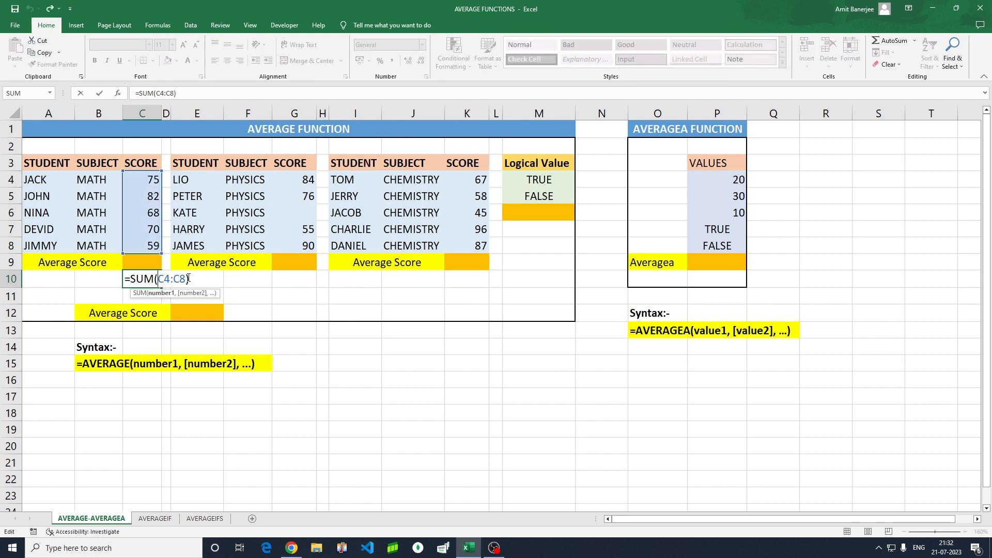
pyautogui.write('/5')
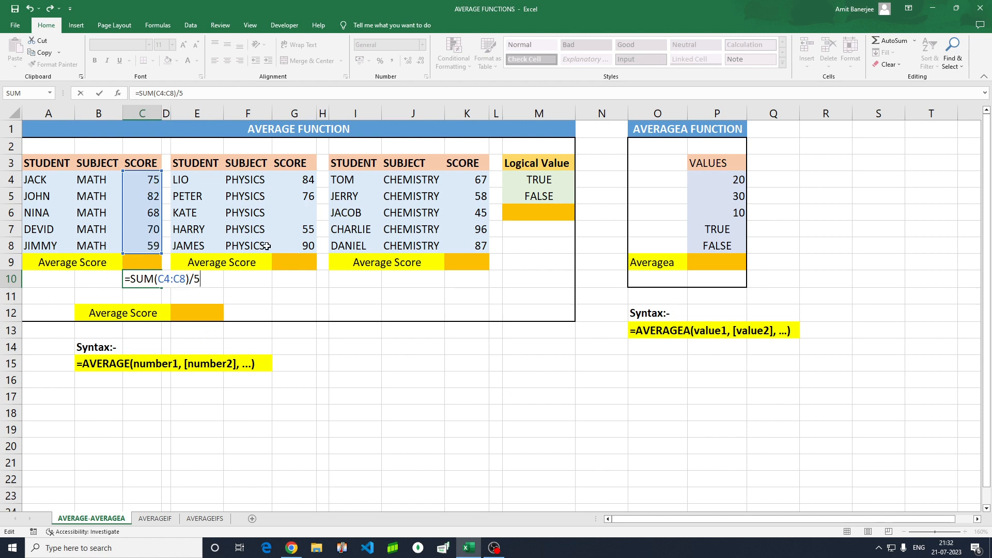
pyautogui.press('Return')
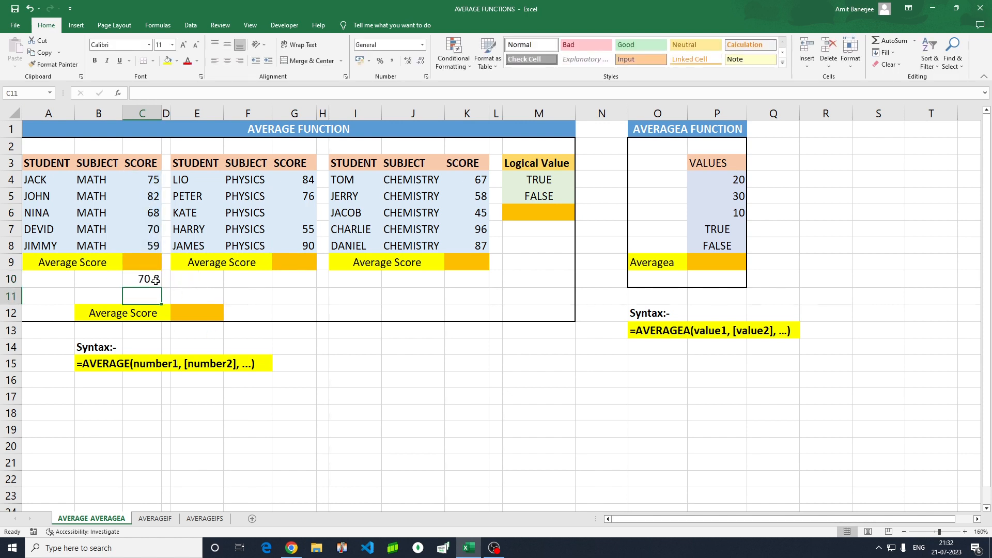
pyautogui.click(156, 280)
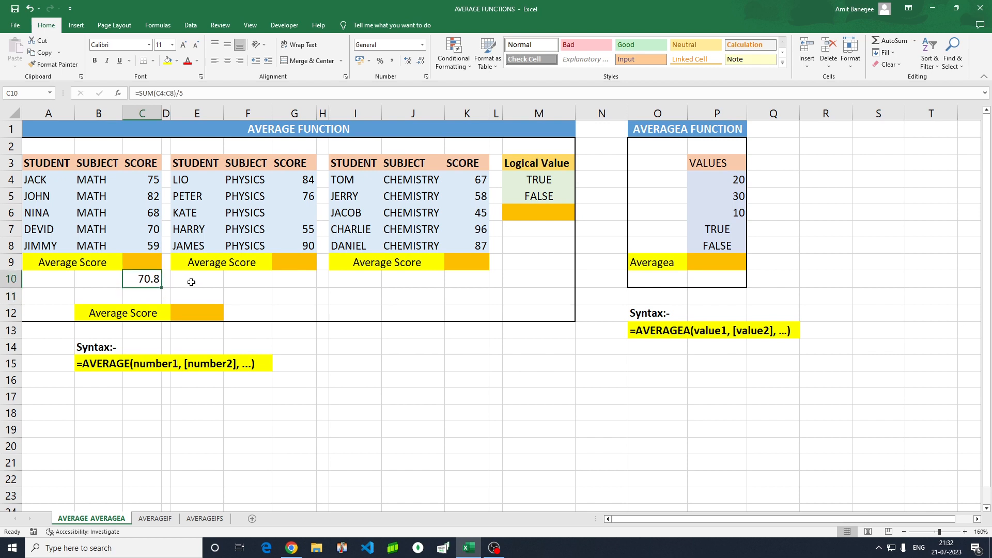
# Calculate the MATH average score in cell C9 with the formula =AVERAGE(C4:C8)
pyautogui.click(145, 263)
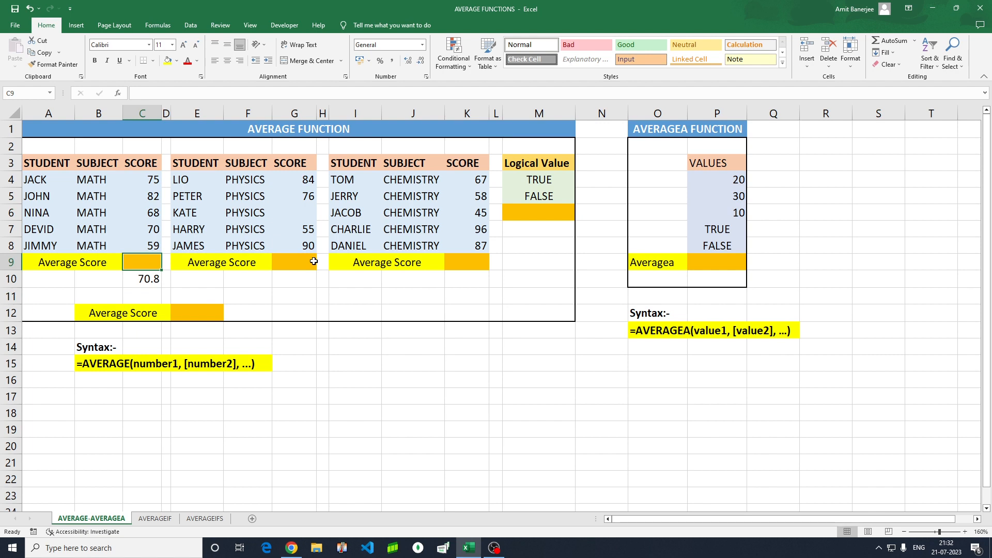
pyautogui.write('=aver')
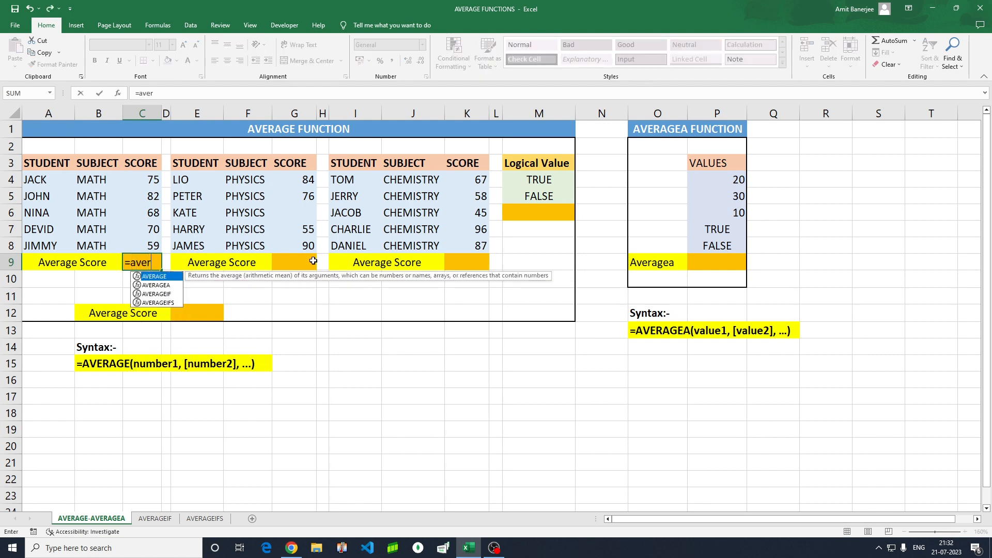
pyautogui.press('Tab')
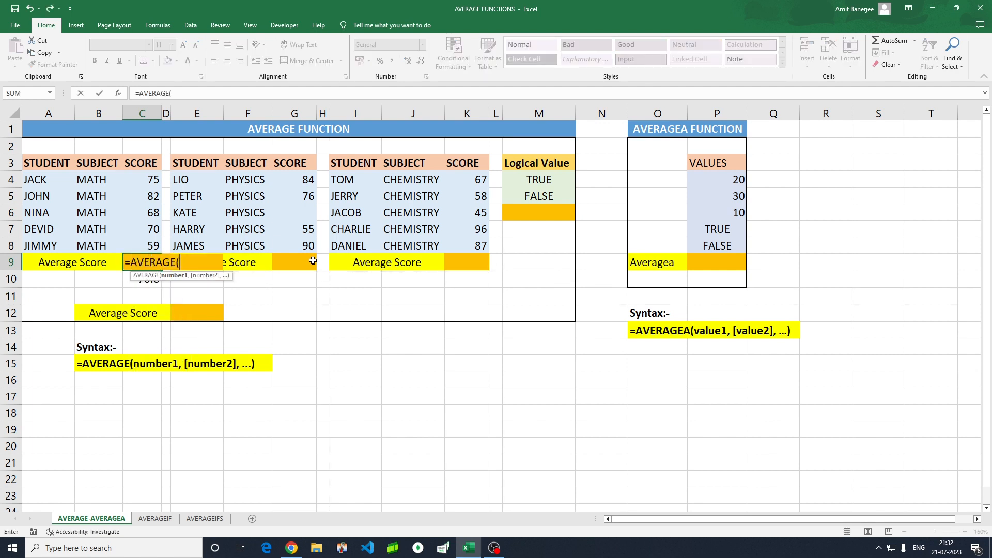
pyautogui.click(135, 177)
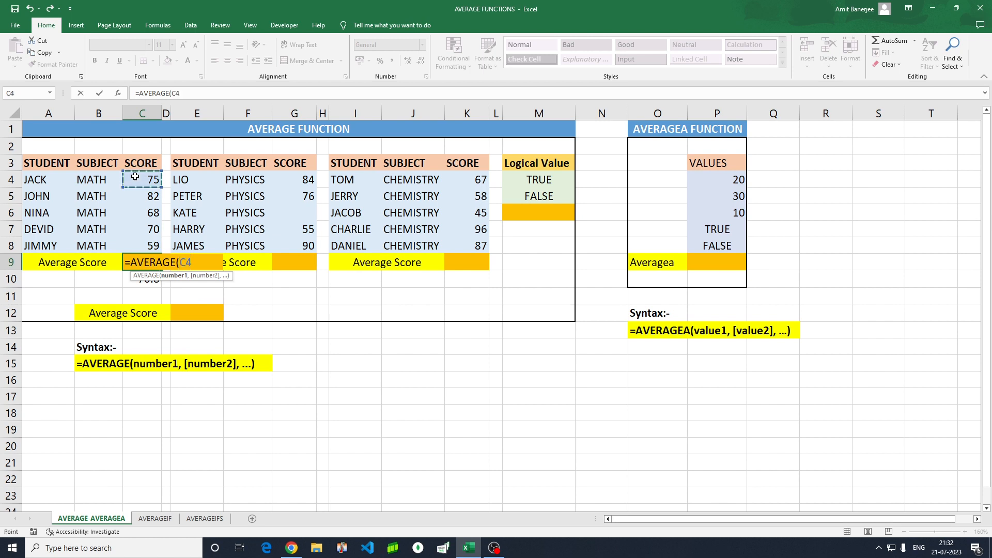
pyautogui.moveTo(135, 177); pyautogui.dragTo(142, 245)
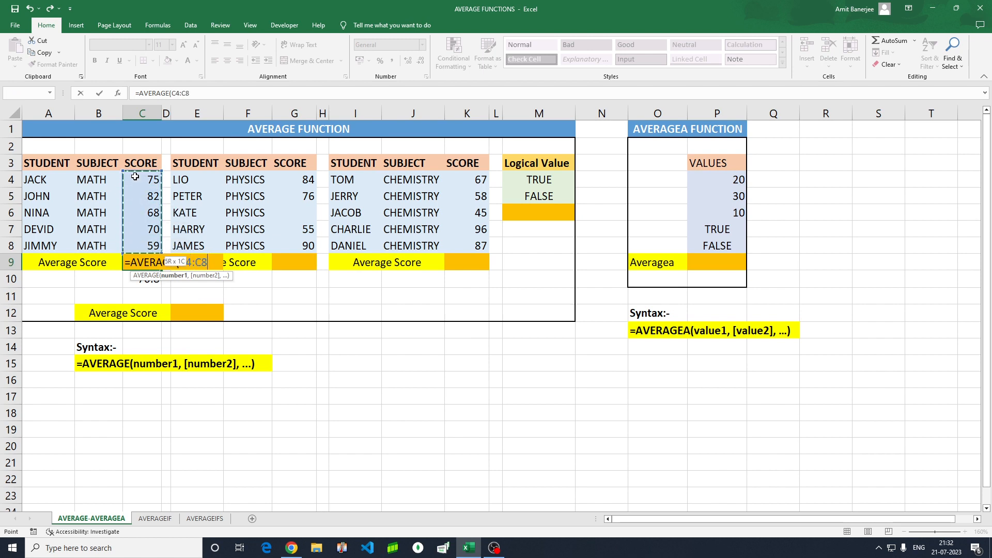
pyautogui.write(')')
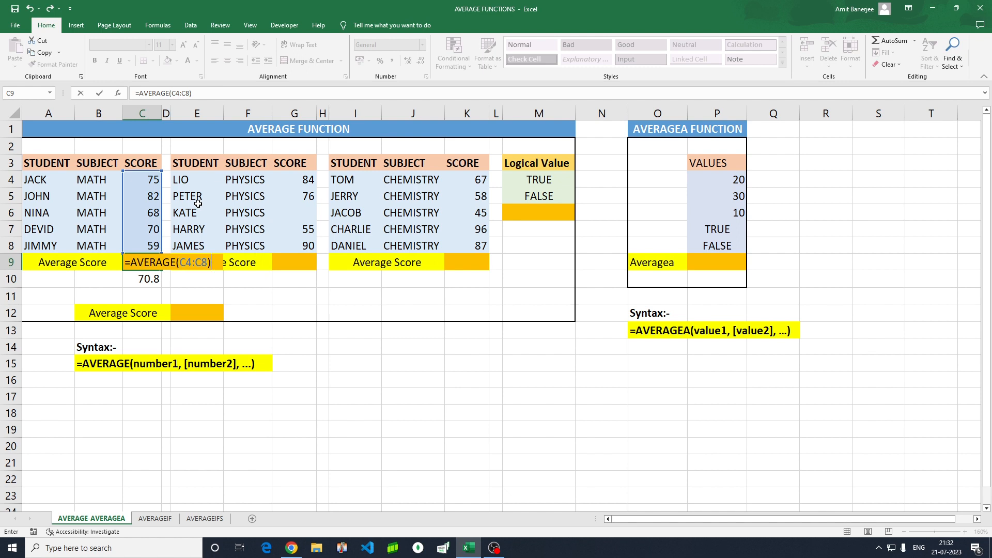
pyautogui.press('Return')
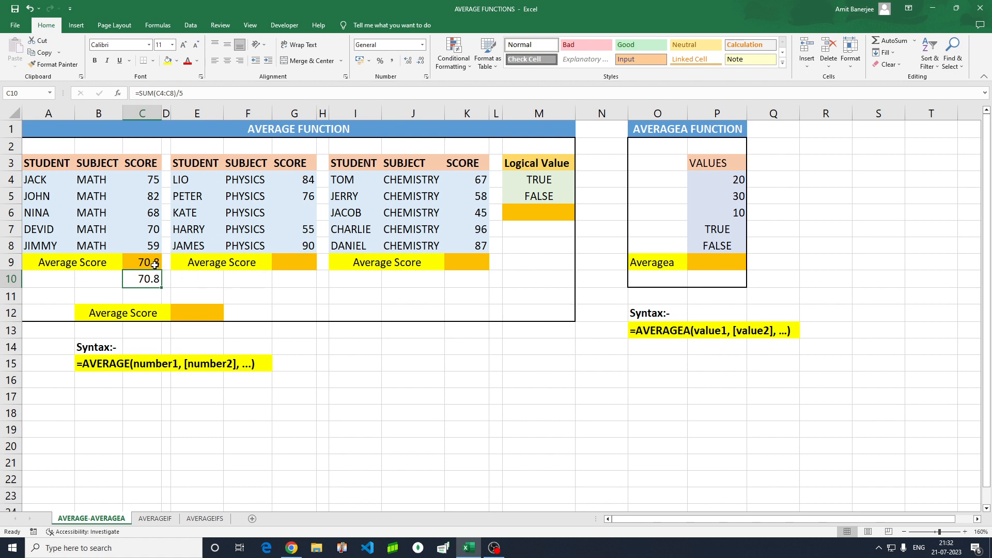
# Calculate the PHYSICS average score in cell G9 with =AVERAGE(G4:G8), including the blank score cell in the range
pyautogui.click(305, 214)
pyautogui.moveTo(199, 164); pyautogui.dragTo(300, 261)
pyautogui.click(307, 218)
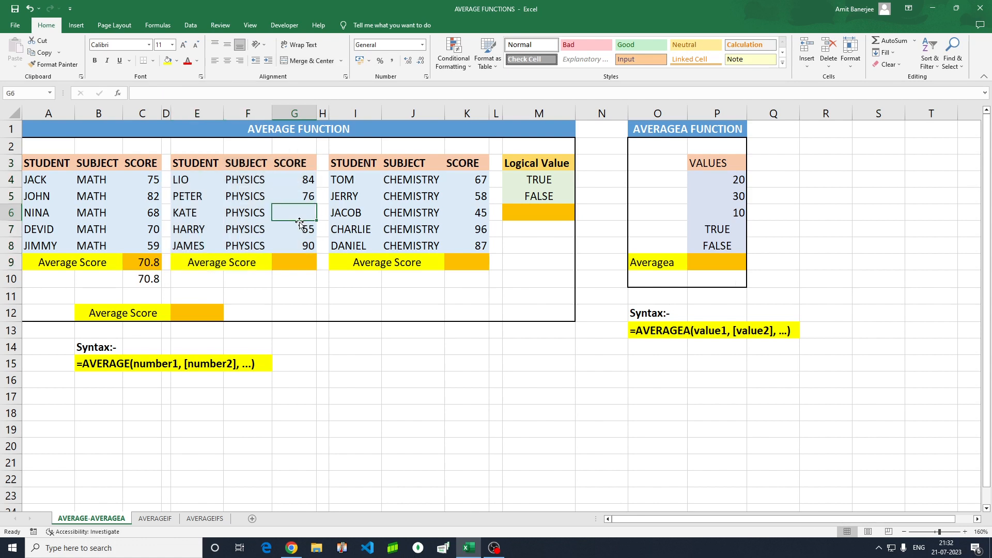
pyautogui.click(298, 259)
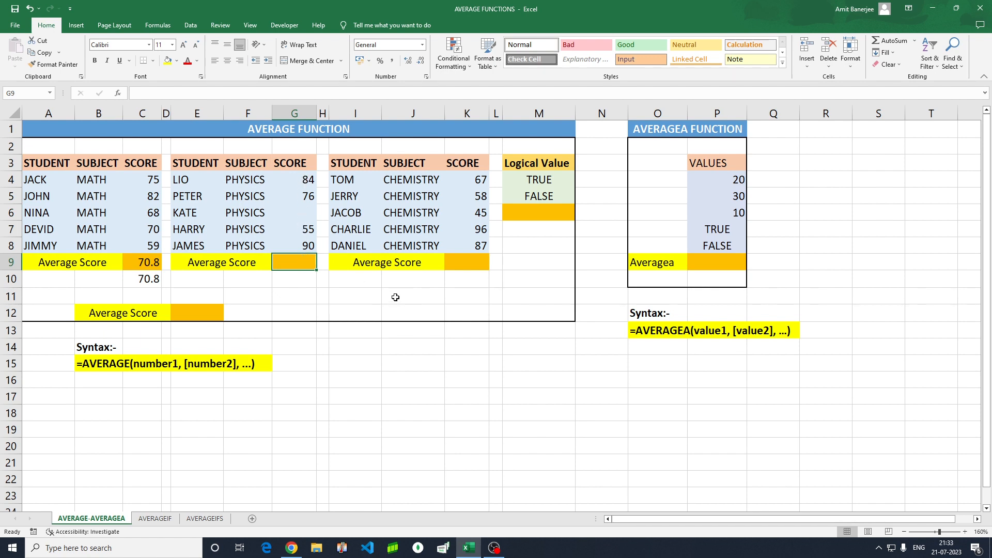
pyautogui.write('=')
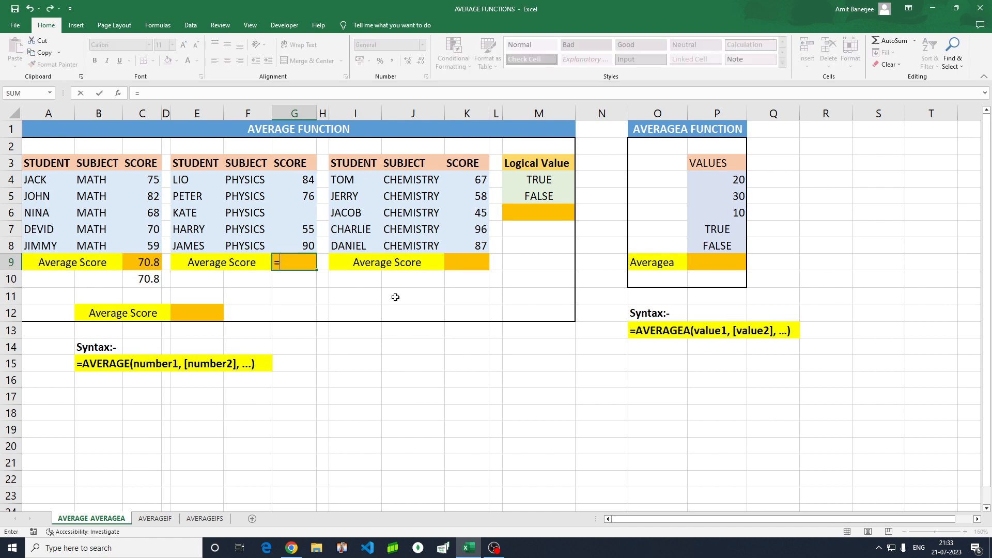
pyautogui.write('aver')
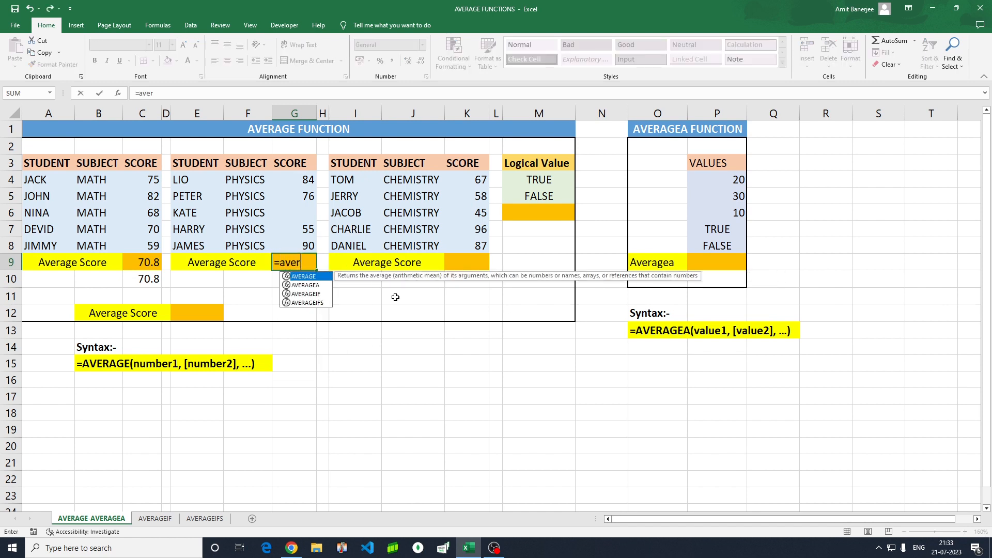
pyautogui.press('Tab')
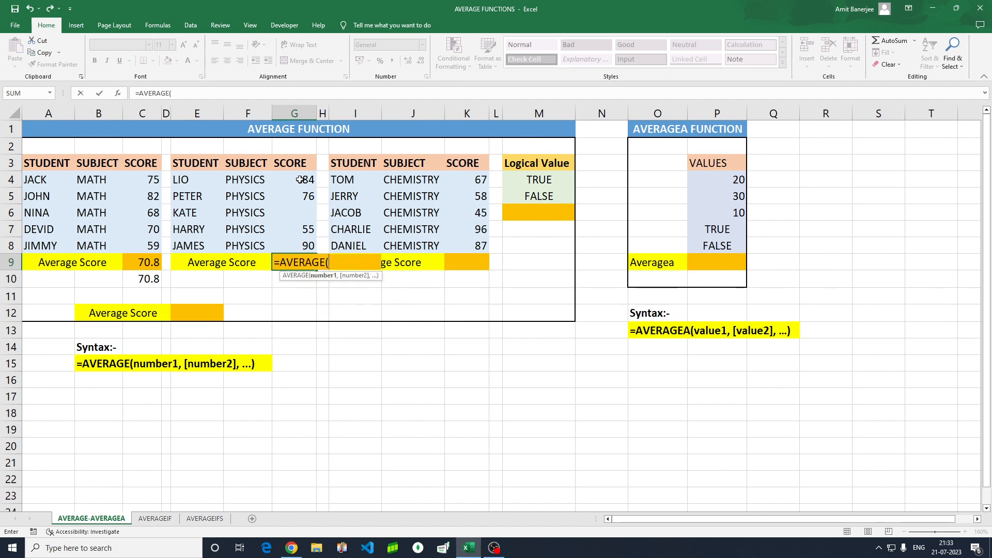
pyautogui.moveTo(299, 180); pyautogui.dragTo(300, 247)
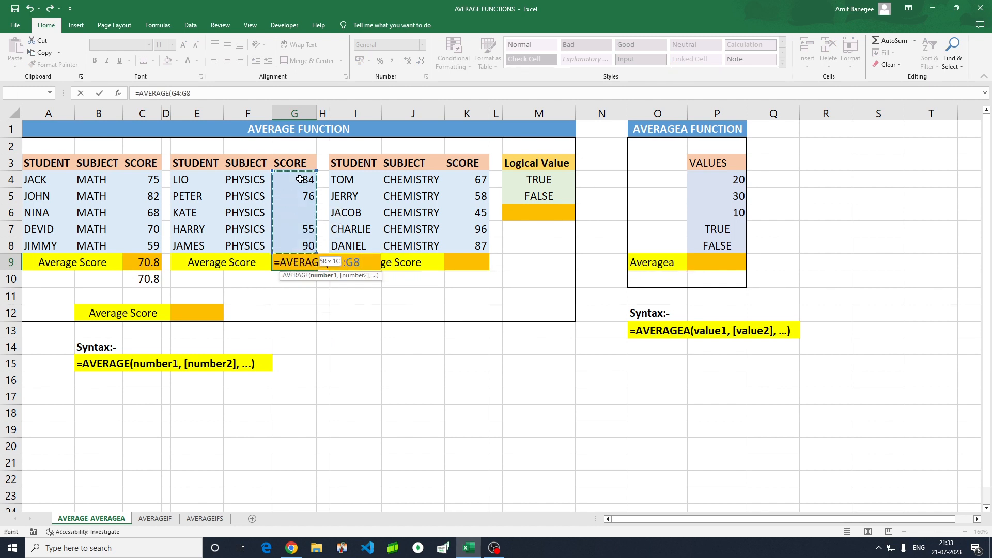
pyautogui.write(')')
pyautogui.press('Return')
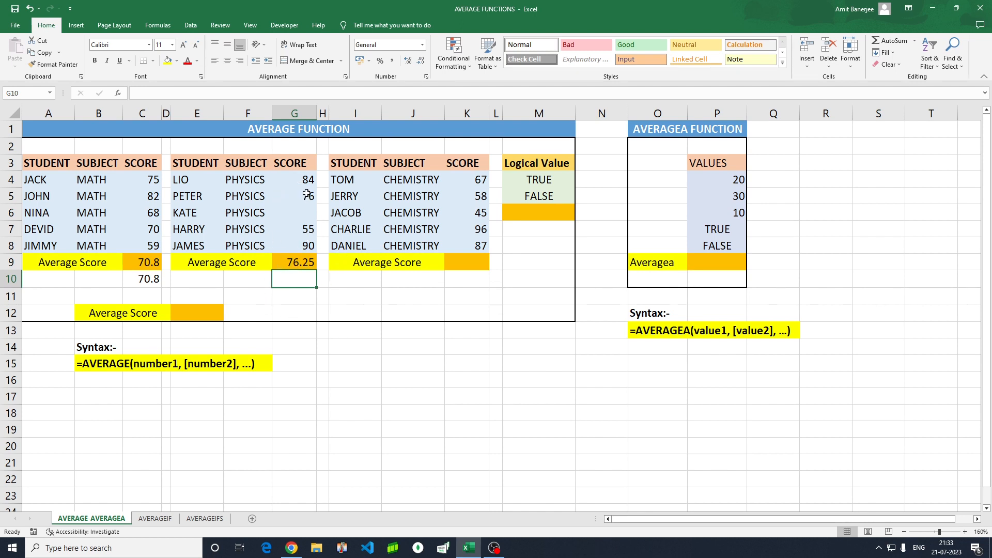
pyautogui.moveTo(305, 179); pyautogui.dragTo(307, 248)
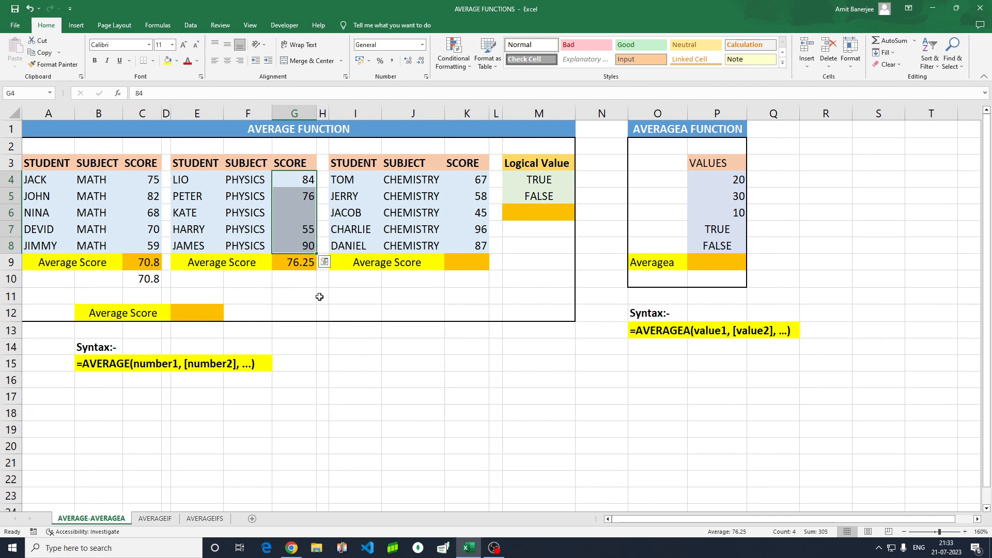
# Calculate the CHEMISTRY average score in cell K9 with the formula =AVERAGE(K4:K8)
pyautogui.click(466, 263)
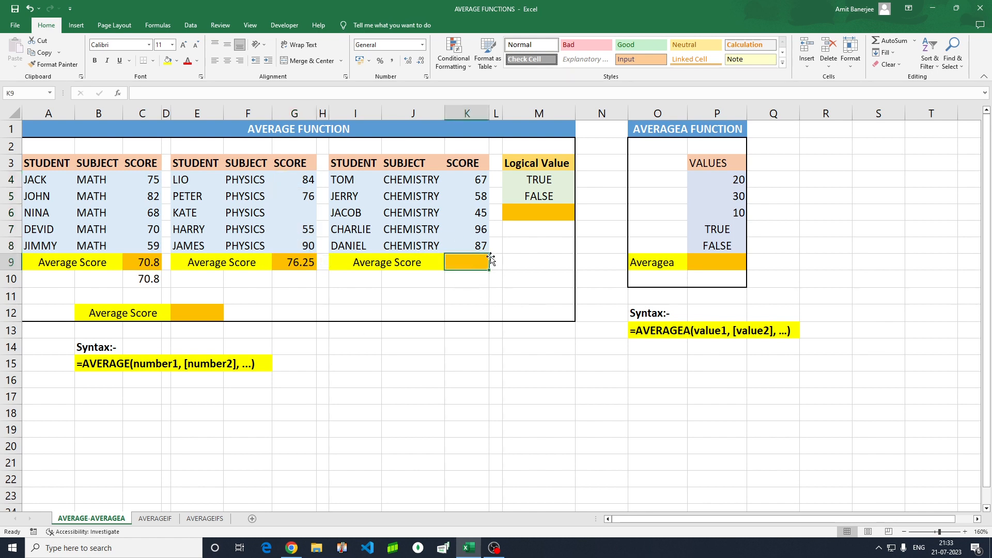
pyautogui.click(475, 181)
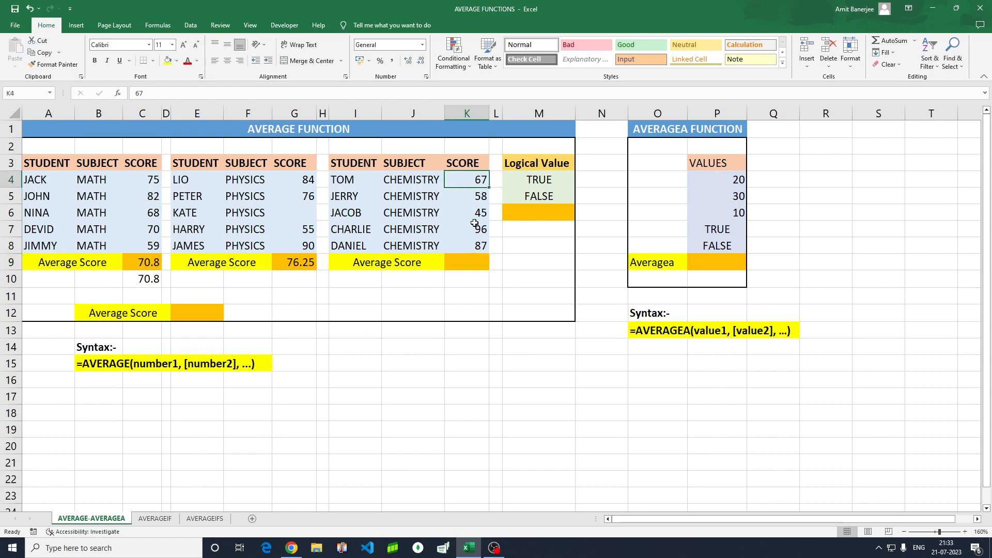
pyautogui.click(472, 260)
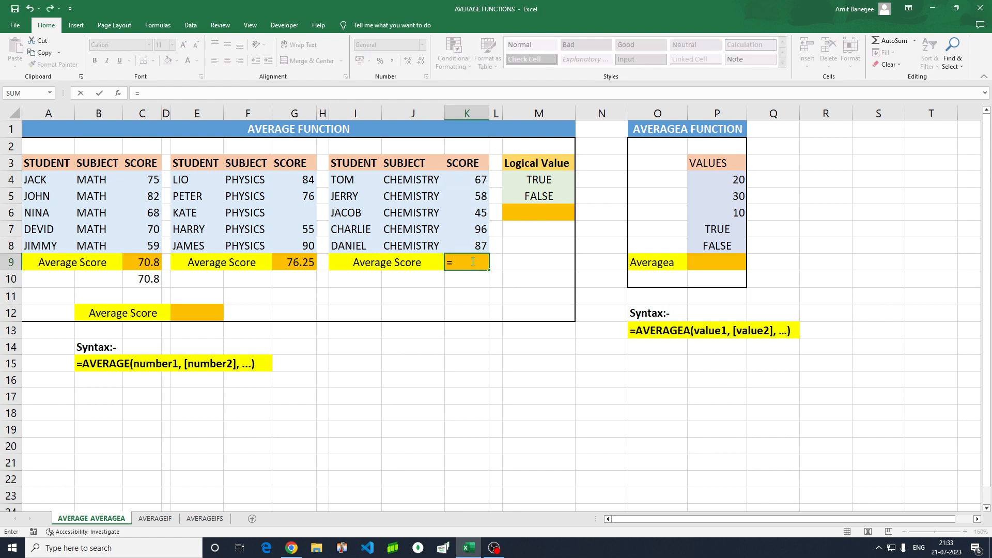
pyautogui.write('avera')
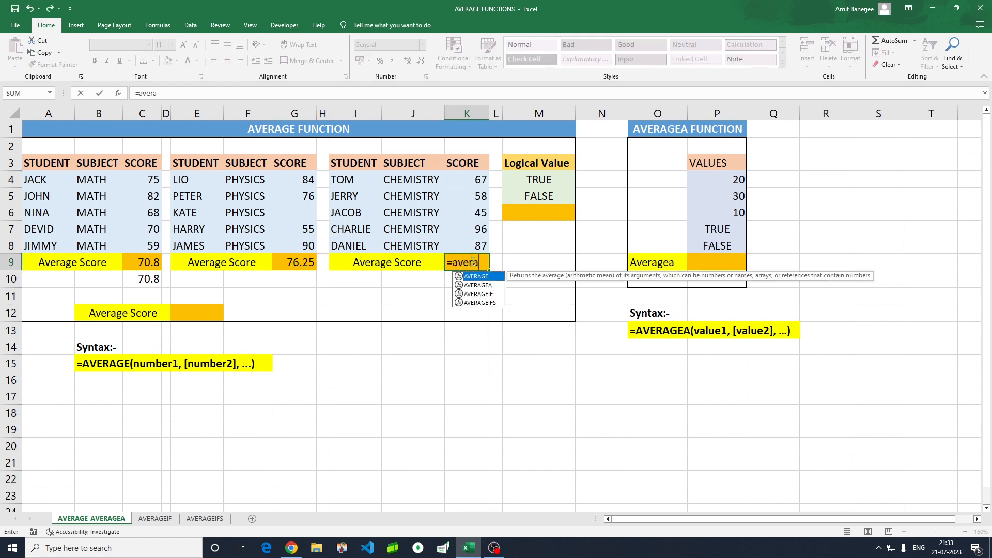
pyautogui.press('Tab')
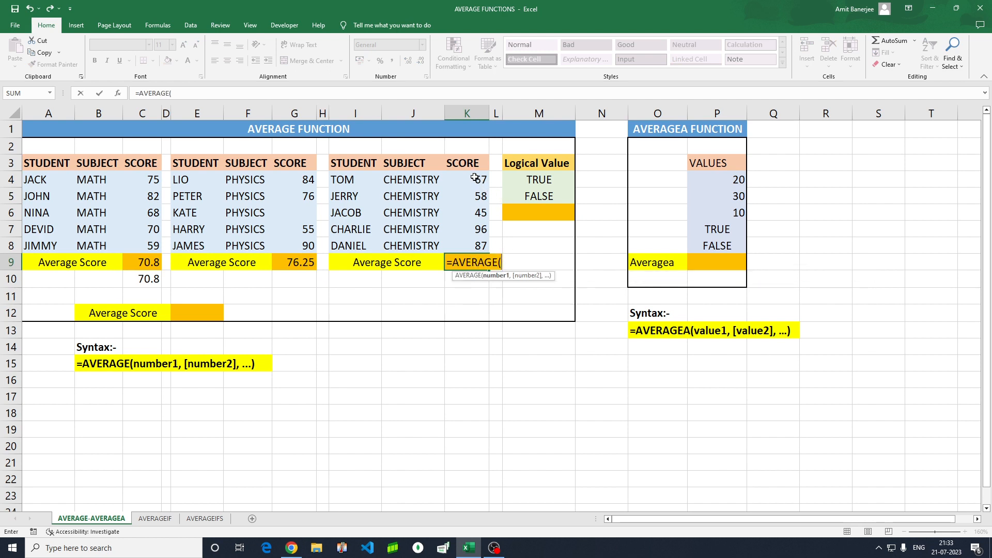
pyautogui.moveTo(480, 180); pyautogui.dragTo(476, 245)
pyautogui.write(')')
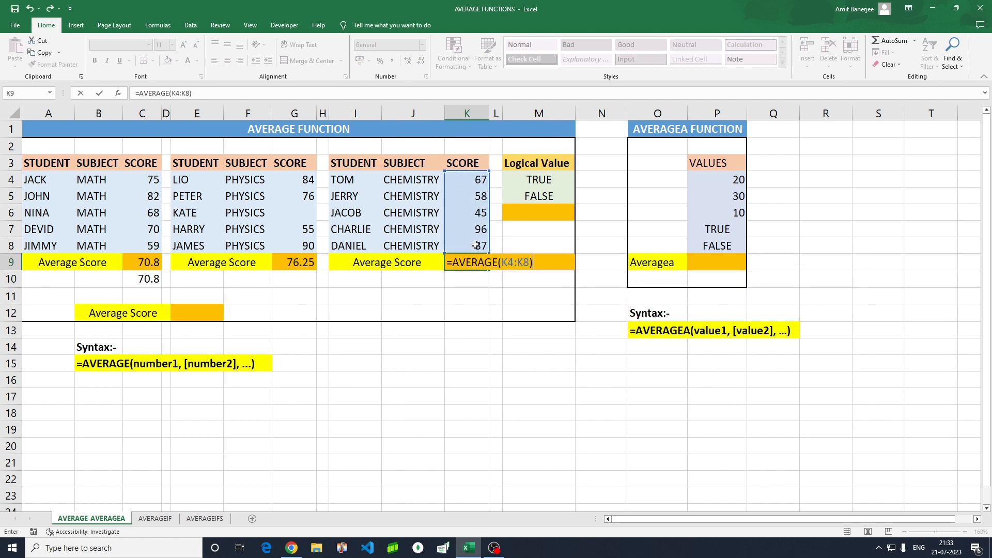
pyautogui.press('Return')
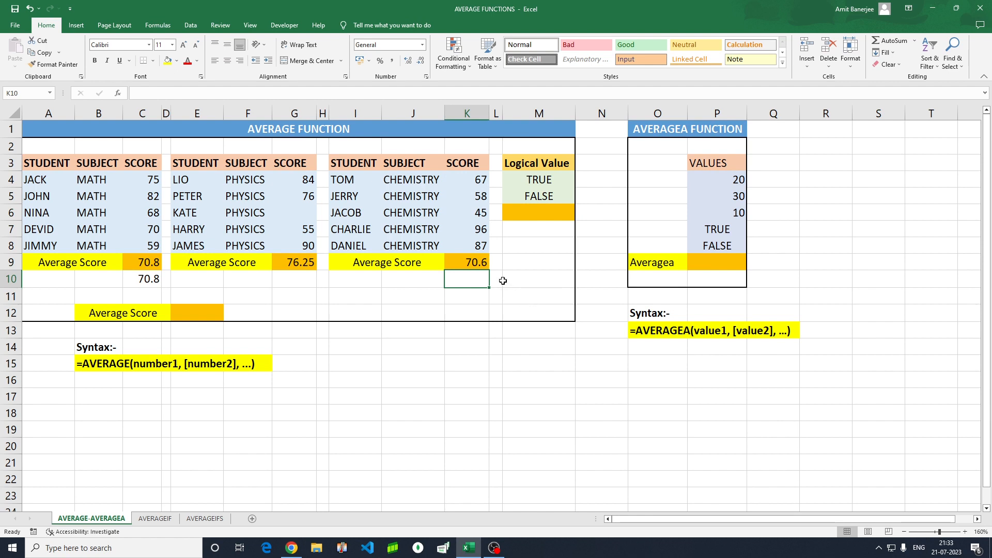
# Calculate the combined average of all three subjects in cell E12 with the formula =AVERAGE(C4:C8,G4:G8,K4:K8)
pyautogui.click(200, 314)
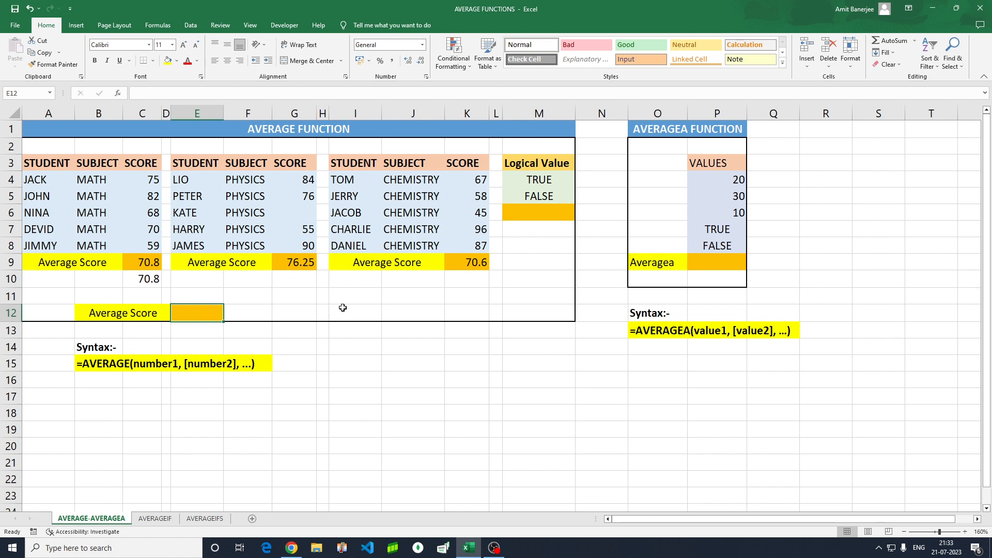
pyautogui.write('=avera')
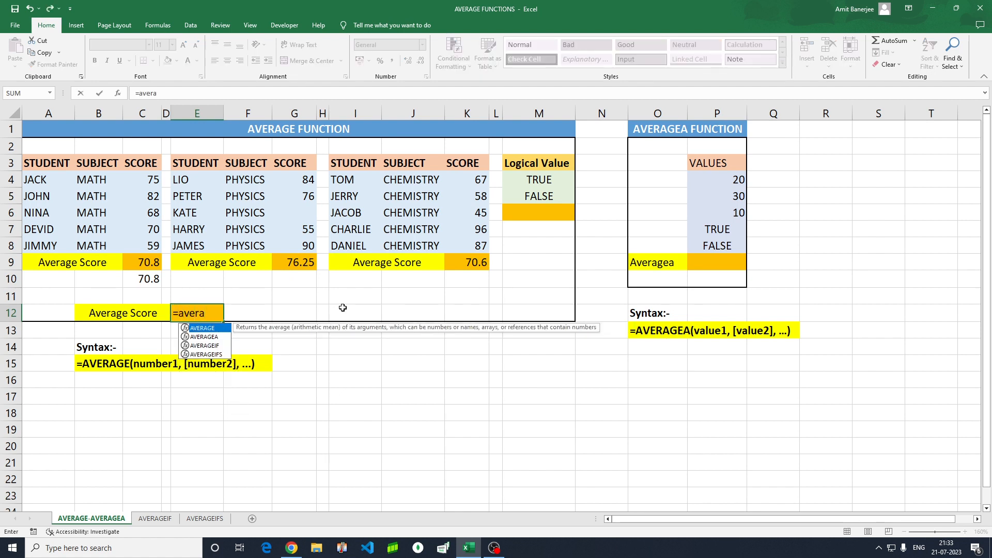
pyautogui.press('Tab')
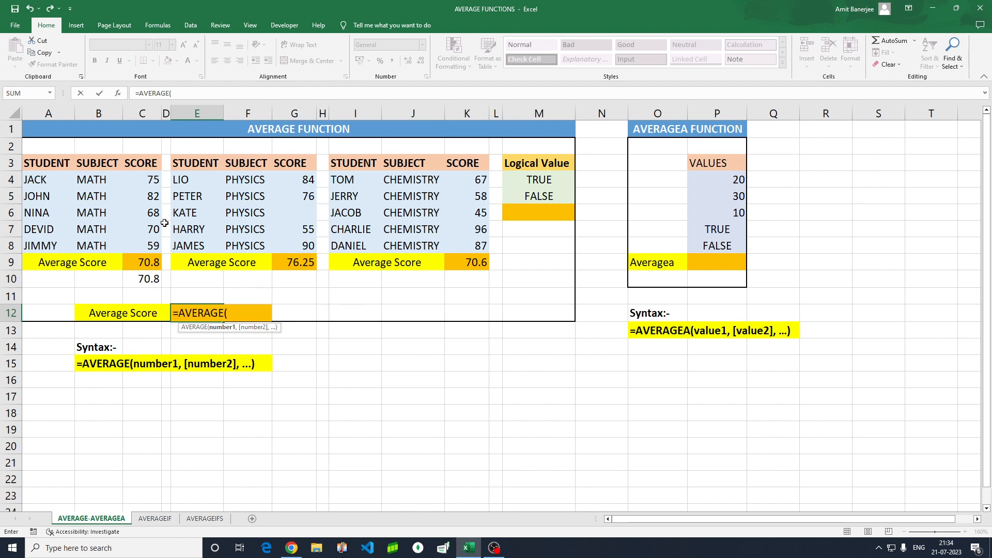
pyautogui.click(142, 180)
pyautogui.moveTo(141, 179); pyautogui.dragTo(141, 241)
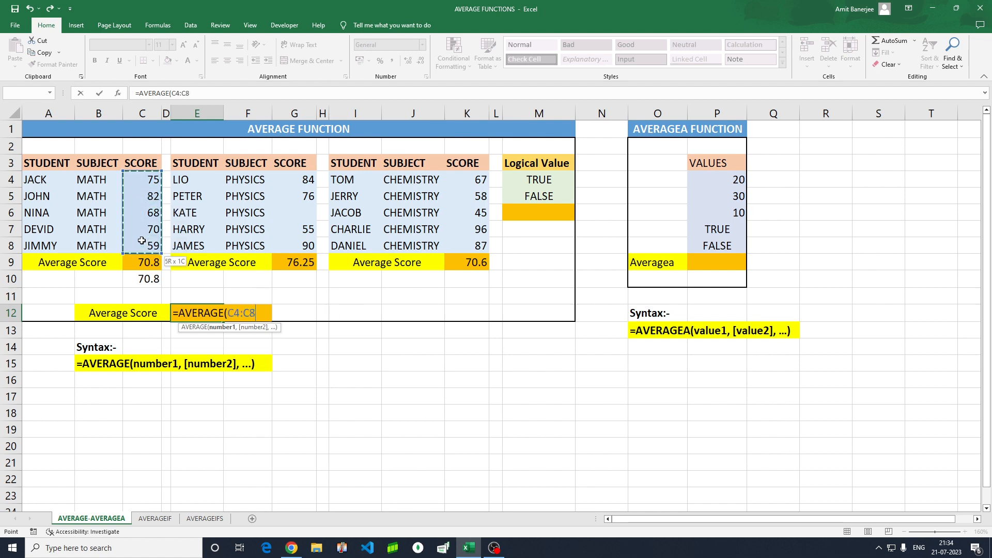
pyautogui.write(',')
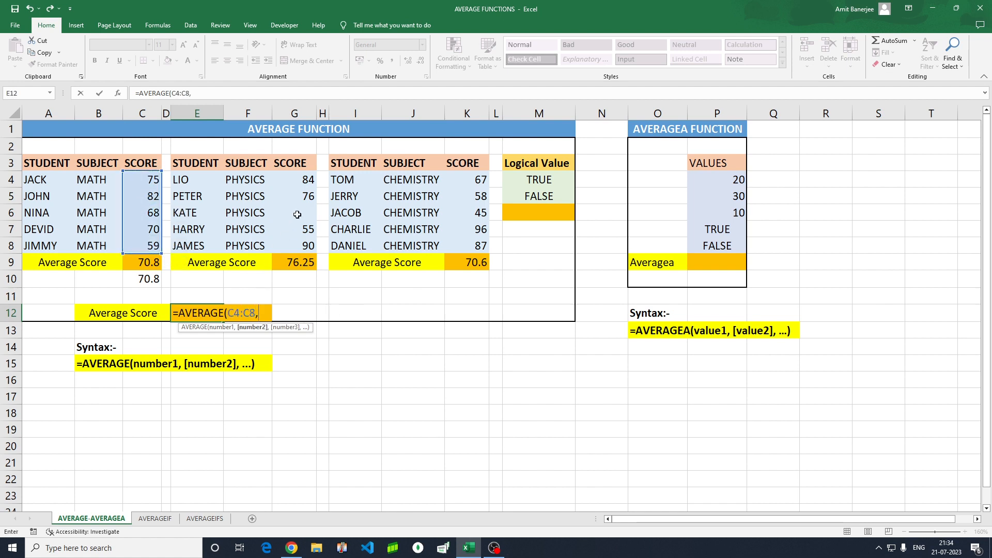
pyautogui.moveTo(288, 178); pyautogui.dragTo(288, 242)
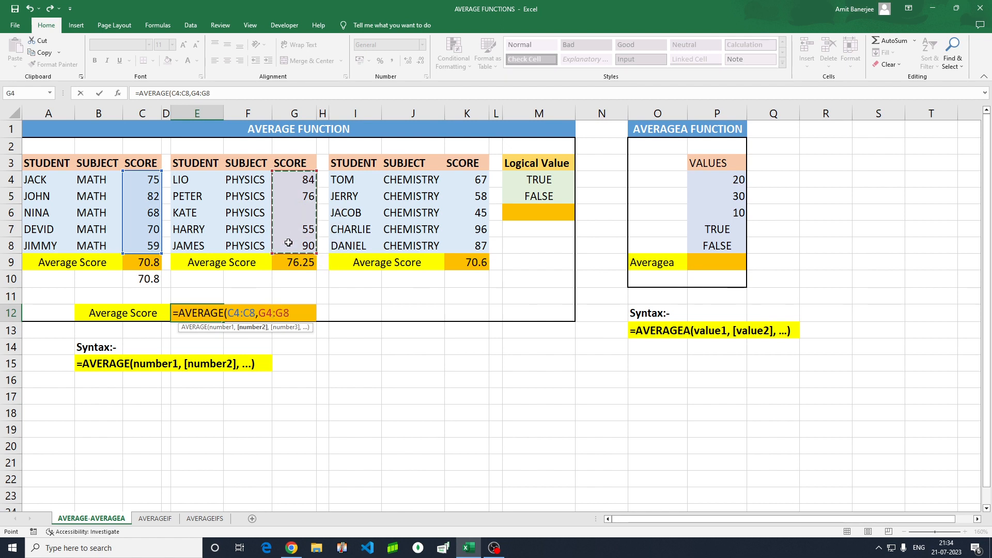
pyautogui.write(',')
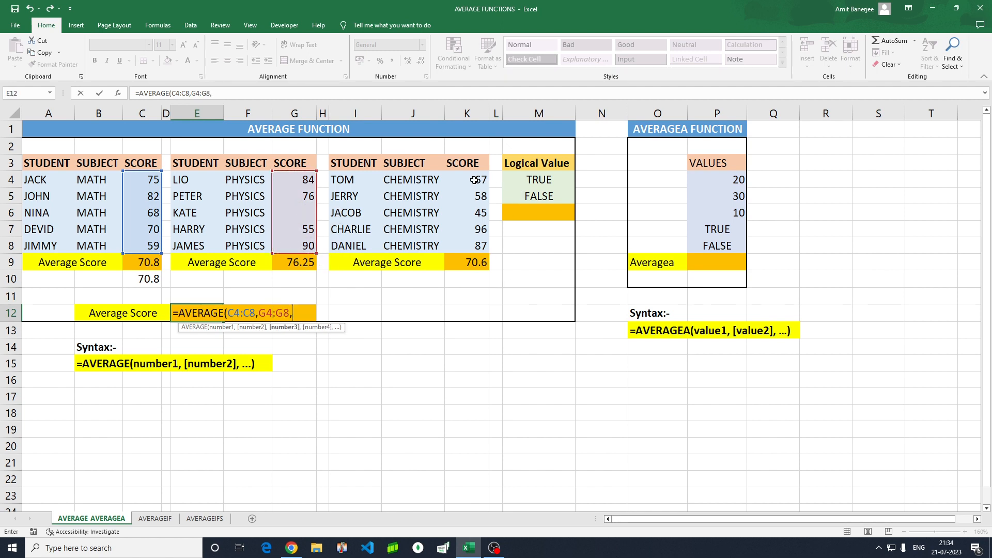
pyautogui.moveTo(476, 181); pyautogui.dragTo(472, 243)
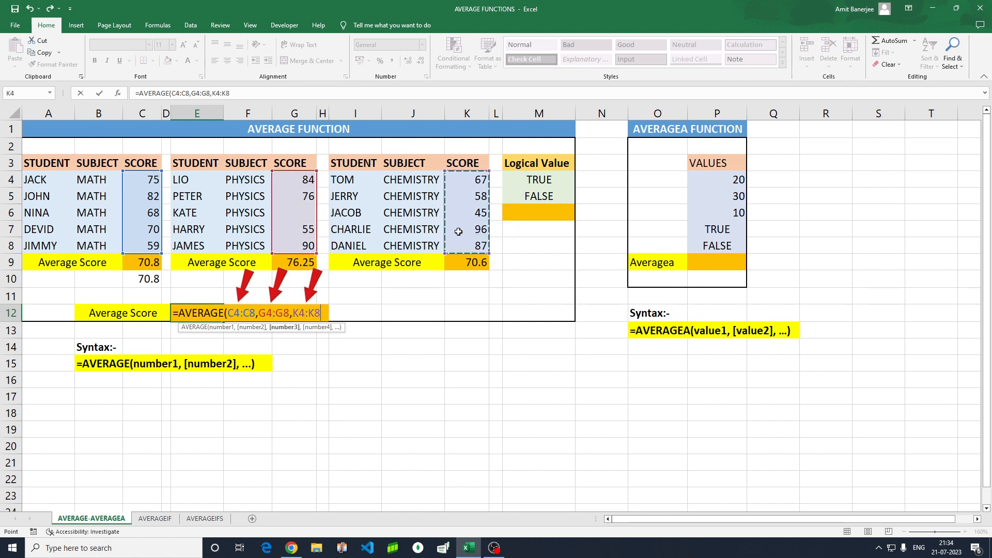
pyautogui.write(')')
pyautogui.press('Return')
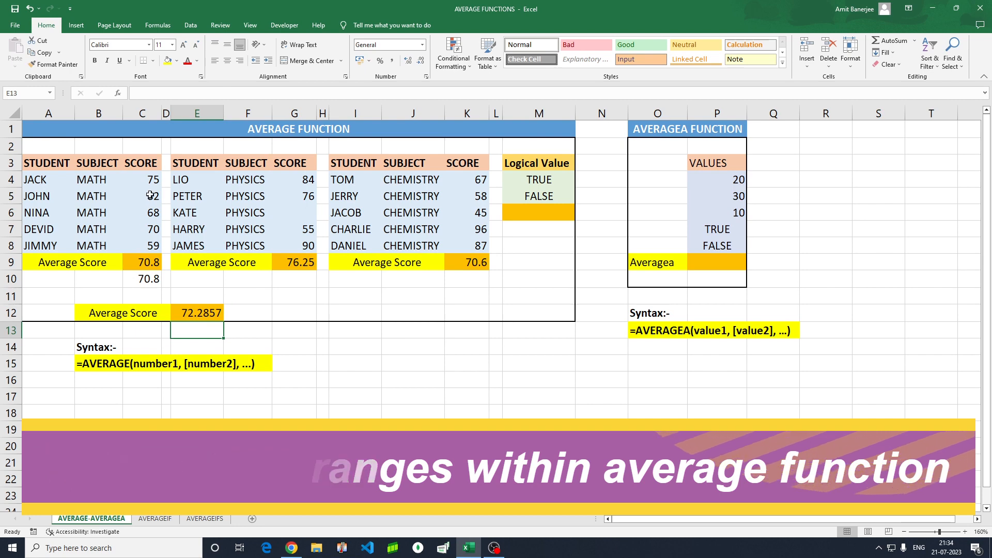
# Select the MATH, PHYSICS and CHEMISTRY score ranges together to check their average against the result in E12
pyautogui.moveTo(150, 180); pyautogui.dragTo(150, 242)
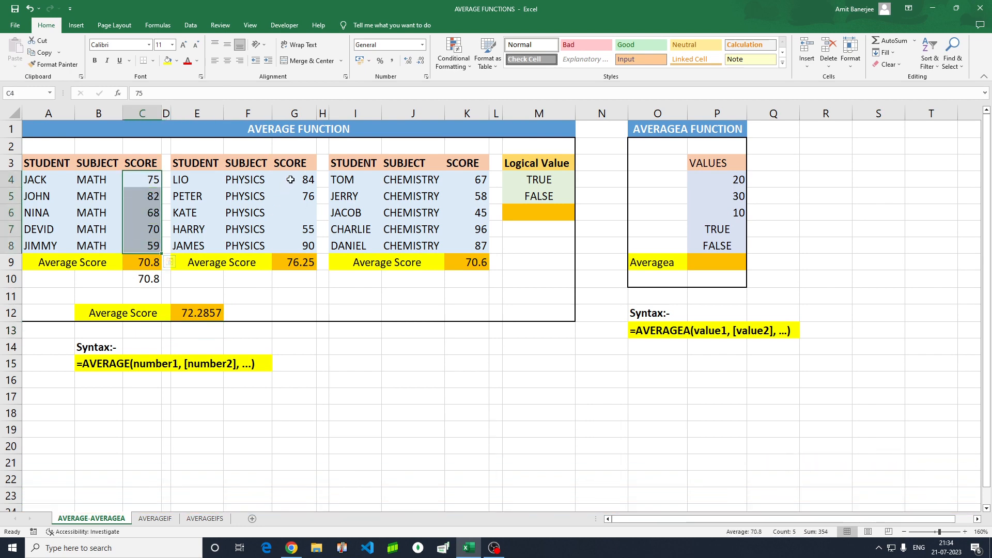
pyautogui.keyDown('ctrl'); pyautogui.moveTo(288, 181); pyautogui.dragTo(308, 246); pyautogui.keyUp('ctrl')
pyautogui.keyDown('ctrl'); pyautogui.moveTo(472, 181); pyautogui.dragTo(473, 247); pyautogui.keyUp('ctrl')
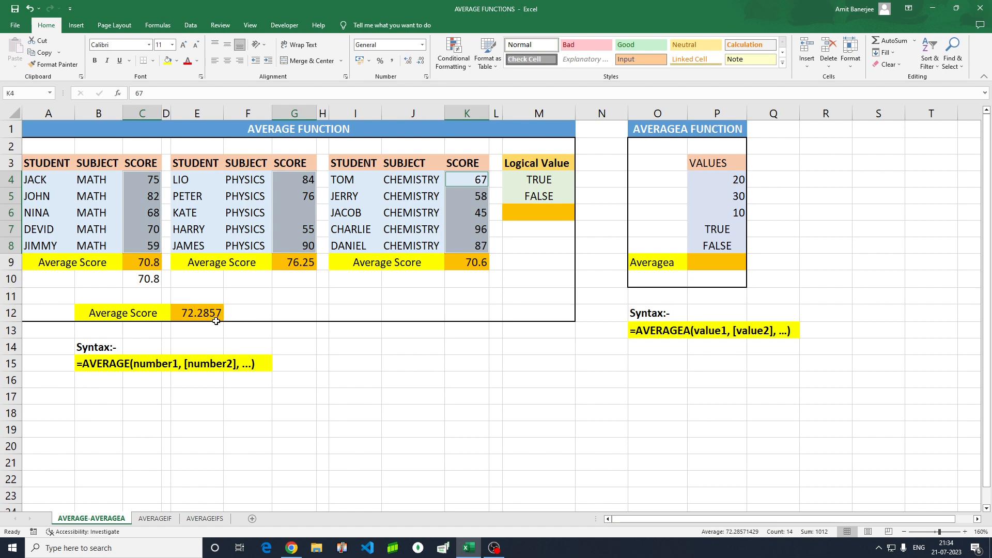
pyautogui.click(527, 280)
# Apply AVERAGE to the logical values by entering =AVERAGE(M4:M5) in cell M6
pyautogui.click(543, 211)
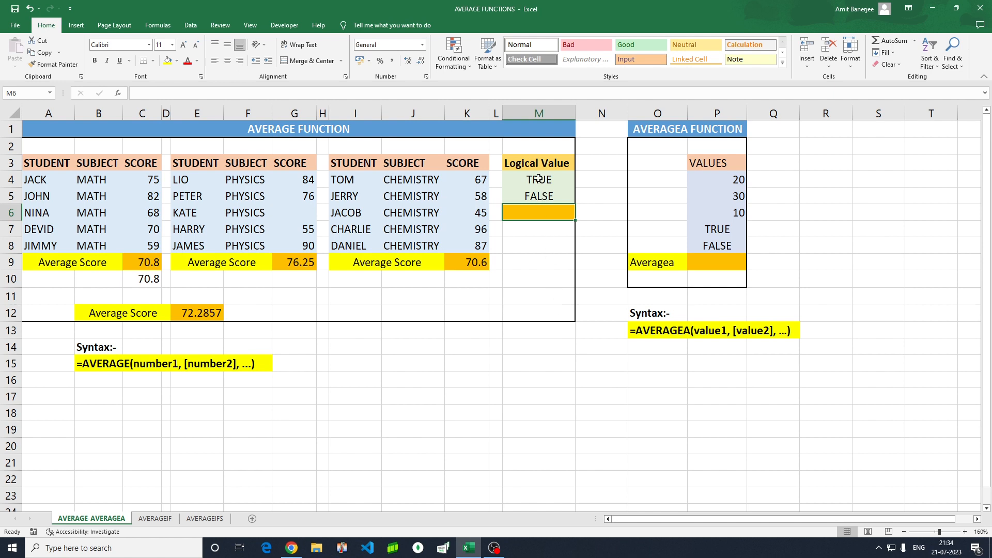
pyautogui.moveTo(538, 180); pyautogui.dragTo(539, 198)
pyautogui.click(541, 214)
pyautogui.write('=')
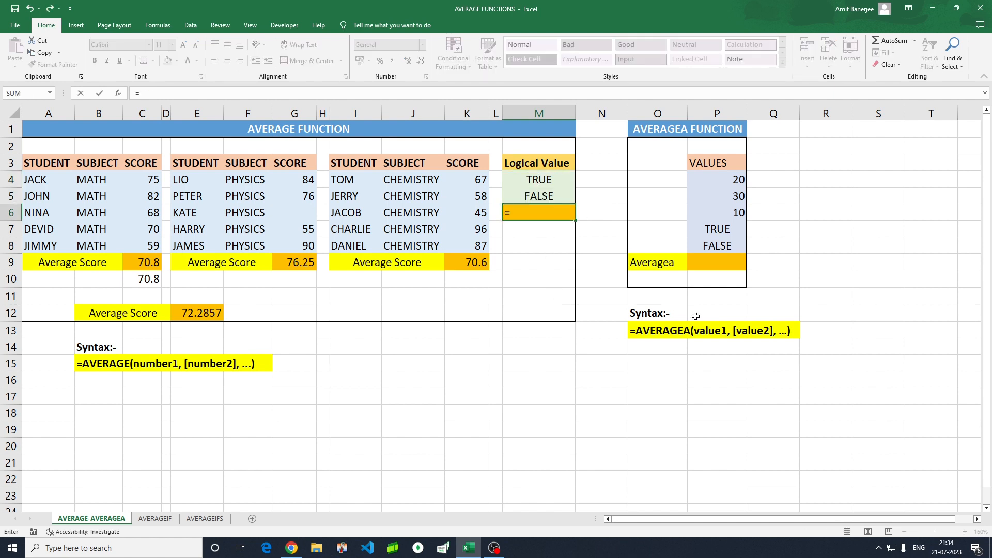
pyautogui.write('aver')
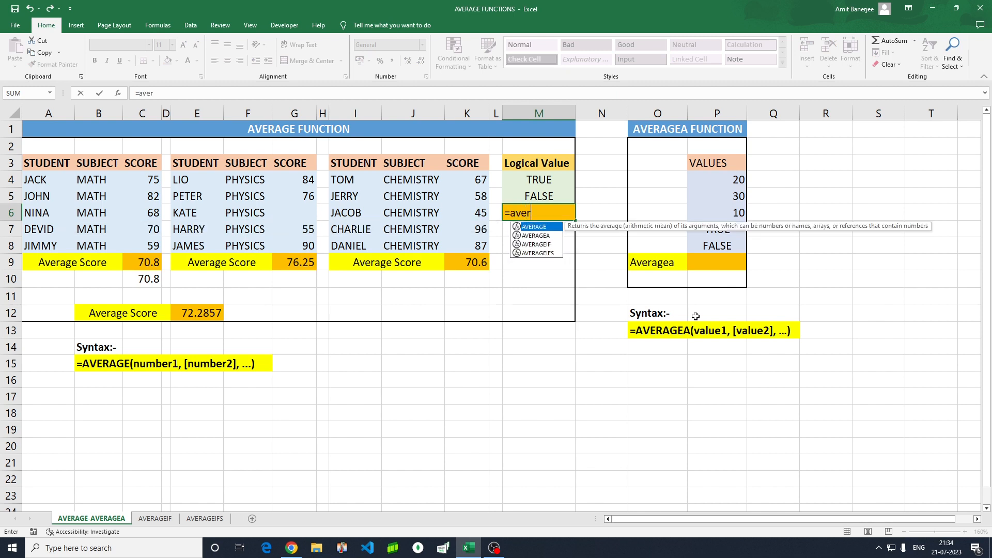
pyautogui.press('Tab')
pyautogui.click(552, 181)
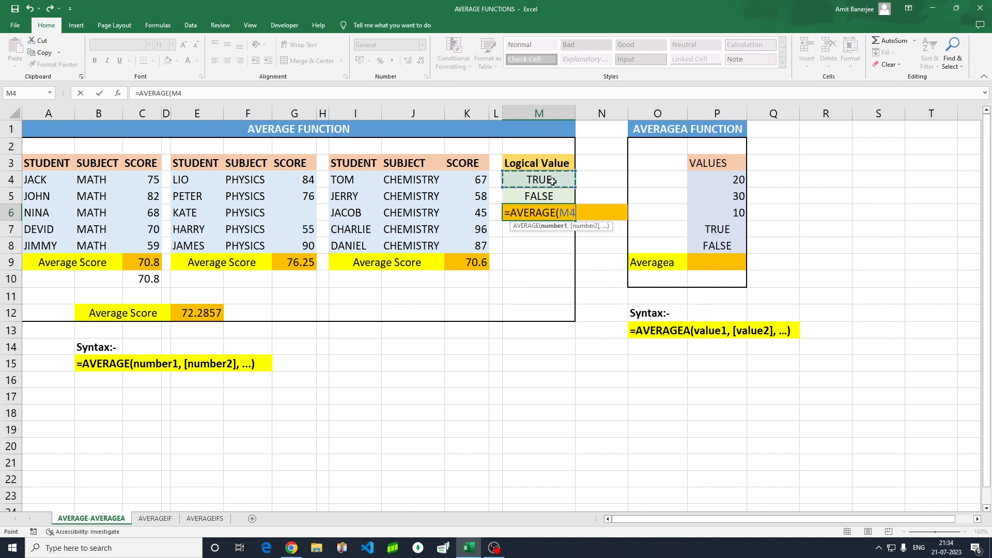
pyautogui.hotkey('shift', 'Down')
pyautogui.write(')')
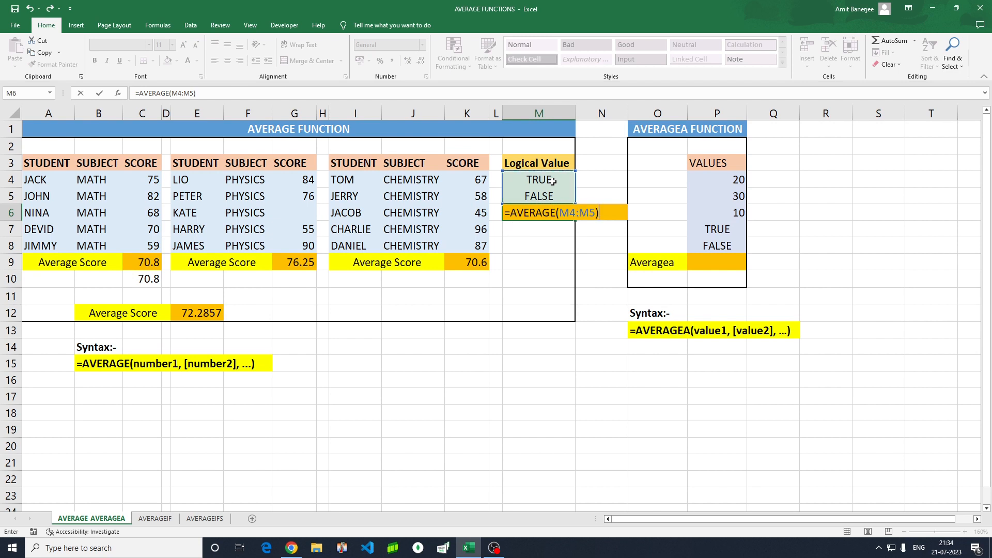
pyautogui.press('Return')
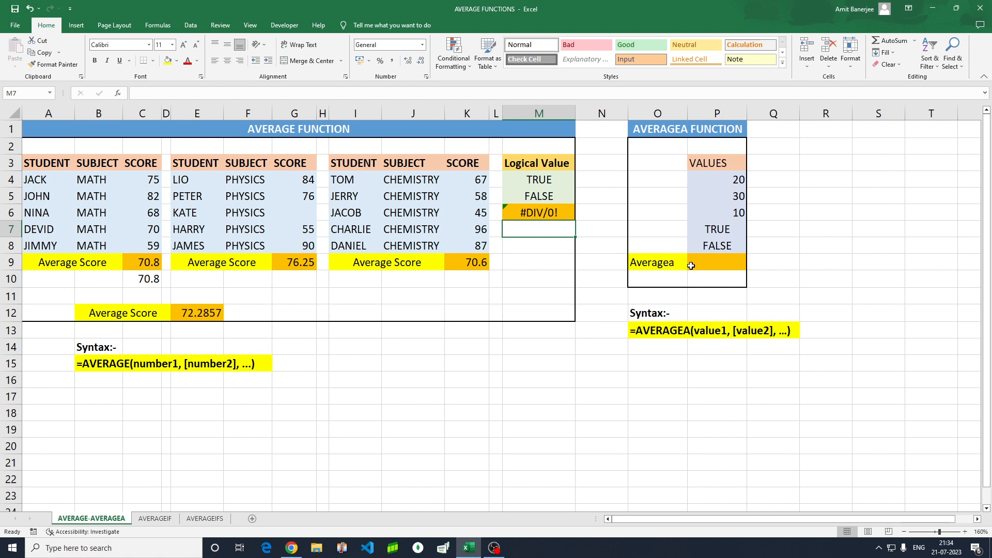
# Average only the numeric entries of the VALUES list in cell P9 with the formula =AVERAGE(P4:P6)
pyautogui.click(719, 260)
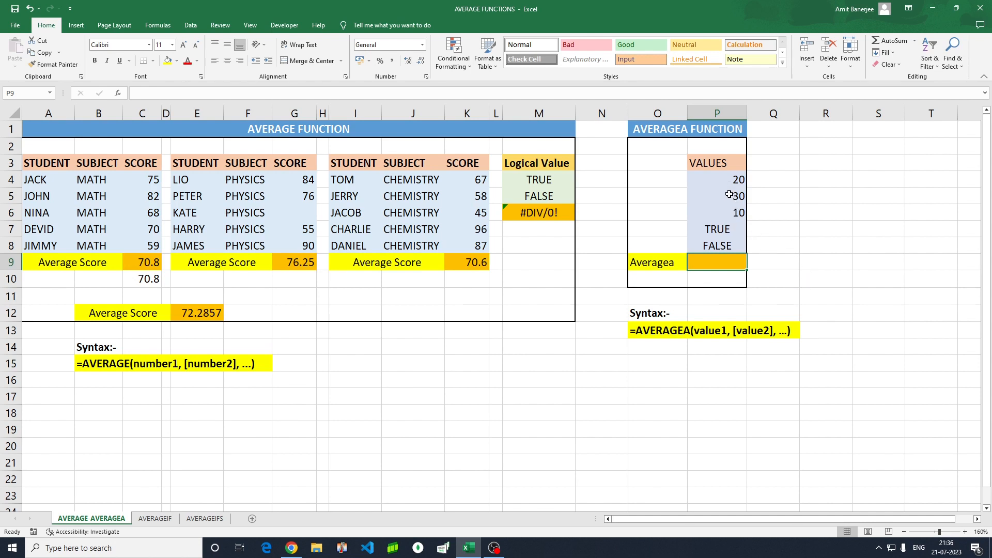
pyautogui.moveTo(730, 183); pyautogui.dragTo(728, 212)
pyautogui.click(729, 263)
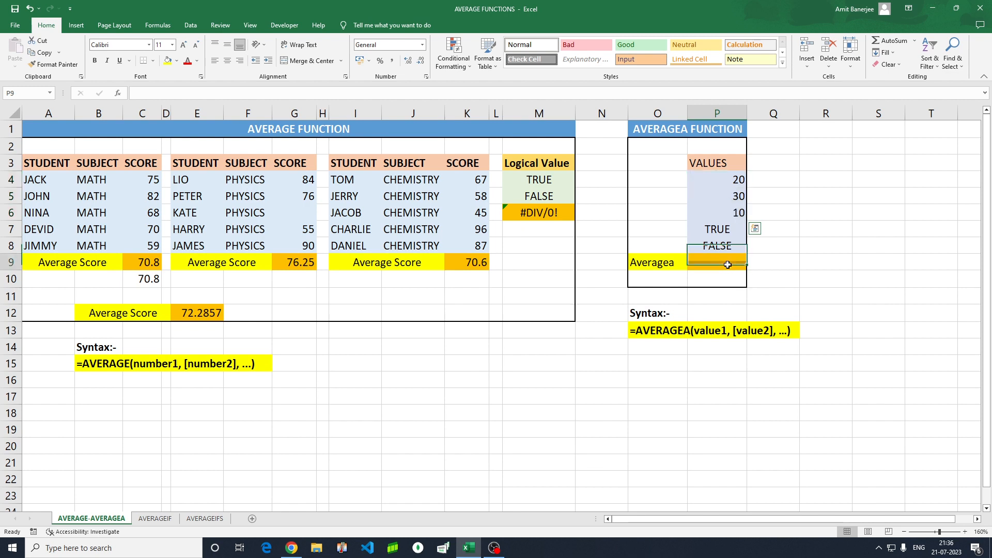
pyautogui.write('=avera')
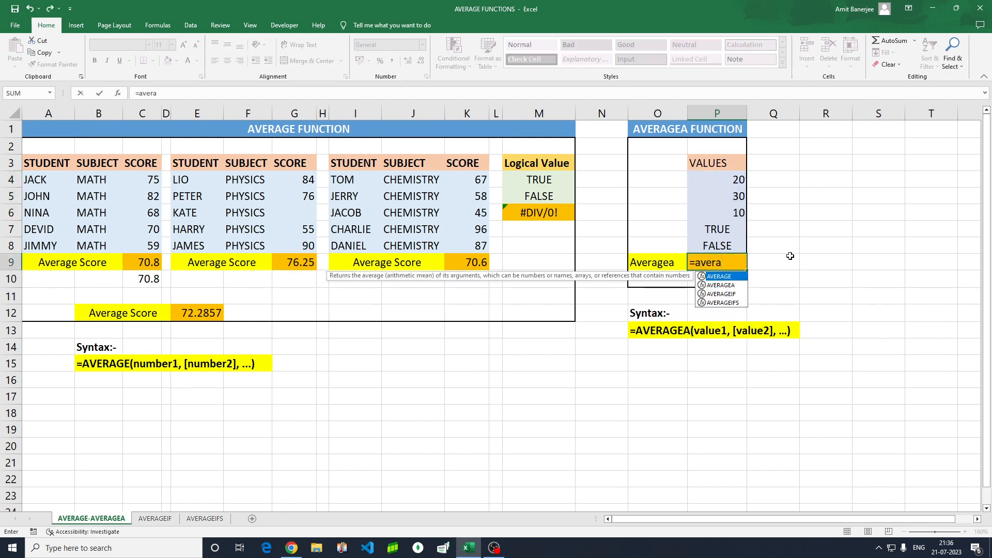
pyautogui.press('Tab')
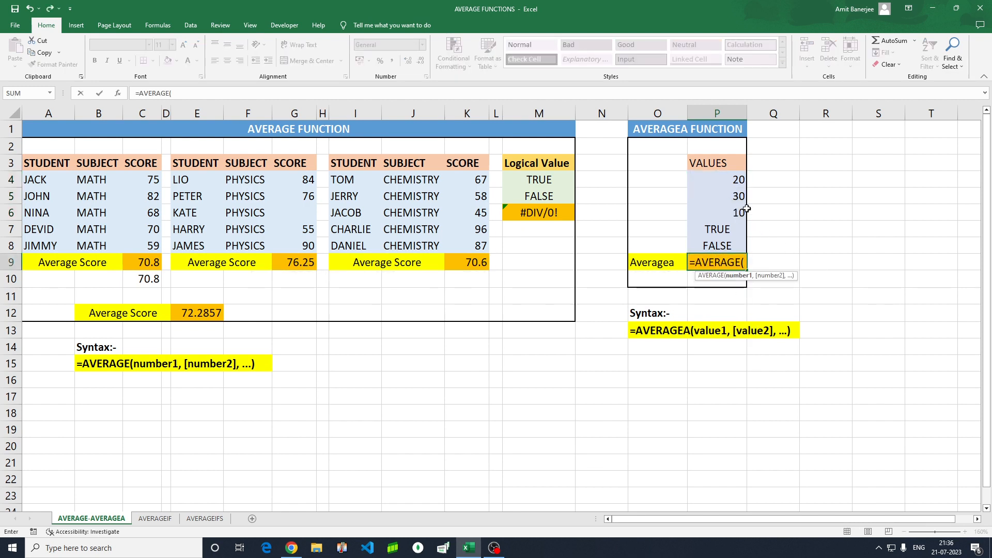
pyautogui.moveTo(735, 182); pyautogui.dragTo(734, 206)
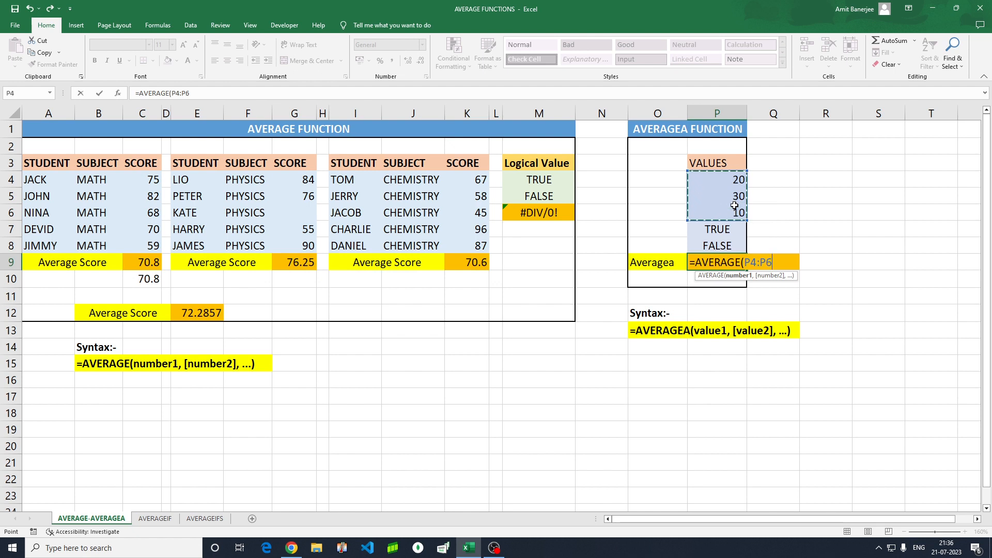
pyautogui.write(')')
pyautogui.press('Return')
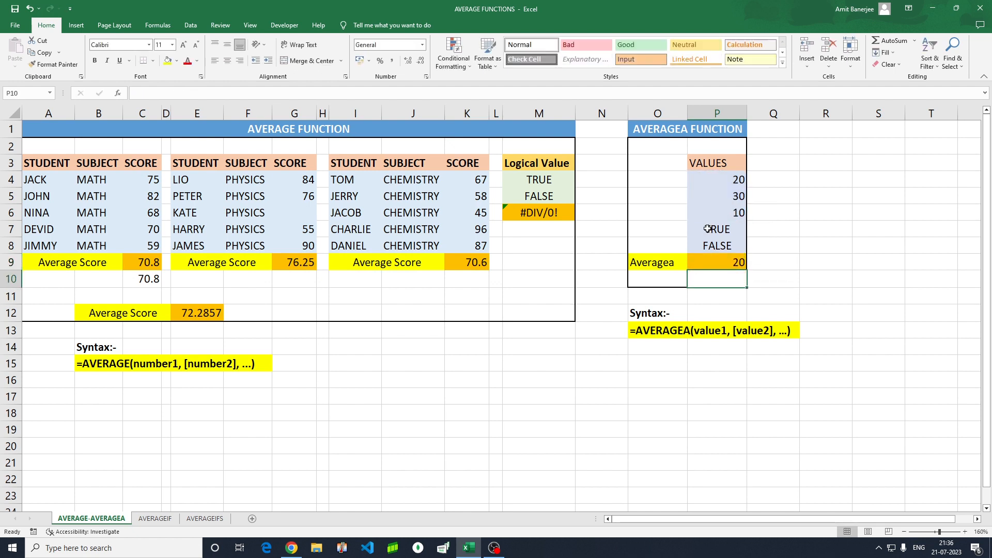
# Check the average of the selected cells P4:P6 against the formula result, and clear cell P9
pyautogui.click(733, 268)
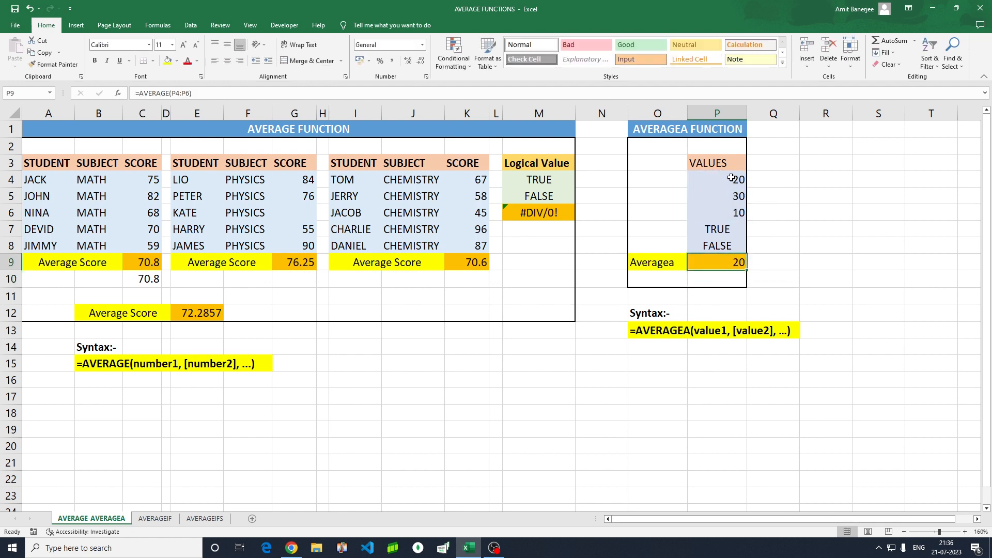
pyautogui.moveTo(730, 179); pyautogui.dragTo(731, 212)
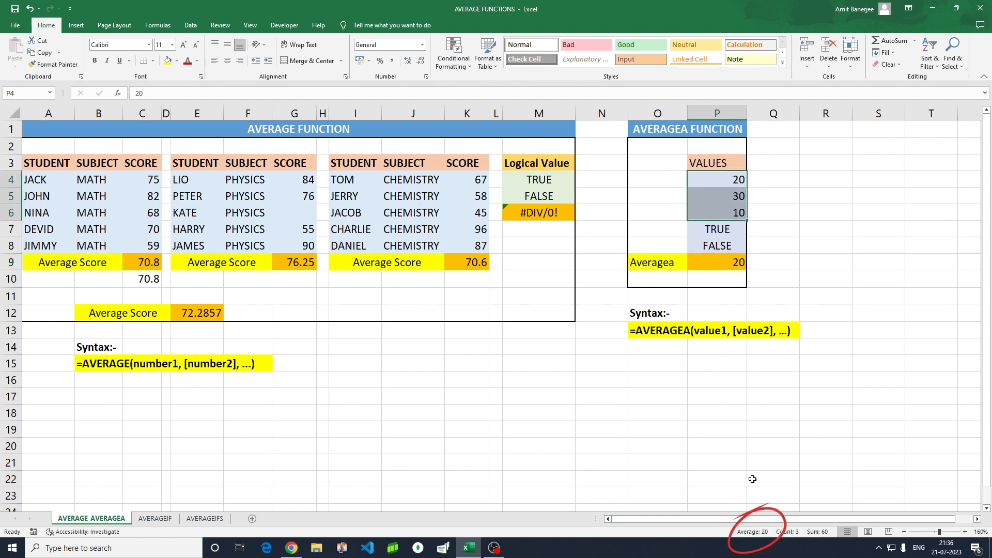
pyautogui.click(728, 265)
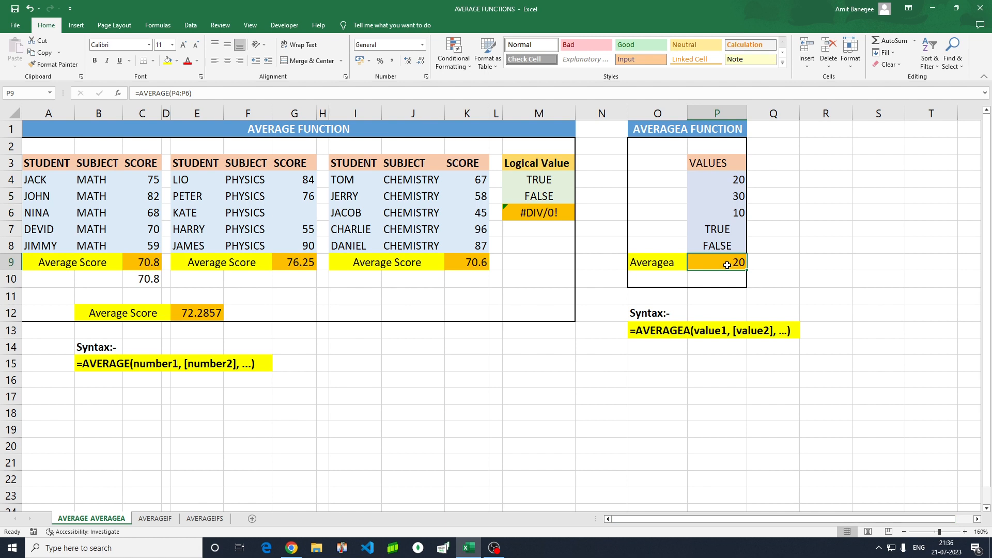
pyautogui.press('Delete')
# Apply AVERAGE to the TRUE and FALSE entries of the VALUES list by entering =AVERAGE(P7:P8) in cell P9
pyautogui.moveTo(723, 231); pyautogui.dragTo(723, 240)
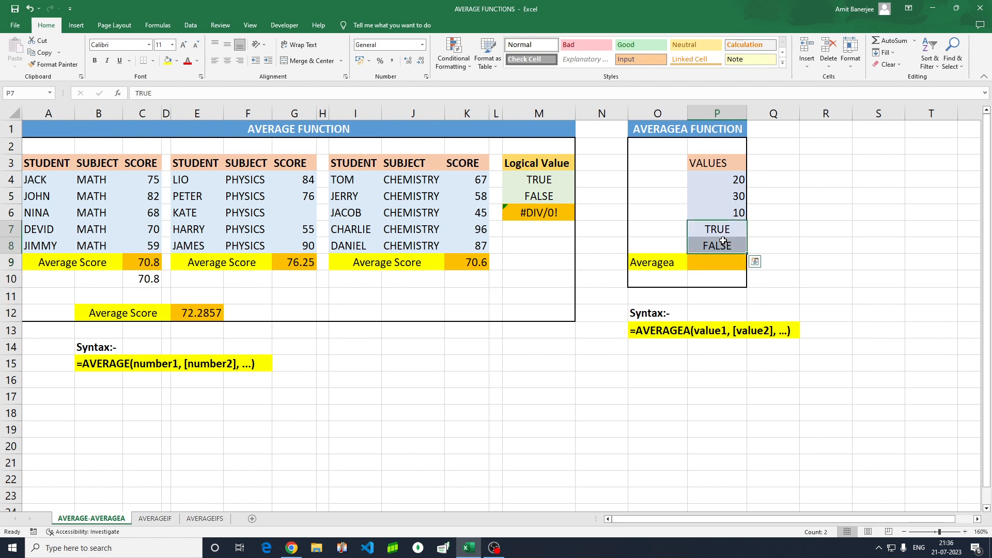
pyautogui.click(717, 268)
pyautogui.write('=')
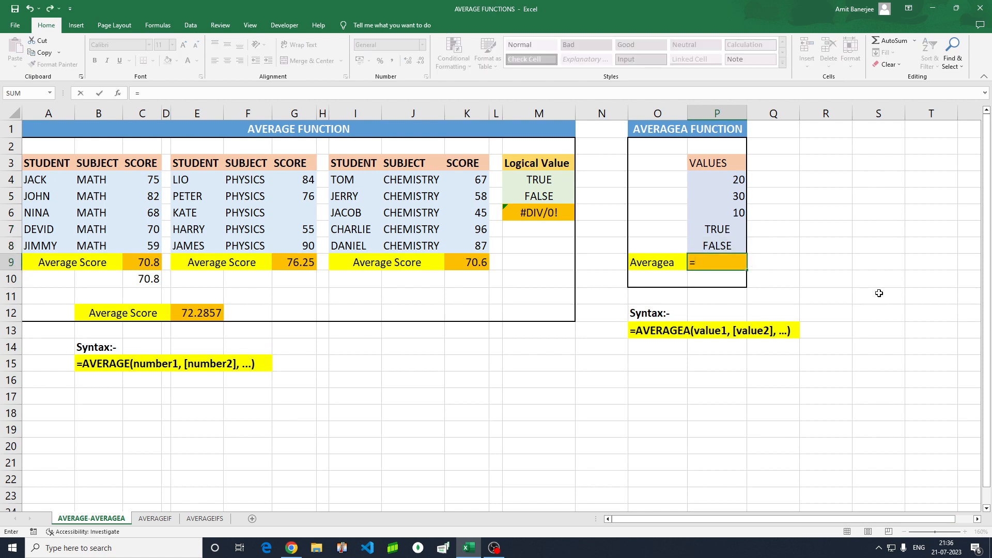
pyautogui.write('avera')
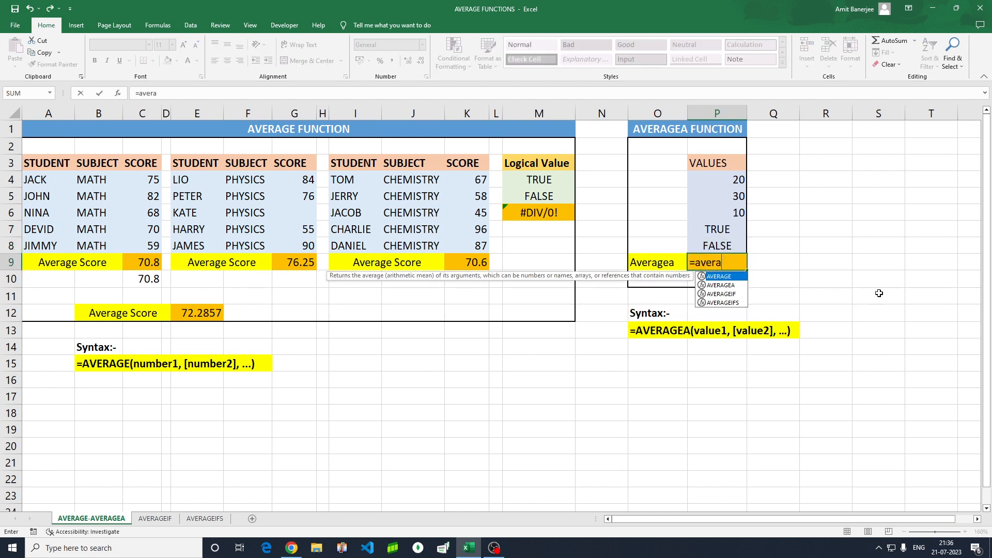
pyautogui.press('Tab')
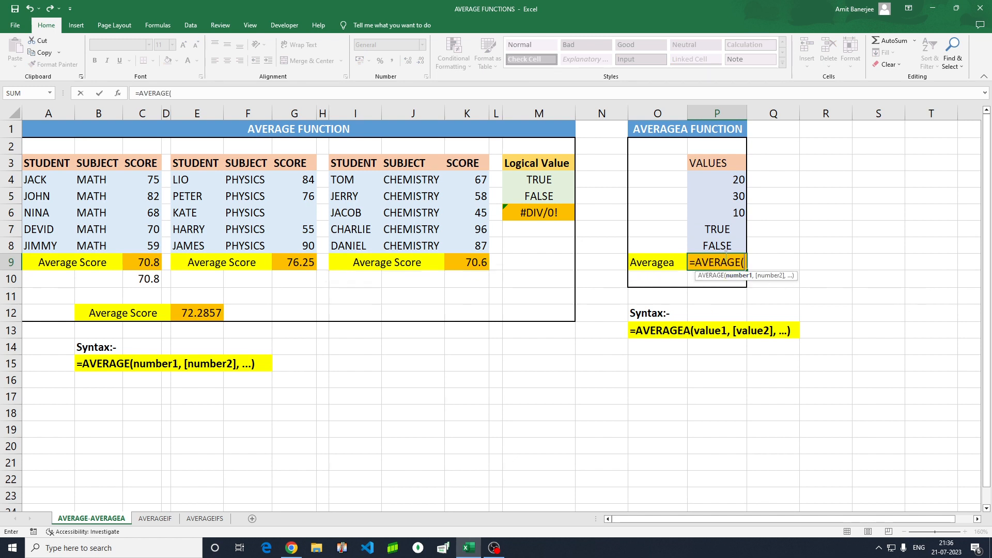
pyautogui.moveTo(722, 229); pyautogui.dragTo(722, 246)
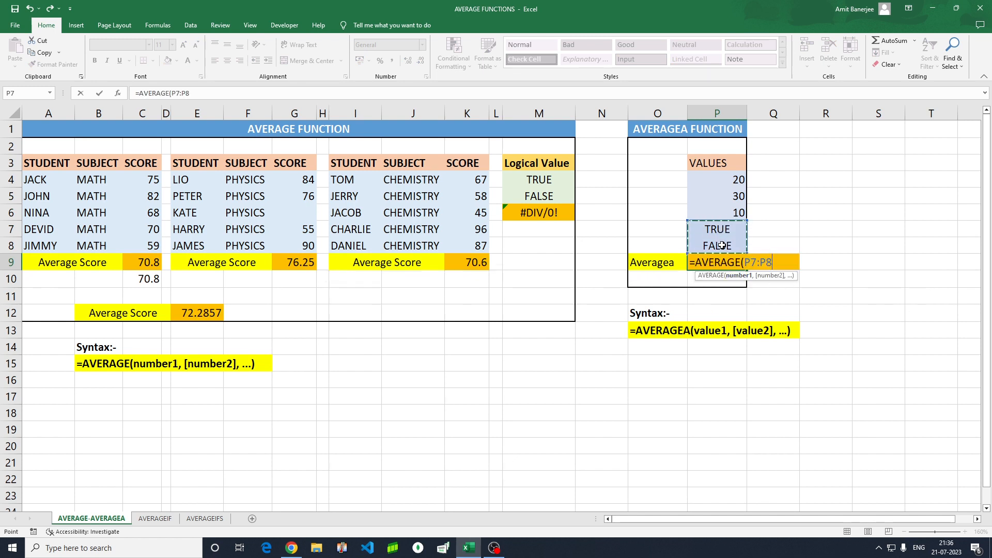
pyautogui.press('Return')
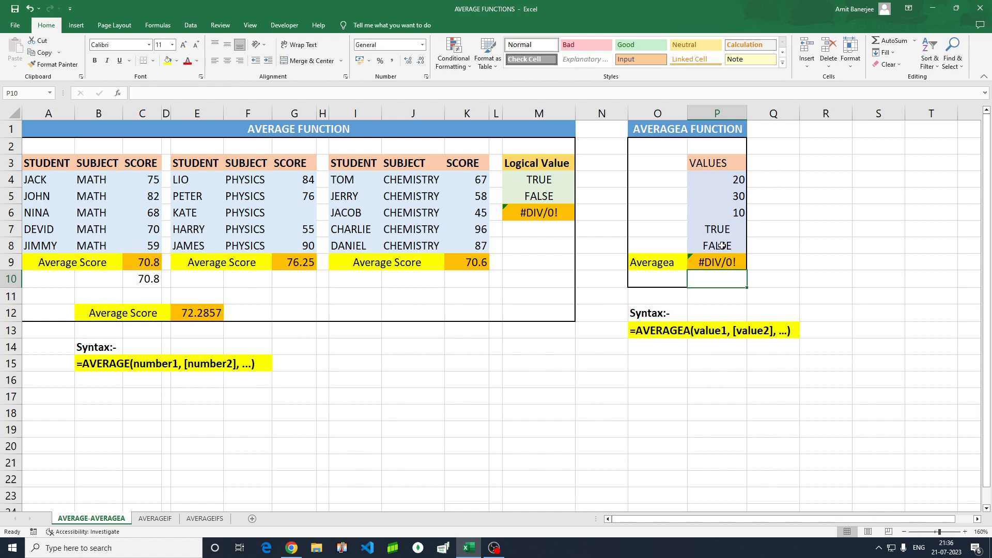
# Change the function in cell P9 to AVERAGEA so the formula reads =AVERAGEA(P7:P8)
pyautogui.click(724, 261)
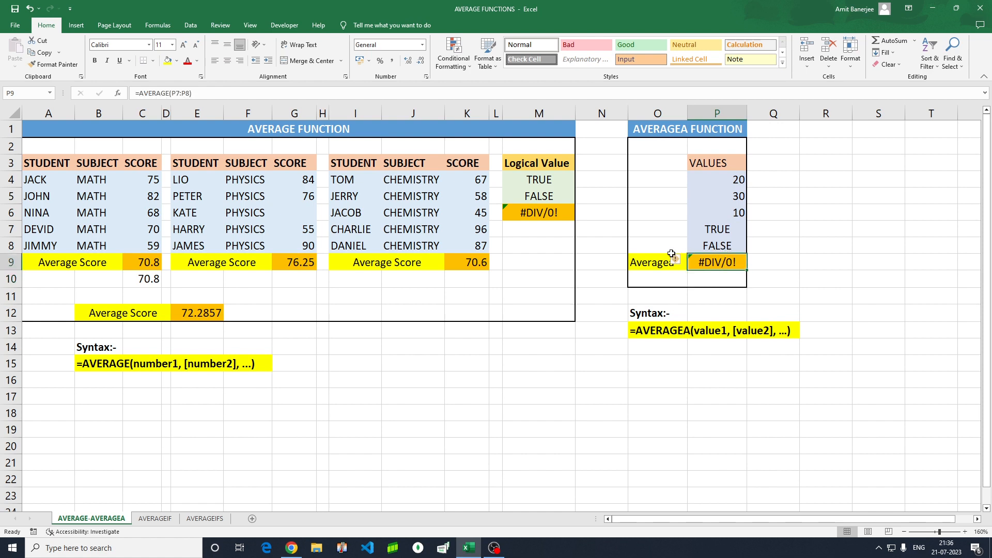
pyautogui.click(169, 93)
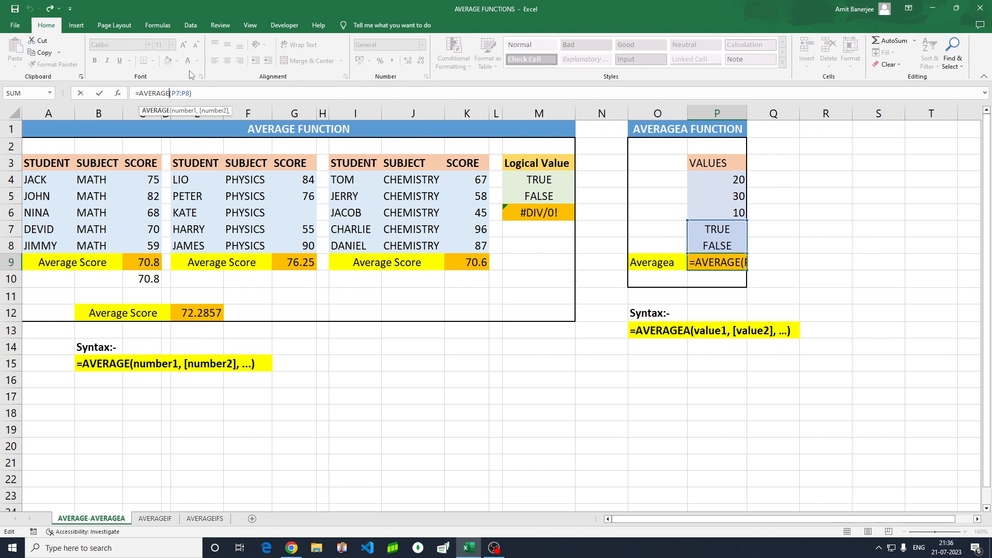
pyautogui.write('A')
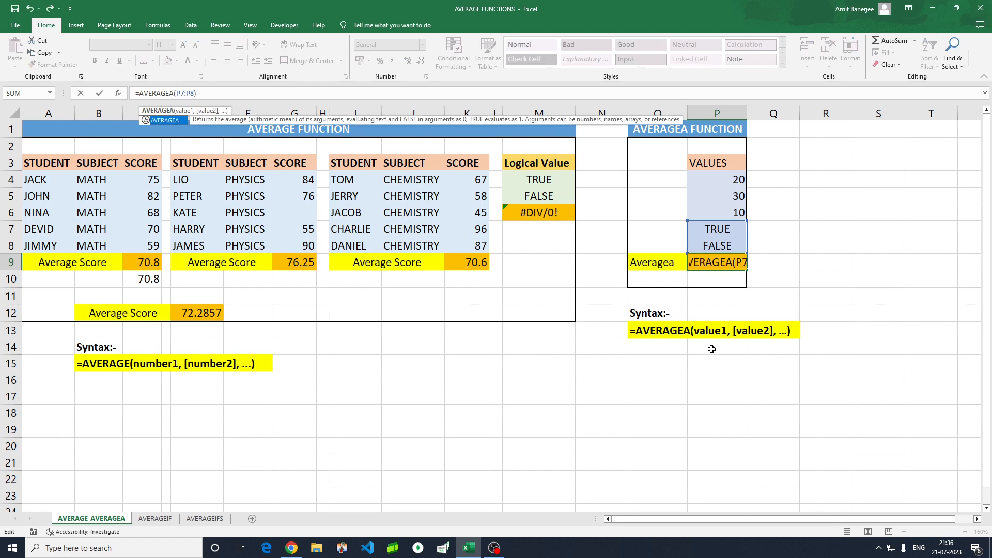
pyautogui.press('Return')
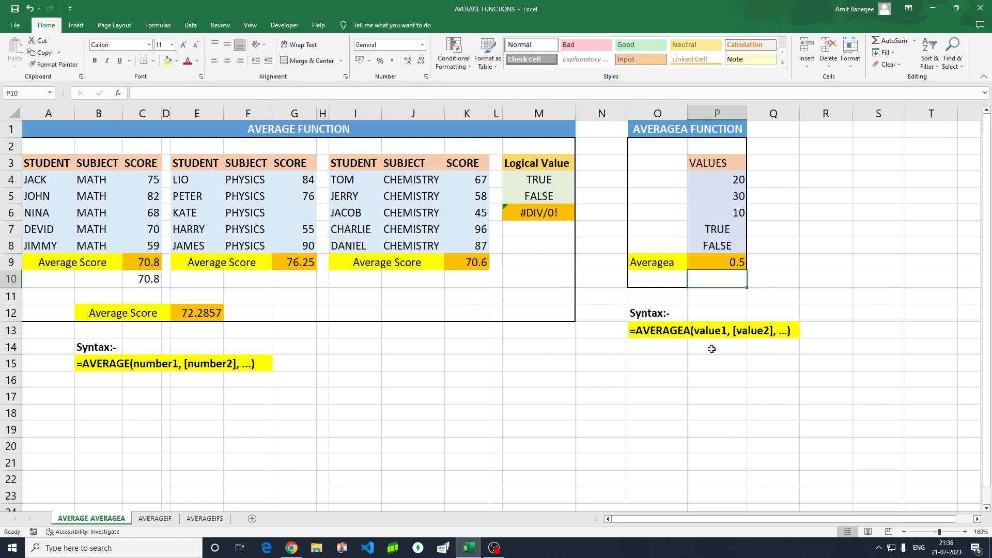
# Replace the formula in P9 with =AVERAGEA(P4:P6) and check it against the average of the selected cells P4:P6
pyautogui.click(728, 266)
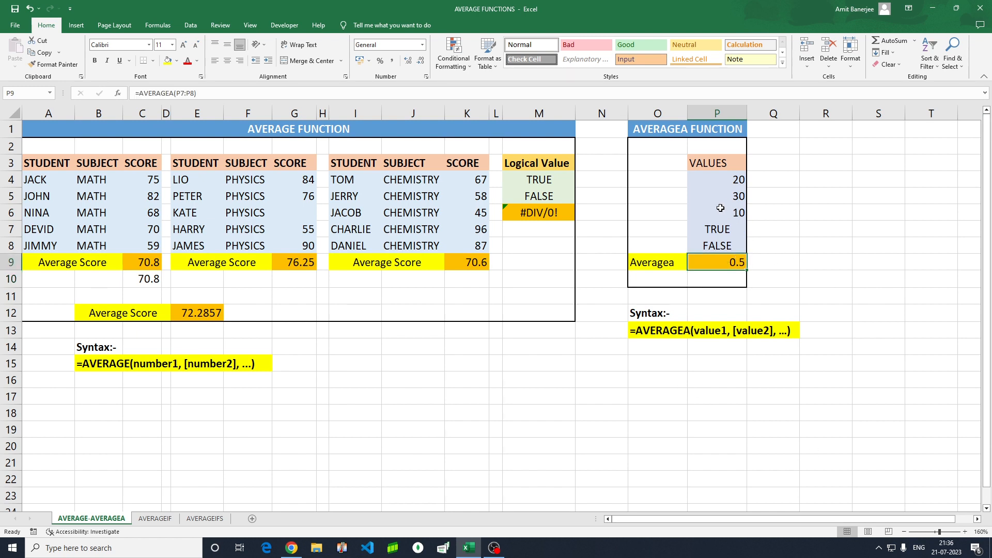
pyautogui.press('Delete')
pyautogui.write('=avera')
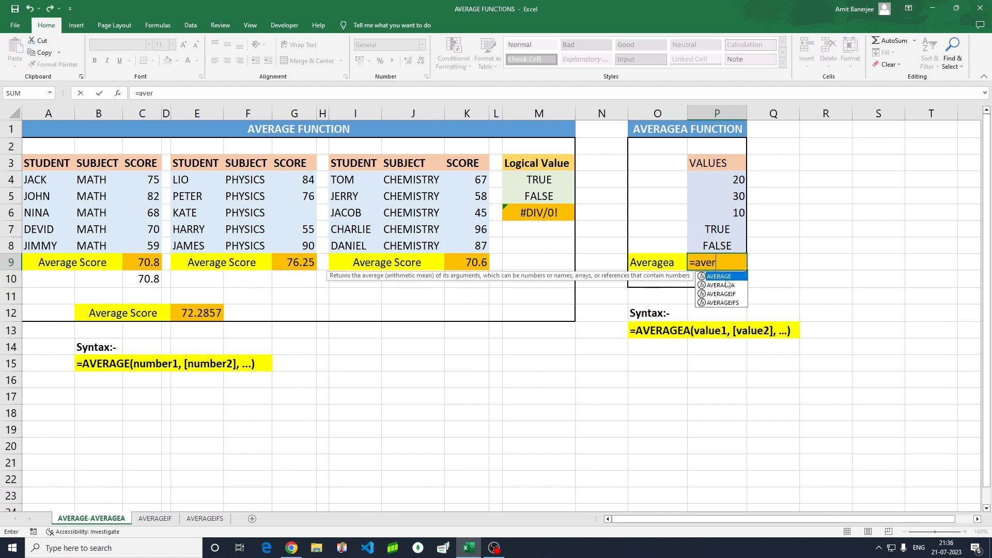
pyautogui.click(728, 284)
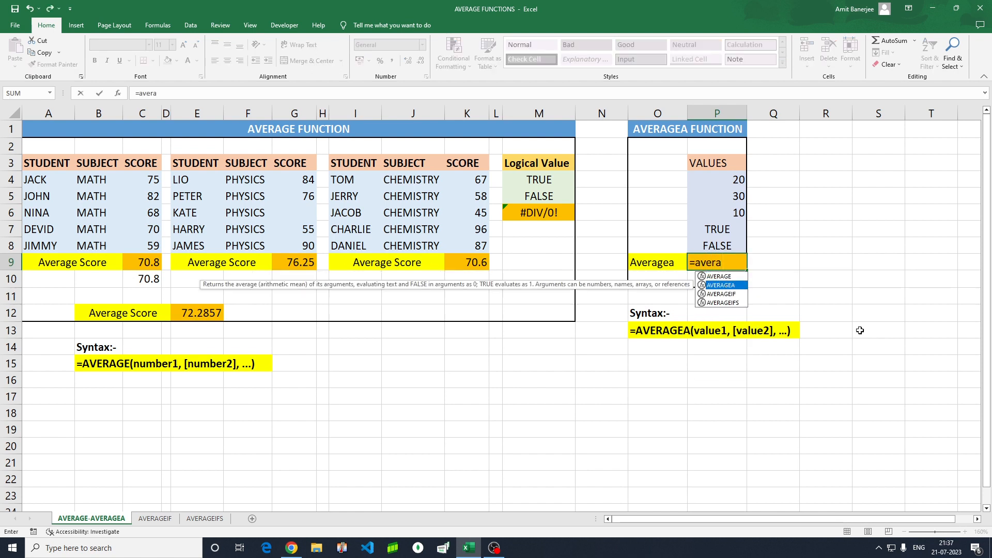
pyautogui.doubleClick(728, 284)
pyautogui.moveTo(723, 180); pyautogui.dragTo(722, 209)
pyautogui.write(')')
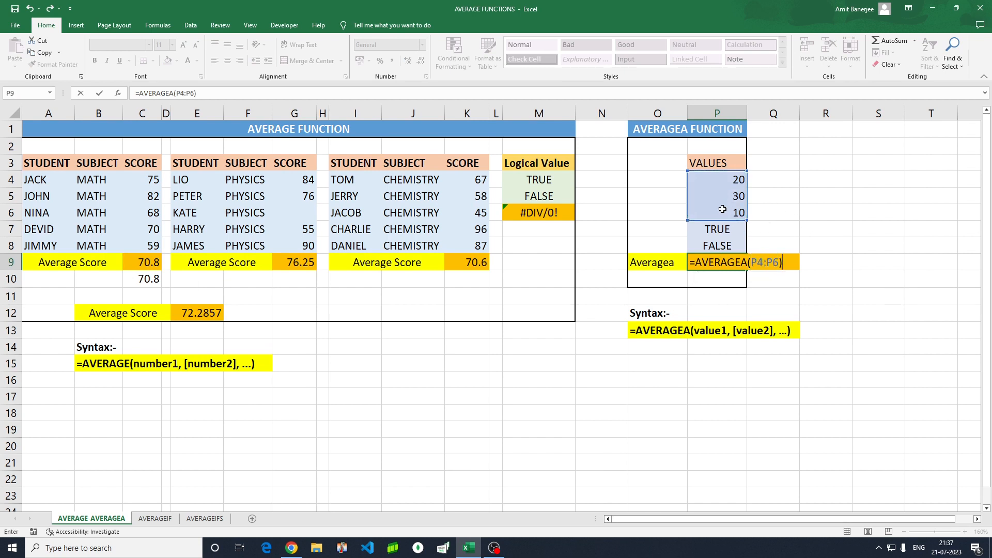
pyautogui.press('Return')
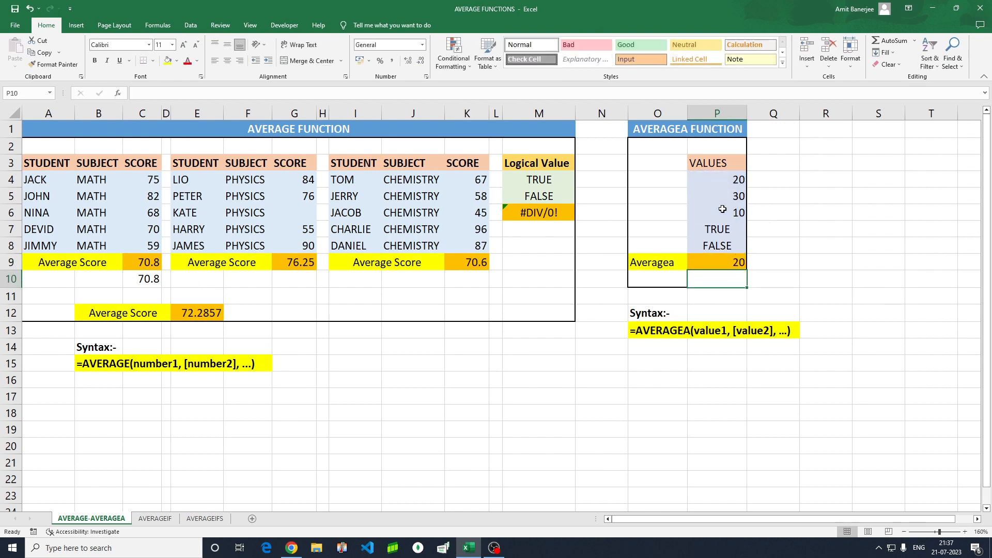
pyautogui.click(740, 260)
pyautogui.moveTo(742, 180); pyautogui.dragTo(741, 209)
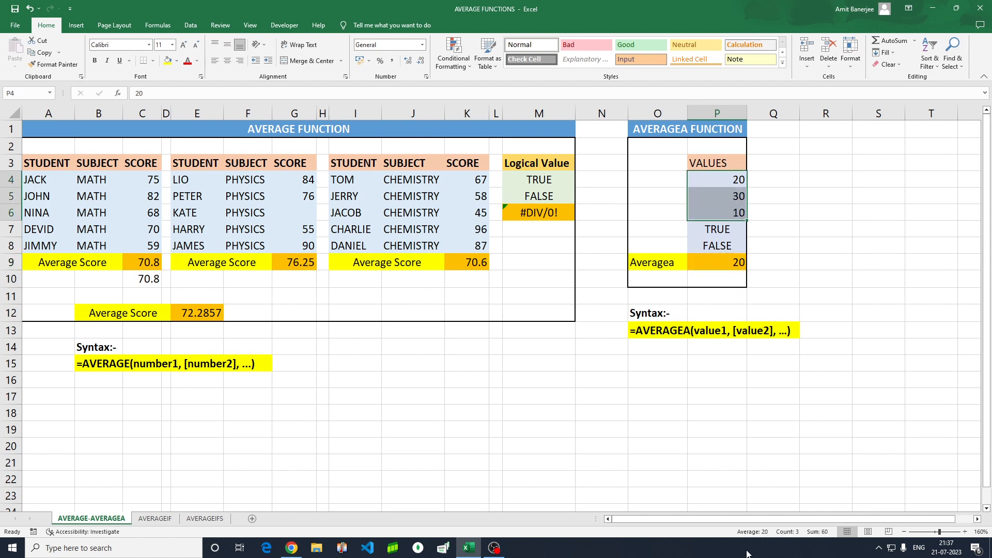
# Clear cell P9 and average the logical entries of the VALUES list there with =AVERAGEA(P7:P8)
pyautogui.click(729, 259)
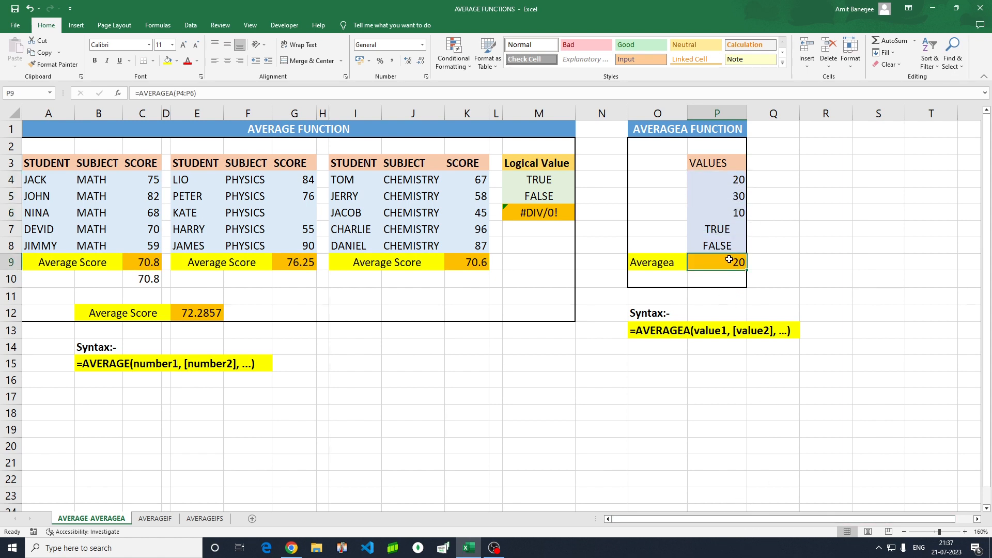
pyautogui.press('Delete')
pyautogui.write('=')
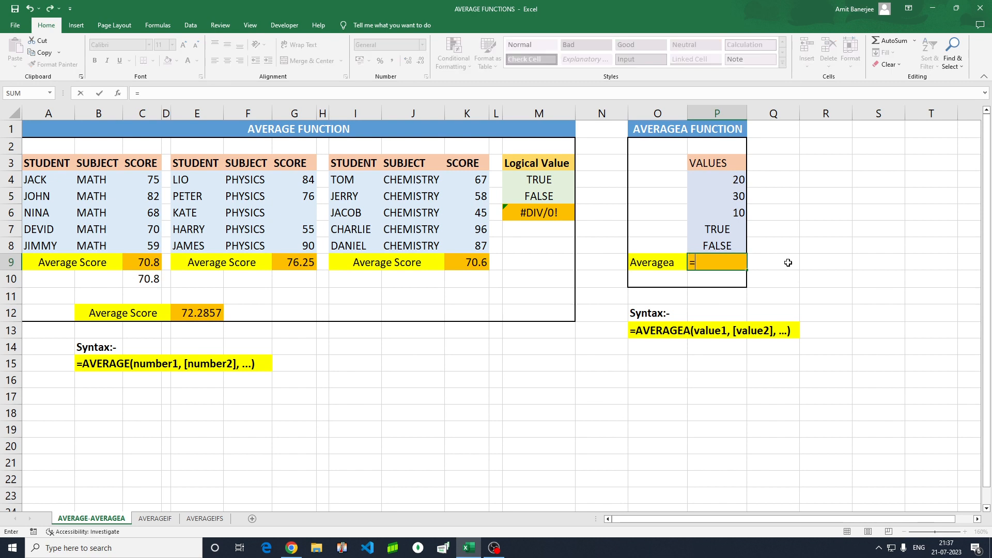
pyautogui.write('aver')
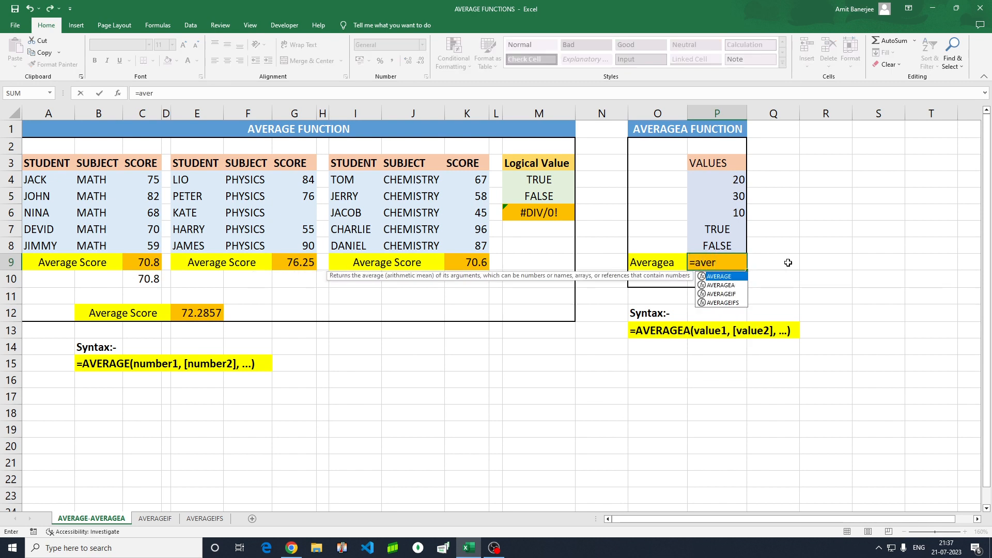
pyautogui.press('Down')
pyautogui.press('Tab')
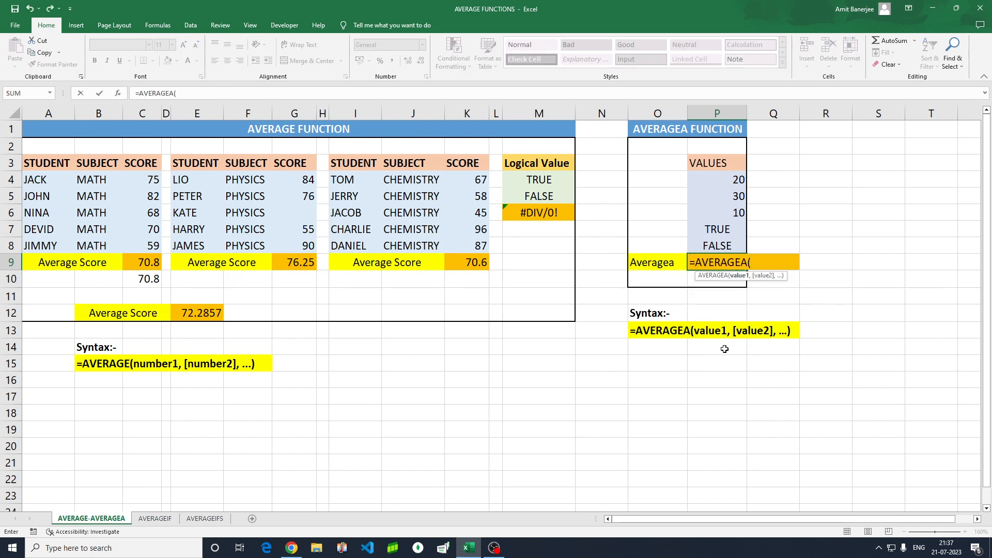
pyautogui.moveTo(718, 230); pyautogui.dragTo(717, 240)
pyautogui.write(')')
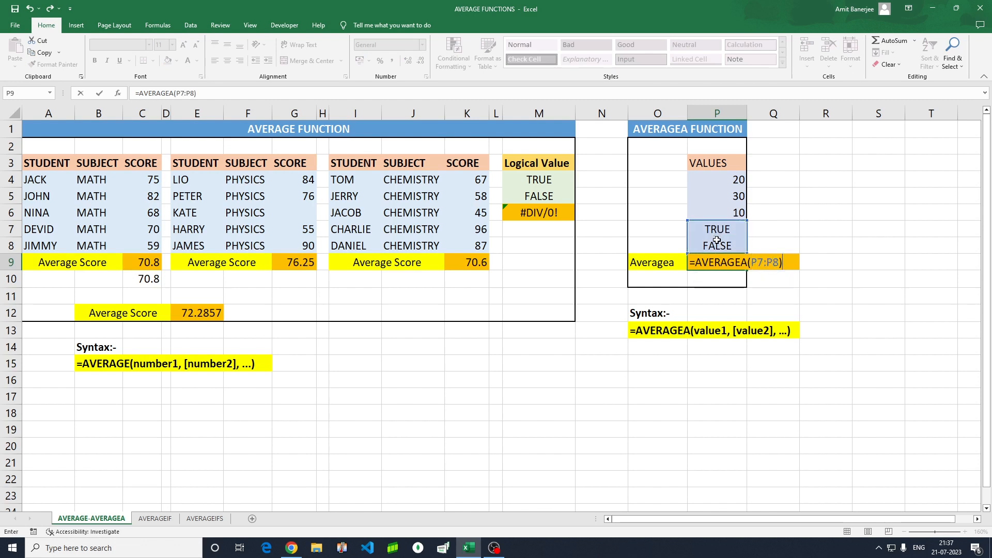
pyautogui.press('Return')
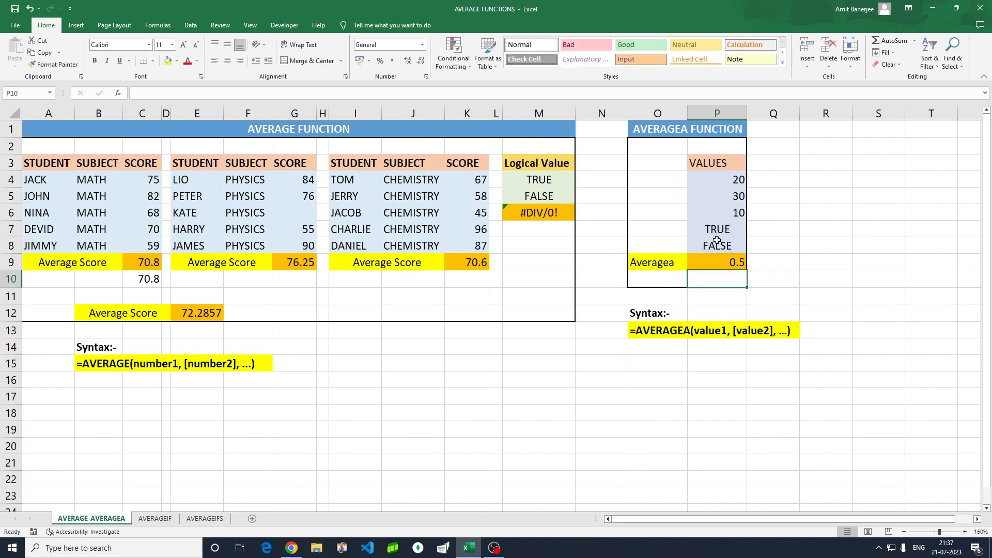
pyautogui.click(725, 266)
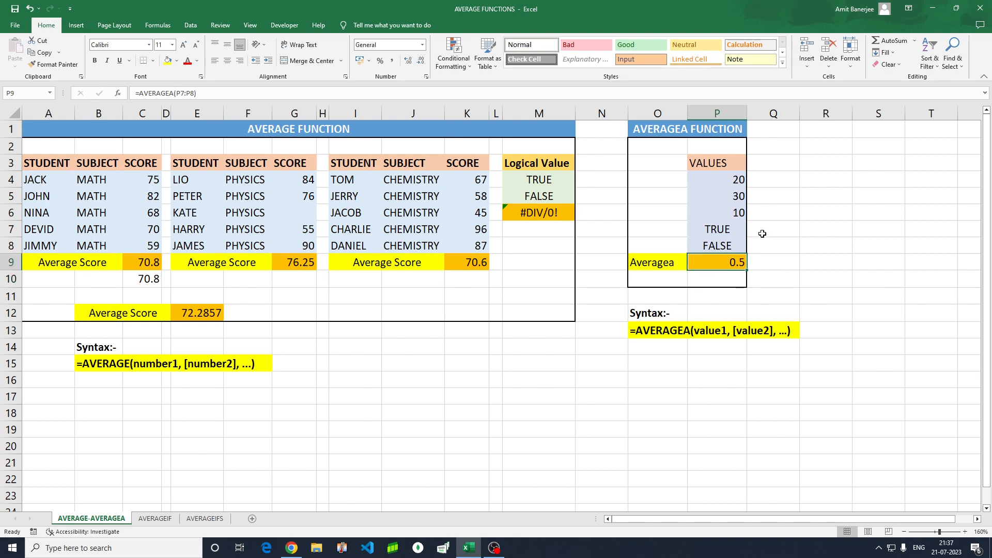
# Enter the numeric equivalents beside the logical values: 1 in Q7 for TRUE and 0 in Q8 for FALSE
pyautogui.click(762, 234)
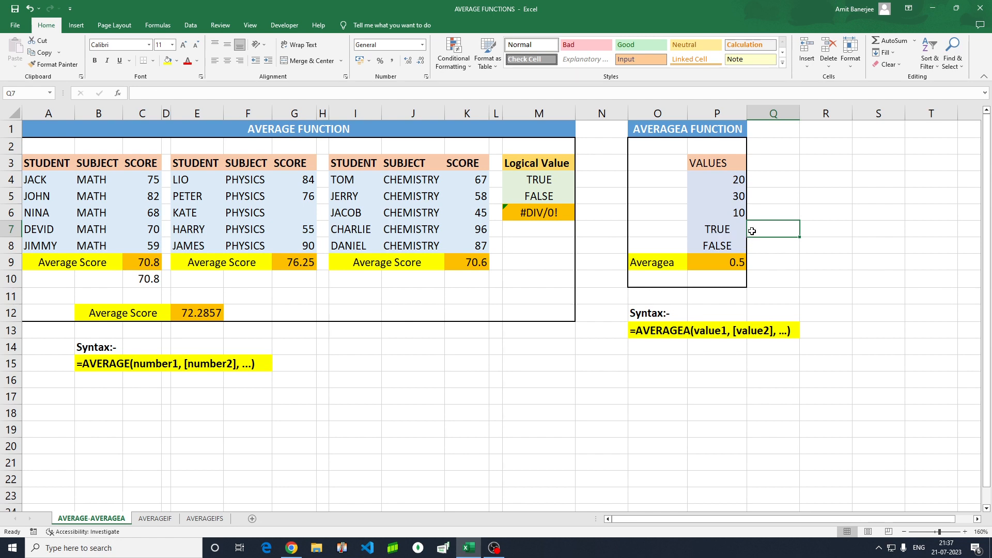
pyautogui.write('1')
pyautogui.press('Return')
pyautogui.write('1')
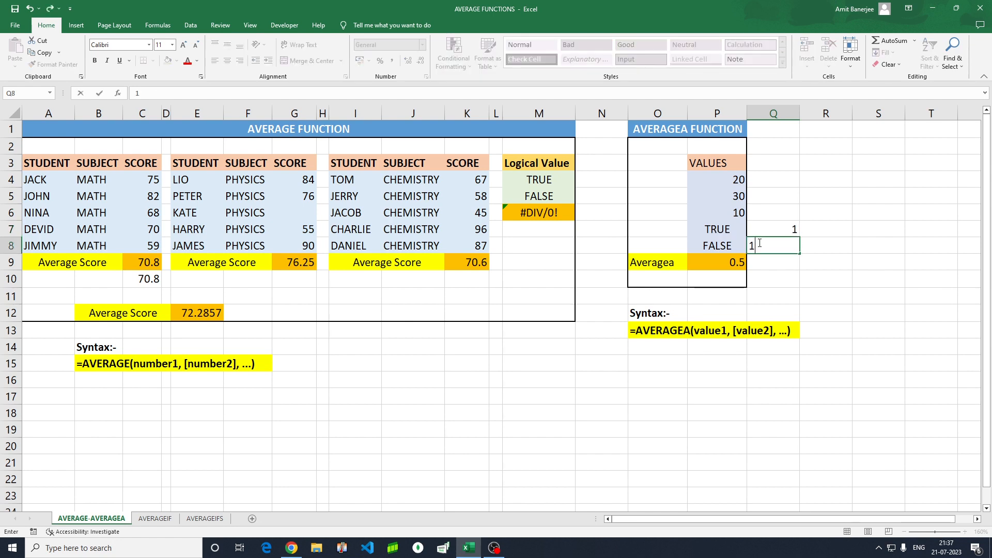
pyautogui.press('BackSpace')
pyautogui.write('0')
pyautogui.press('Return')
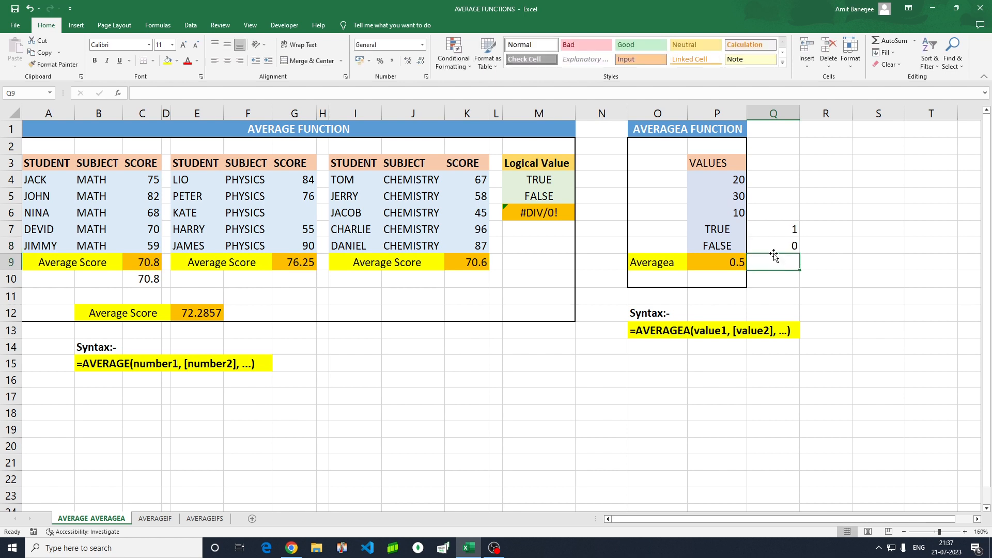
# Select cells Q7:Q8 to compare their average with the AVERAGEA result in P9
pyautogui.click(785, 227)
pyautogui.moveTo(786, 228); pyautogui.dragTo(784, 245)
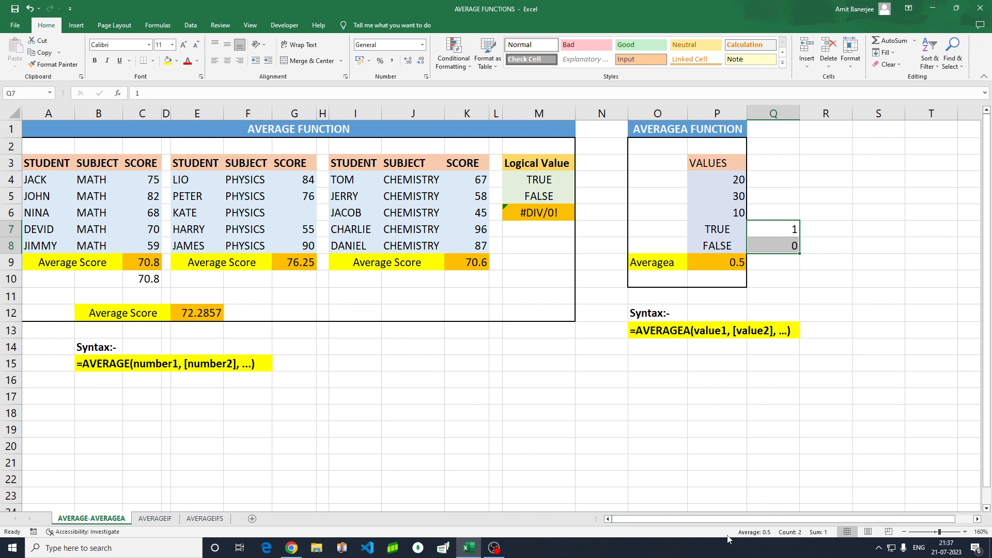
pyautogui.click(738, 263)
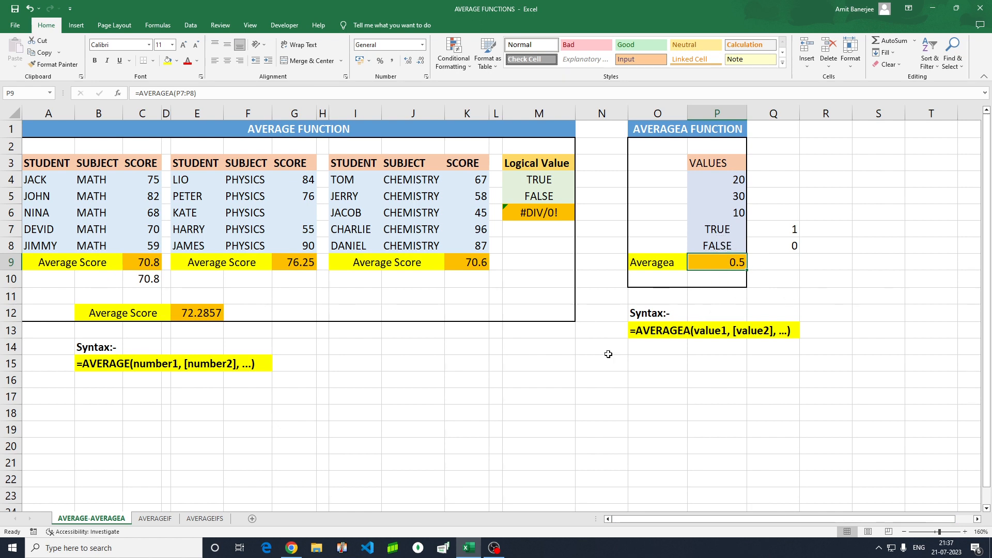
pyautogui.click(589, 386)
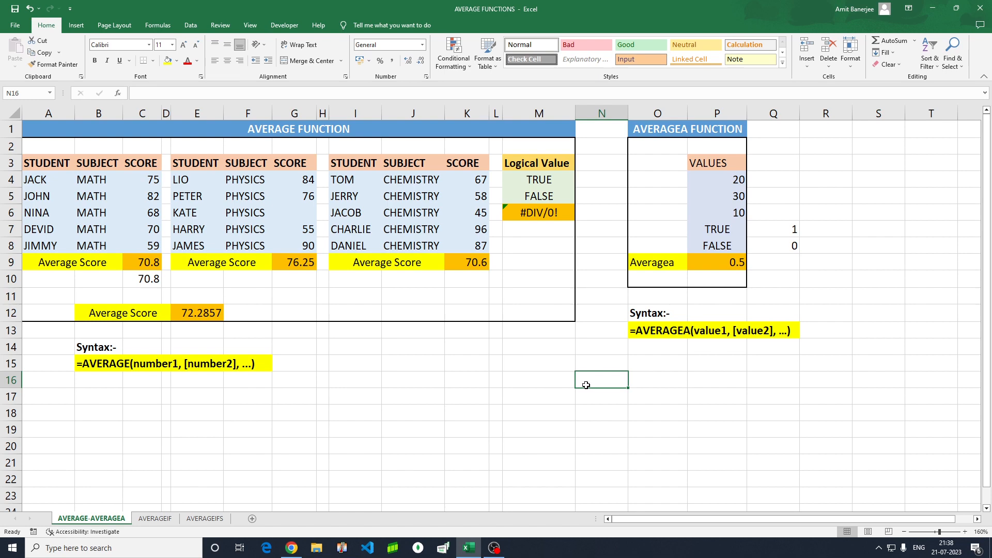
# Open the AVERAGEIF sheet and review the Car Name, Qty Sold and Date columns and the first criteria heading
pyautogui.click(153, 521)
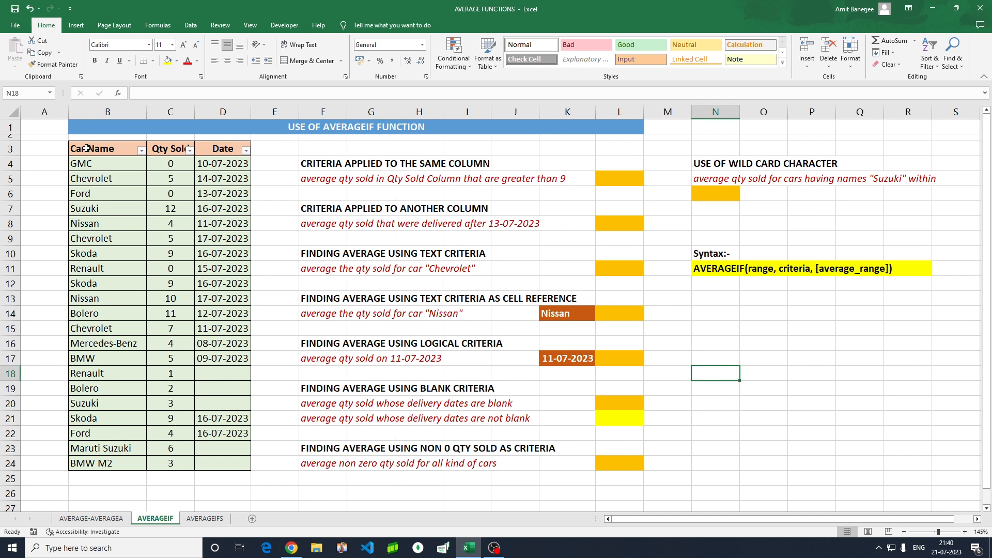
pyautogui.moveTo(87, 151); pyautogui.dragTo(211, 459)
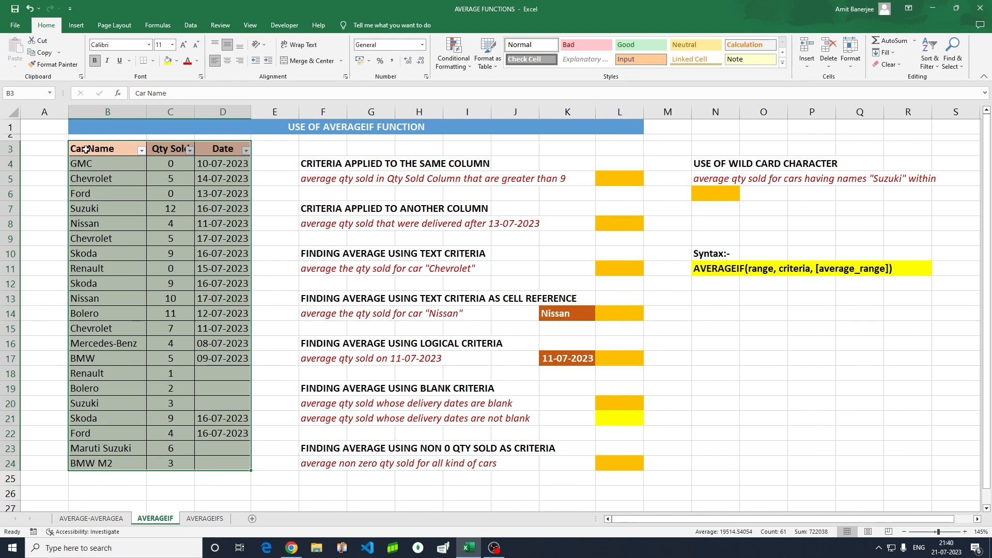
pyautogui.click(86, 151)
pyautogui.click(162, 148)
pyautogui.click(216, 148)
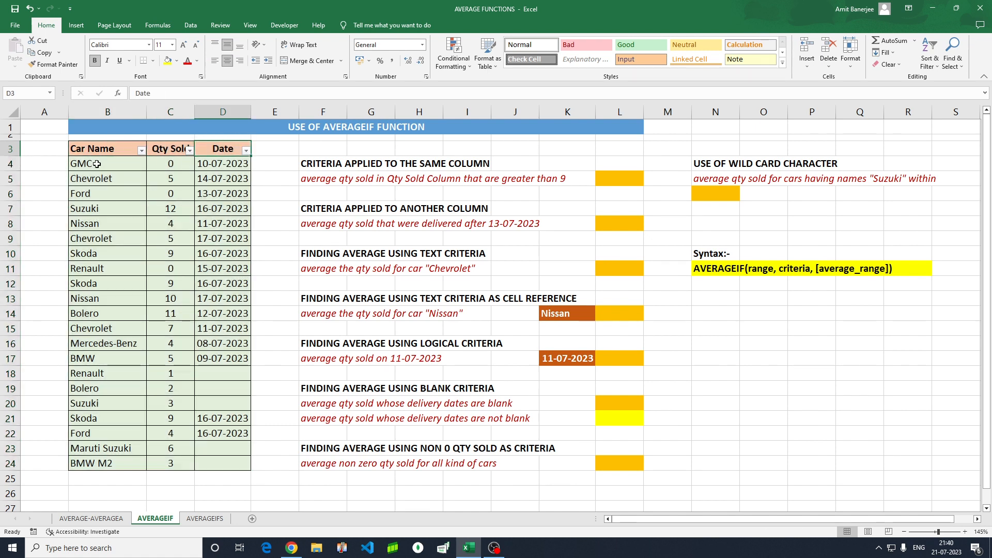
pyautogui.moveTo(96, 164); pyautogui.dragTo(145, 467)
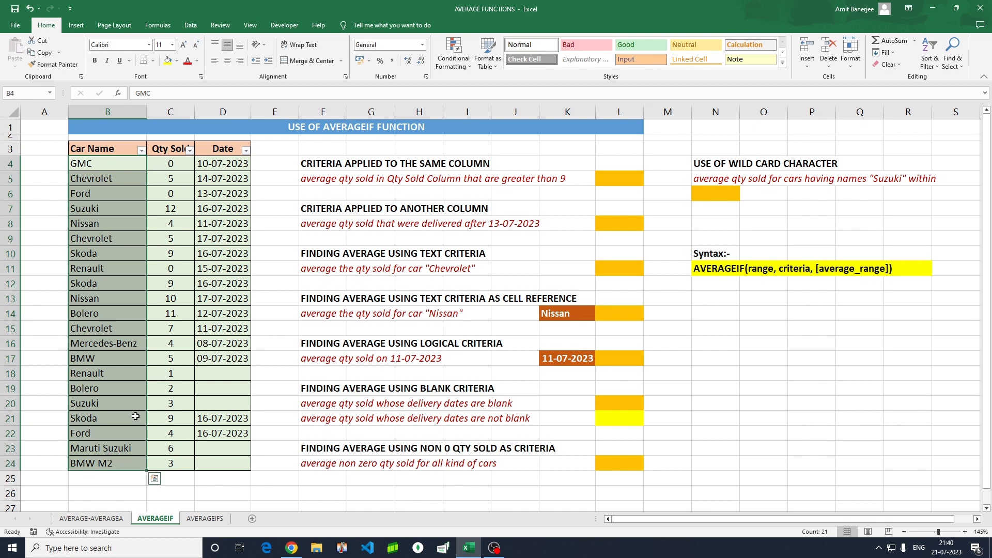
pyautogui.moveTo(169, 280); pyautogui.dragTo(172, 465)
pyautogui.moveTo(227, 164); pyautogui.dragTo(225, 464)
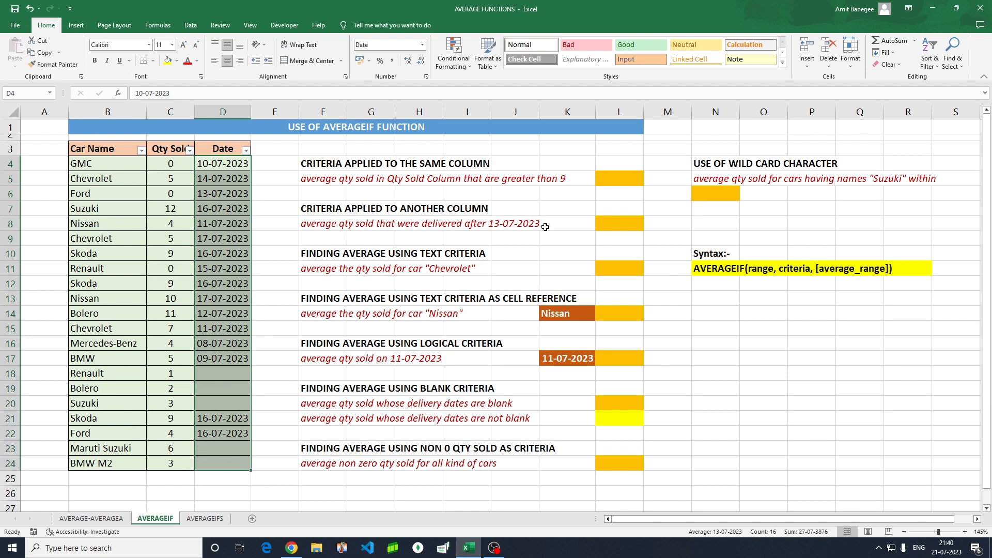
pyautogui.click(321, 163)
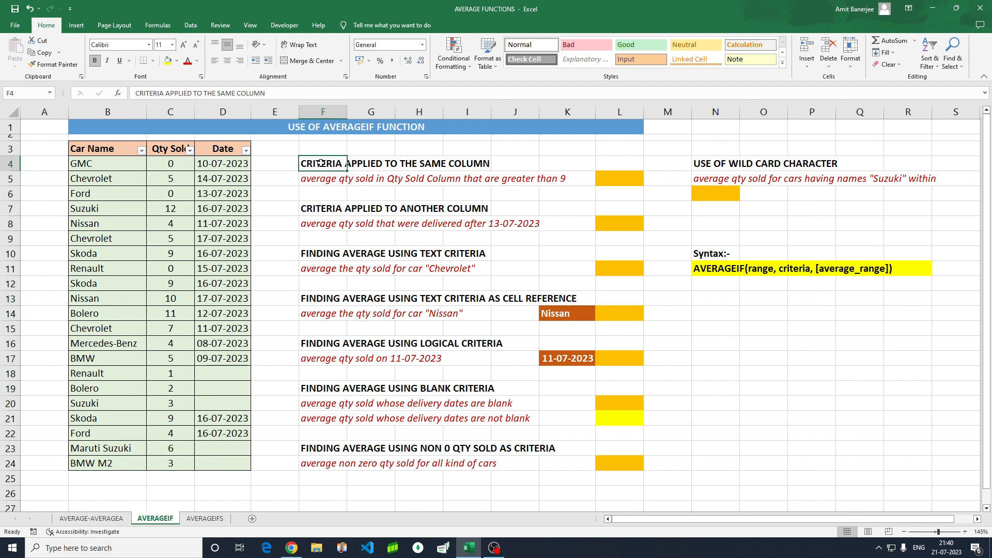
# Select the Qty Sold values in C4:C24 to review the data for the first criteria example
pyautogui.click(284, 162)
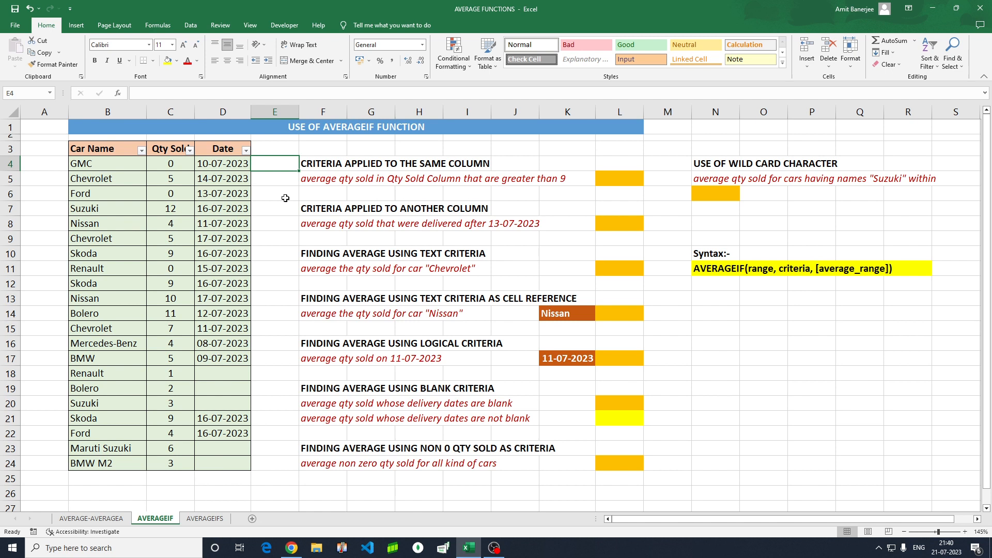
pyautogui.moveTo(176, 164); pyautogui.dragTo(165, 463)
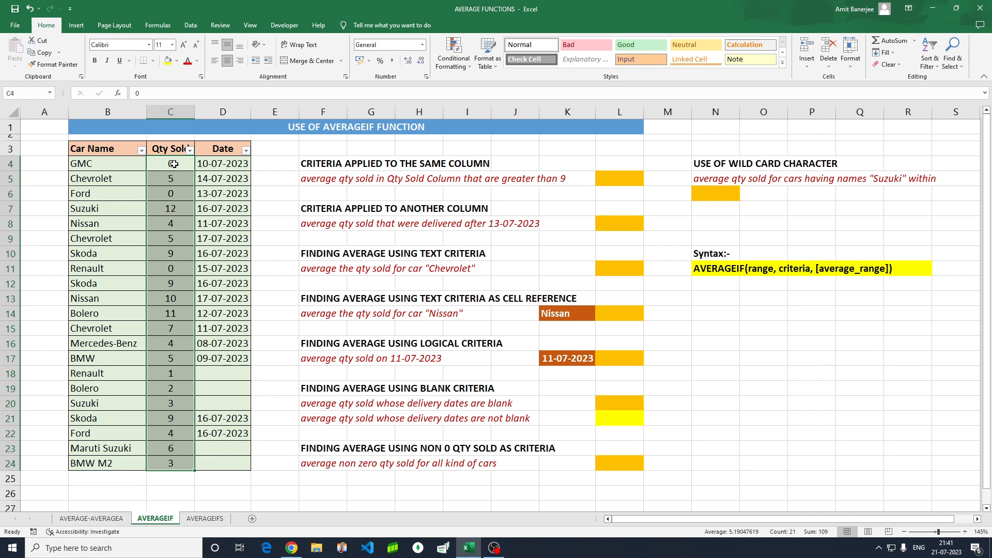
pyautogui.moveTo(174, 164); pyautogui.dragTo(170, 458)
# Average the Qty Sold values greater than 9 in L5 with =AVERAGEIF(C4:C24,">9")
pyautogui.click(622, 182)
pyautogui.write('=')
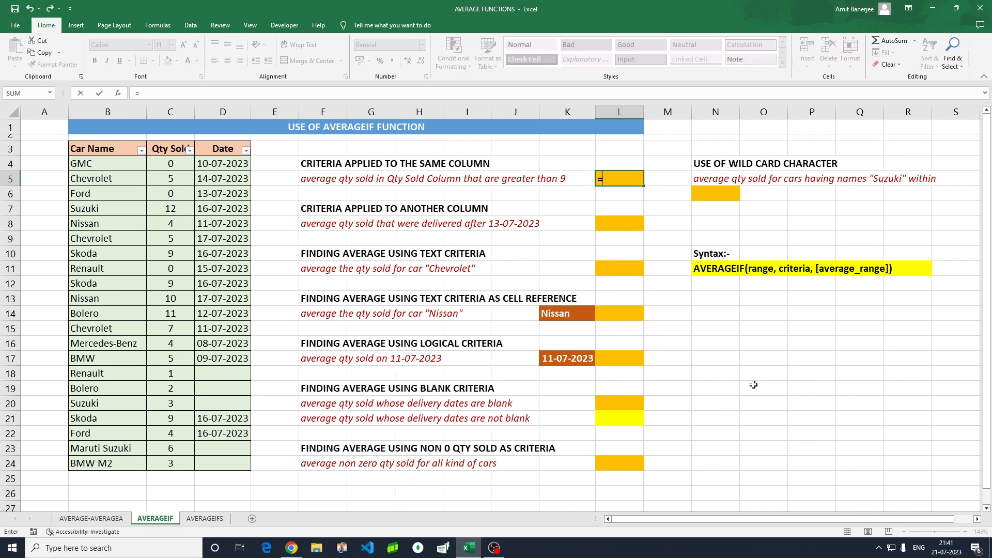
pyautogui.write('aver')
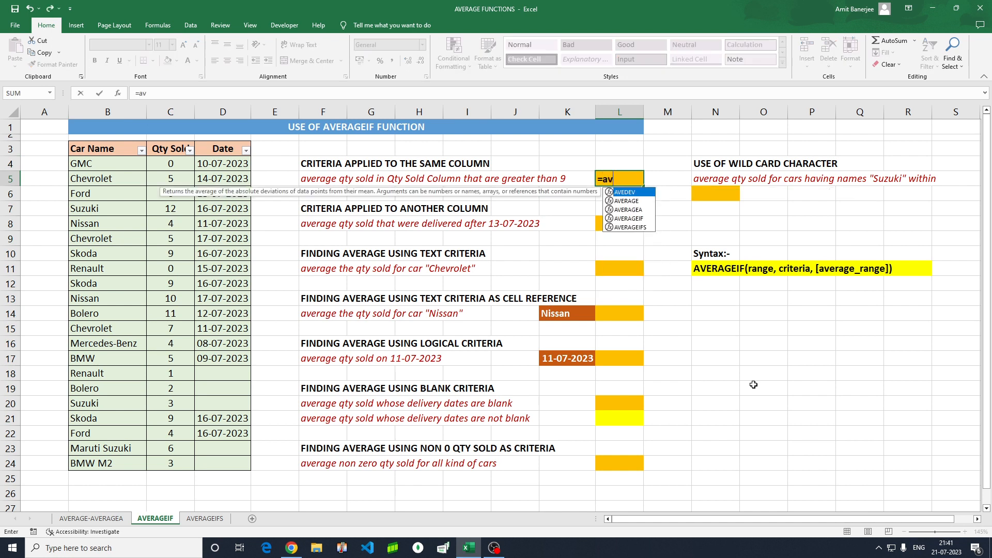
pyautogui.press('Down')
pyautogui.press('Down')
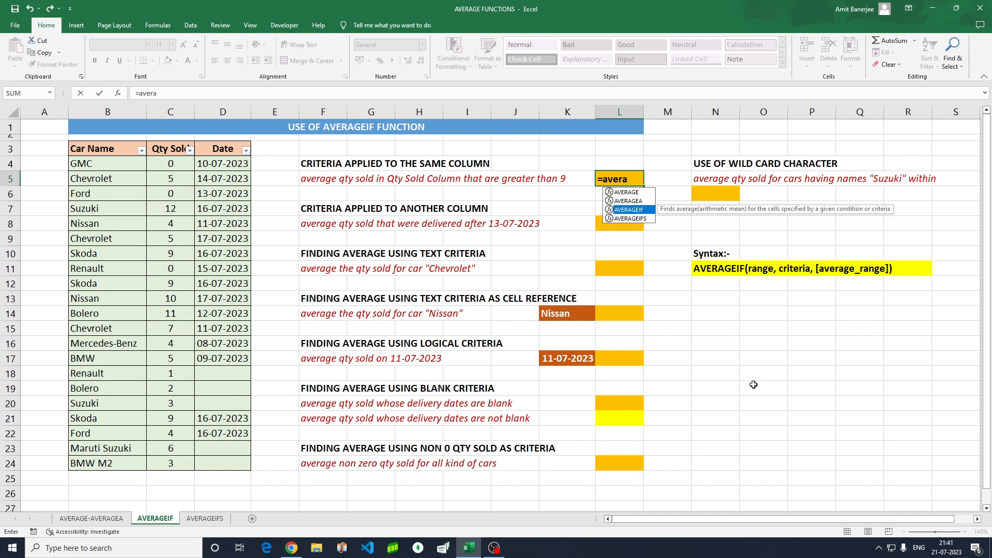
pyautogui.press('Tab')
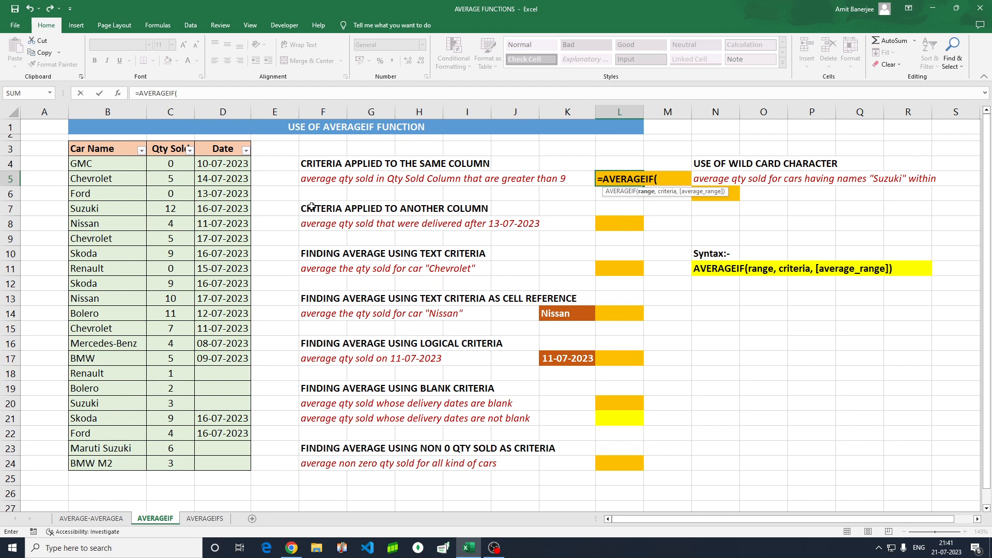
pyautogui.click(186, 164)
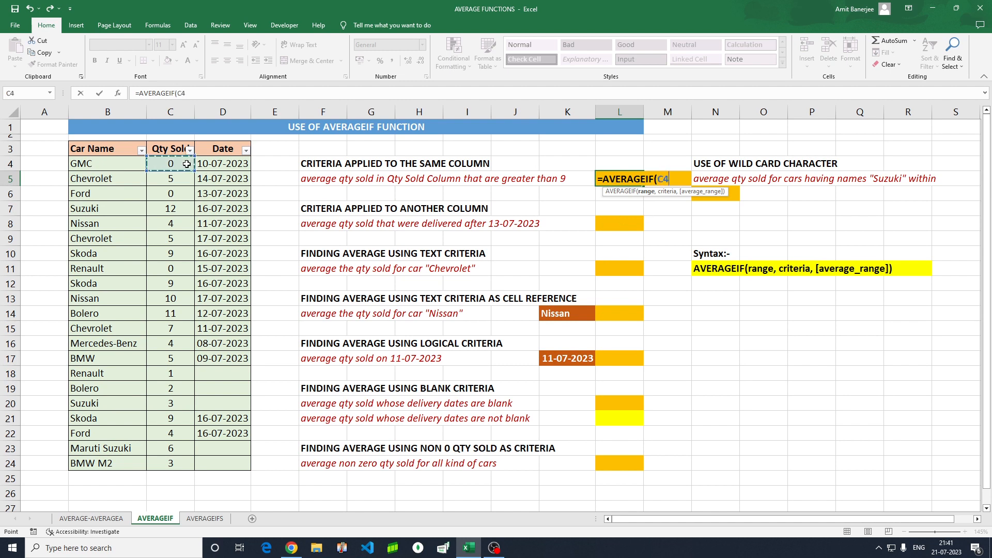
pyautogui.hotkey('ctrl', 'shift', 'Down')
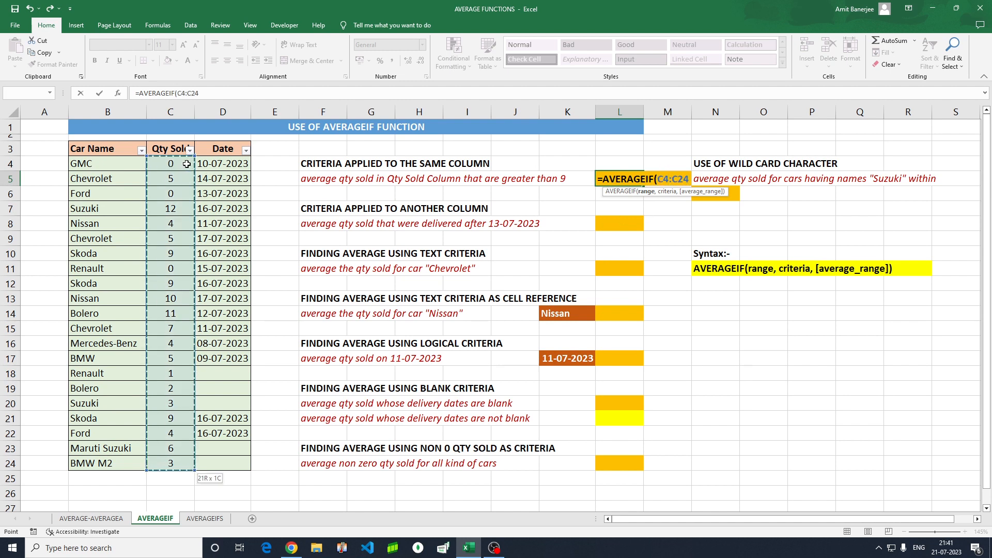
pyautogui.write(',">9')
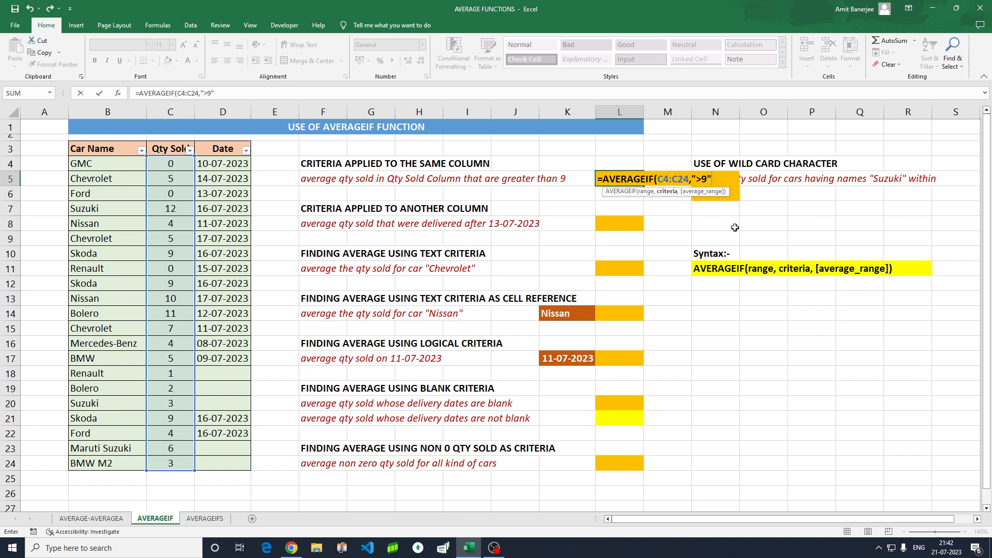
pyautogui.press('Return')
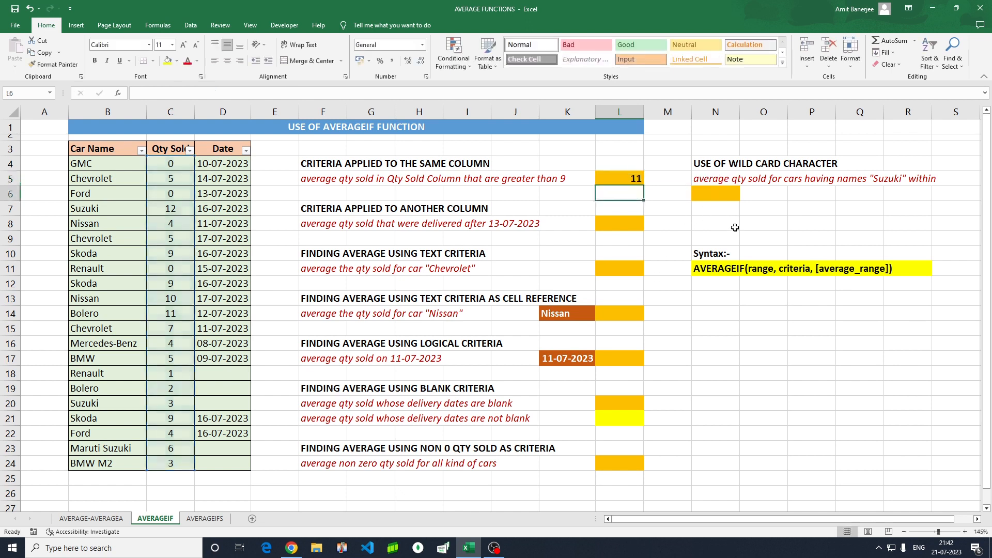
pyautogui.click(624, 181)
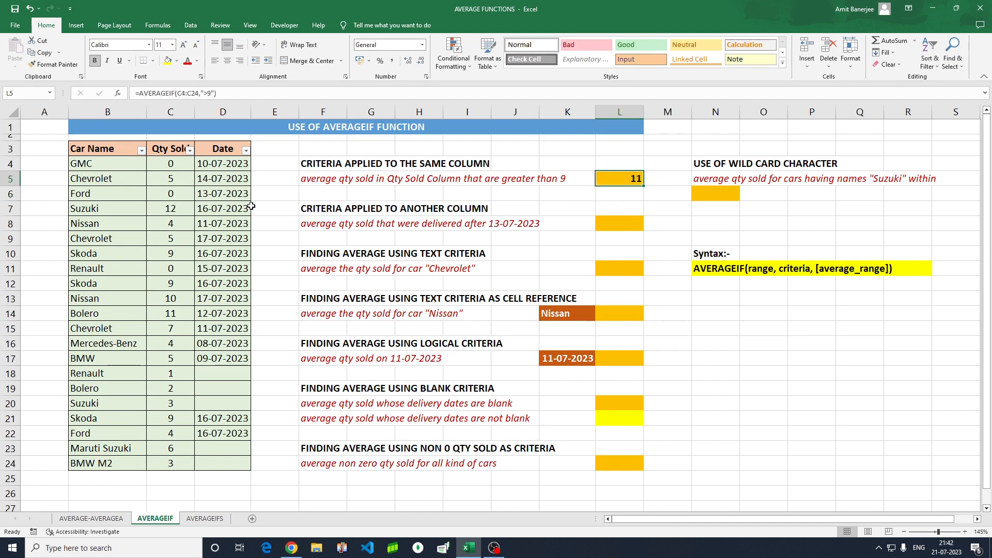
# Filter the Qty Sold column to show only the quantities 10, 11 and 12
pyautogui.click(190, 150)
pyautogui.click(89, 268)
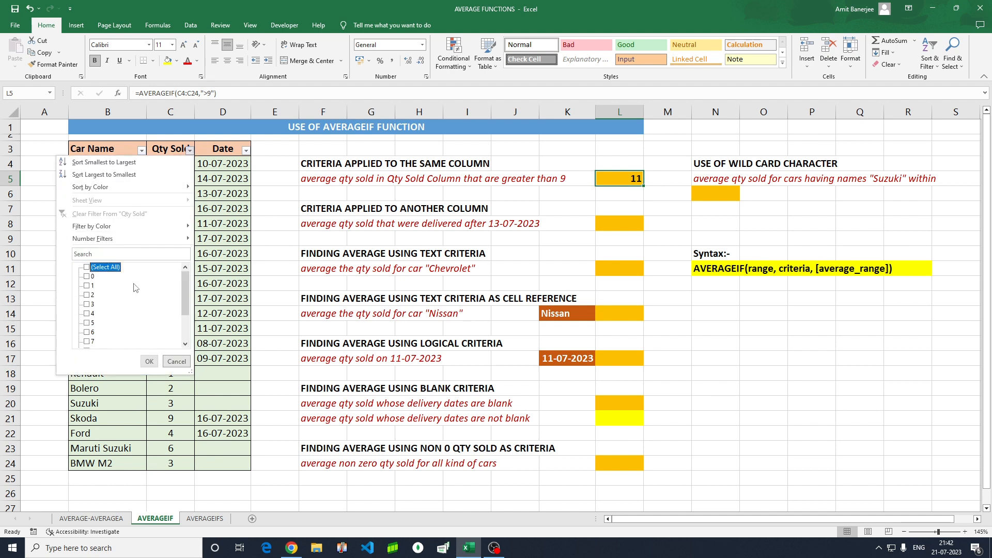
pyautogui.moveTo(183, 287); pyautogui.dragTo(185, 307)
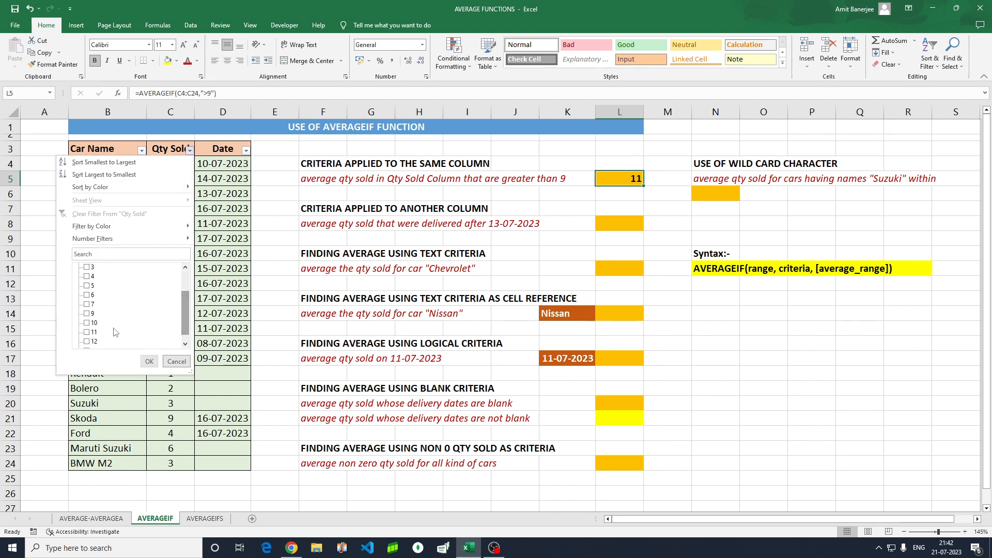
pyautogui.click(86, 324)
pyautogui.press('Down')
pyautogui.press('space')
pyautogui.press('Down')
pyautogui.press('space')
pyautogui.press('Return')
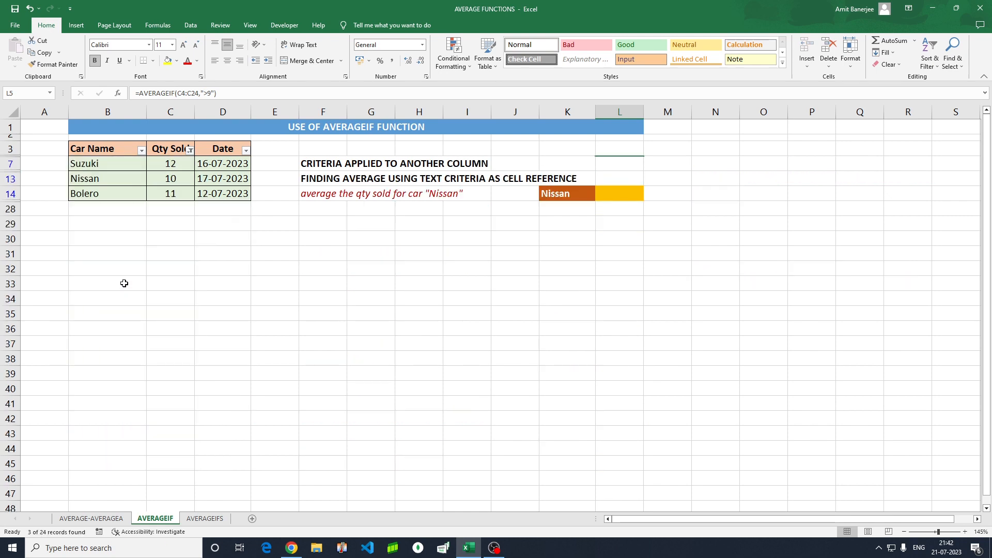
# Select the filtered Qty Sold values to check their average
pyautogui.click(171, 151)
pyautogui.press('Down')
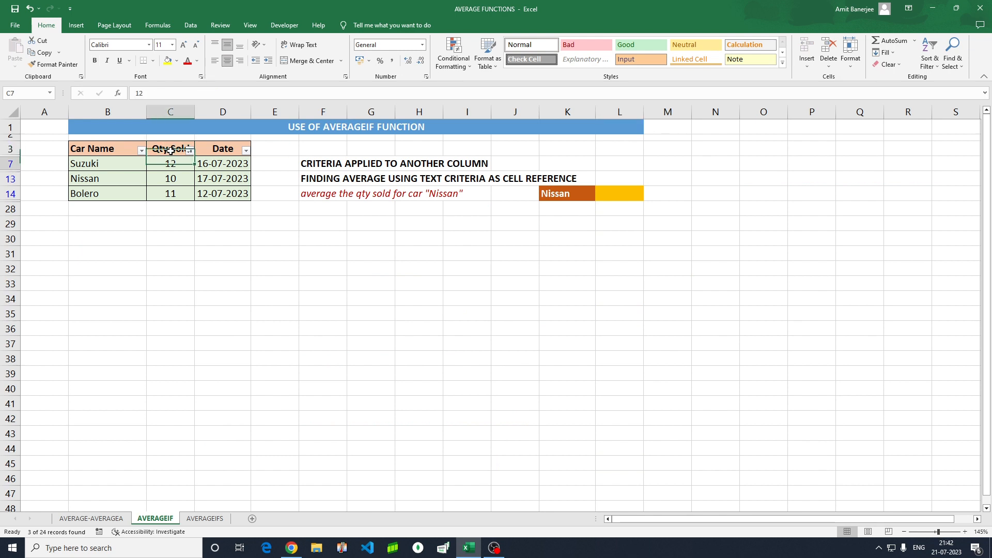
pyautogui.hotkey('ctrl', 'shift', 'Down')
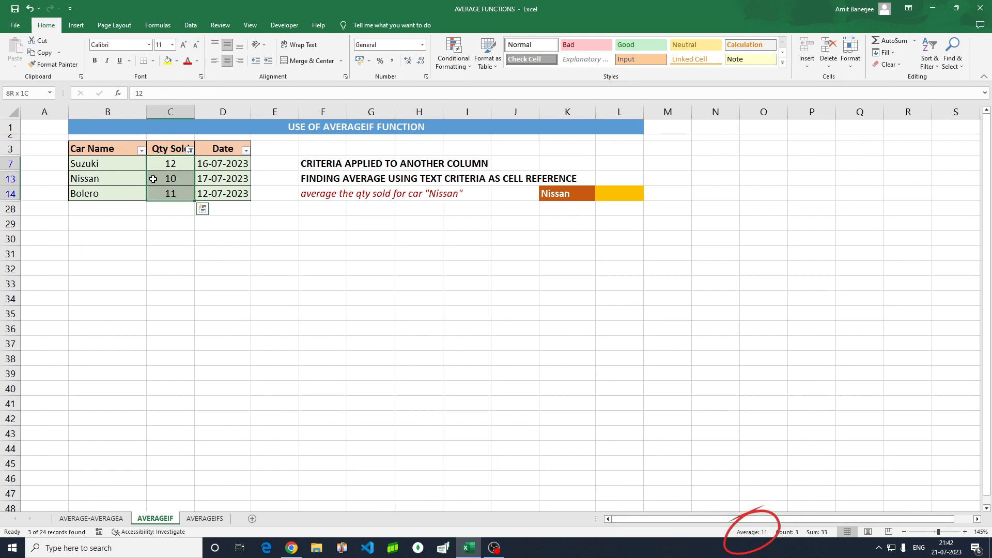
# Restore all rows by selecting every quantity in the Qty Sold filter, and return to the L5 result
pyautogui.click(190, 152)
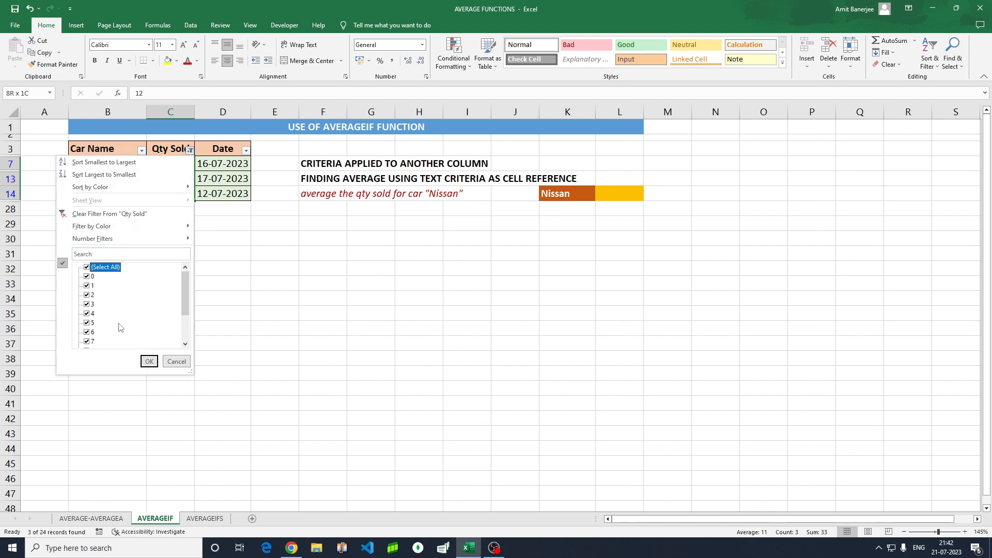
pyautogui.click(149, 362)
pyautogui.click(613, 181)
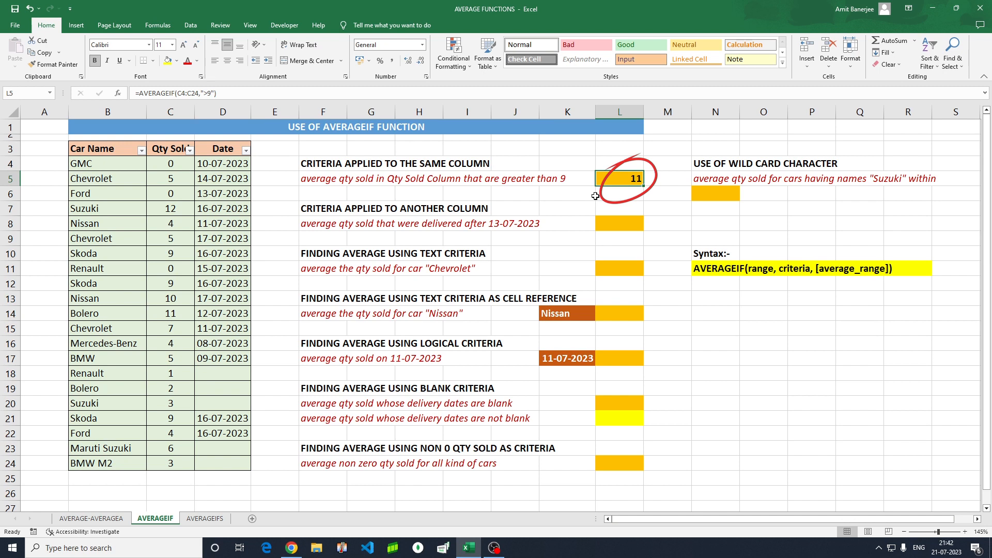
# Start an AVERAGEIF formula in L8 with the Date column D4:D24 as the criteria range
pyautogui.click(295, 211)
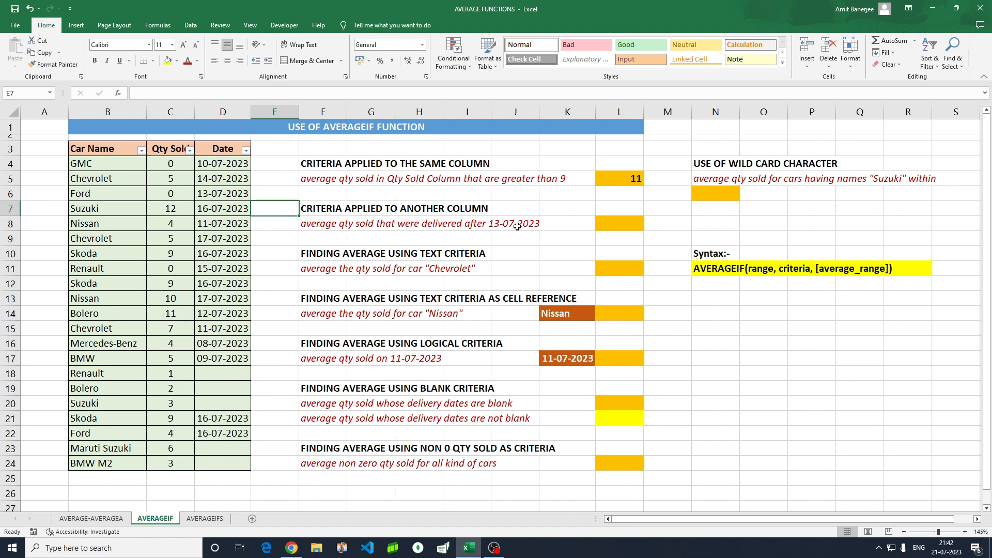
pyautogui.click(608, 223)
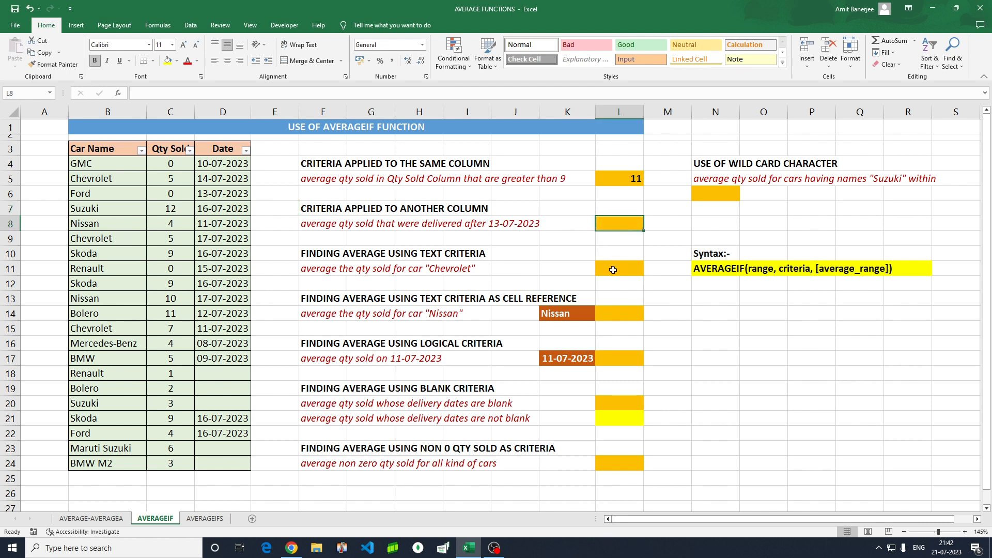
pyautogui.write('=')
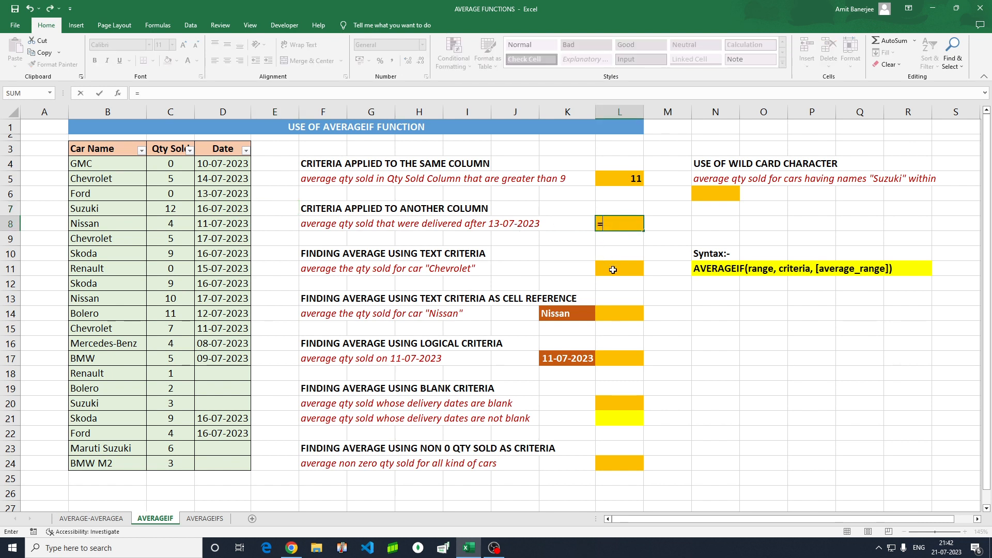
pyautogui.write('avera')
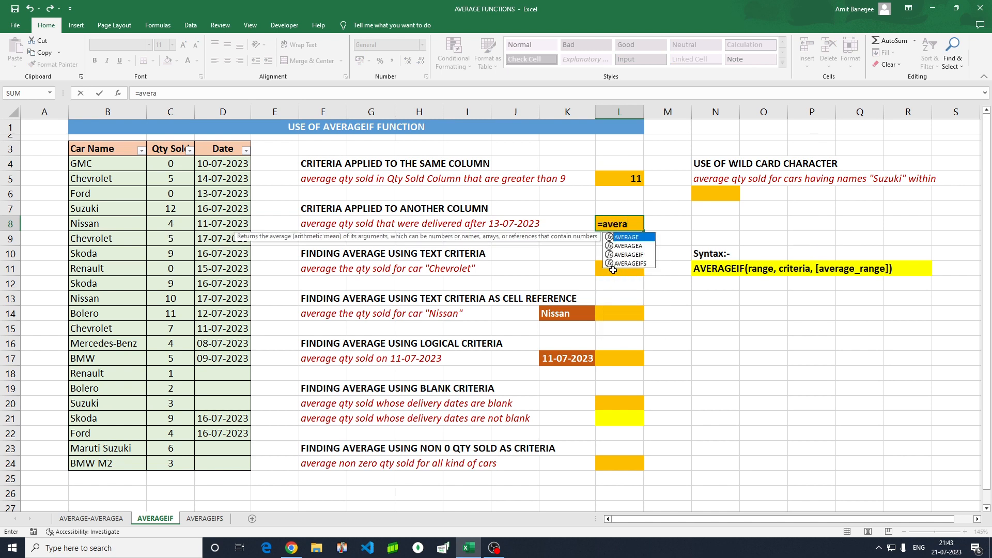
pyautogui.press('Down')
pyautogui.press('Down')
pyautogui.press('Tab')
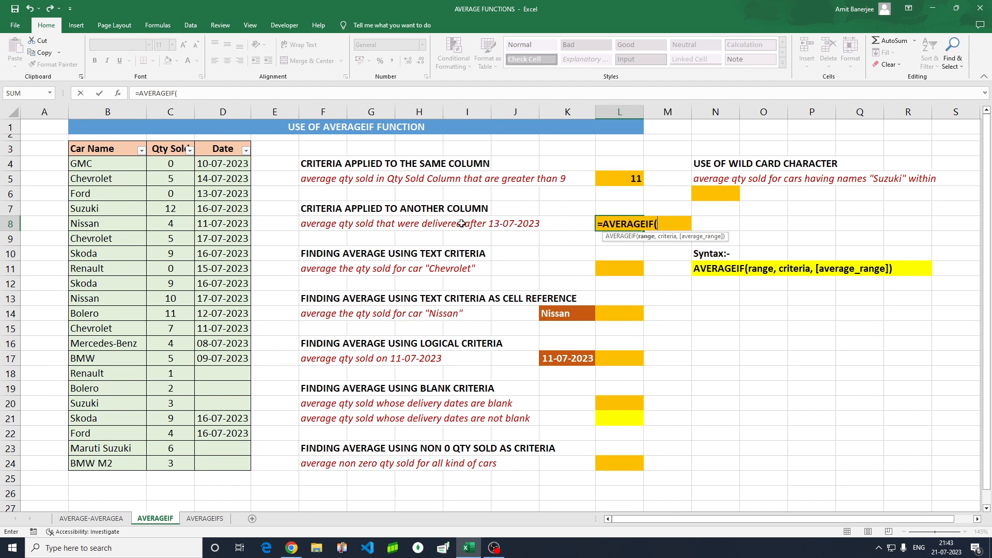
pyautogui.click(217, 166)
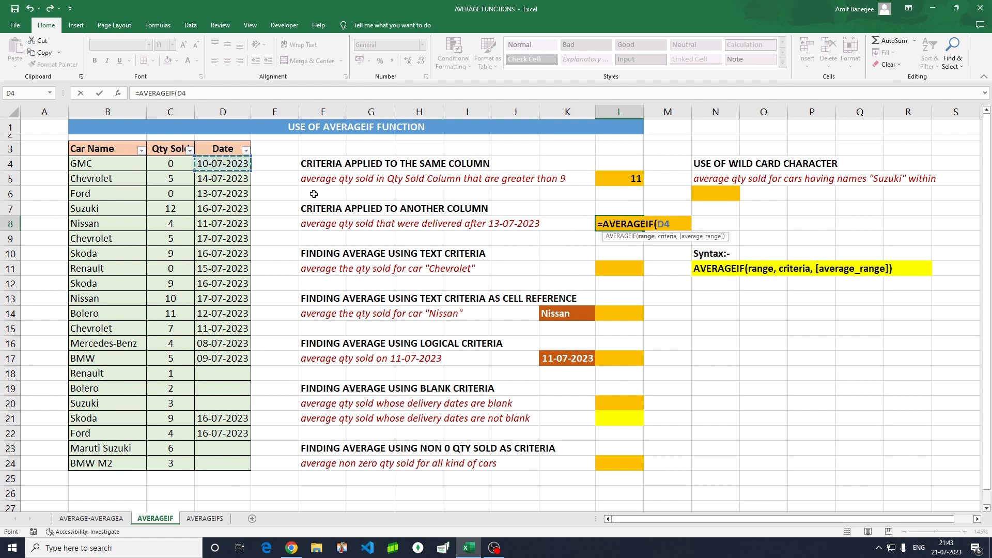
pyautogui.moveTo(217, 163); pyautogui.dragTo(222, 463)
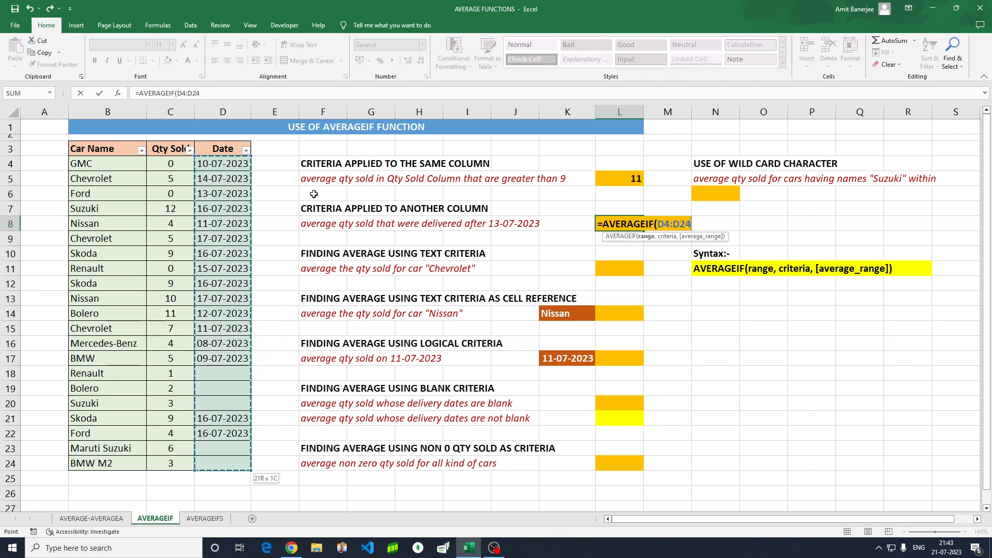
pyautogui.write(',')
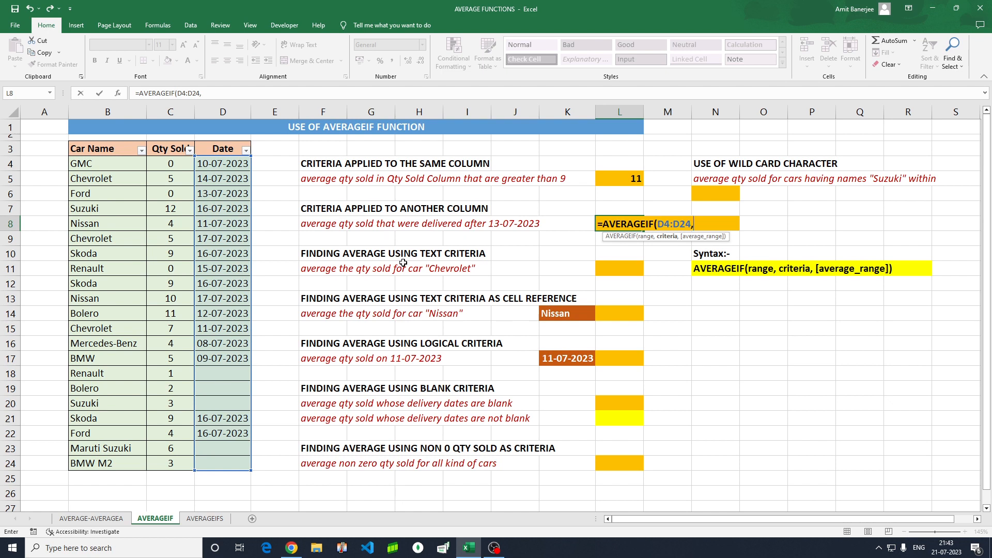
# Complete the L8 formula with the criterion ">13-07-2023" and the Qty Sold cells C4:C24 as the average range
pyautogui.write('">13-07-2023"')
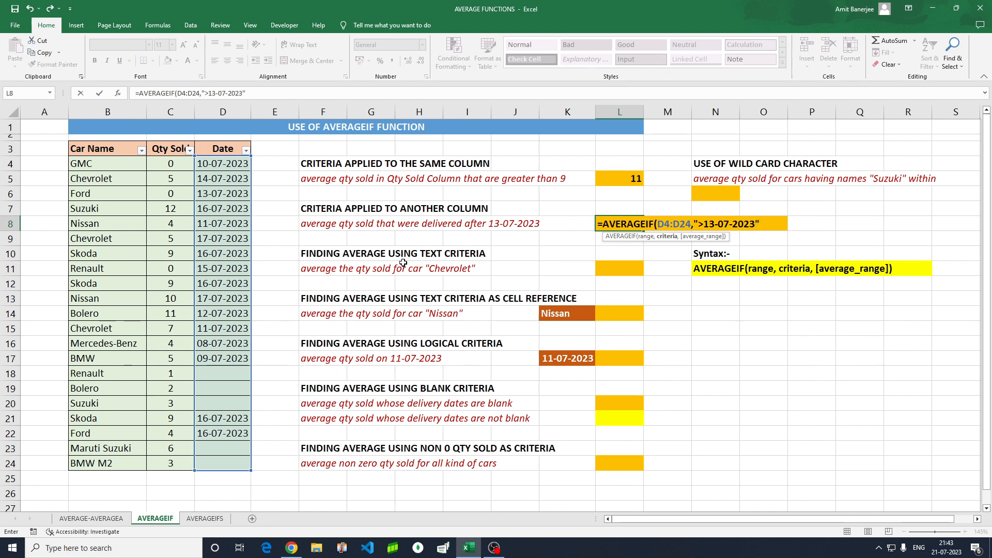
pyautogui.write(',')
pyautogui.click(170, 165)
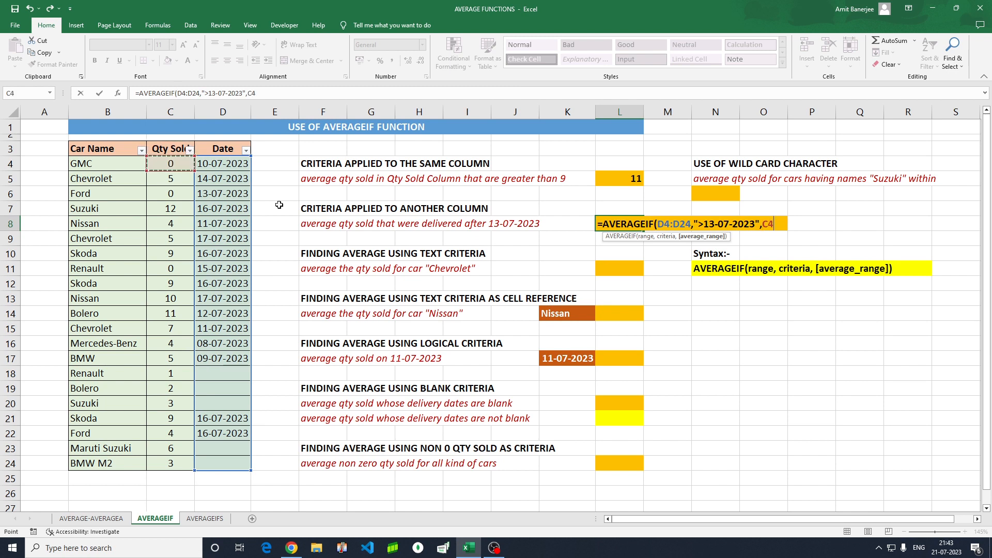
pyautogui.hotkey('ctrl', 'shift', 'Down')
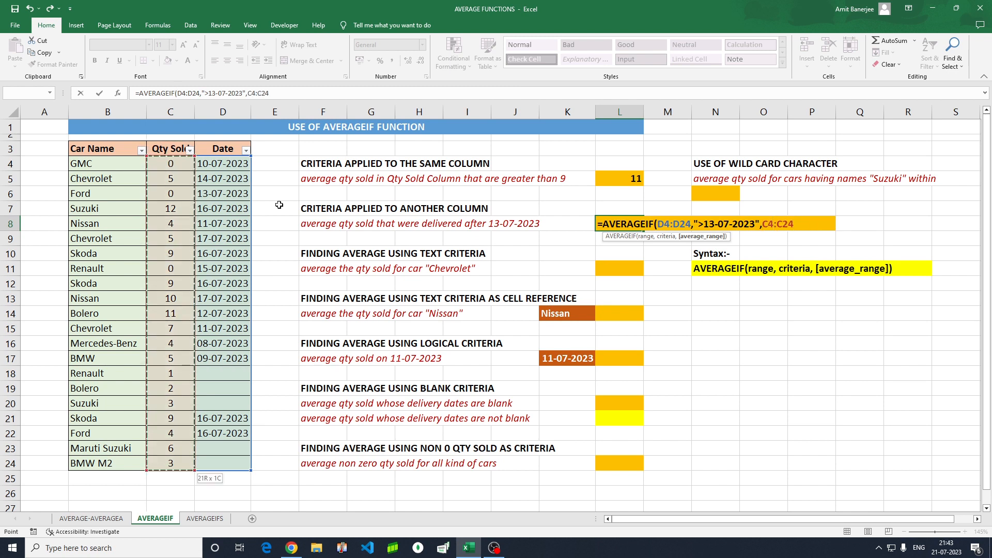
pyautogui.write(')')
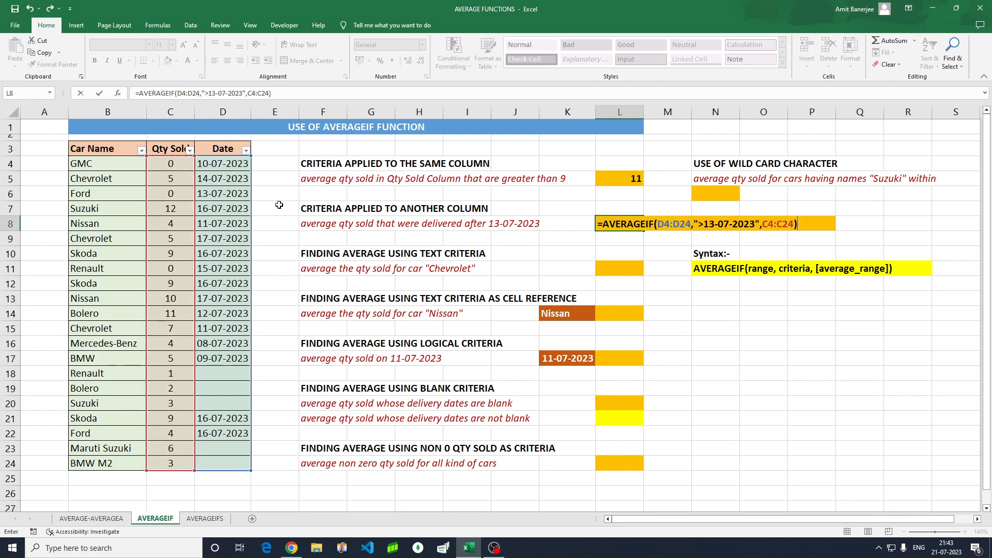
pyautogui.press('Return')
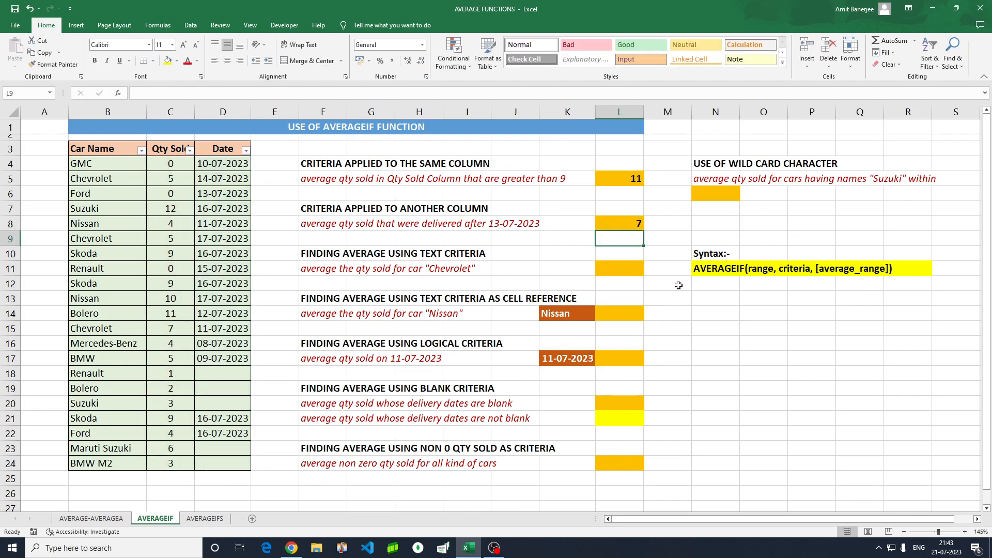
pyautogui.click(636, 226)
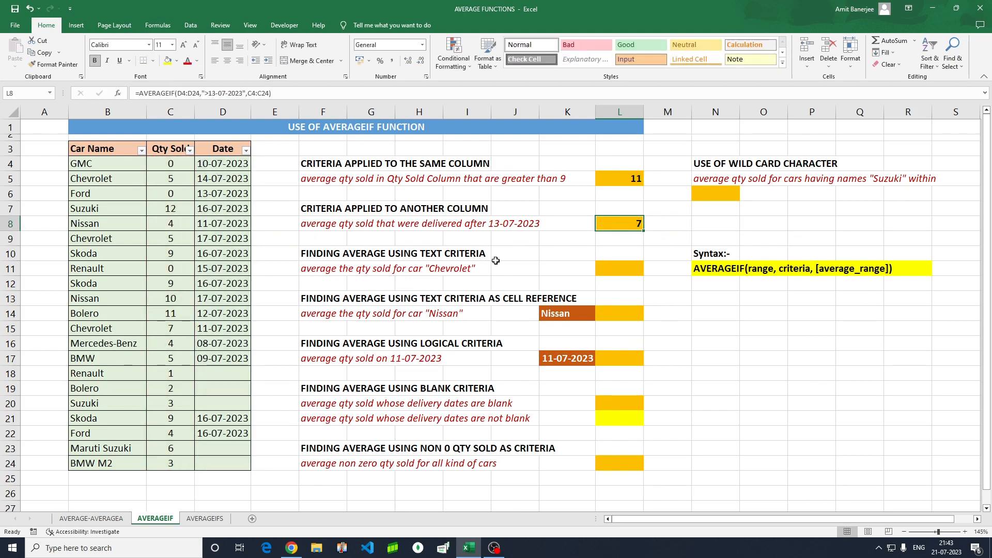
# Filter the Date column to show only 14, 15, 16 and 17 July 2023
pyautogui.click(246, 149)
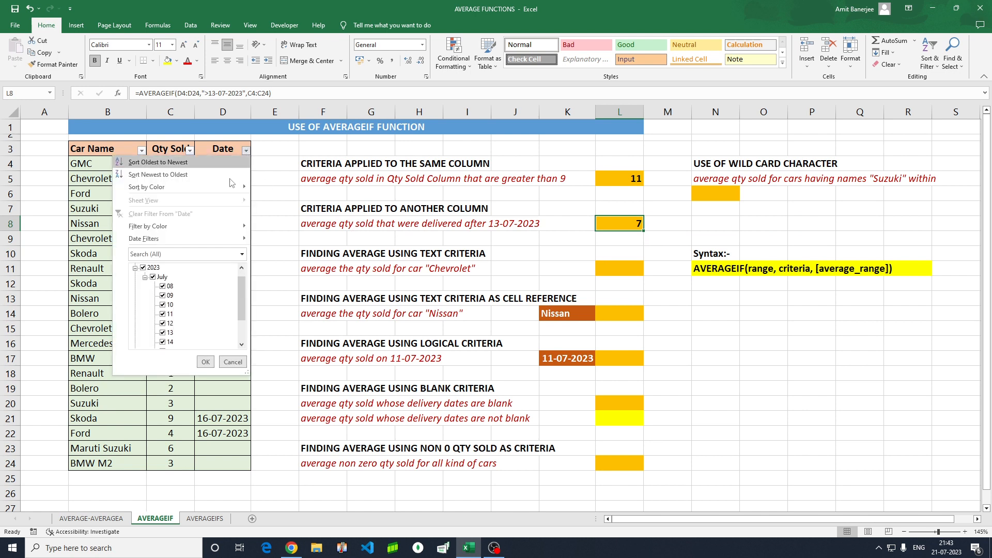
pyautogui.scroll(1, 144, 268)
pyautogui.click(144, 269)
pyautogui.moveTo(241, 285); pyautogui.dragTo(243, 309)
pyautogui.click(163, 315)
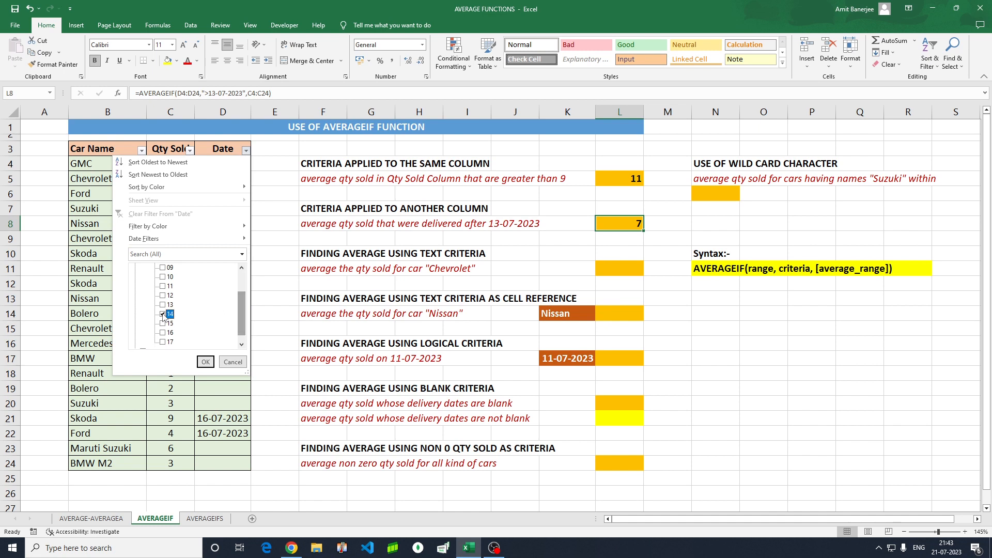
pyautogui.press('Down')
pyautogui.press('space')
pyautogui.press('Down')
pyautogui.press('space')
pyautogui.press('Down')
pyautogui.press('space')
pyautogui.press('Down')
pyautogui.click(205, 361)
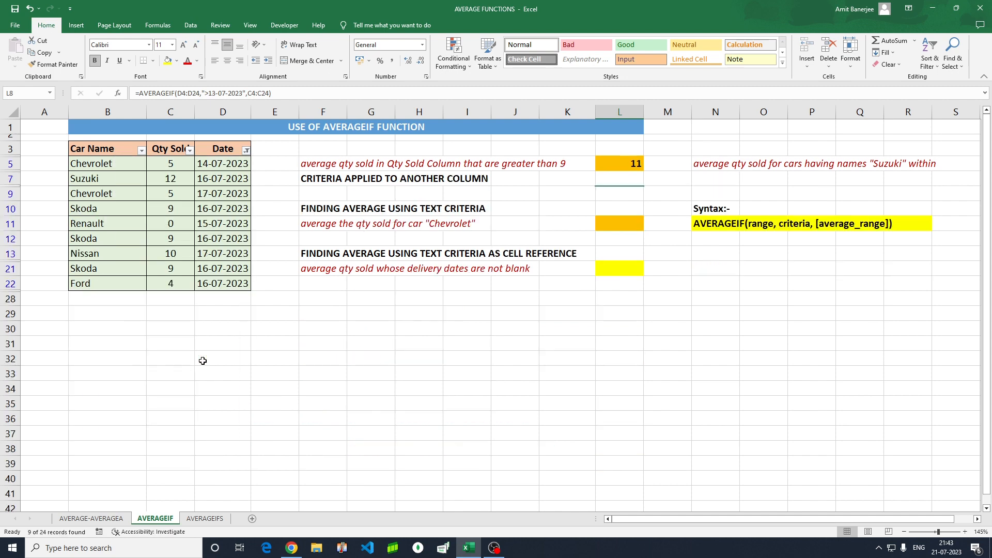
# Select the filtered Qty Sold values to check their average, and restore all dates in the Date filter, returning to L8
pyautogui.click(170, 165)
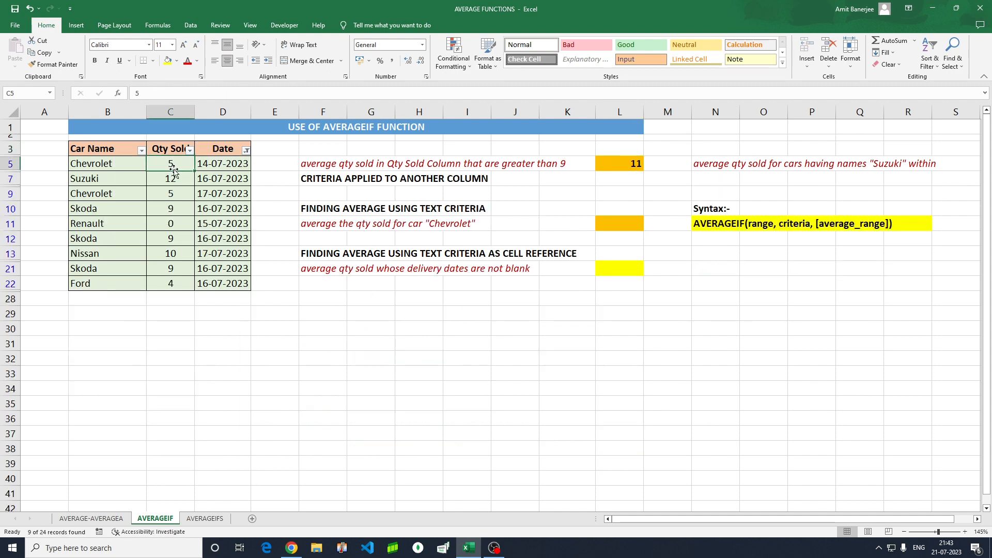
pyautogui.hotkey('ctrl', 'shift', 'Down')
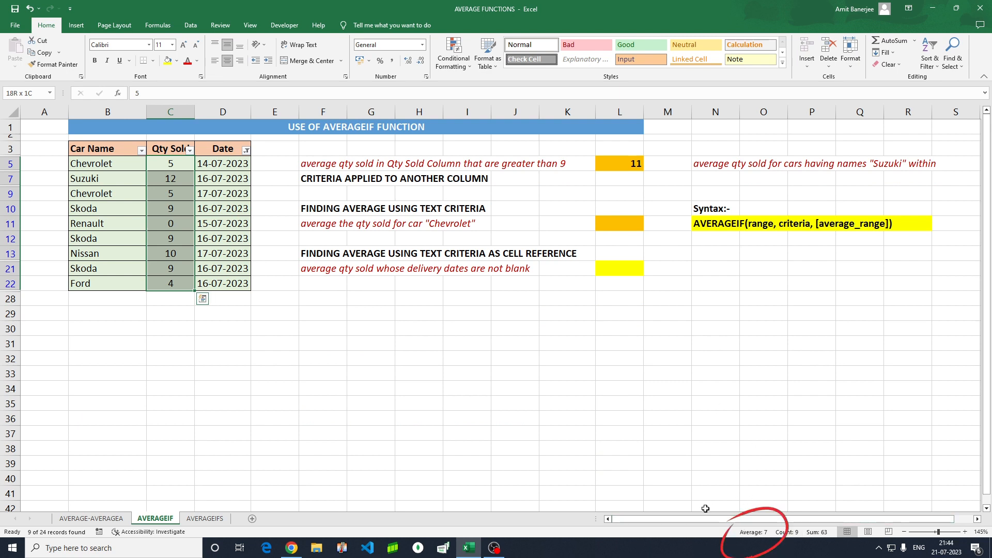
pyautogui.click(246, 150)
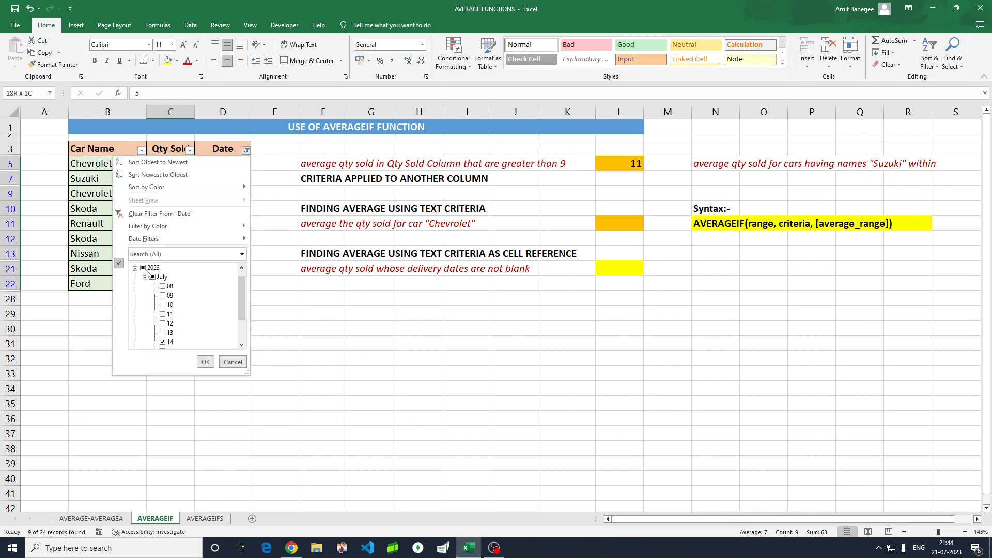
pyautogui.click(205, 362)
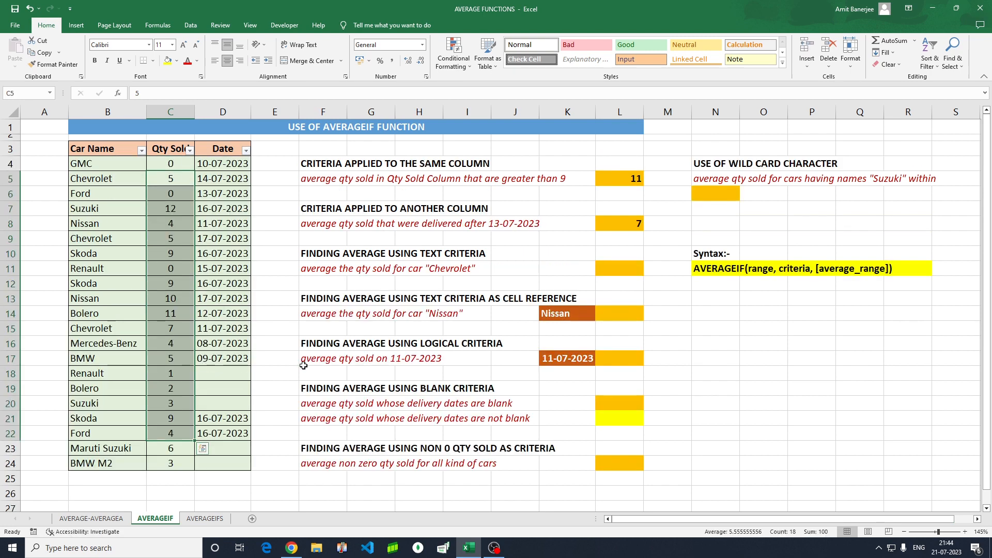
pyautogui.click(621, 224)
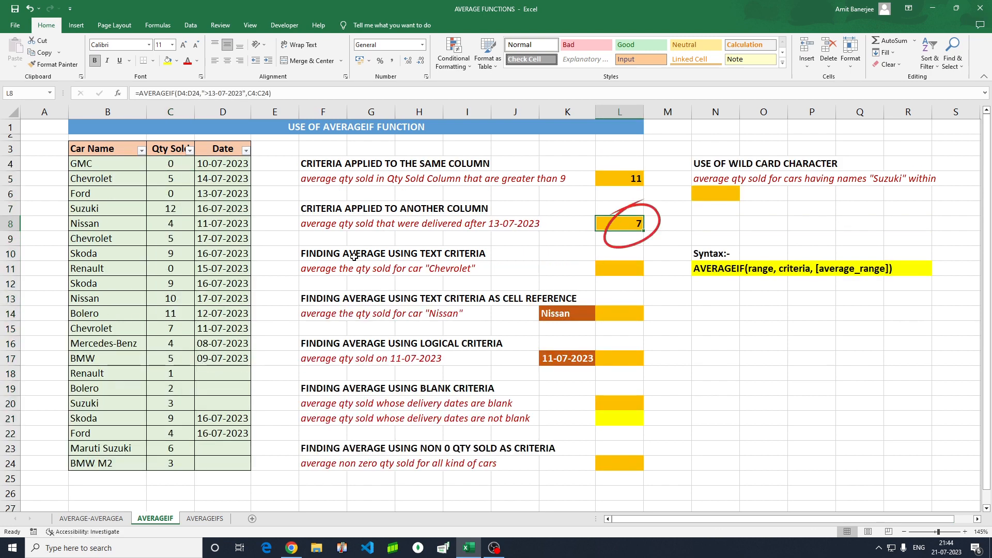
# Start an AVERAGEIF formula in L11 with the Car Name cells B4:B24 as the criteria range
pyautogui.click(286, 259)
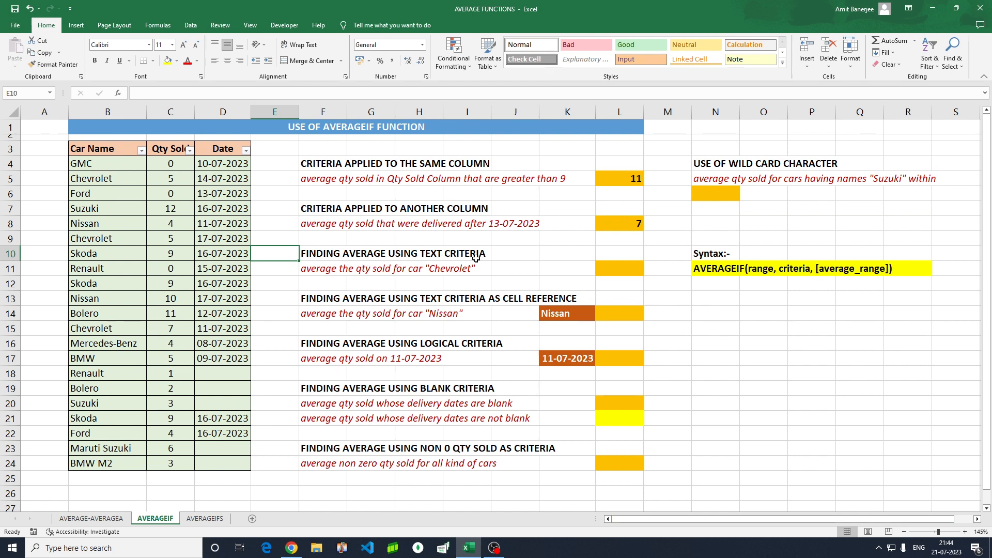
pyautogui.click(619, 273)
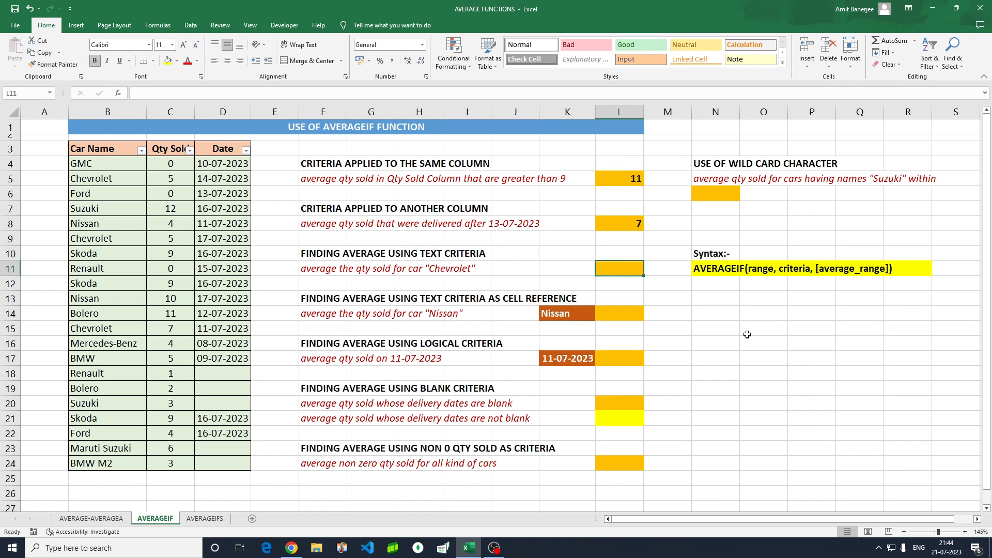
pyautogui.write('=av')
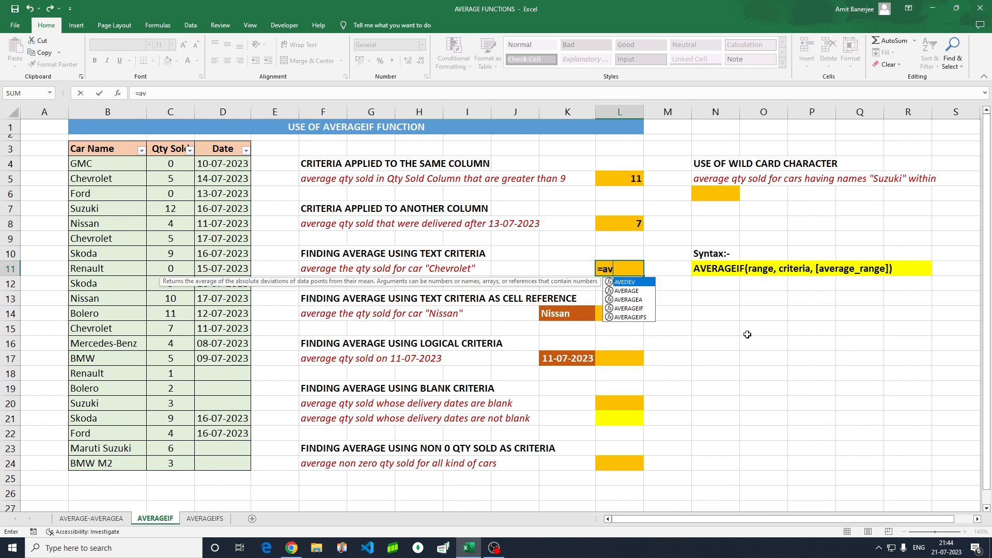
pyautogui.write('era')
pyautogui.press('Down')
pyautogui.press('Down')
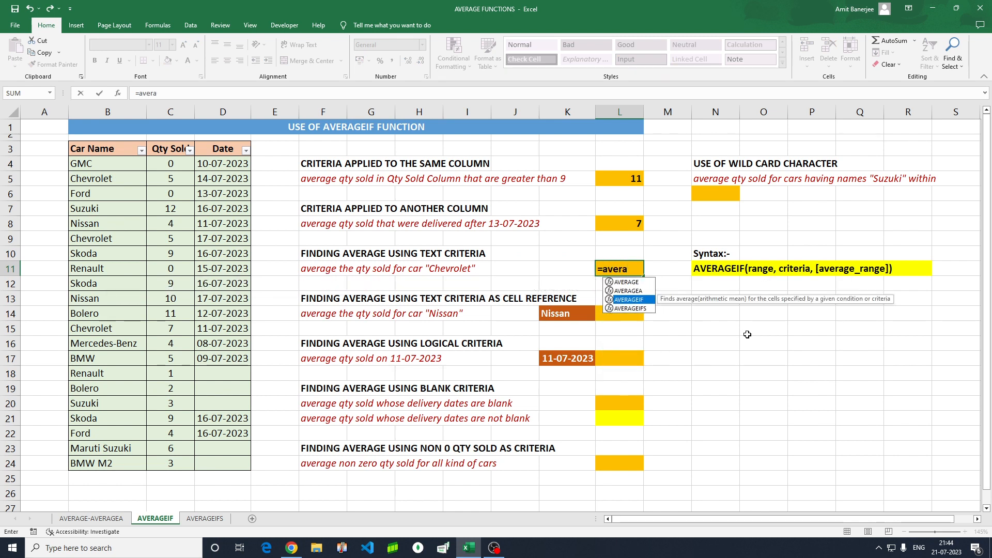
pyautogui.press('Tab')
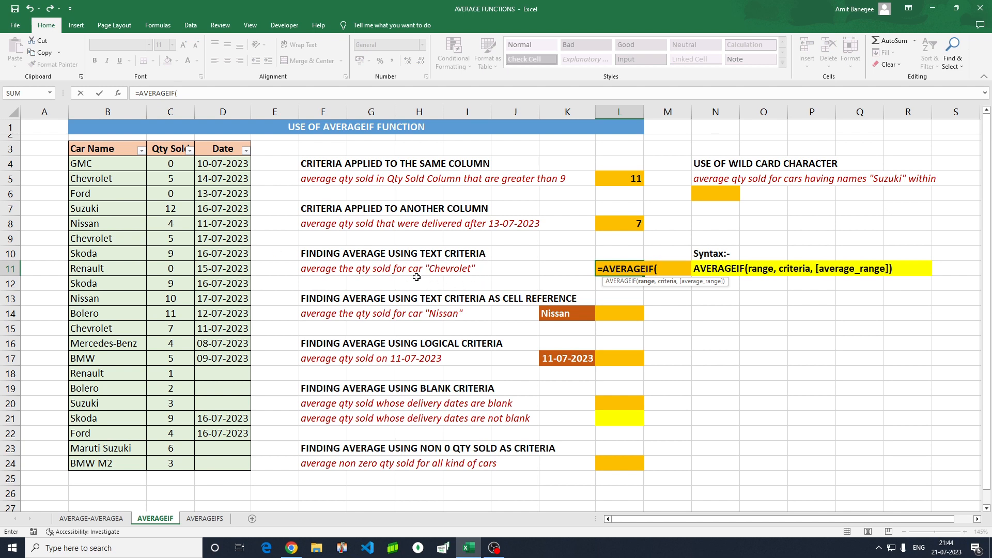
pyautogui.click(88, 164)
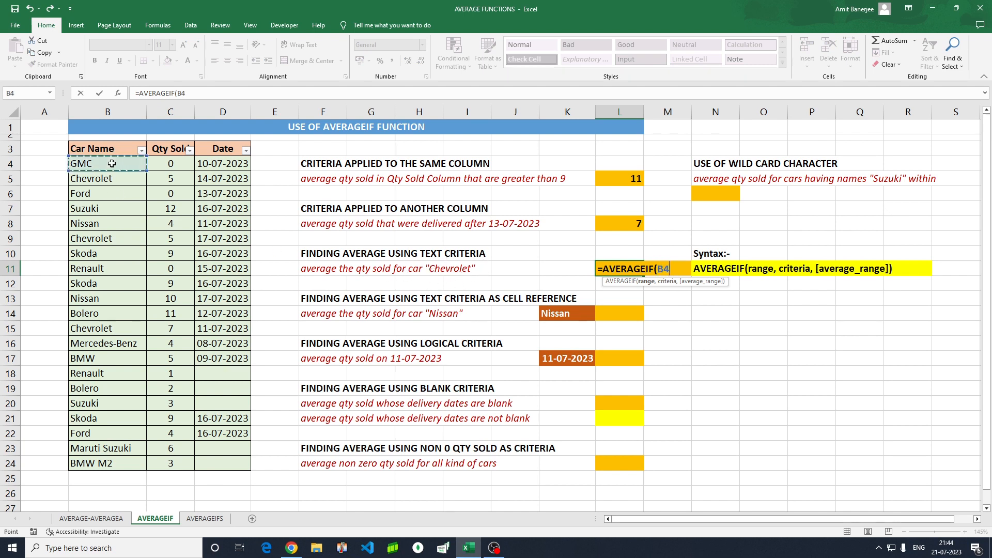
pyautogui.hotkey('ctrl', 'shift', 'Down')
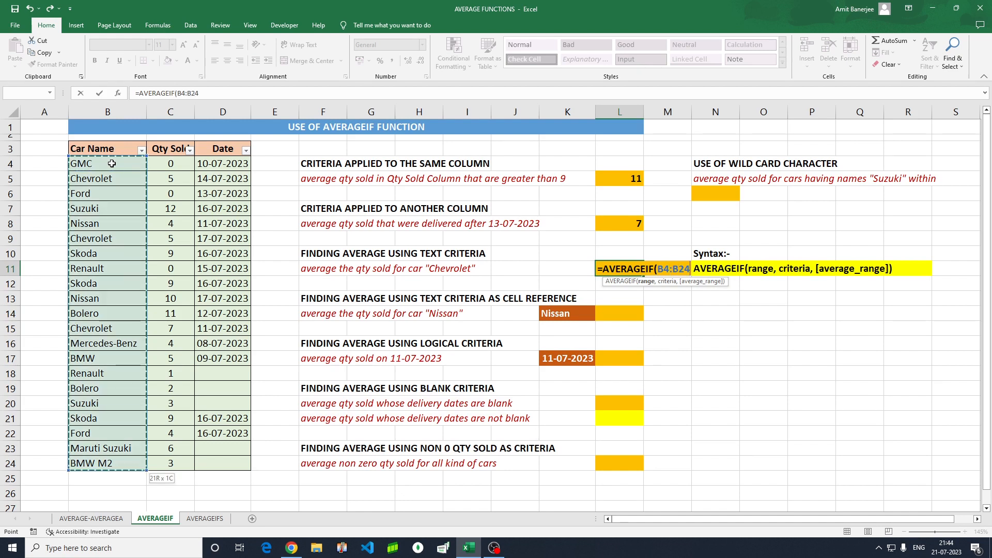
# Complete the L11 formula with the criterion "Chevrolet" and the Qty Sold cells C4:C24 as the average range
pyautogui.write(',"C')
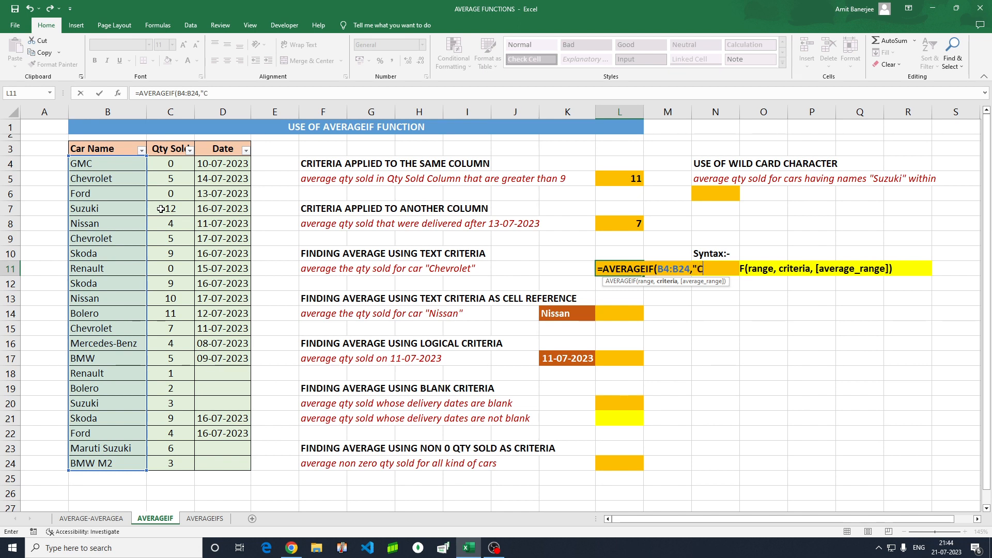
pyautogui.write('hevrolet')
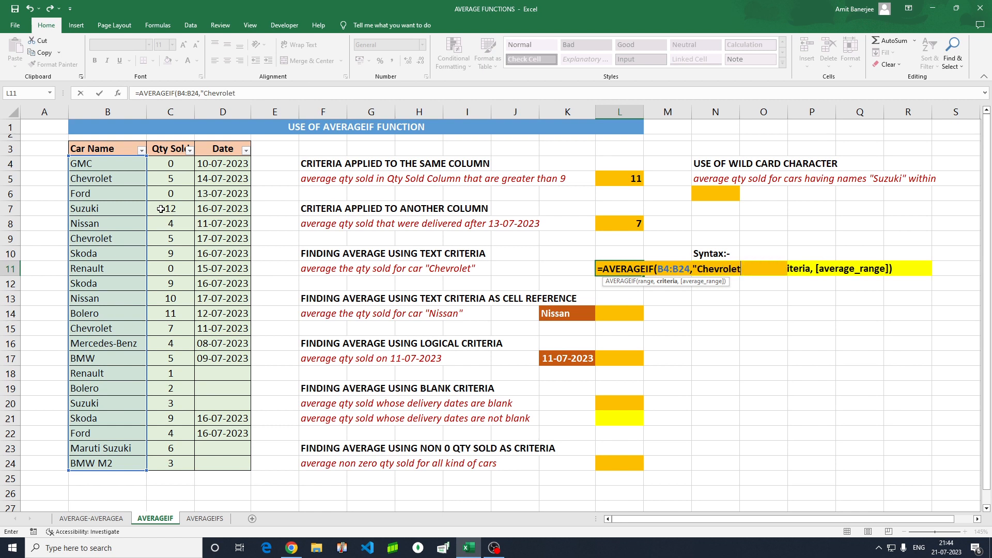
pyautogui.write('",')
pyautogui.click(171, 165)
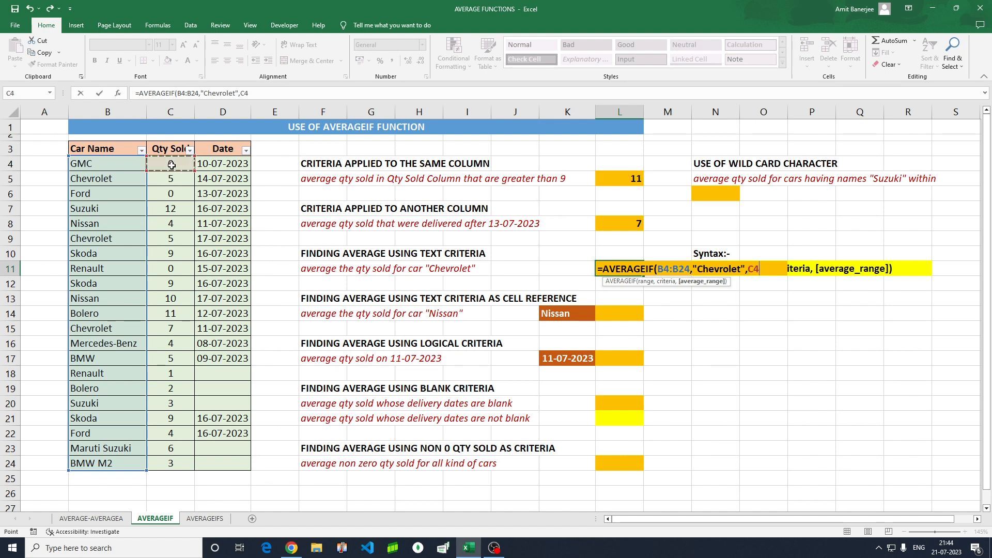
pyautogui.hotkey('ctrl', 'shift', 'Down')
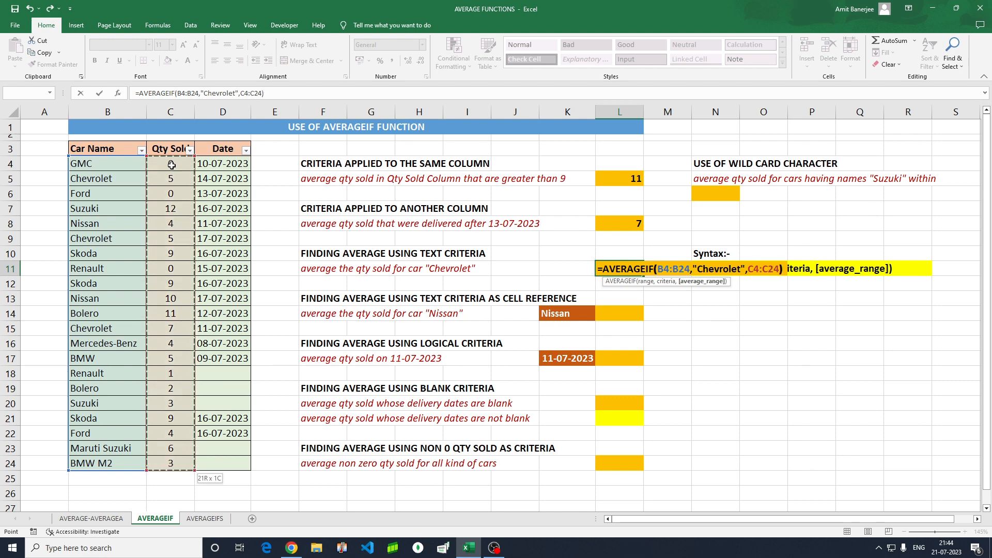
pyautogui.press('Return')
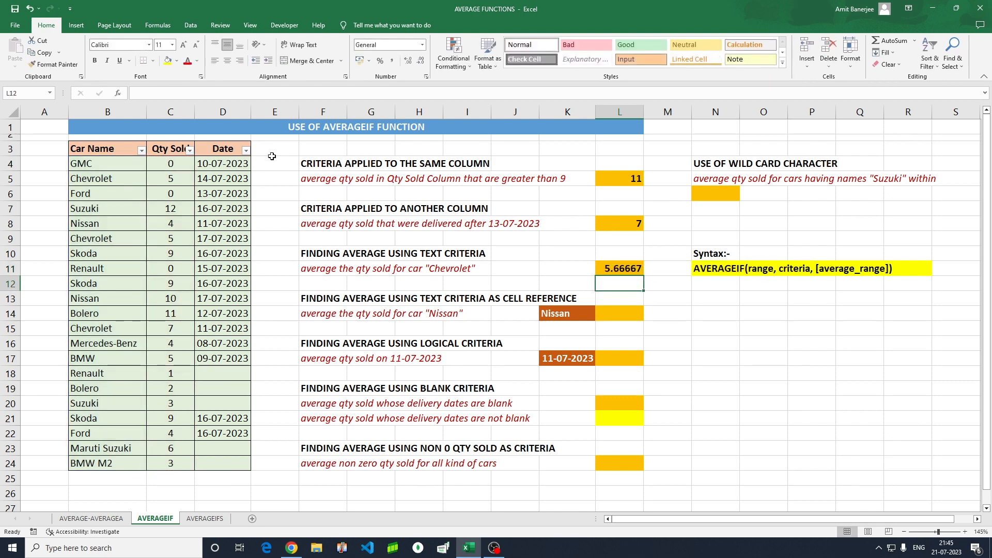
pyautogui.click(626, 271)
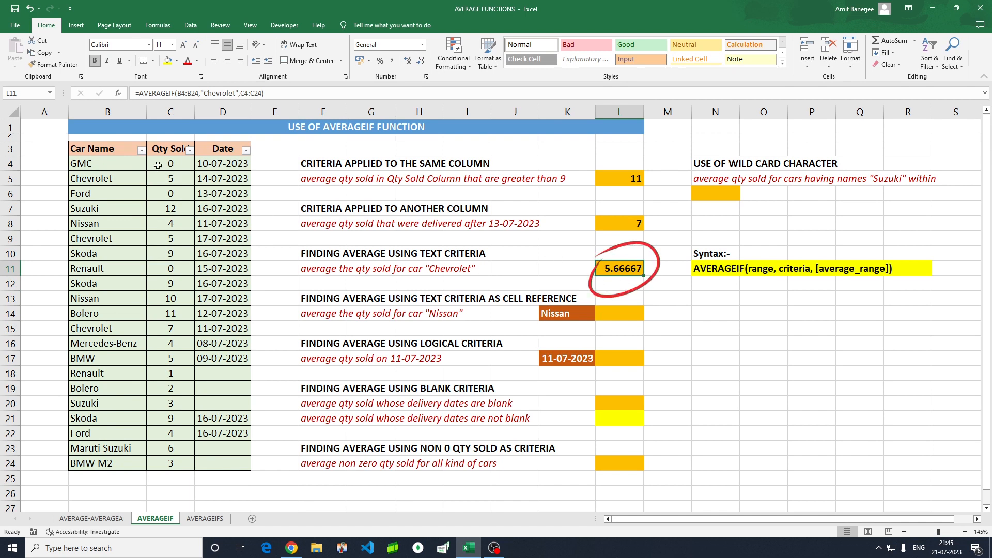
# Filter the Car Name column to Chevrolet only and select the visible Qty Sold values to check their average
pyautogui.click(142, 150)
pyautogui.click(38, 267)
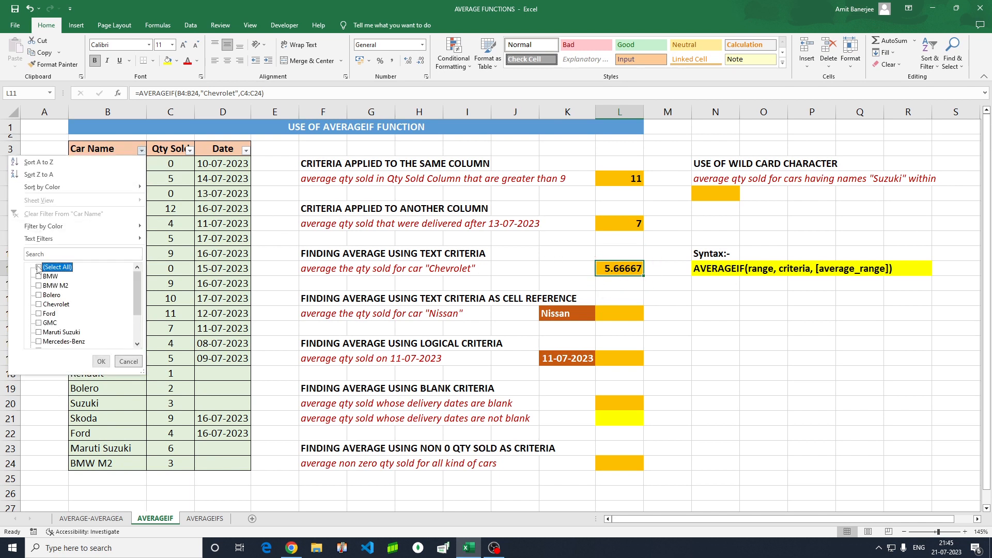
pyautogui.click(39, 304)
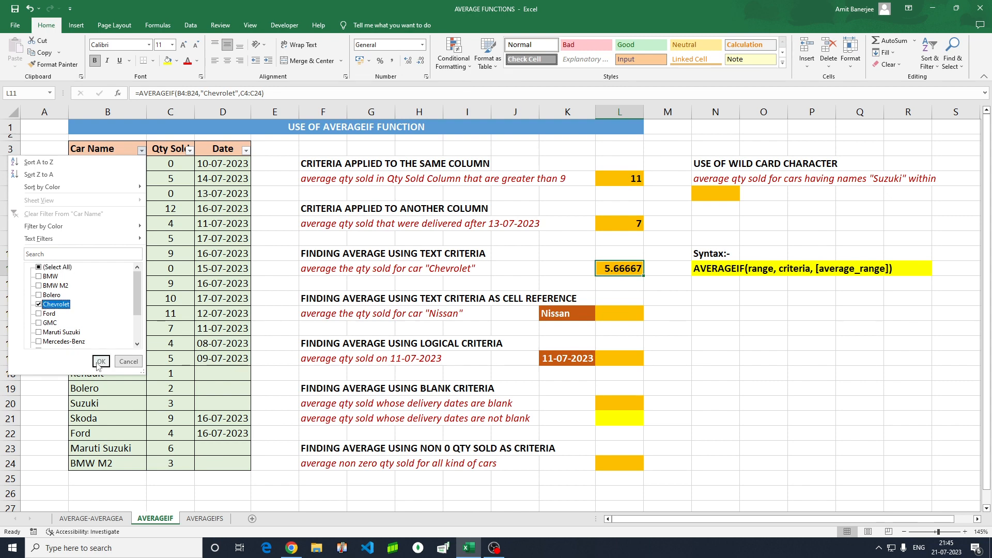
pyautogui.click(100, 361)
pyautogui.click(176, 150)
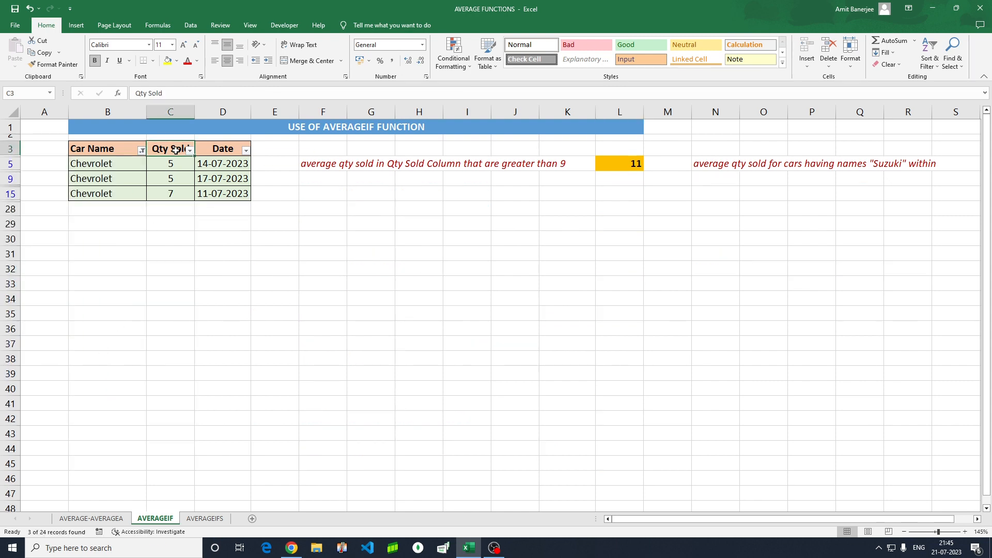
pyautogui.press('Down')
pyautogui.hotkey('ctrl', 'shift', 'Down')
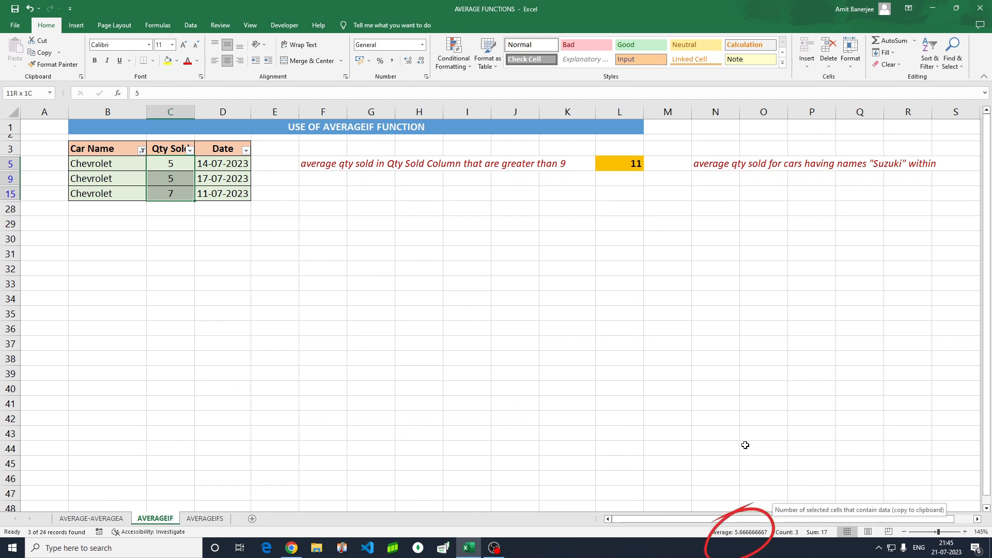
# Restore all rows by selecting every car in the Car Name filter, and return to the L11 result
pyautogui.click(142, 151)
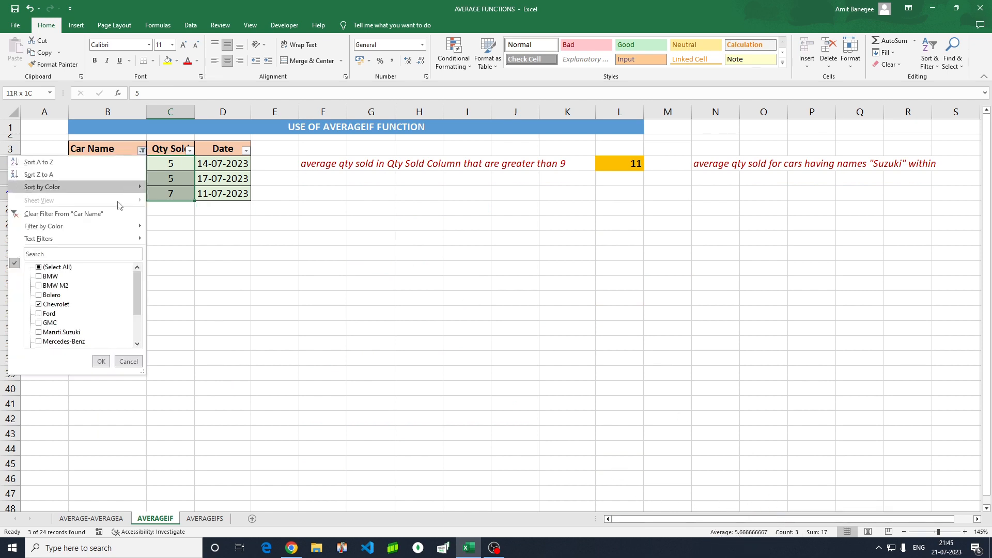
pyautogui.click(40, 269)
pyautogui.click(108, 363)
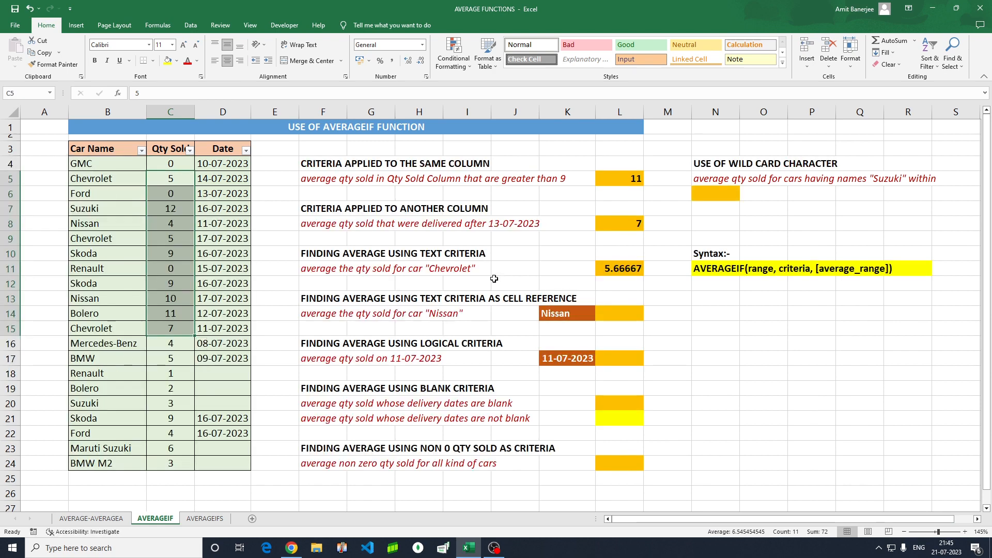
pyautogui.click(641, 271)
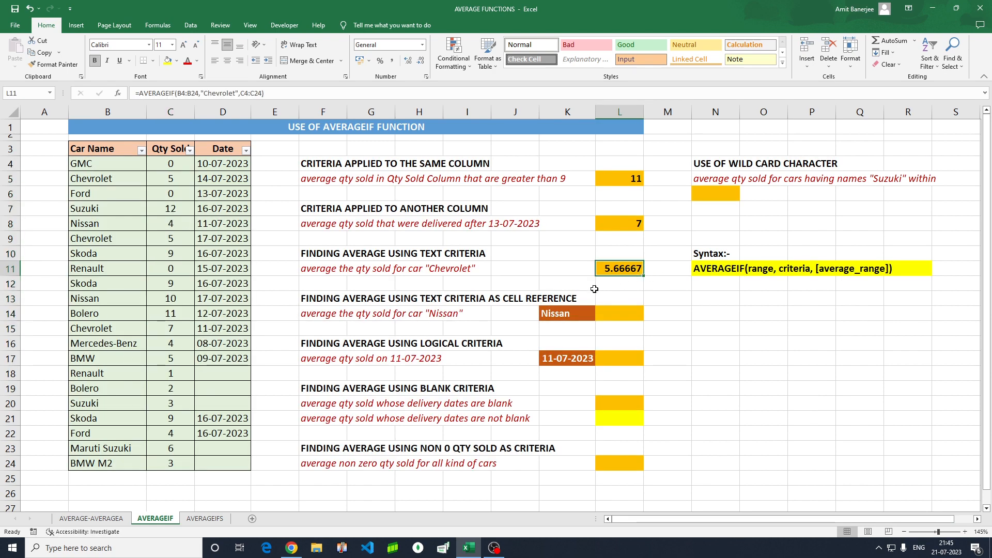
# Start an AVERAGEIF formula in L14 with the Car Name cells B4:B24 as the criteria range
pyautogui.click(293, 302)
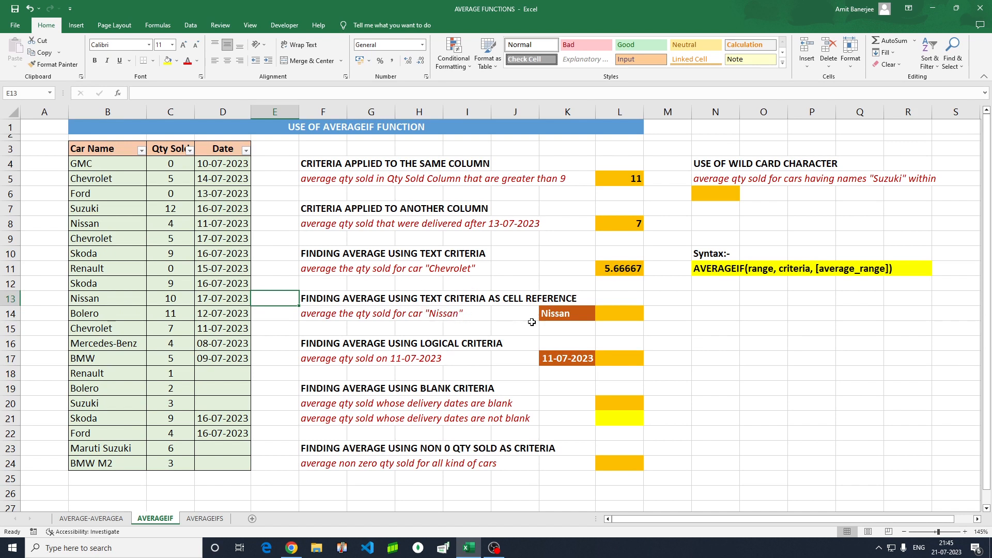
pyautogui.click(561, 317)
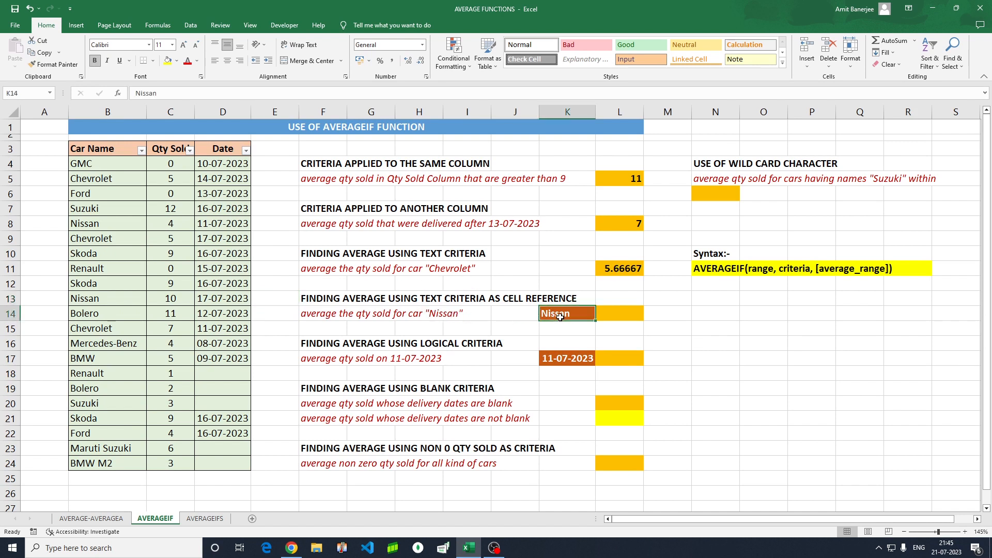
pyautogui.click(608, 315)
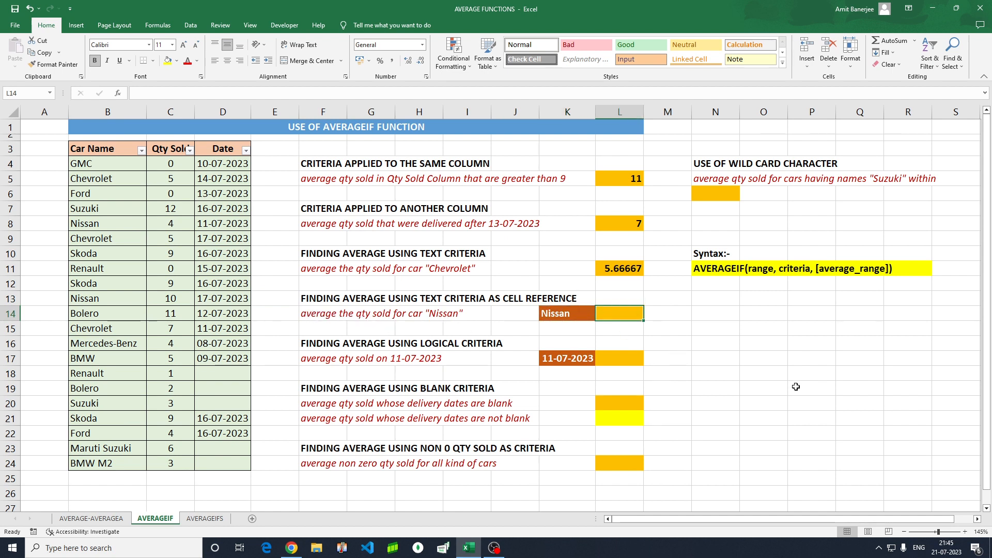
pyautogui.write('=')
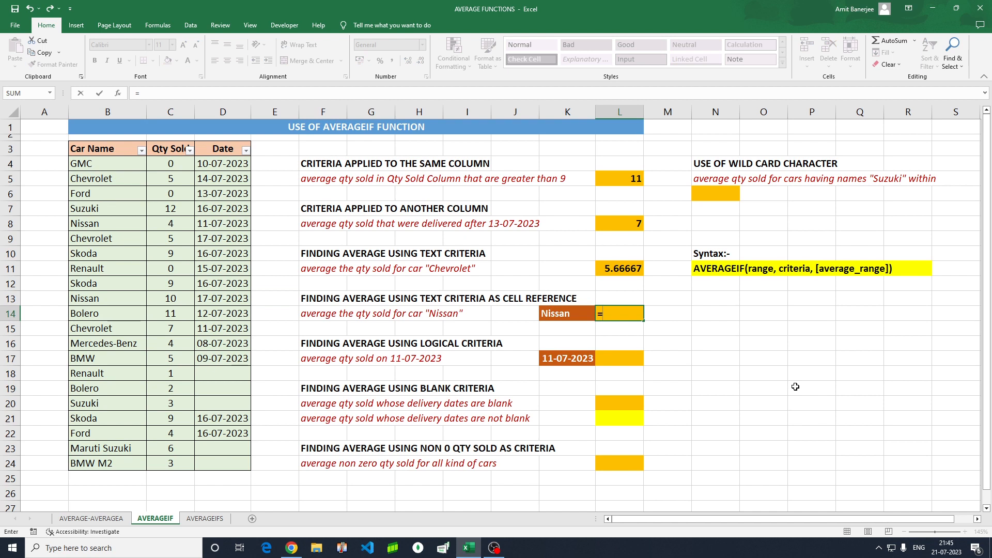
pyautogui.write('avera')
pyautogui.press('Down')
pyautogui.press('Down')
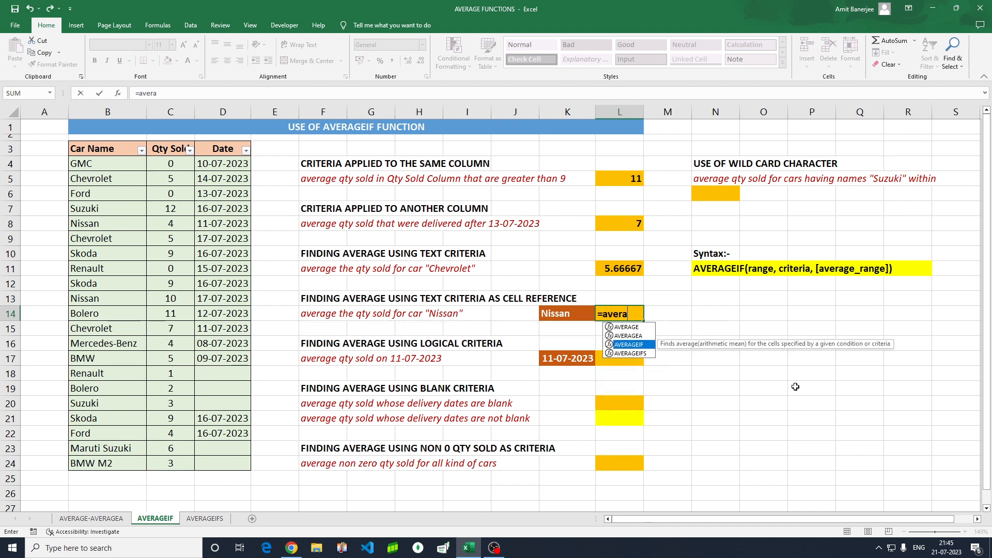
pyautogui.press('Tab')
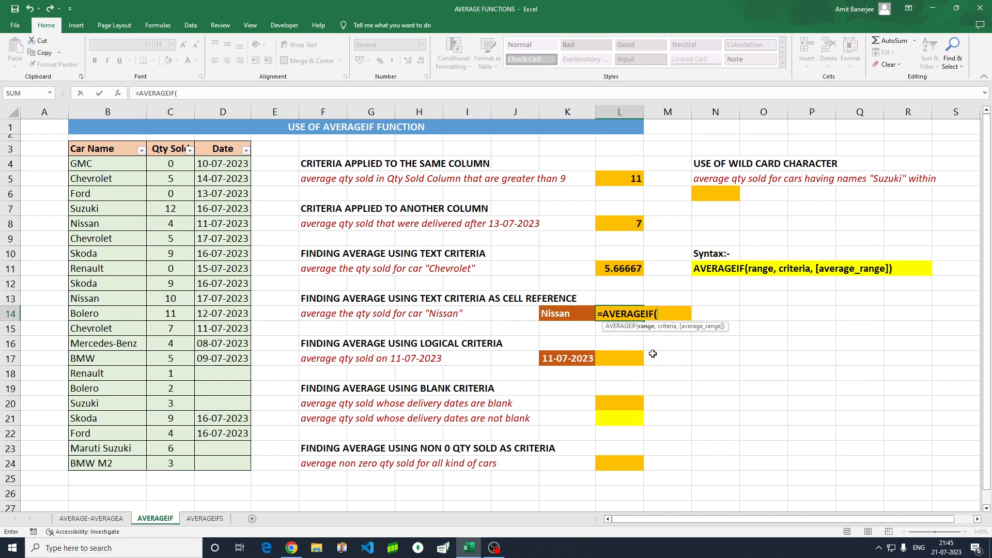
pyautogui.click(118, 167)
pyautogui.hotkey('ctrl', 'shift', 'Down')
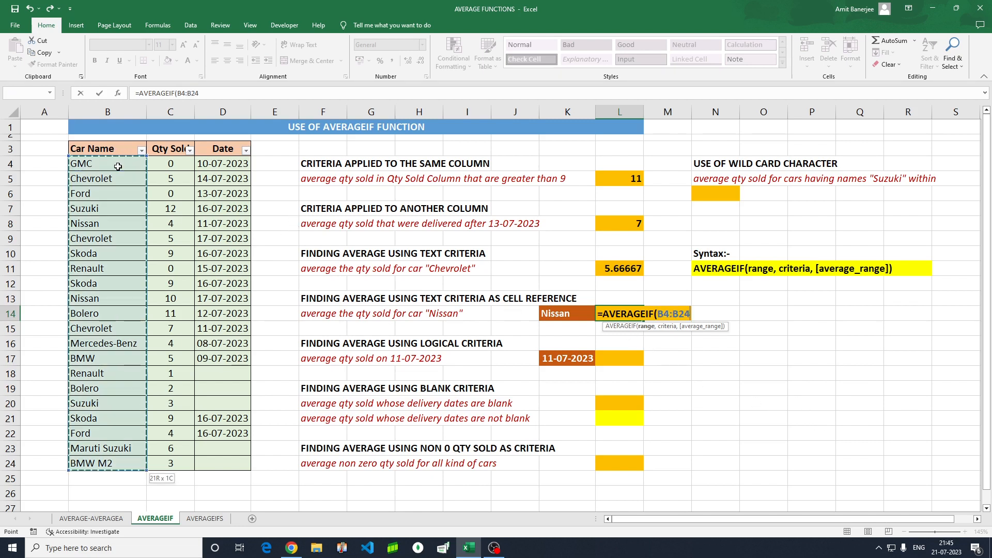
# Complete the L14 formula with cell K14 as the criterion and the Qty Sold cells C4:C24 as the average range
pyautogui.write(',')
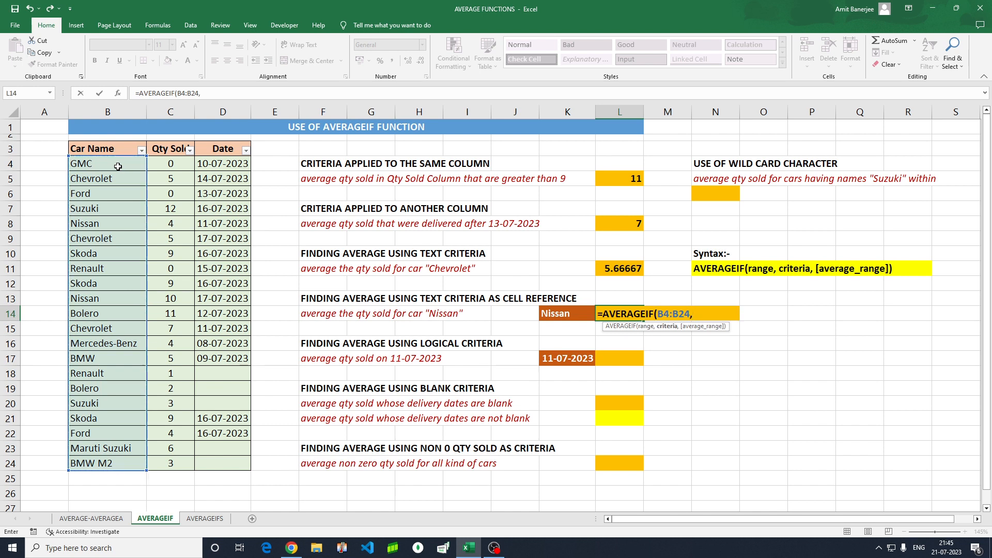
pyautogui.click(552, 314)
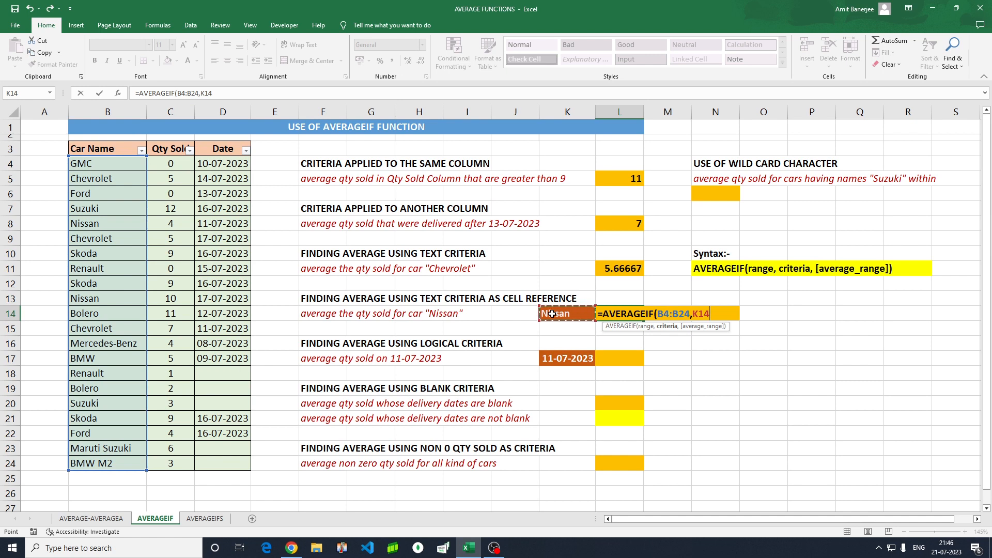
pyautogui.write(',')
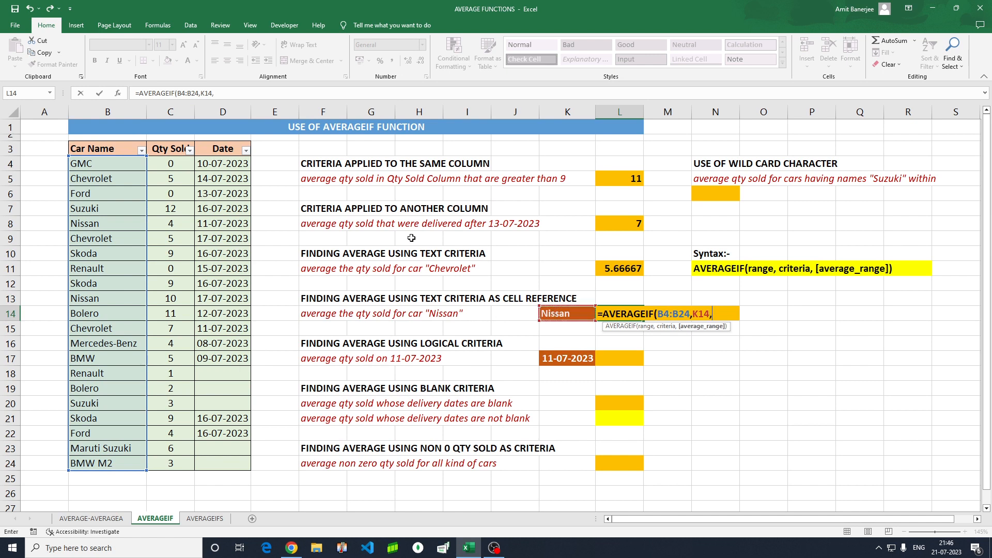
pyautogui.click(180, 163)
pyautogui.hotkey('ctrl', 'shift', 'Down')
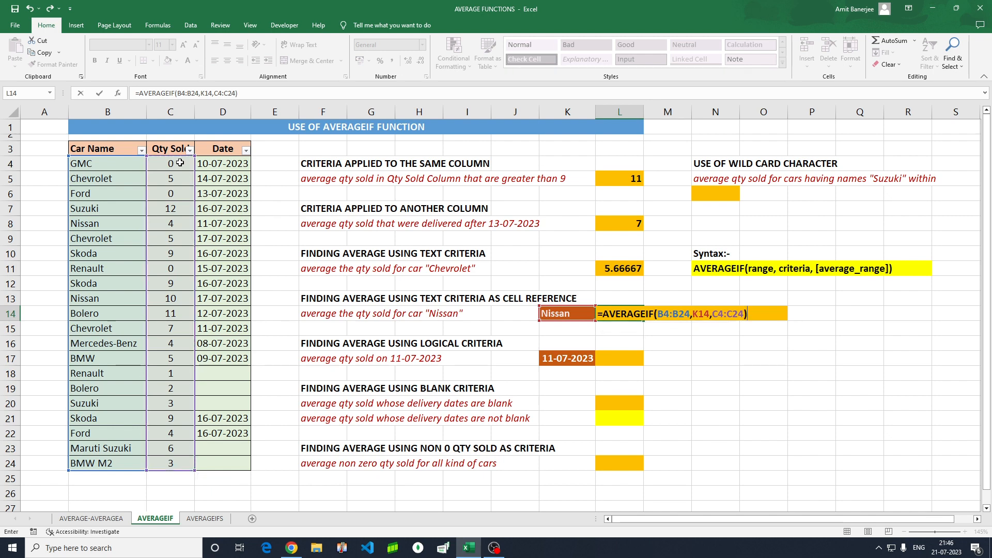
pyautogui.press('Return')
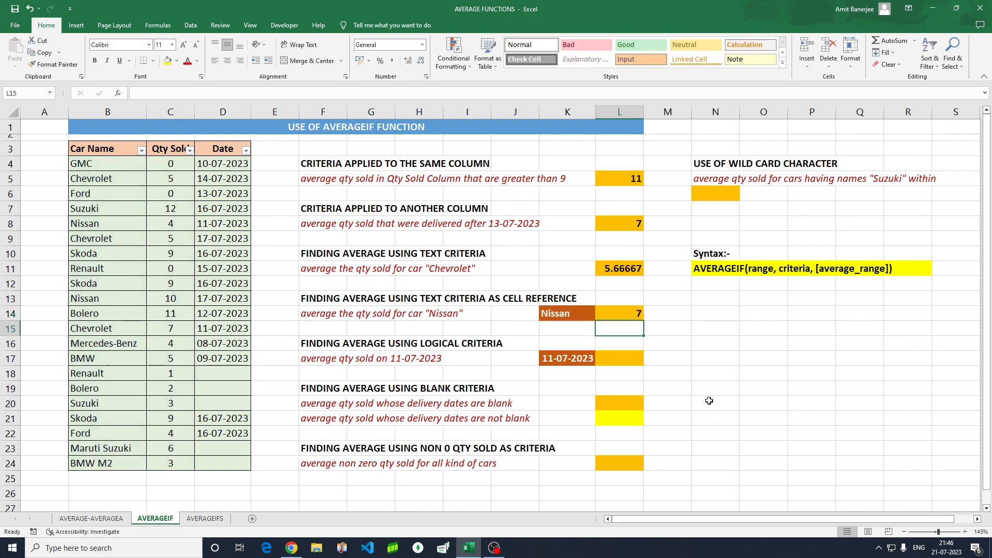
pyautogui.click(639, 314)
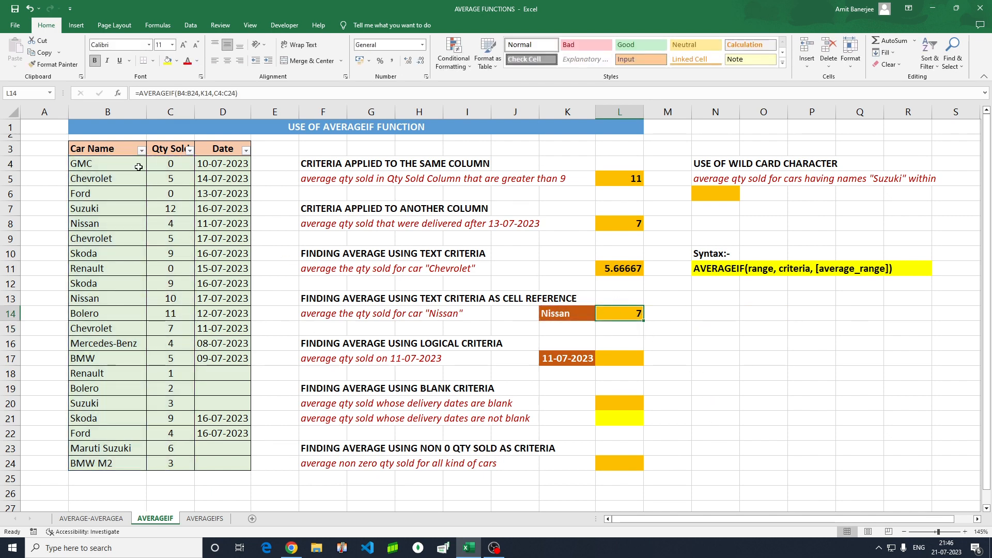
# Filter the Car Name column to Nissan only and select the visible Qty Sold values to check their average
pyautogui.click(141, 150)
pyautogui.click(41, 268)
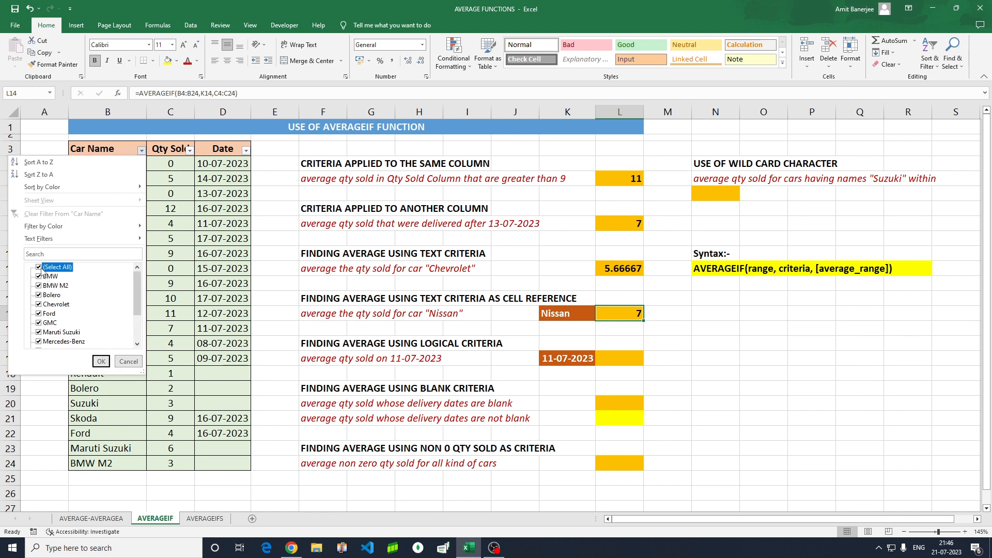
pyautogui.scroll(-1, 89, 303)
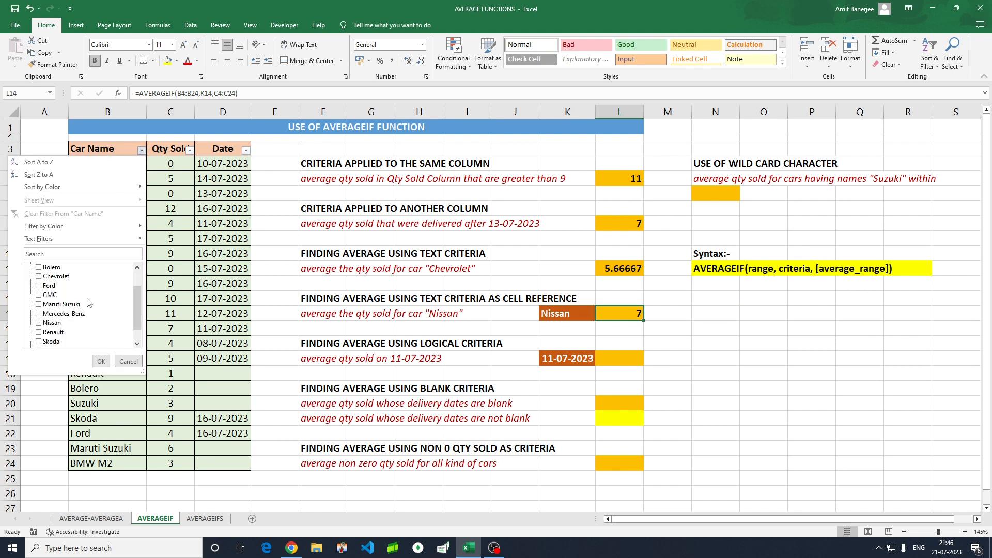
pyautogui.click(39, 323)
pyautogui.click(101, 361)
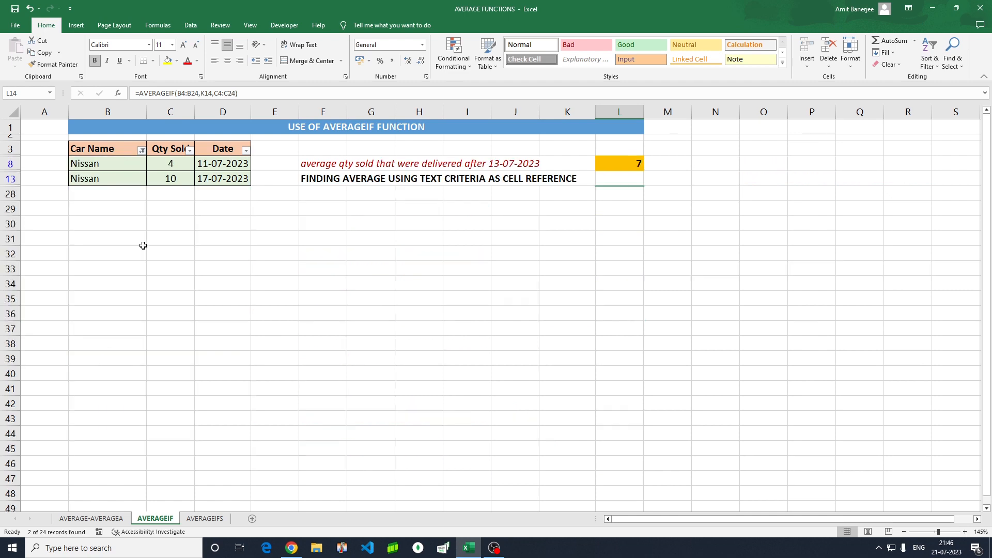
pyautogui.click(170, 151)
pyautogui.moveTo(170, 163); pyautogui.dragTo(171, 178)
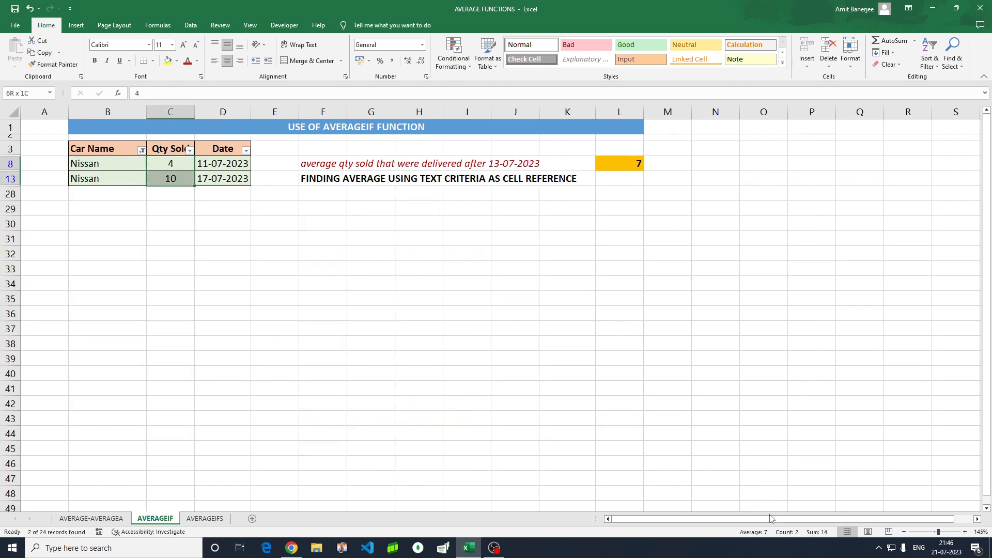
pyautogui.moveTo(773, 512); pyautogui.dragTo(767, 505)
# Restore all rows by selecting every car in the Car Name filter, and return to the L14 result
pyautogui.click(141, 150)
pyautogui.click(39, 267)
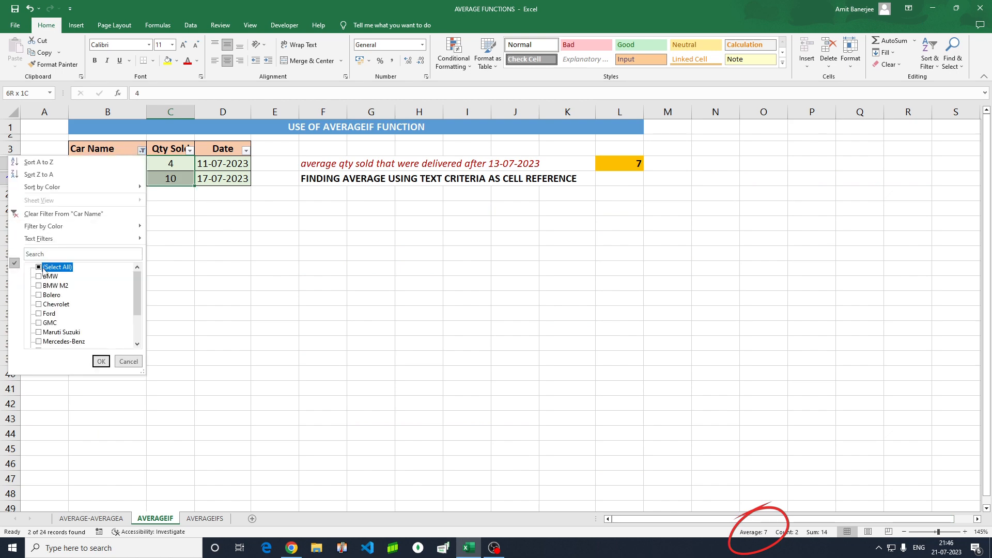
pyautogui.click(101, 361)
pyautogui.moveTo(643, 286); pyautogui.dragTo(602, 323)
pyautogui.click(616, 311)
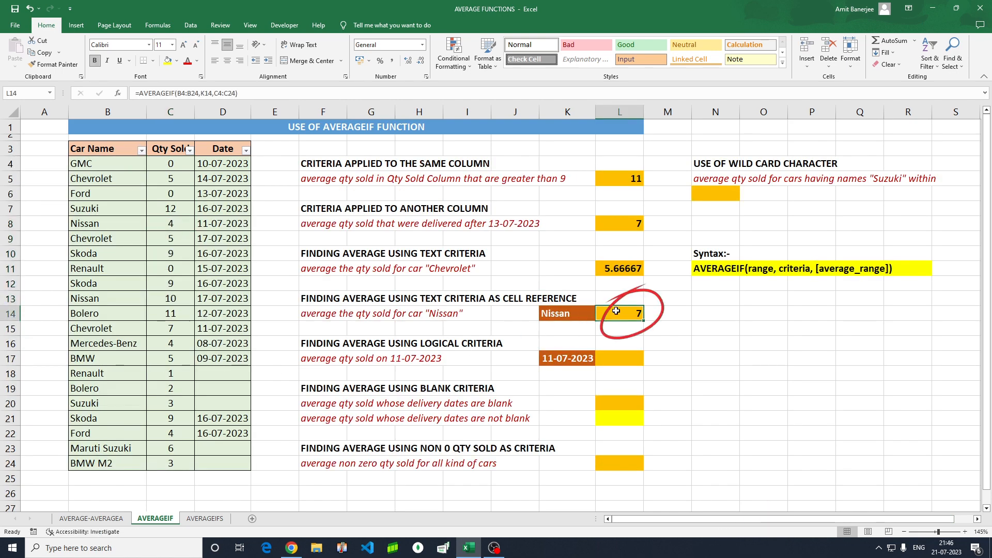
pyautogui.scroll(-1, 577, 383)
pyautogui.scroll(1, 356, 338)
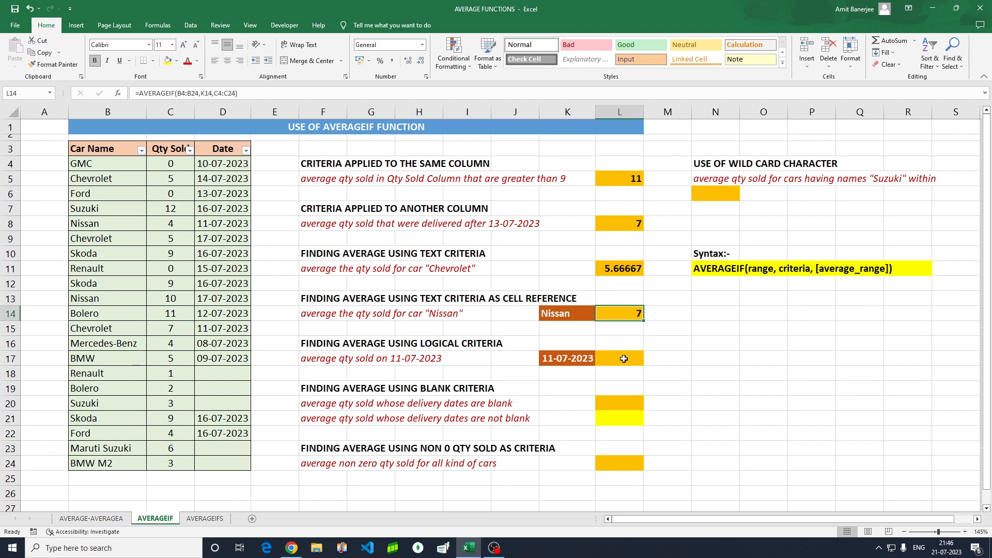
# Start an AVERAGEIF formula in L17 with the Date cells D4:D24 as the criteria range
pyautogui.click(624, 358)
pyautogui.click(555, 363)
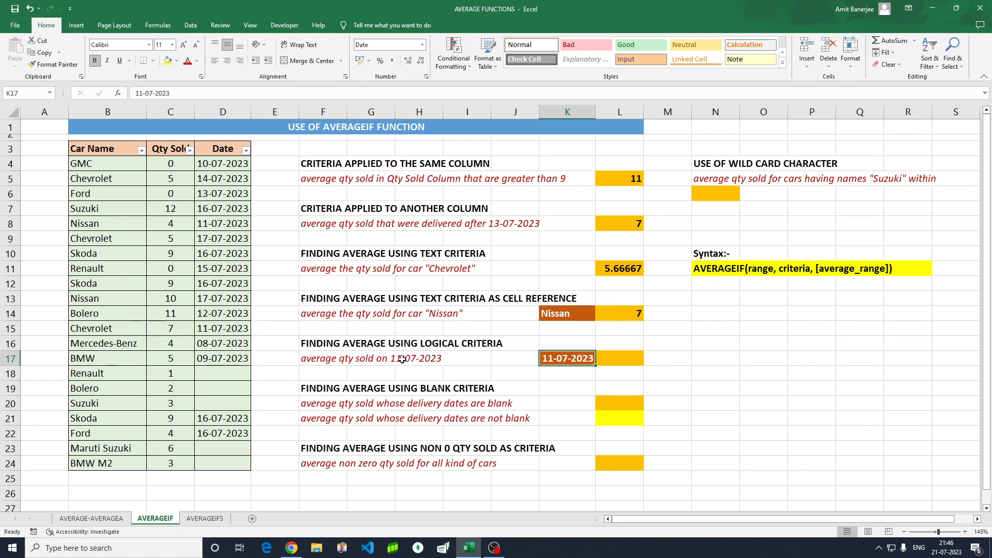
pyautogui.click(609, 361)
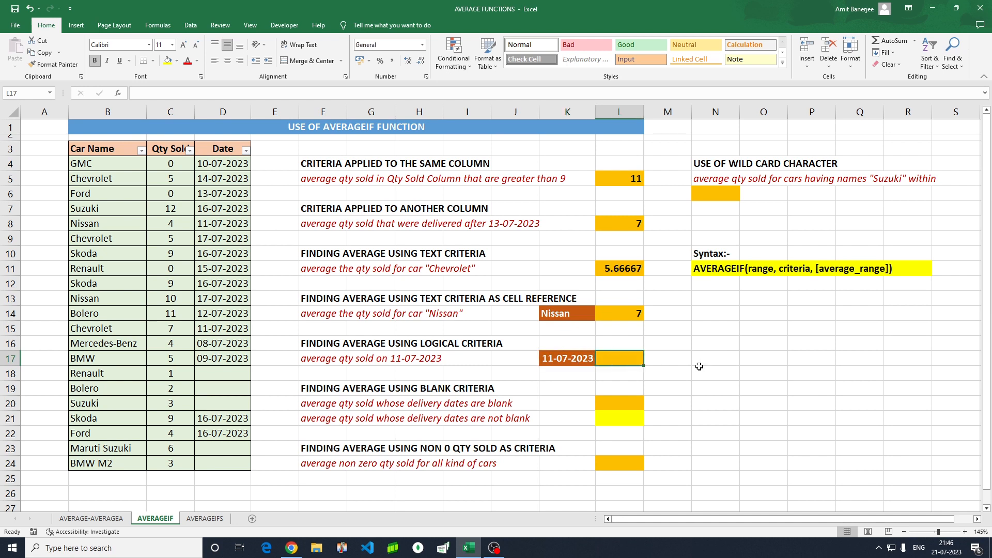
pyautogui.write('=')
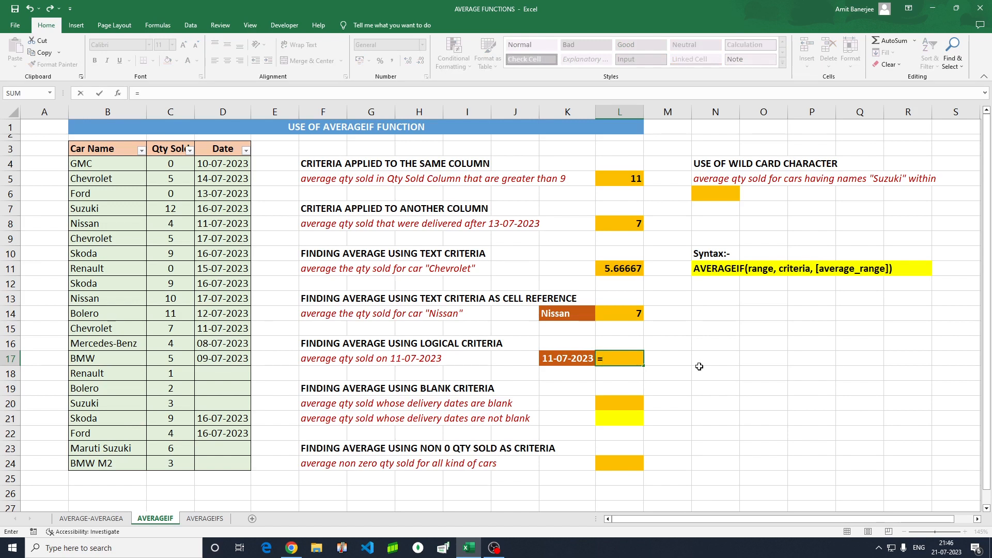
pyautogui.write('avera')
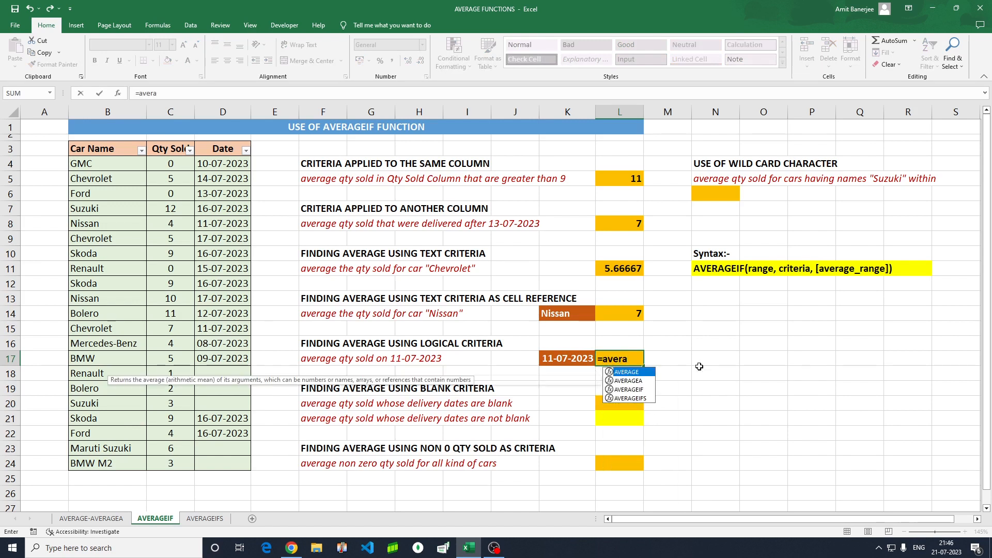
pyautogui.press('Down')
pyautogui.press('Down')
pyautogui.press('Tab')
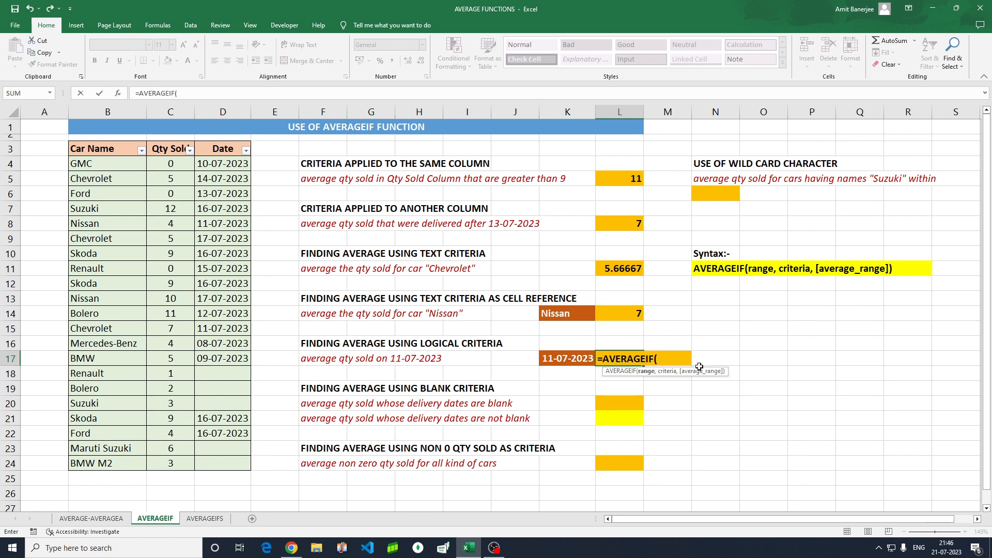
pyautogui.click(234, 164)
pyautogui.hotkey('shift', 'Down')
pyautogui.hotkey('shift', 'Down')
pyautogui.hotkey('shift', 'Down')
pyautogui.hotkey('shift', 'Down')
pyautogui.hotkey('shift', 'Down')
pyautogui.hotkey('shift', 'Down')
pyautogui.hotkey('shift', 'Down')
pyautogui.hotkey('shift', 'Down')
pyautogui.hotkey('shift', 'Down')
pyautogui.hotkey('shift', 'Down')
pyautogui.hotkey('shift', 'Down')
pyautogui.hotkey('shift', 'Down')
pyautogui.hotkey('shift', 'Down')
pyautogui.hotkey('shift', 'Down')
pyautogui.hotkey('shift', 'Down')
pyautogui.hotkey('shift', 'Down')
pyautogui.hotkey('shift', 'Down')
pyautogui.hotkey('shift', 'Down')
pyautogui.hotkey('shift', 'Down')
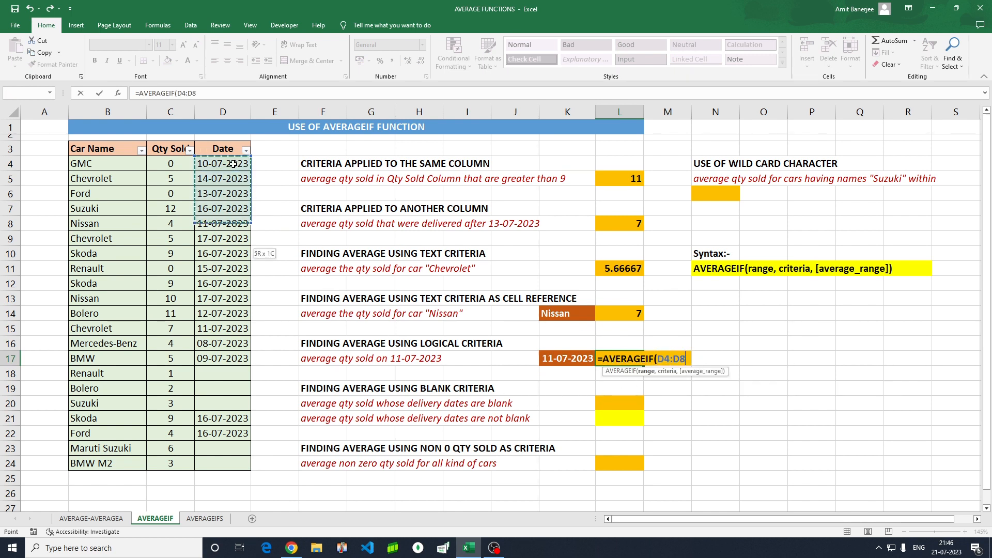
pyautogui.hotkey('shift', 'Down')
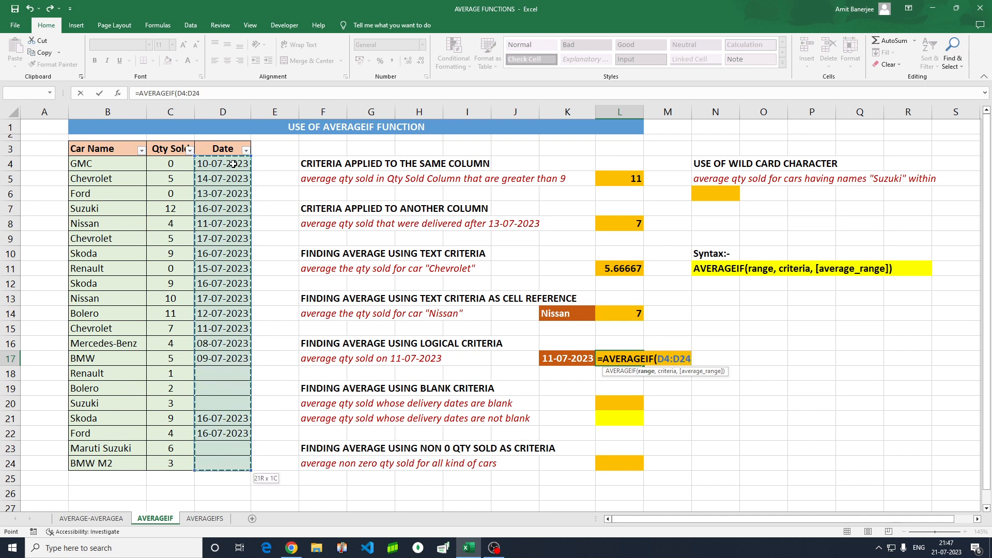
# Complete the L17 formula with cell K17 as the criterion and the Qty Sold cells C4:C24 as the average range
pyautogui.write(',')
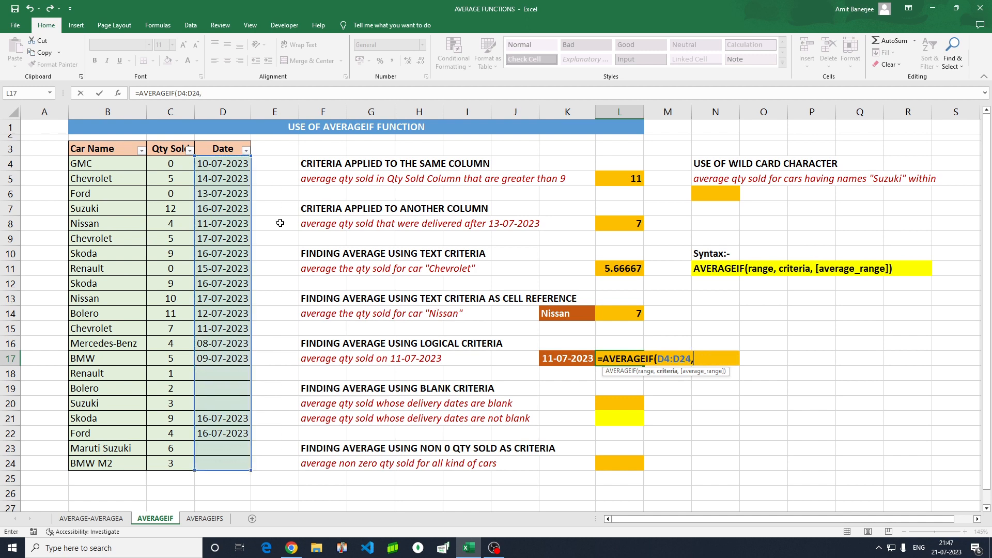
pyautogui.click(564, 358)
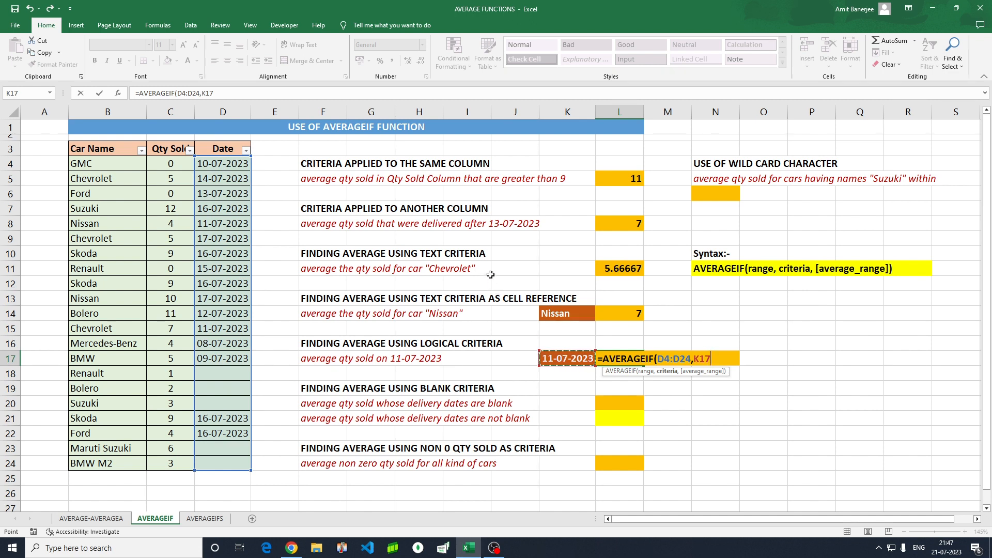
pyautogui.write(',')
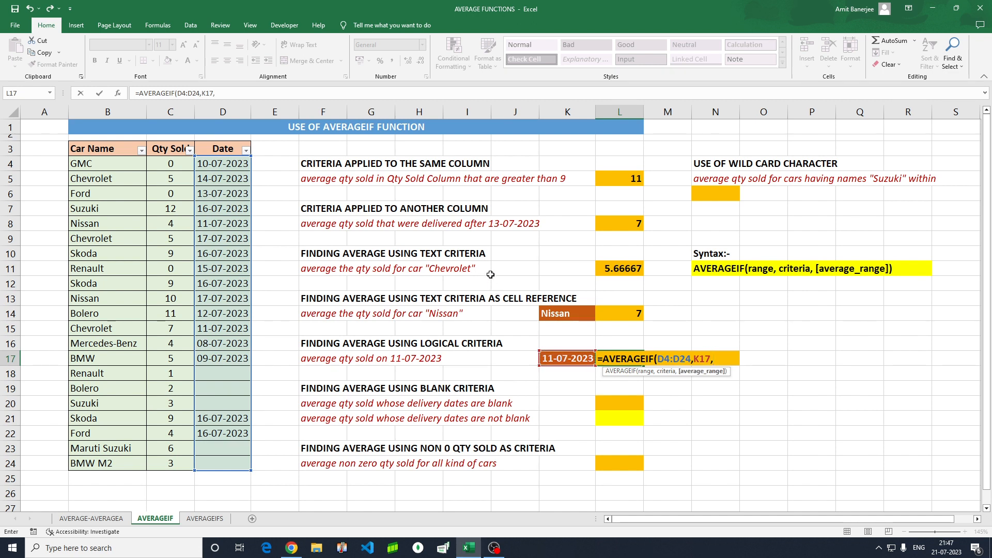
pyautogui.click(183, 166)
pyautogui.hotkey('ctrl', 'shift', 'Down')
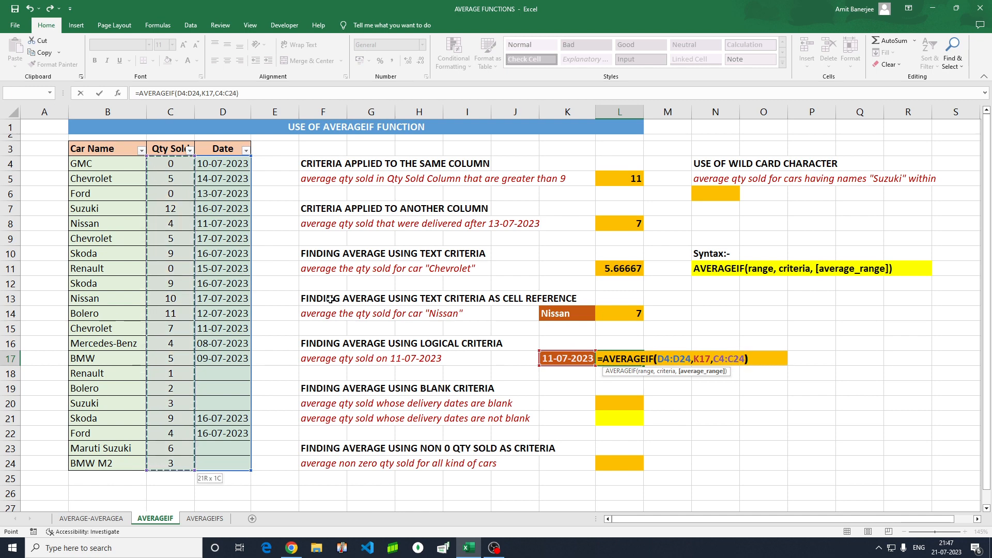
pyautogui.press('Return')
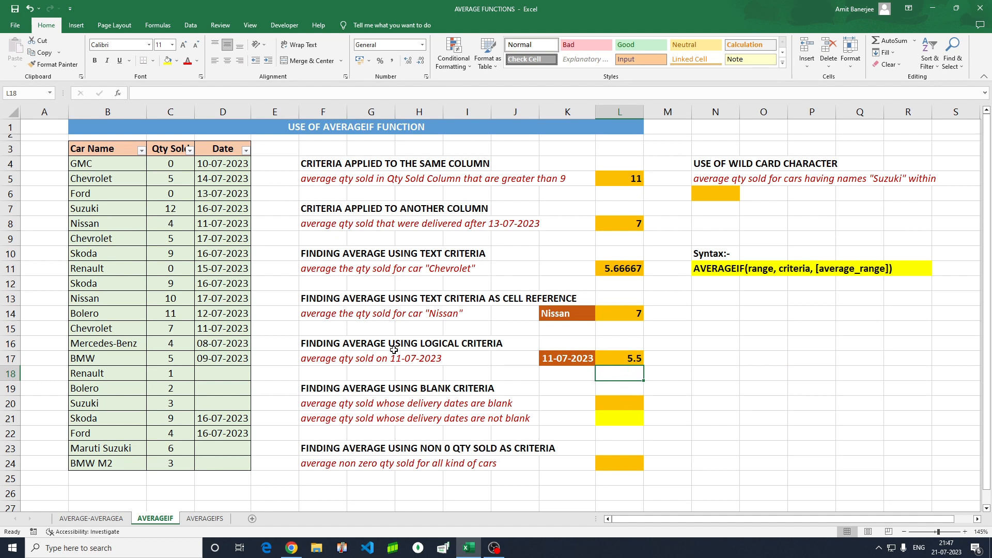
# Filter the Date column to 11 July 2023 only and select the visible Qty Sold values to check their average
pyautogui.click(246, 150)
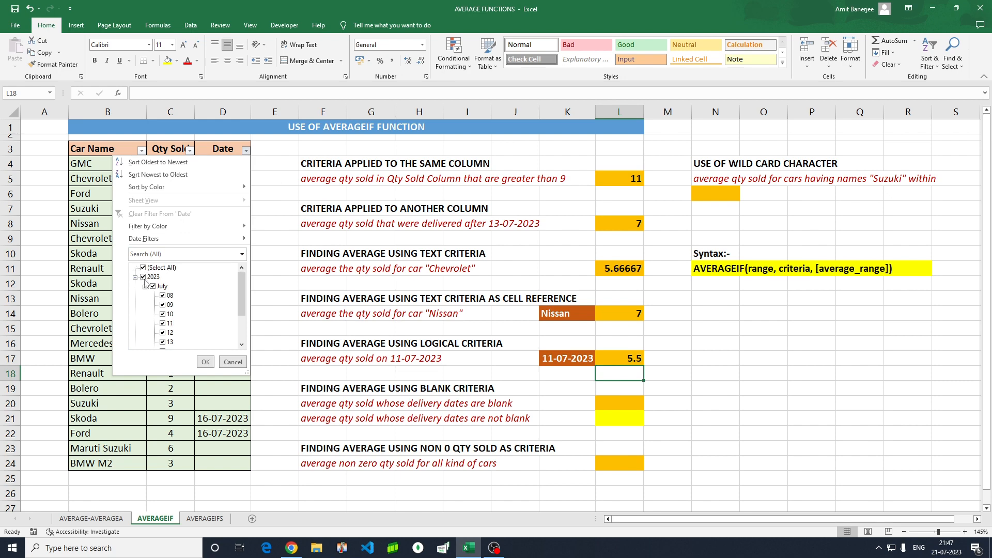
pyautogui.click(143, 268)
pyautogui.click(164, 324)
pyautogui.click(205, 361)
pyautogui.click(177, 150)
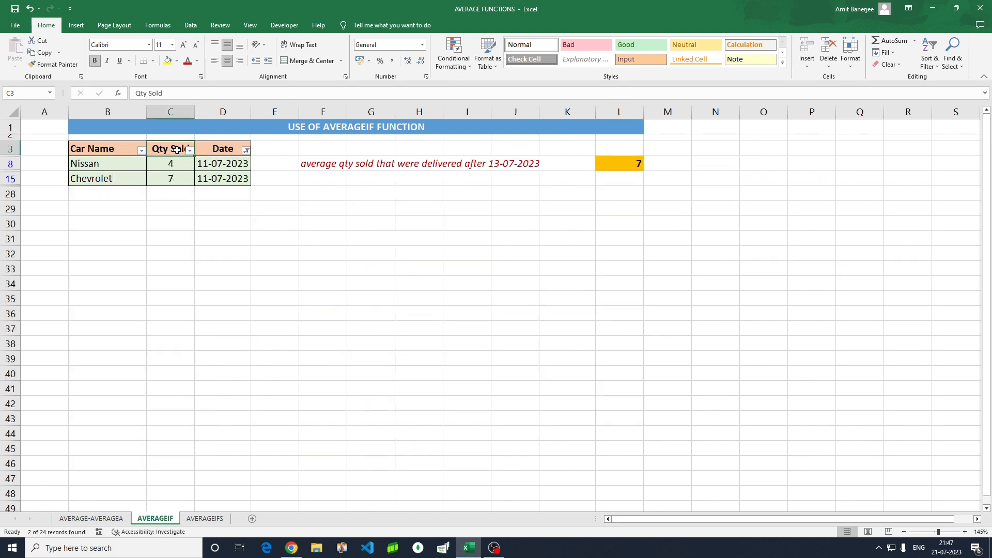
pyautogui.moveTo(170, 163); pyautogui.dragTo(172, 179)
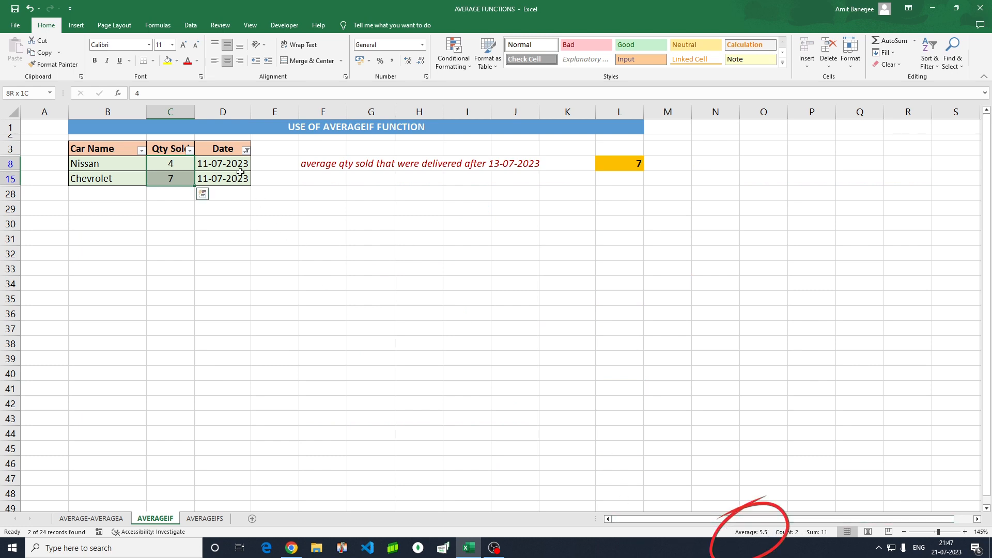
# Restore all rows by selecting every date in the Date filter, and deselect the Qty Sold cells
pyautogui.click(246, 150)
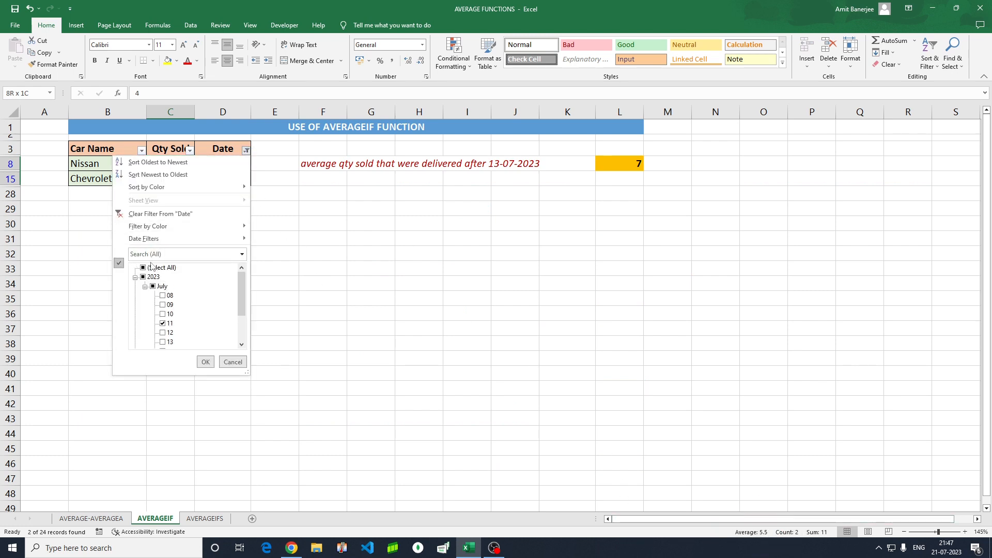
pyautogui.click(145, 269)
pyautogui.click(206, 362)
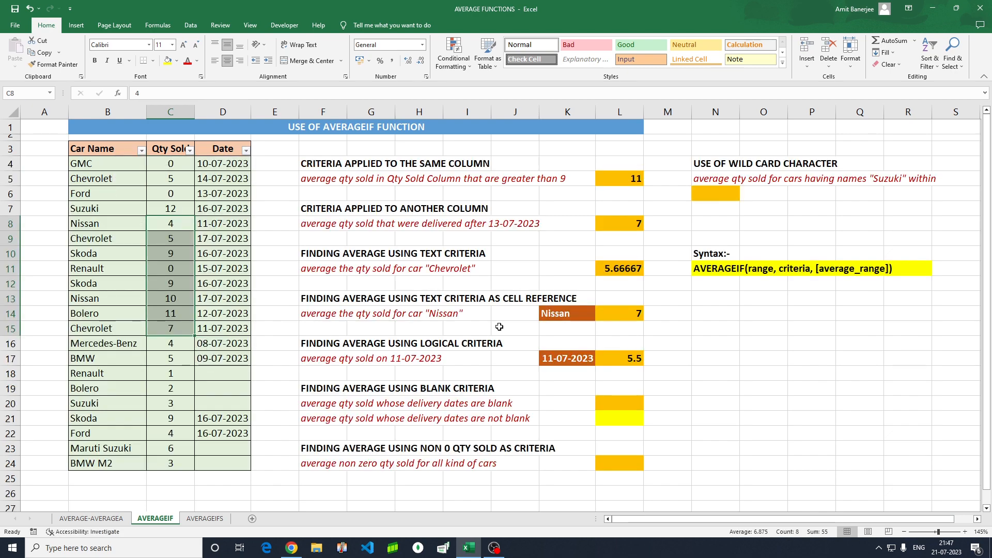
pyautogui.click(738, 389)
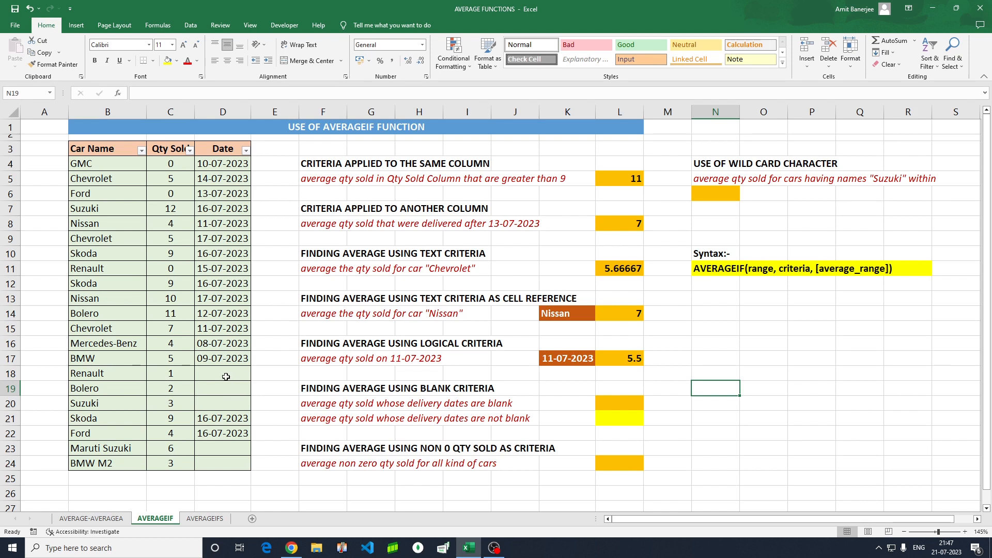
# Start an AVERAGEIF formula in L20 with the Date cells D4:D24 as the criteria range
pyautogui.moveTo(226, 377); pyautogui.dragTo(227, 401)
pyautogui.moveTo(228, 447); pyautogui.dragTo(229, 461)
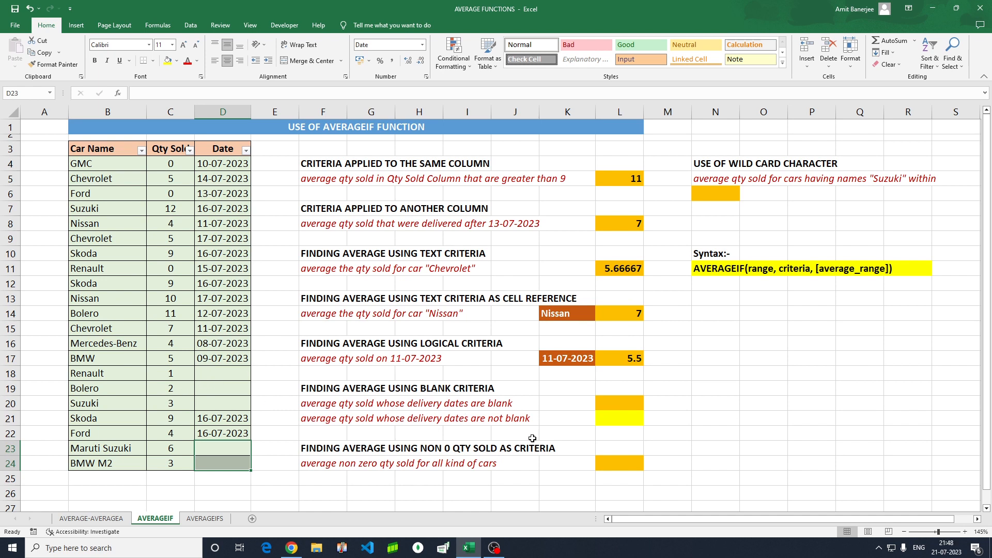
pyautogui.click(625, 406)
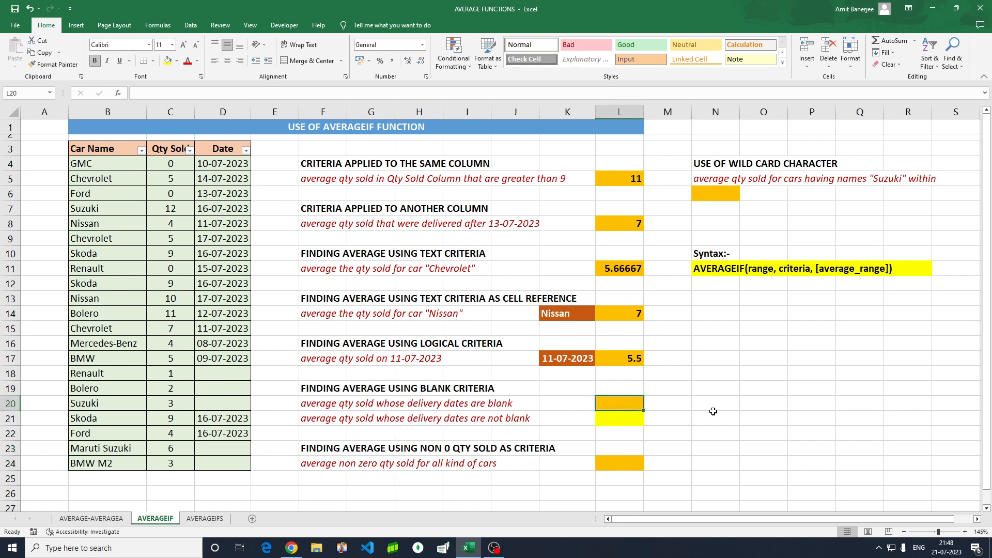
pyautogui.write('=avera')
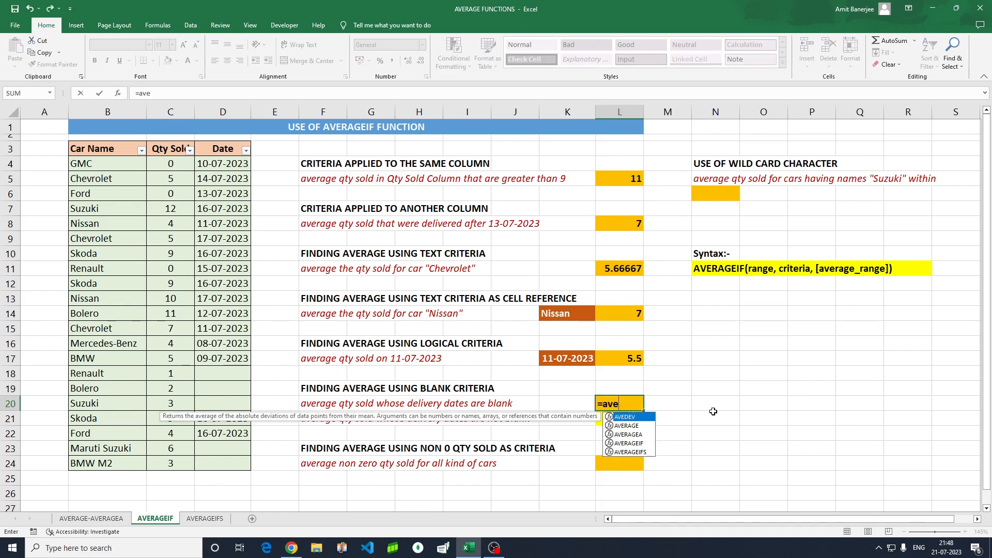
pyautogui.press('Down')
pyautogui.press('Down')
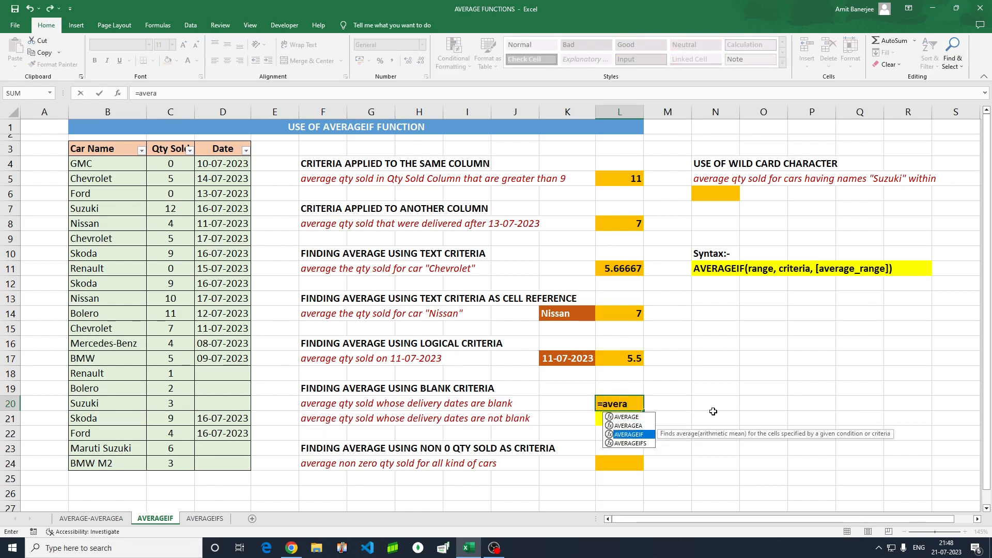
pyautogui.press('Tab')
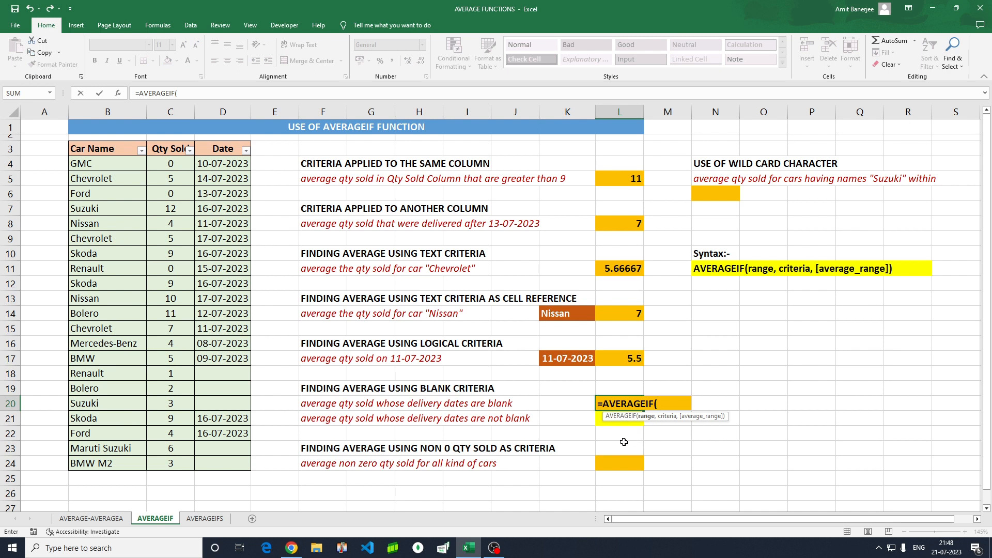
pyautogui.click(228, 164)
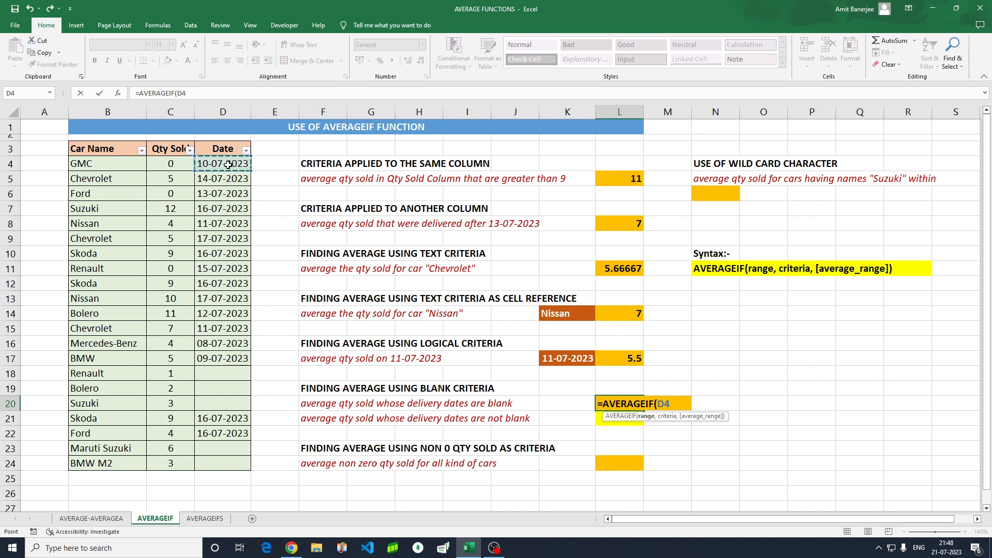
pyautogui.hotkey('shift', 'Down')
pyautogui.hotkey('shift', 'Down')
pyautogui.hotkey('shift', 'Down')
pyautogui.hotkey('shift', 'Down')
pyautogui.hotkey('shift', 'Down')
pyautogui.hotkey('shift', 'Down')
pyautogui.hotkey('shift', 'Down')
pyautogui.hotkey('shift', 'Down')
pyautogui.hotkey('shift', 'Down')
pyautogui.hotkey('shift', 'Down')
pyautogui.hotkey('shift', 'Down')
pyautogui.hotkey('shift', 'Down')
pyautogui.hotkey('shift', 'Down')
pyautogui.hotkey('shift', 'Down')
pyautogui.hotkey('shift', 'Down')
pyautogui.hotkey('shift', 'Down')
pyautogui.hotkey('shift', 'Down')
pyautogui.hotkey('shift', 'Down')
pyautogui.hotkey('shift', 'Down')
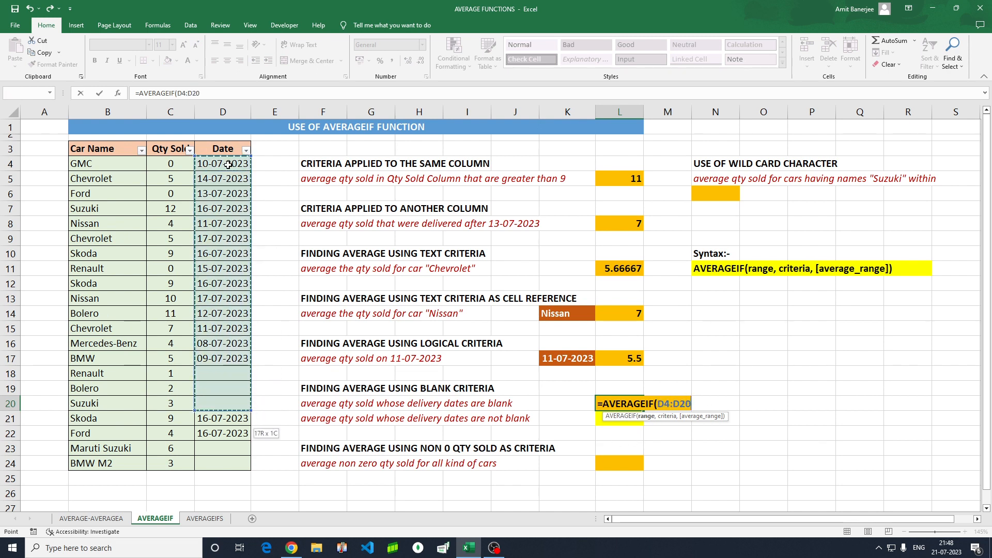
pyautogui.hotkey('shift', 'Down')
# Complete the L20 formula with an empty string "" as the criterion and the Qty Sold cells C4:C24 as the average range
pyautogui.write(',')
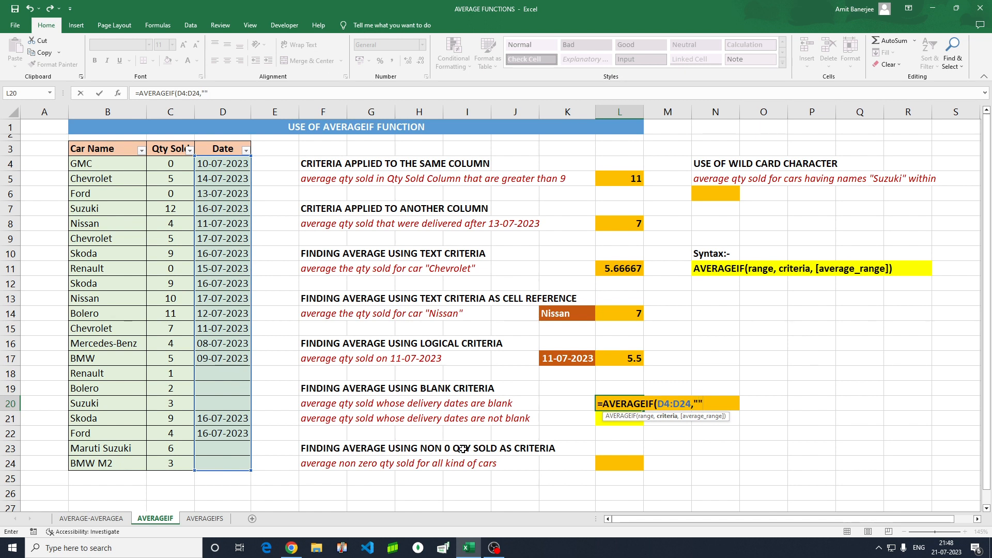
pyautogui.write(',')
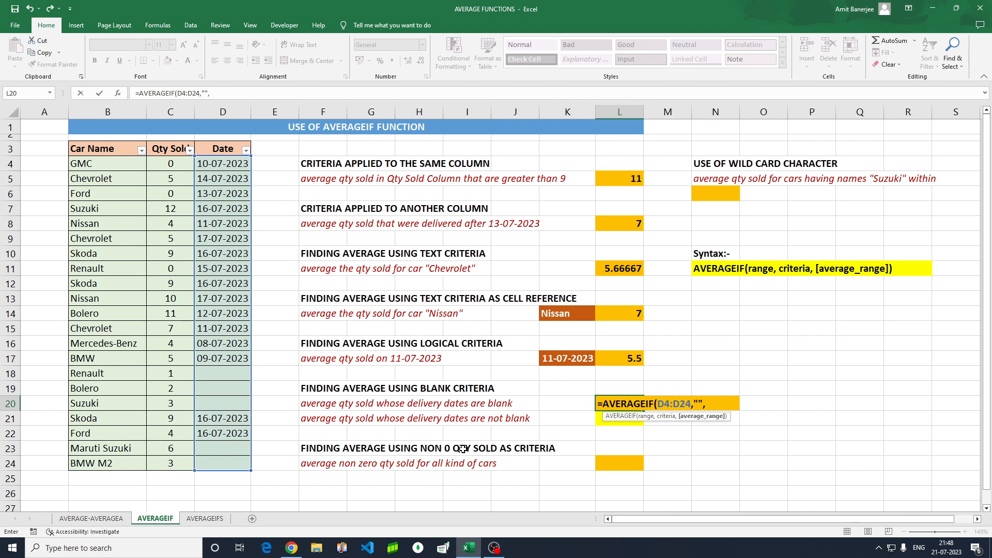
pyautogui.click(168, 164)
pyautogui.hotkey('ctrl', 'shift', 'Down')
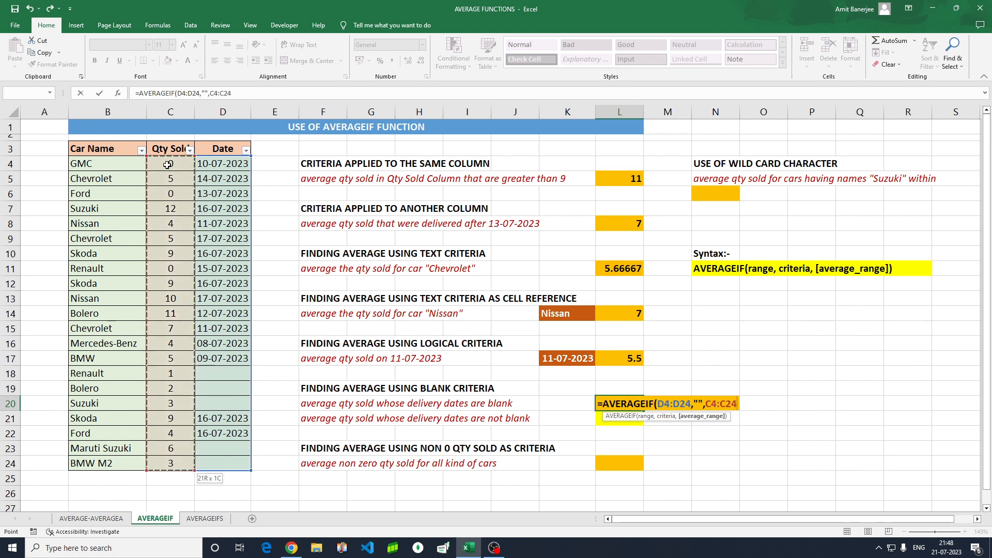
pyautogui.write(')')
pyautogui.press('Return')
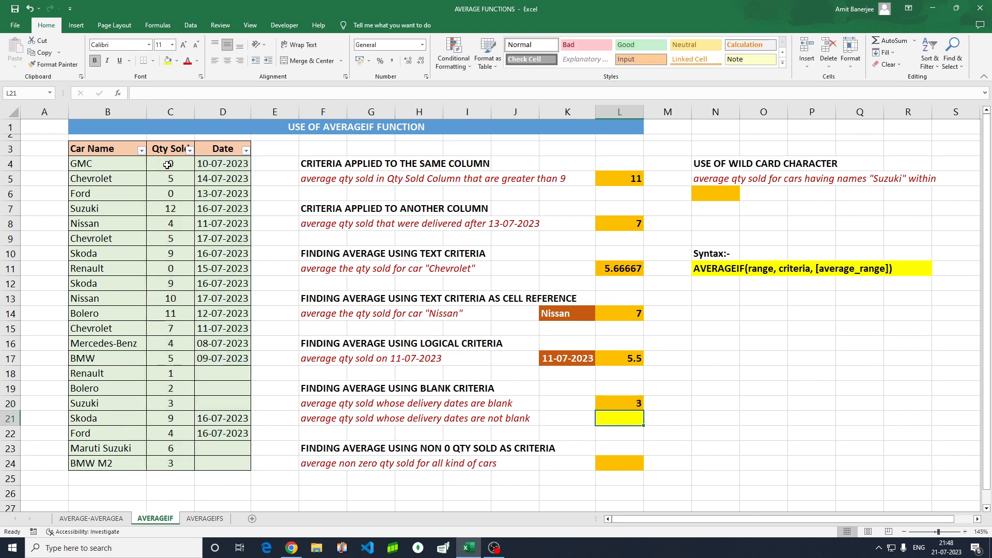
pyautogui.click(634, 406)
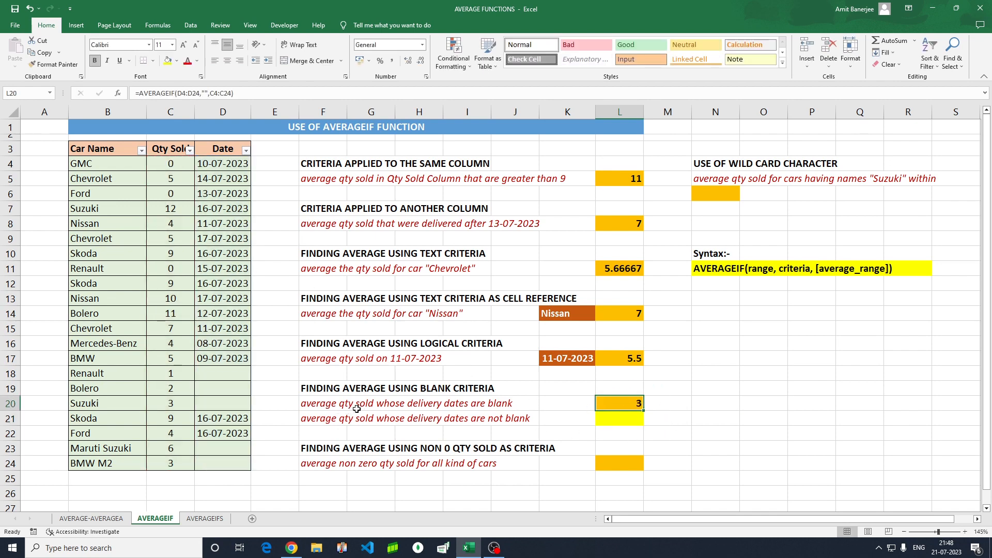
# Filter the Date column to blanks only and select the visible Qty Sold values to check their average
pyautogui.click(247, 151)
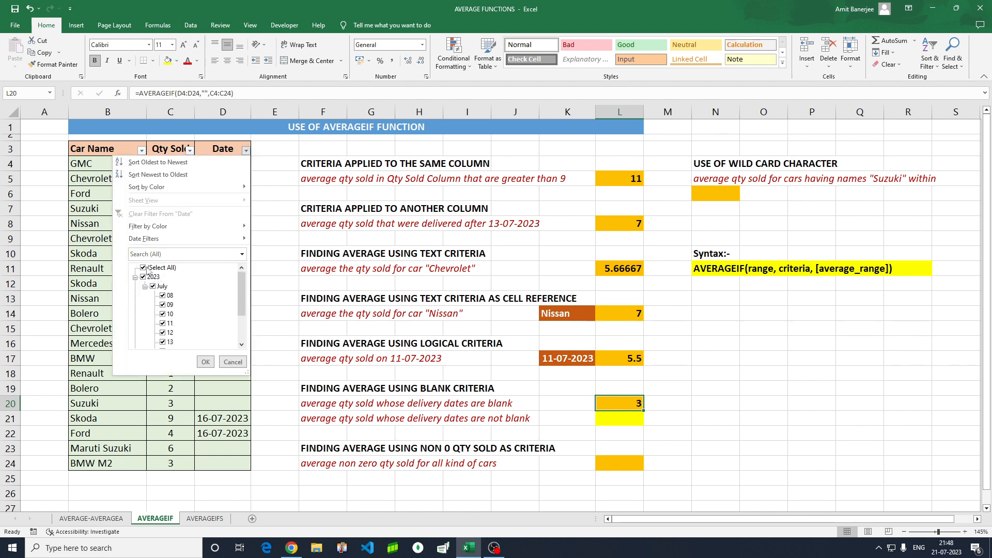
pyautogui.click(148, 268)
pyautogui.moveTo(240, 287); pyautogui.dragTo(241, 311)
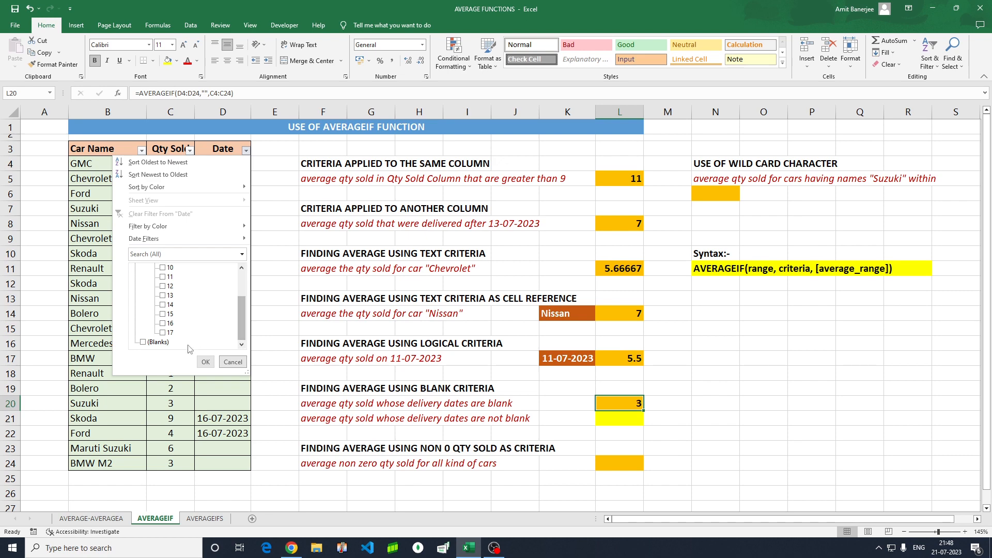
pyautogui.click(143, 342)
pyautogui.click(205, 362)
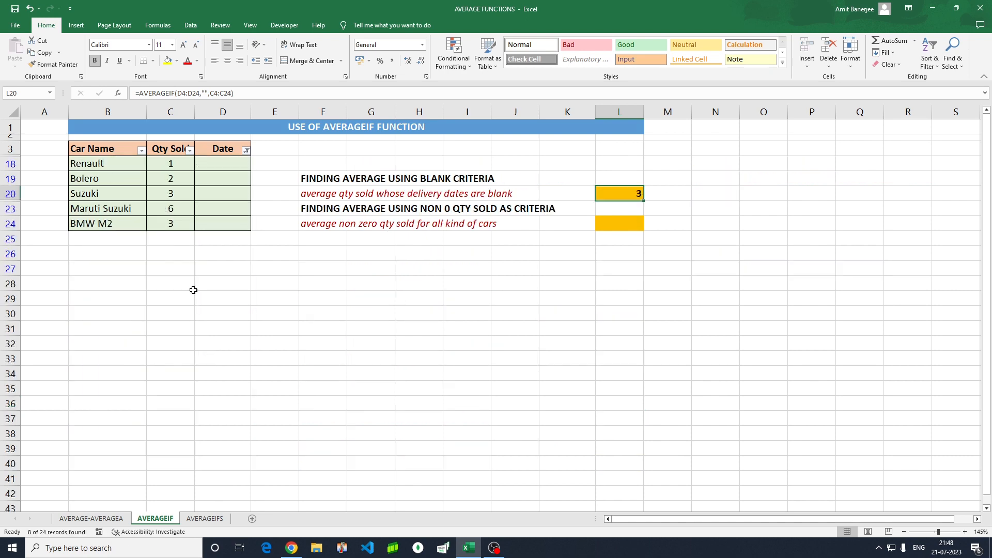
pyautogui.click(169, 148)
pyautogui.moveTo(171, 163); pyautogui.dragTo(170, 223)
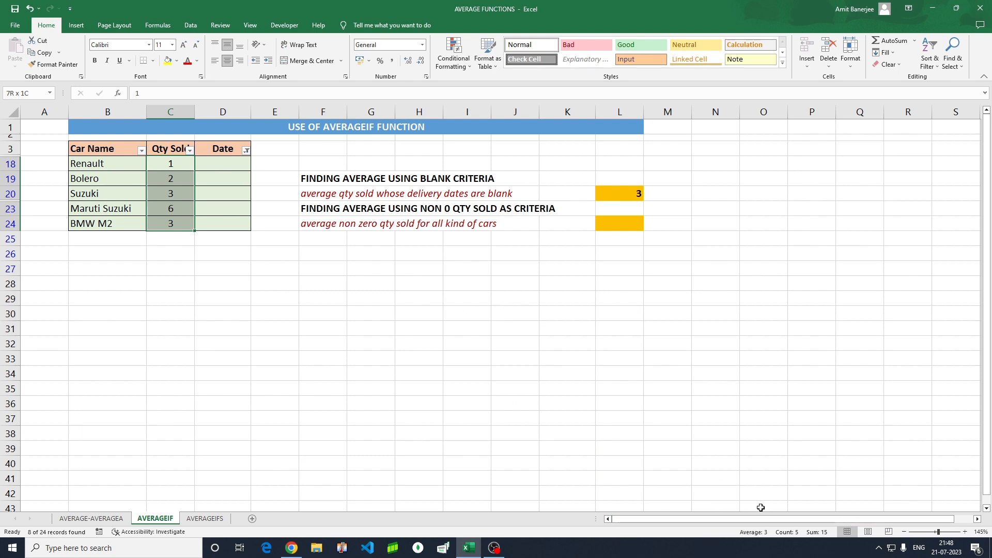
# Restore all rows by selecting every date in the Date filter, and select cell L20
pyautogui.click(244, 149)
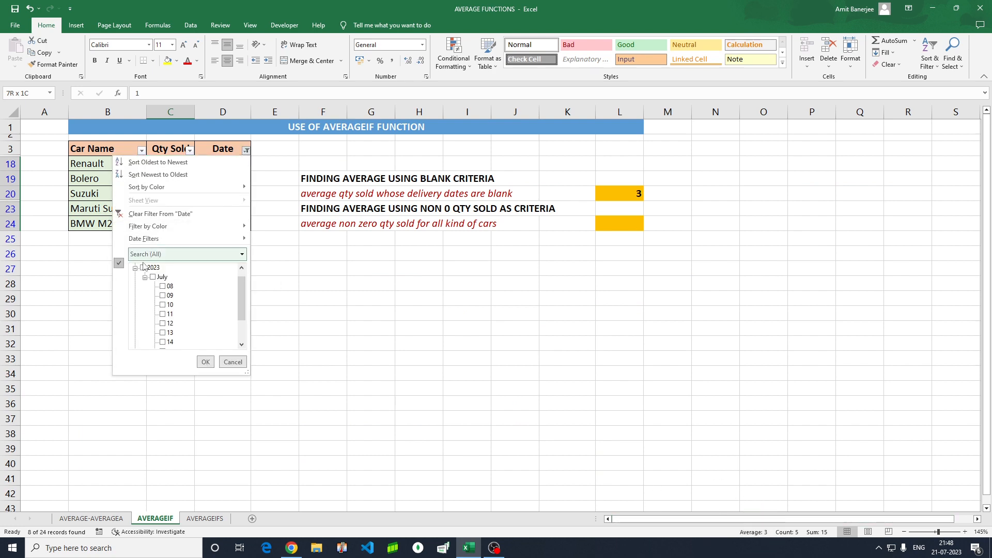
pyautogui.click(143, 268)
pyautogui.click(205, 362)
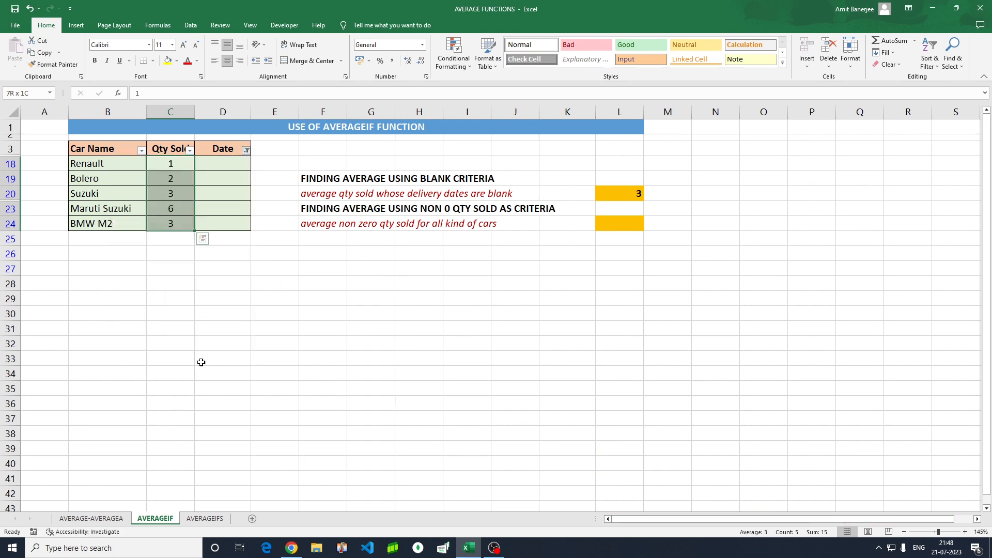
pyautogui.click(619, 407)
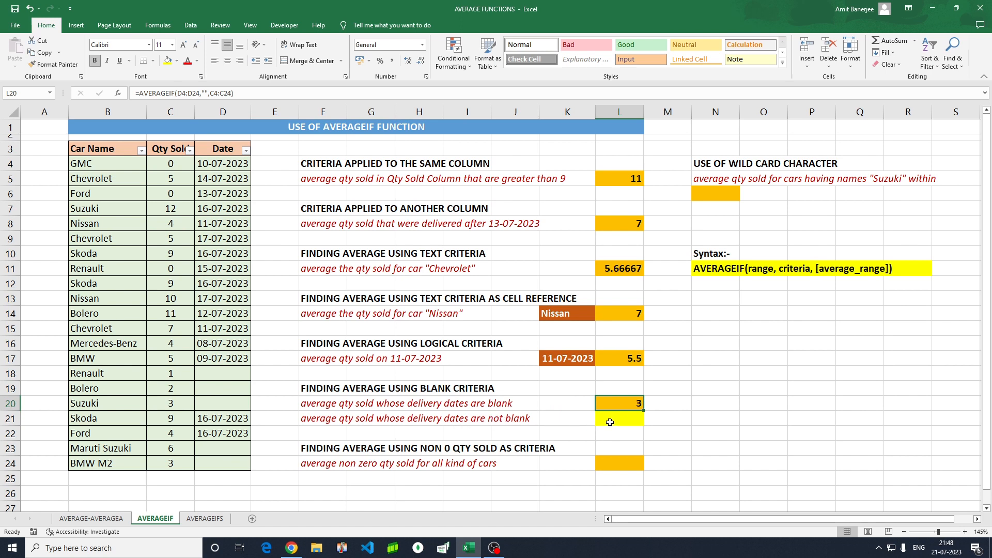
# Edit the L20 formula by entering an equals sign inside the quotes of its blank criterion
pyautogui.click(610, 422)
pyautogui.click(618, 403)
pyautogui.press('F2')
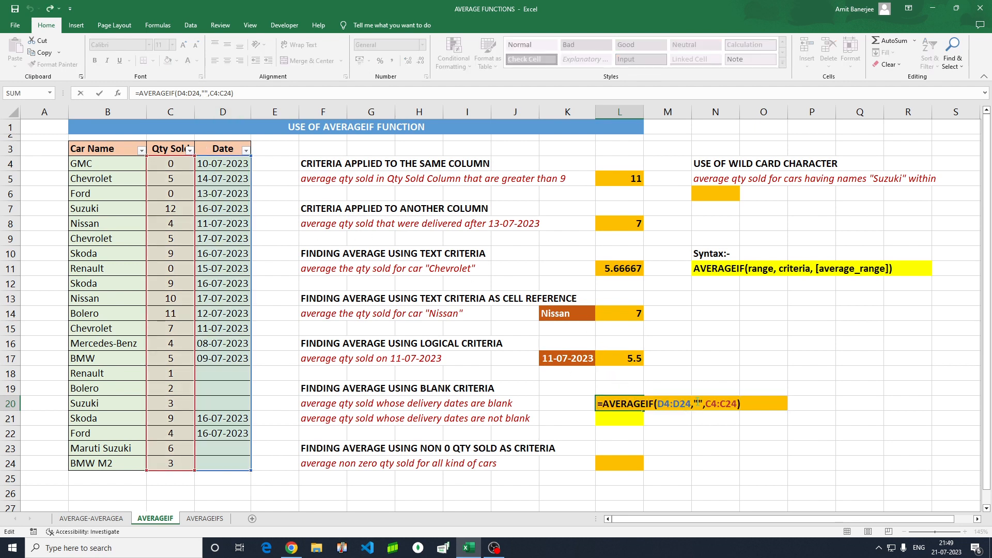
pyautogui.click(698, 403)
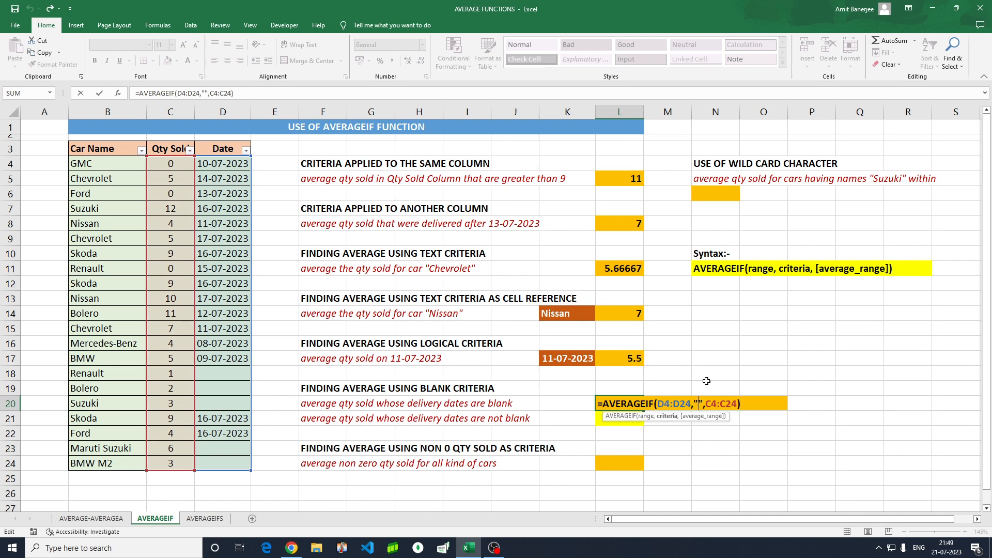
pyautogui.write('=')
pyautogui.press('Return')
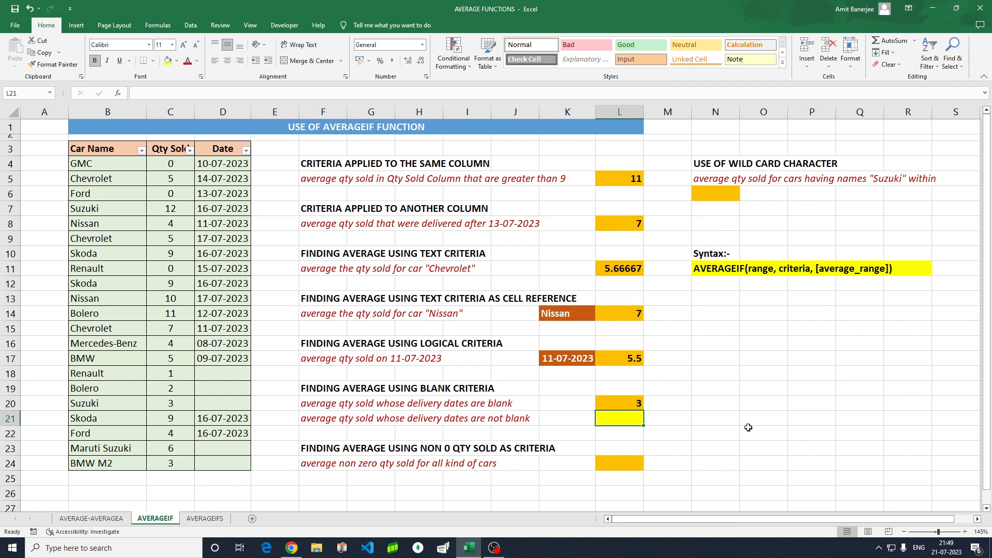
# Start an AVERAGEIF formula in L21 with the Date cells D4:D24 as the criteria range
pyautogui.write('=')
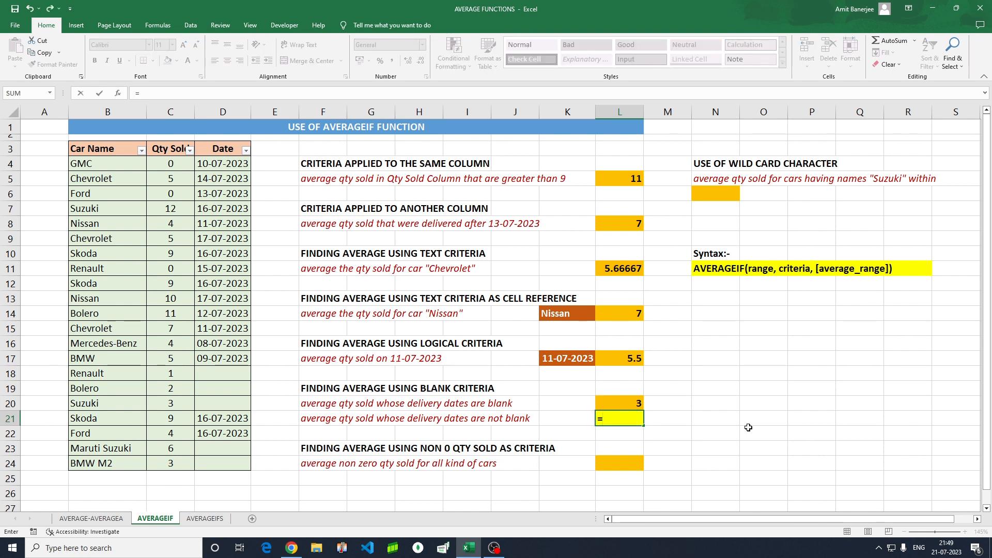
pyautogui.write('avera')
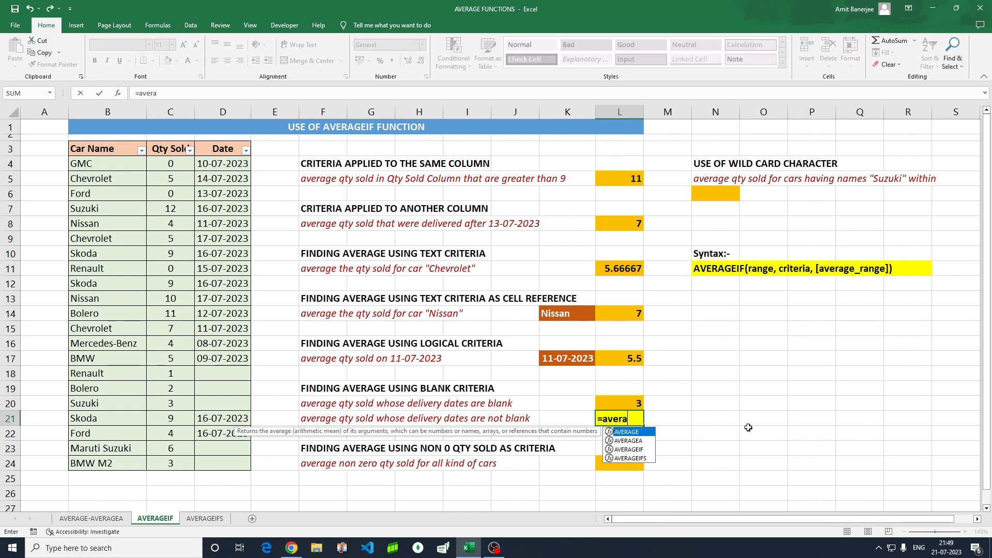
pyautogui.press('Tab')
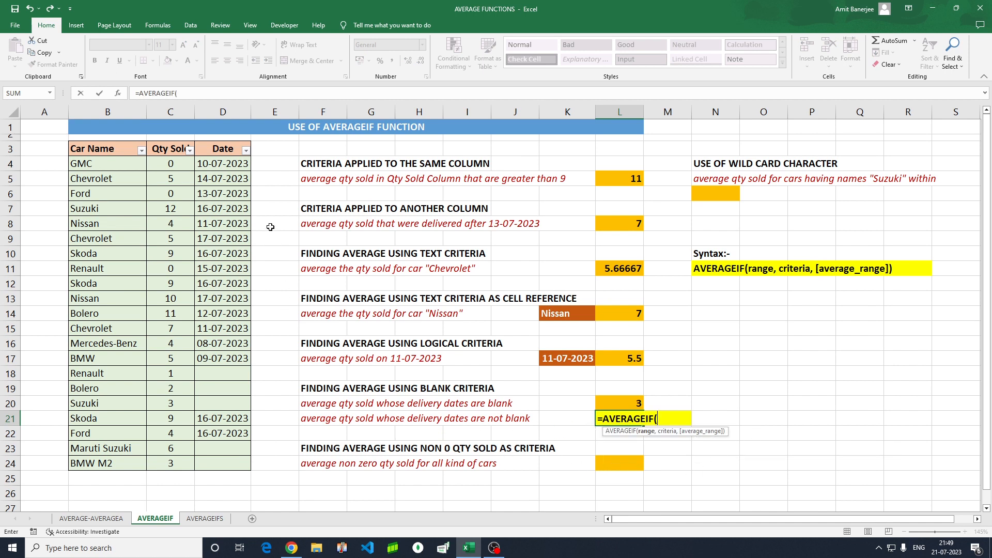
pyautogui.click(229, 163)
pyautogui.hotkey('shift', 'Down')
pyautogui.hotkey('shift', 'Down')
pyautogui.hotkey('shift', 'Down')
pyautogui.hotkey('shift', 'Down')
pyautogui.hotkey('shift', 'Down')
pyautogui.hotkey('shift', 'Down')
pyautogui.hotkey('shift', 'Down')
pyautogui.hotkey('shift', 'Down')
pyautogui.hotkey('shift', 'Down')
pyautogui.hotkey('shift', 'Down')
pyautogui.hotkey('shift', 'Down')
pyautogui.hotkey('shift', 'Down')
pyautogui.hotkey('shift', 'Down')
pyautogui.hotkey('shift', 'Down')
pyautogui.hotkey('shift', 'Down')
pyautogui.hotkey('shift', 'Down')
pyautogui.hotkey('shift', 'Down')
pyautogui.hotkey('shift', 'Down')
pyautogui.hotkey('shift', 'Down')
pyautogui.hotkey('shift', 'Down')
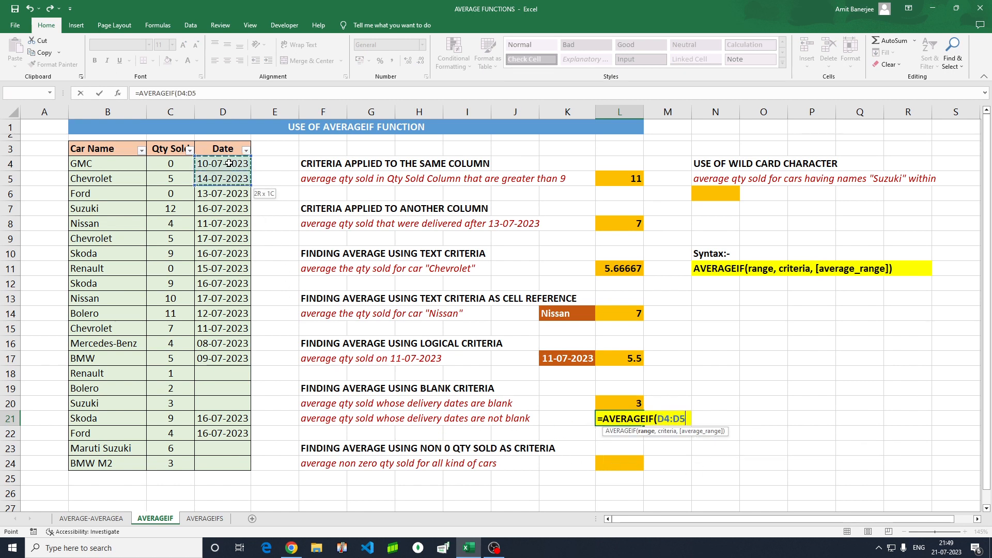
pyautogui.hotkey('shift', 'Up')
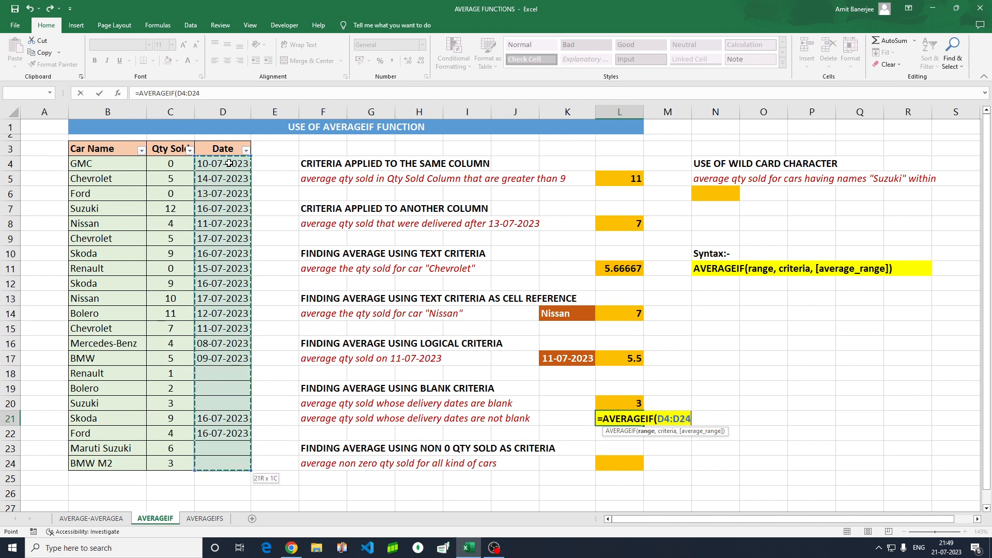
# Add "<>" as the criterion and the Qty Sold cells C4:C24 as the average range to the L21 formula
pyautogui.write(',"<>')
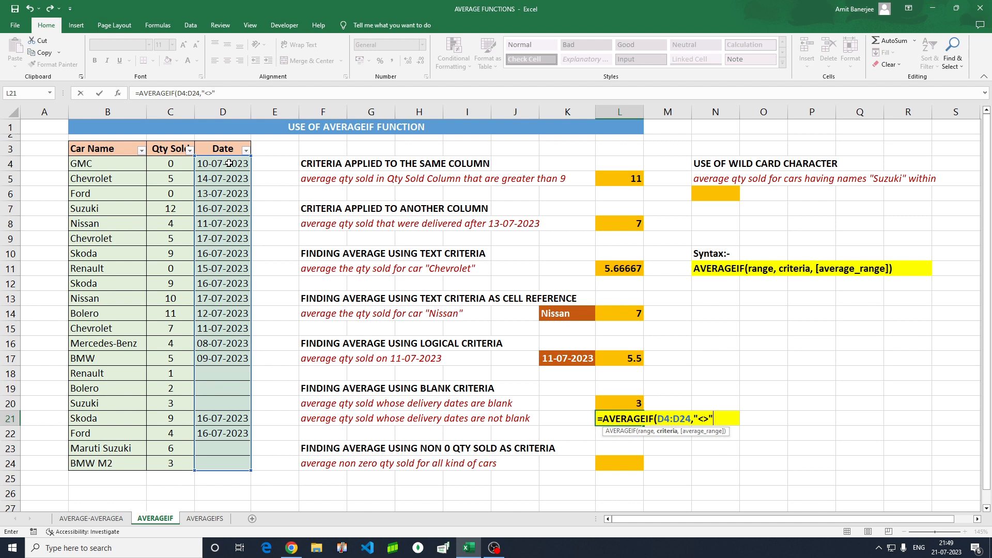
pyautogui.write(',')
pyautogui.click(163, 162)
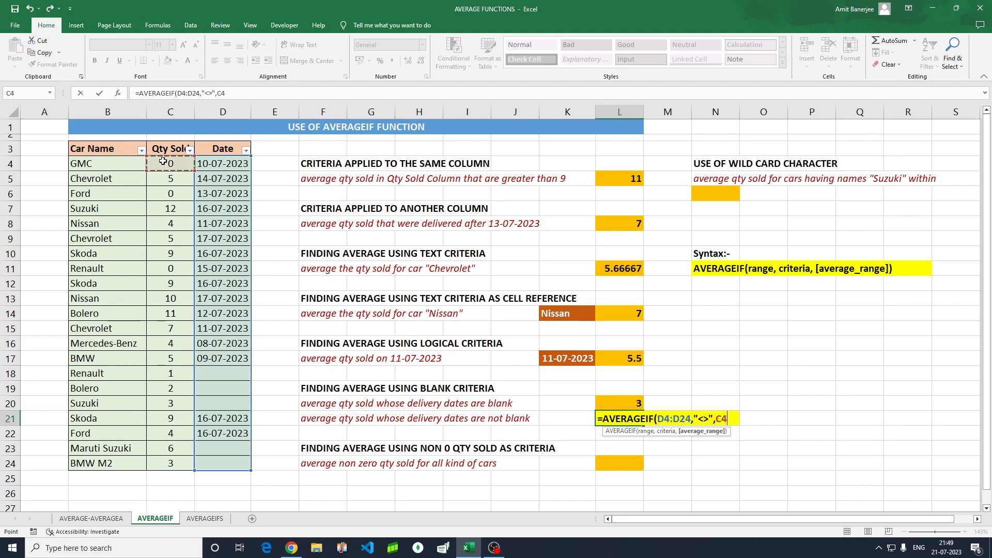
pyautogui.hotkey('ctrl', 'shift', 'Down')
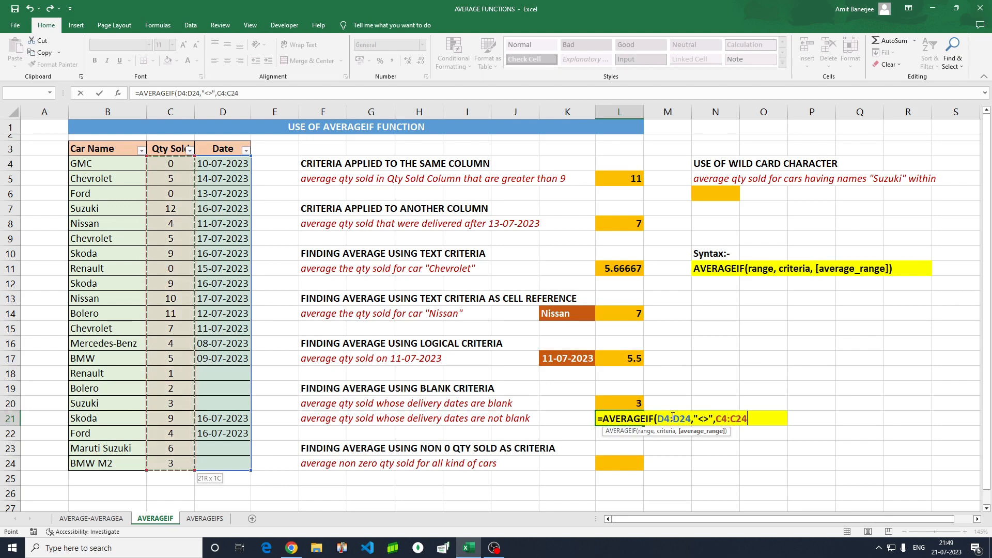
# Extend the L21 criterion to "<>"&"", finish the formula, and reselect the cell
pyautogui.click(712, 417)
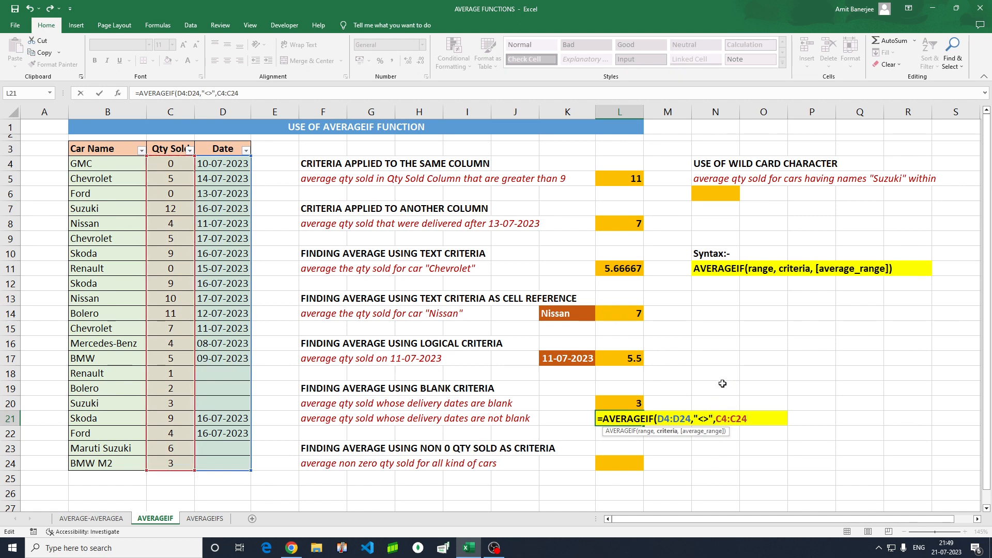
pyautogui.write('&')
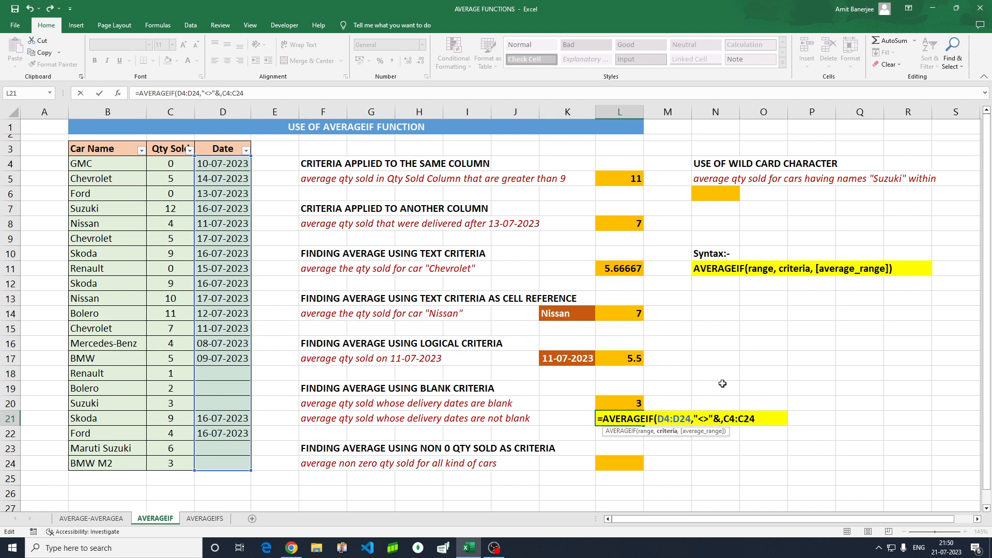
pyautogui.write('""')
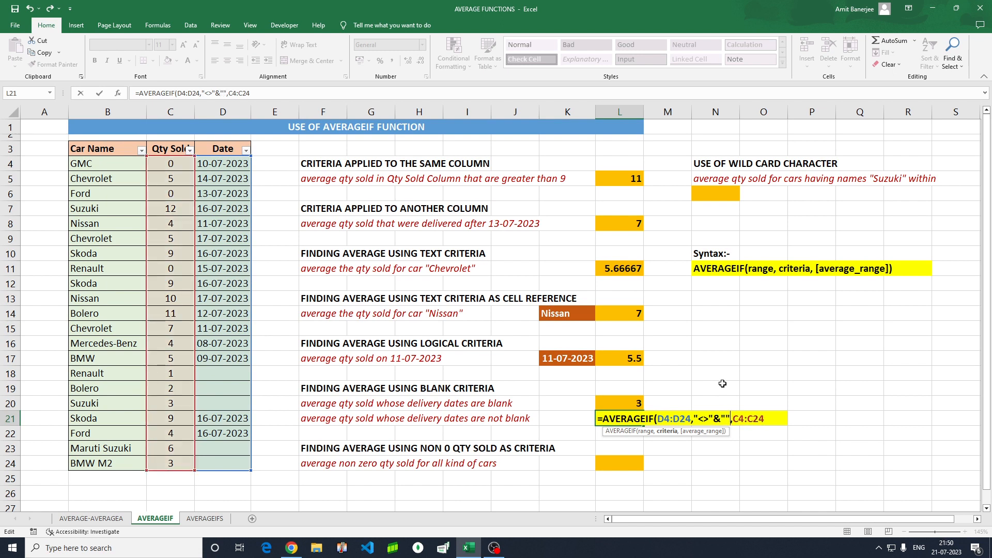
pyautogui.press('Right')
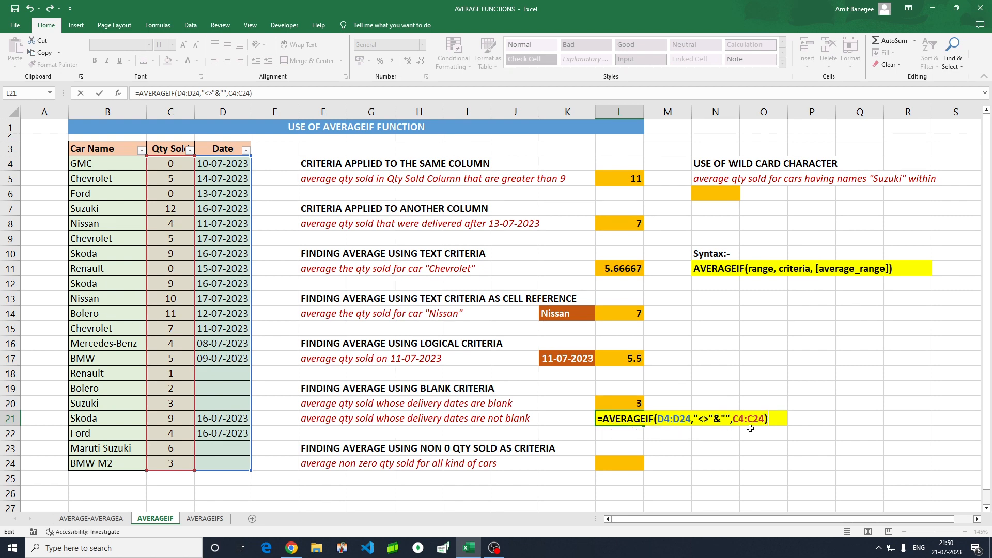
pyautogui.press('Return')
pyautogui.click(631, 420)
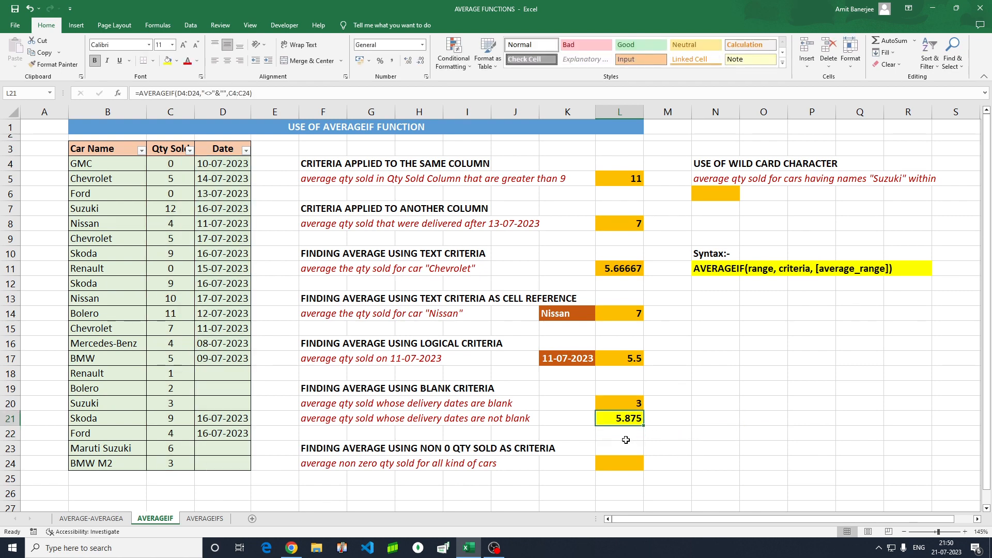
# Filter the Date column to exclude blanks, keeping only the rows that have a delivery date
pyautogui.click(246, 150)
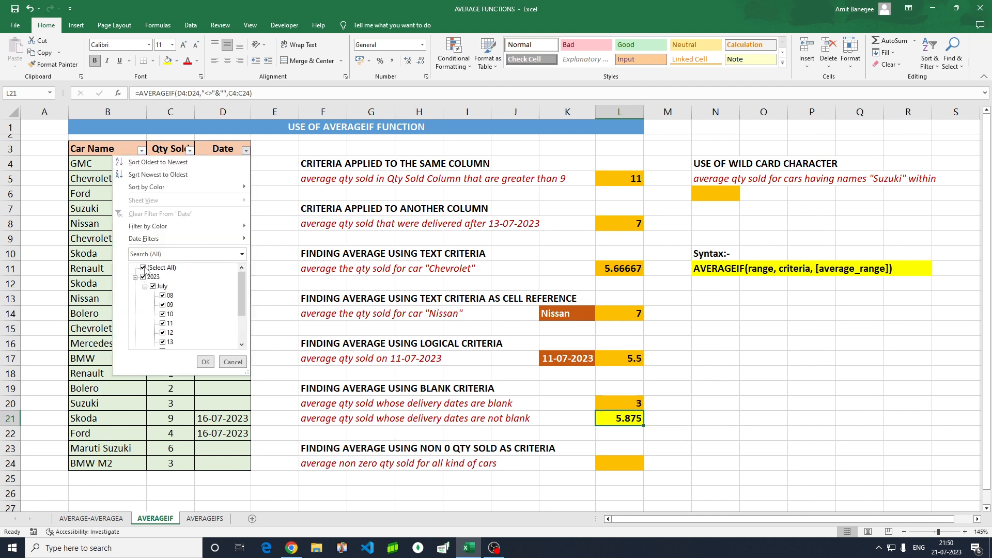
pyautogui.click(144, 267)
pyautogui.moveTo(241, 281)
pyautogui.mouseDown()
pyautogui.moveTo(242, 318)
pyautogui.moveTo(240, 268)
pyautogui.mouseUp()
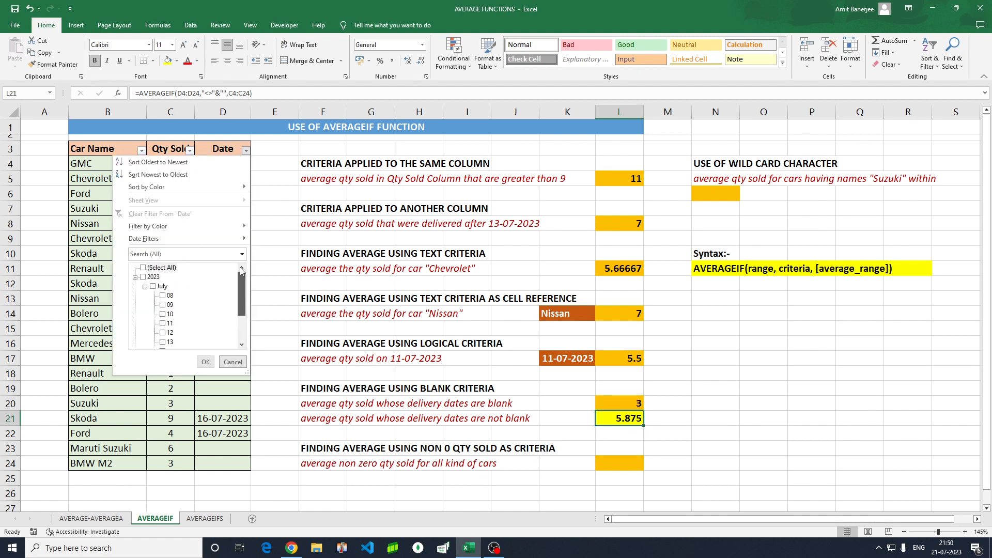
pyautogui.click(143, 268)
pyautogui.moveTo(240, 284); pyautogui.dragTo(241, 307)
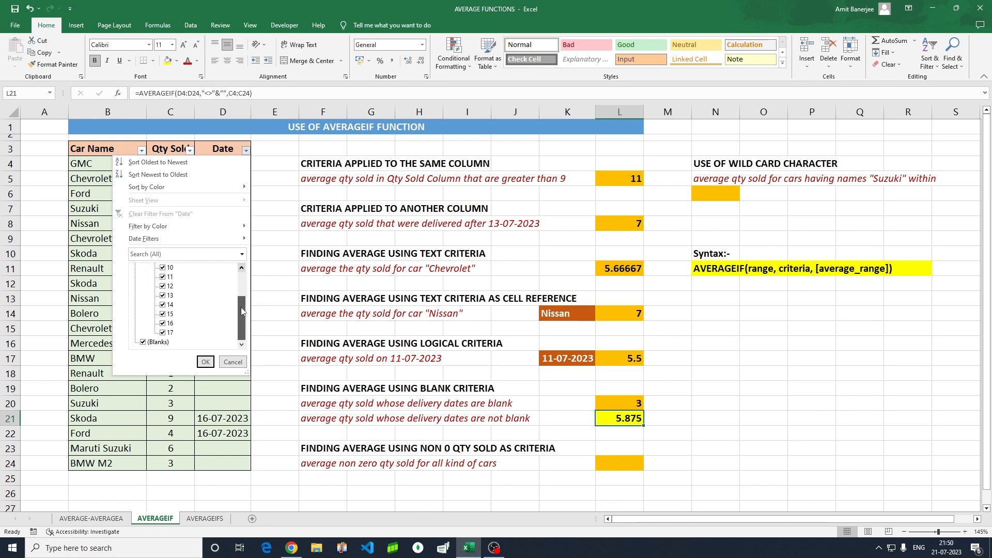
pyautogui.click(143, 342)
pyautogui.click(205, 362)
# Select the filtered Qty Sold values from C4 down to check their average, and reselect the L21 formula cell for comparison
pyautogui.click(176, 149)
pyautogui.press('Down')
pyautogui.hotkey('ctrl', 'shift', 'Down')
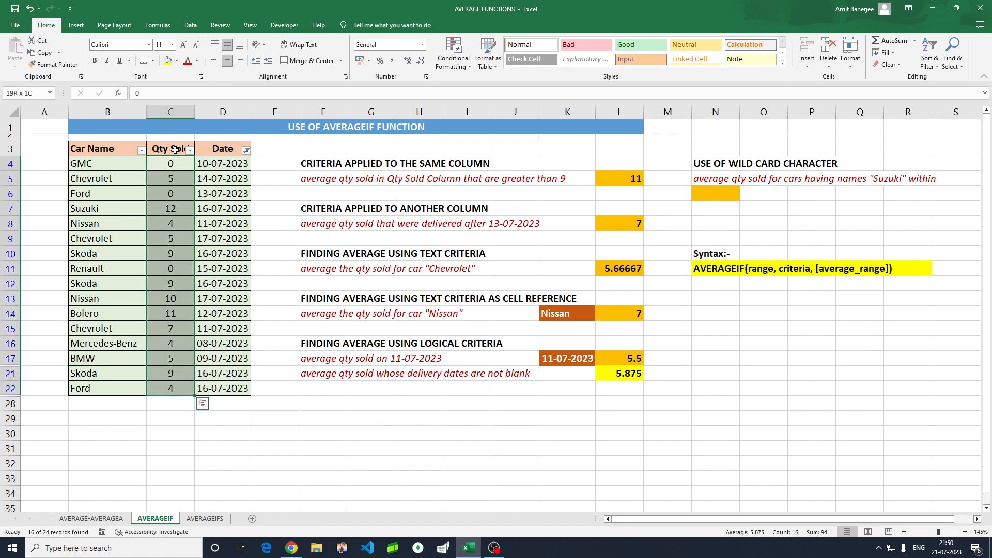
pyautogui.moveTo(752, 509); pyautogui.dragTo(766, 545)
pyautogui.click(619, 374)
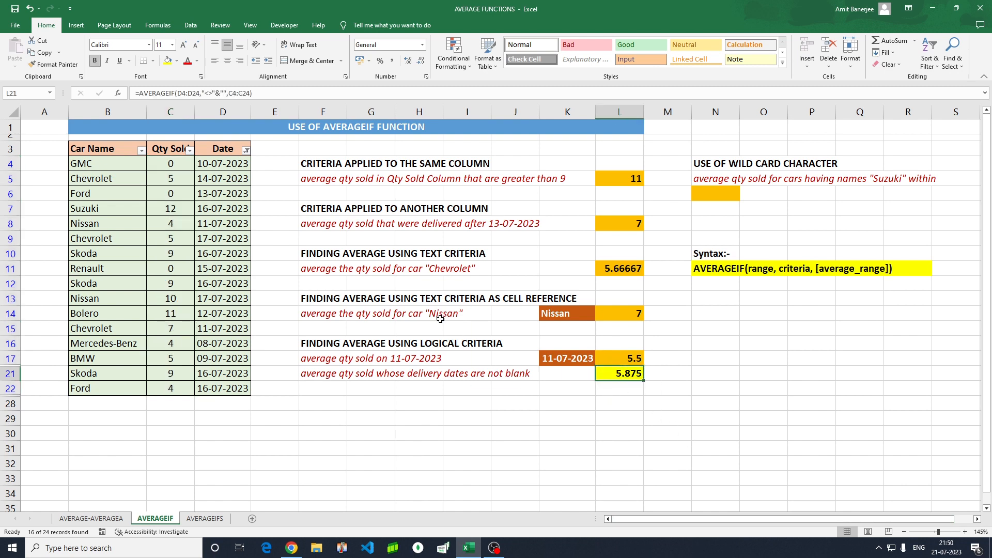
# Reset the Date filter to include all dates and blanks, and select an empty cell outside the table
pyautogui.click(246, 150)
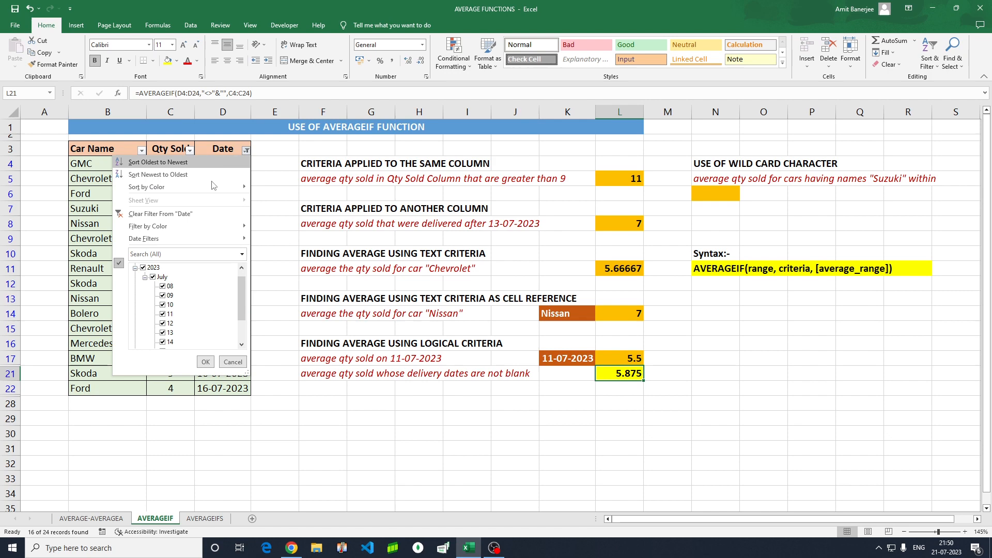
pyautogui.scroll(1, 136, 271)
pyautogui.click(143, 268)
pyautogui.click(206, 362)
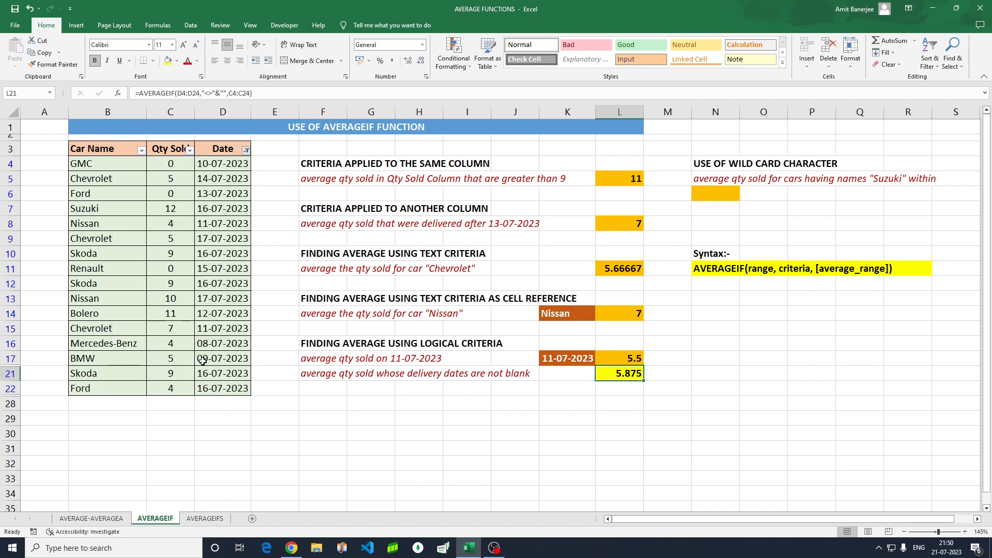
pyautogui.click(734, 442)
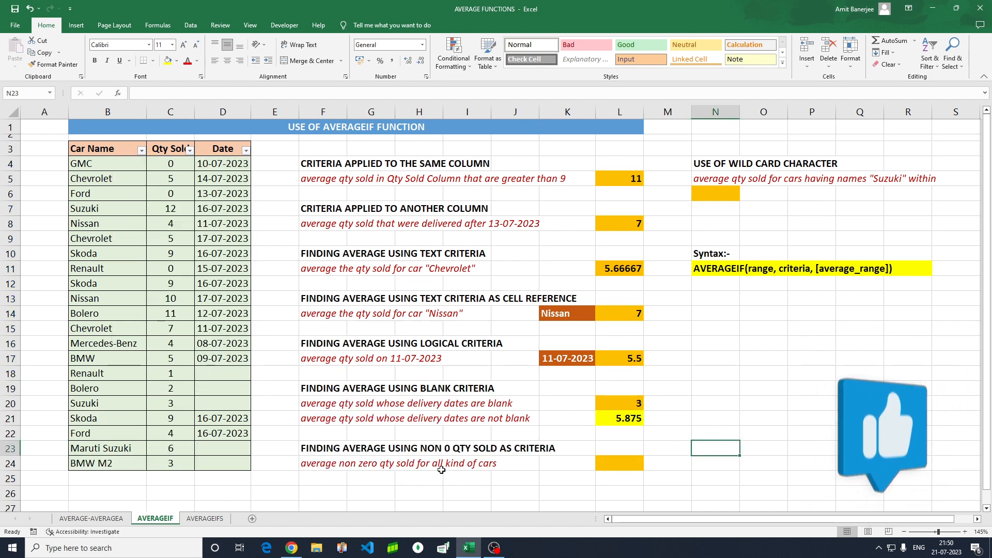
# Start an AVERAGEIF formula in L24 with the Qty Sold cells C4:C24 as the range
pyautogui.click(321, 450)
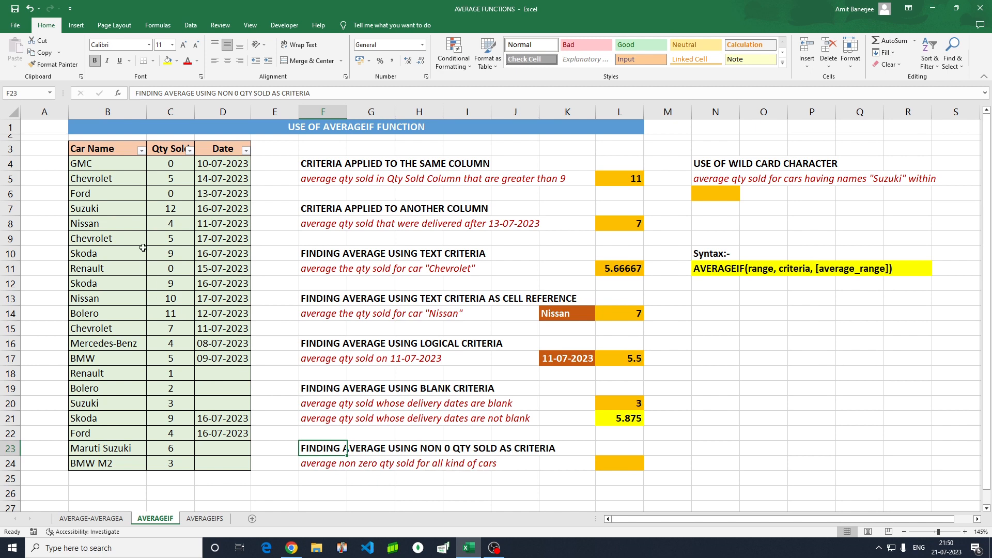
pyautogui.click(176, 168)
pyautogui.click(177, 192)
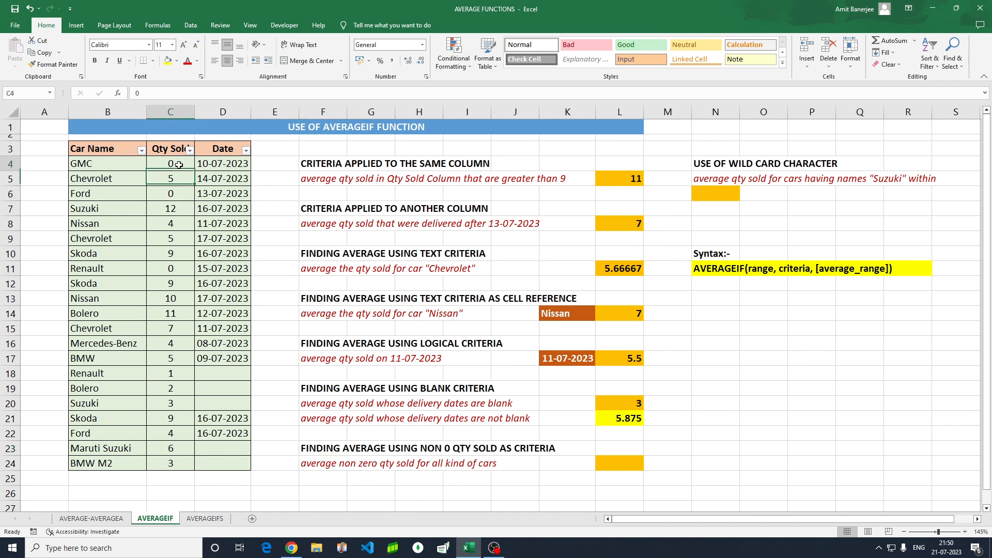
pyautogui.click(178, 268)
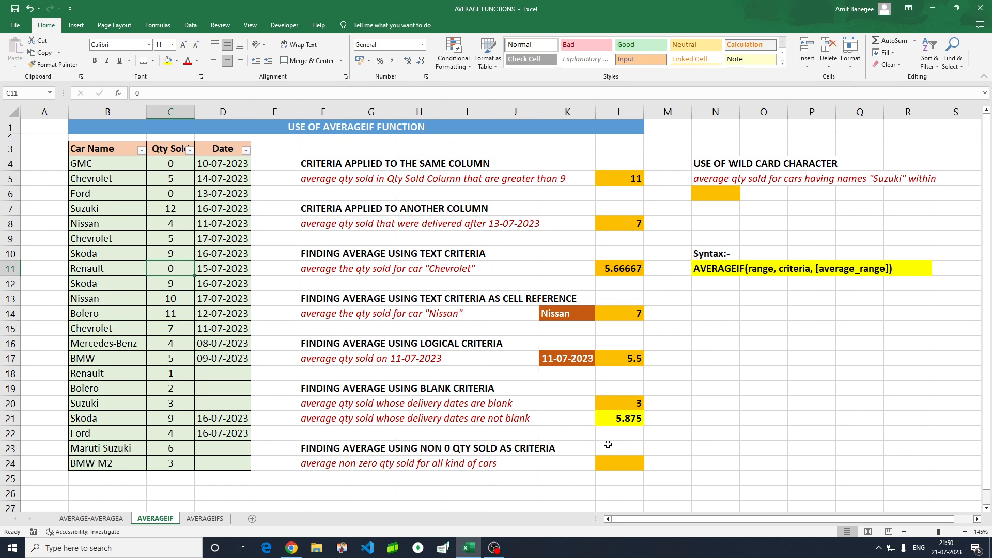
pyautogui.click(611, 462)
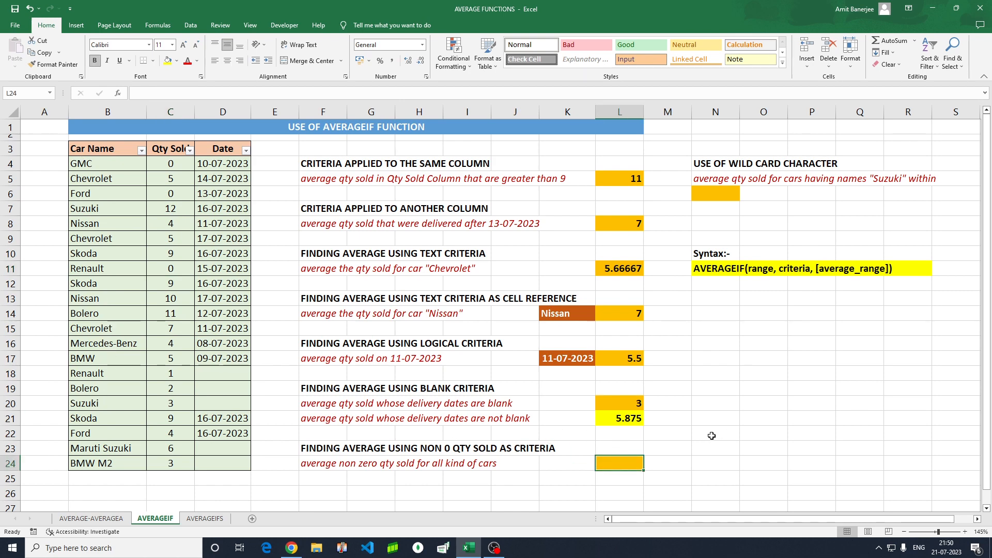
pyautogui.write('=avera')
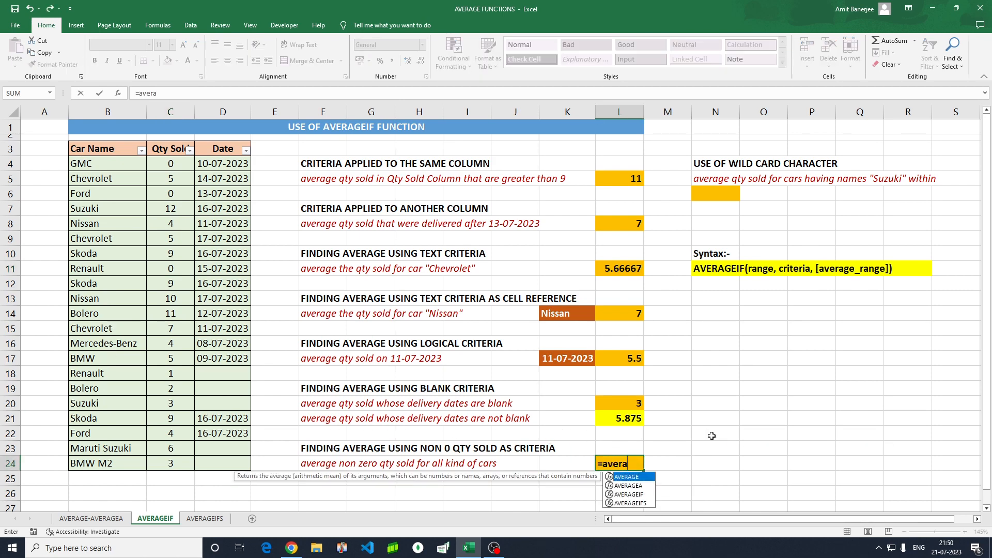
pyautogui.press('Down')
pyautogui.press('Down')
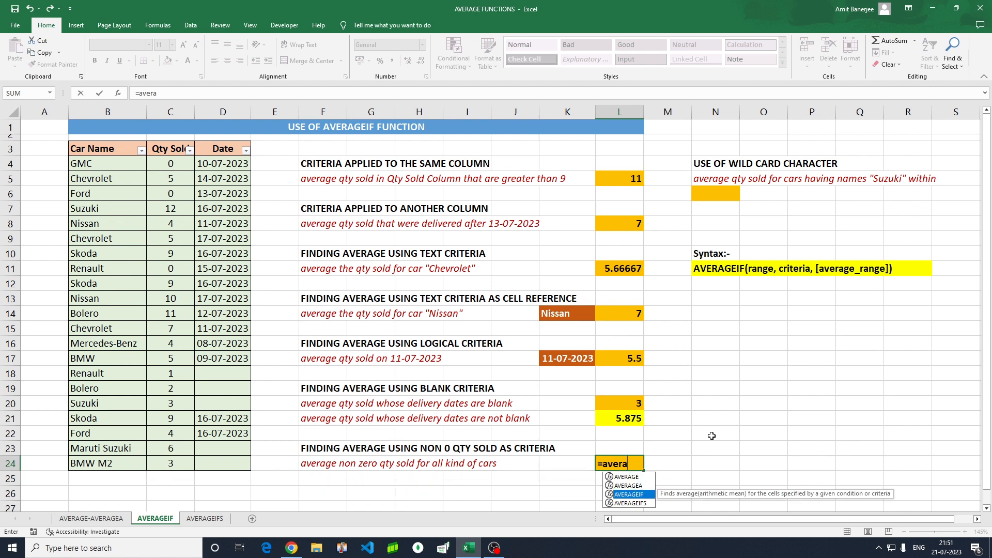
pyautogui.press('Tab')
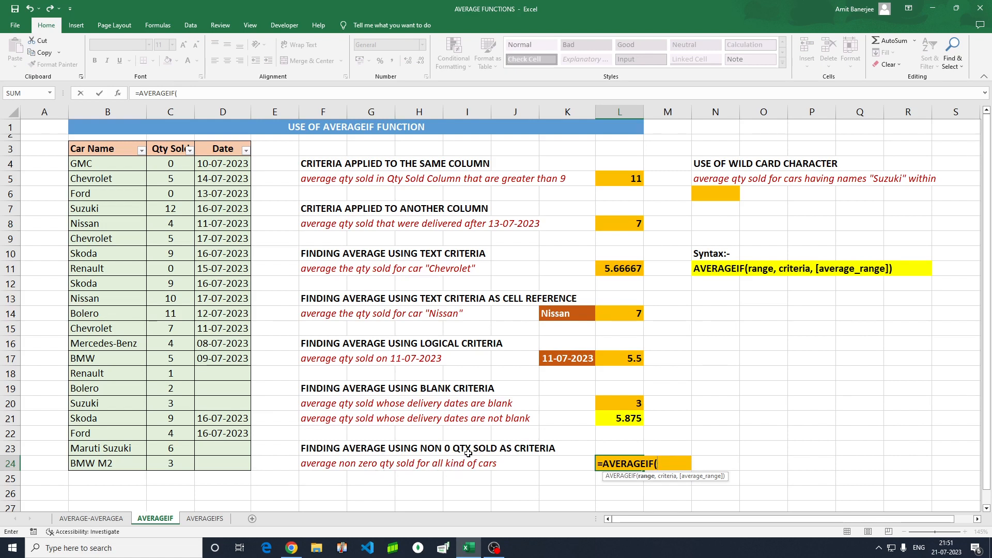
pyautogui.click(167, 164)
pyautogui.hotkey('ctrl', 'shift', 'Down')
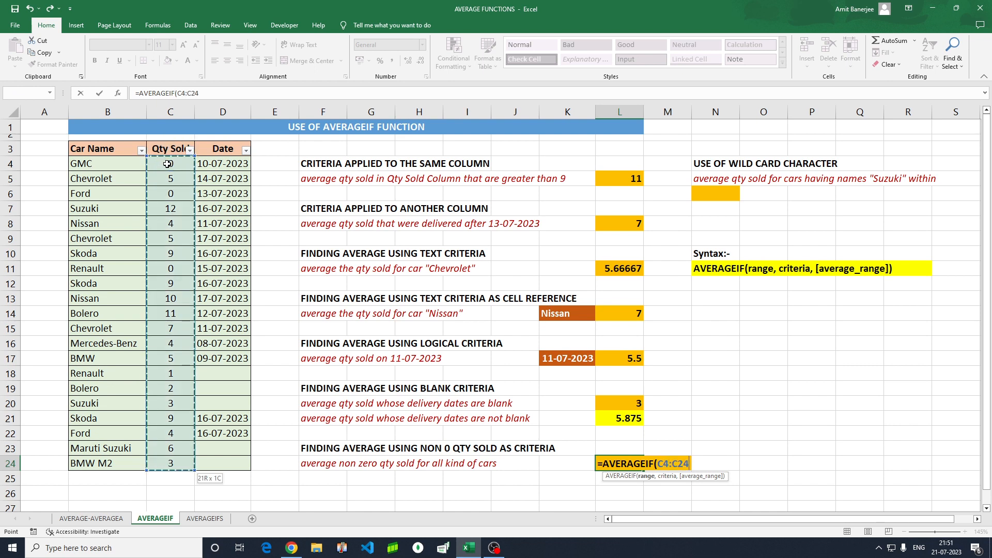
# Complete the L24 formula with the criterion "<>"&0 and no separate average range
pyautogui.write(',"<>')
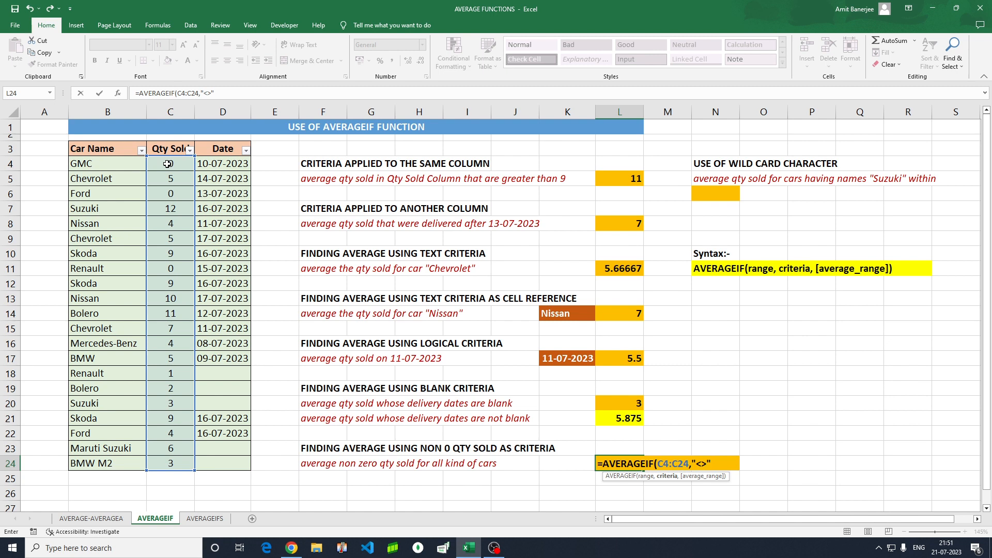
pyautogui.write('&')
pyautogui.write('0,')
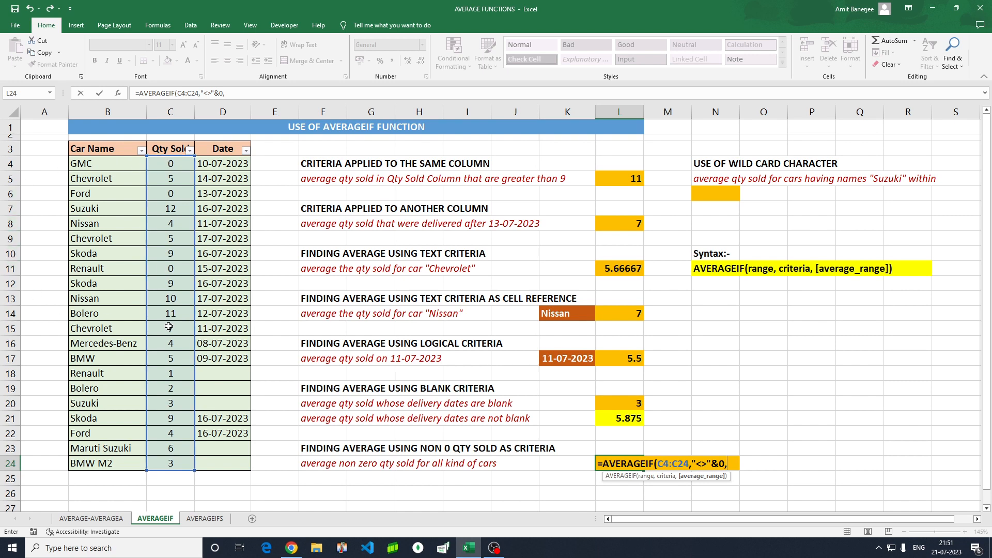
pyautogui.press('BackSpace')
pyautogui.write(')')
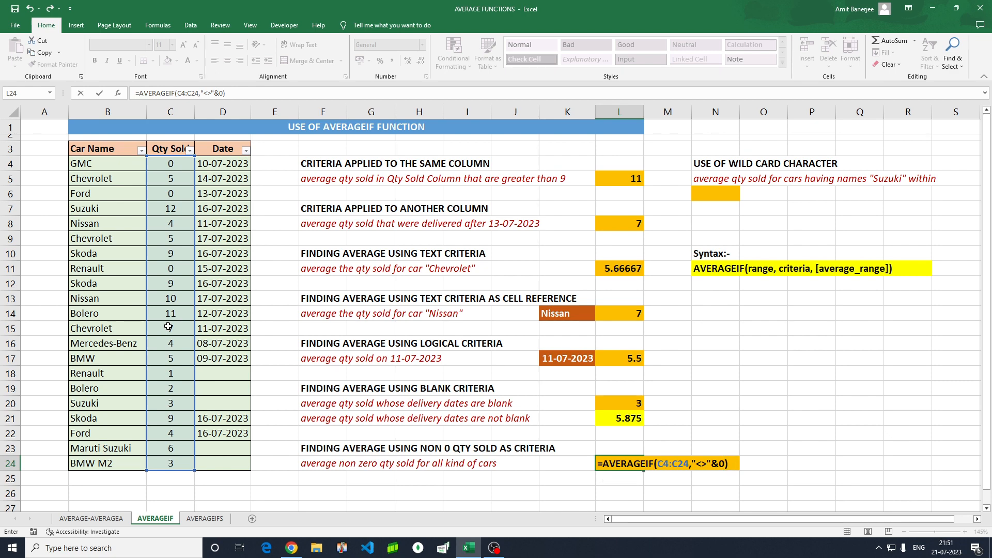
pyautogui.press('Return')
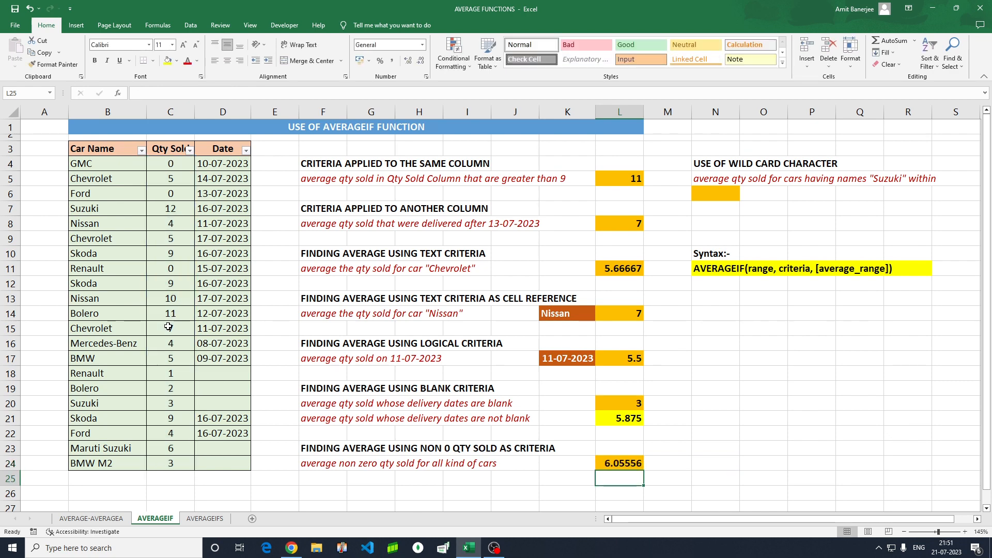
pyautogui.click(622, 464)
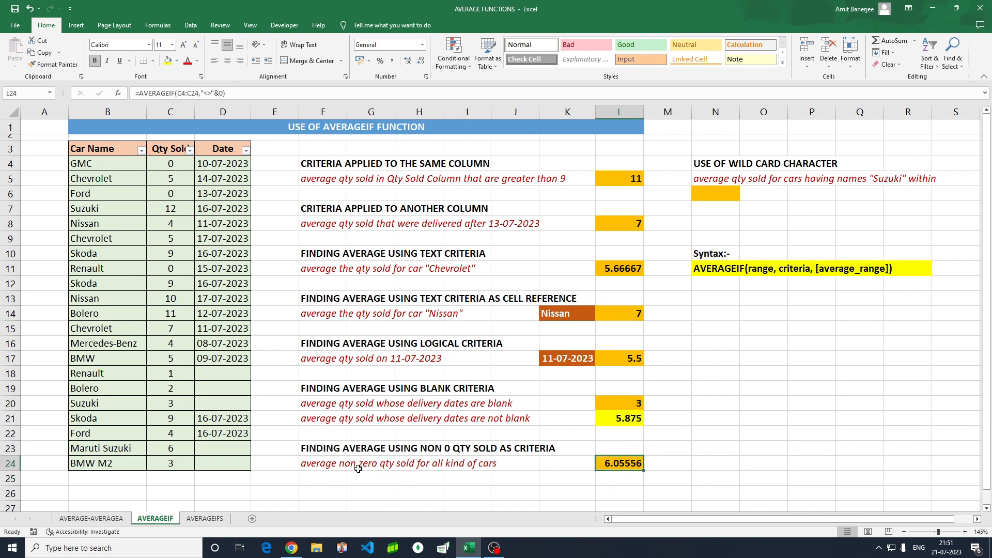
# Filter the Qty Sold column to exclude 0 and blank entries
pyautogui.click(189, 150)
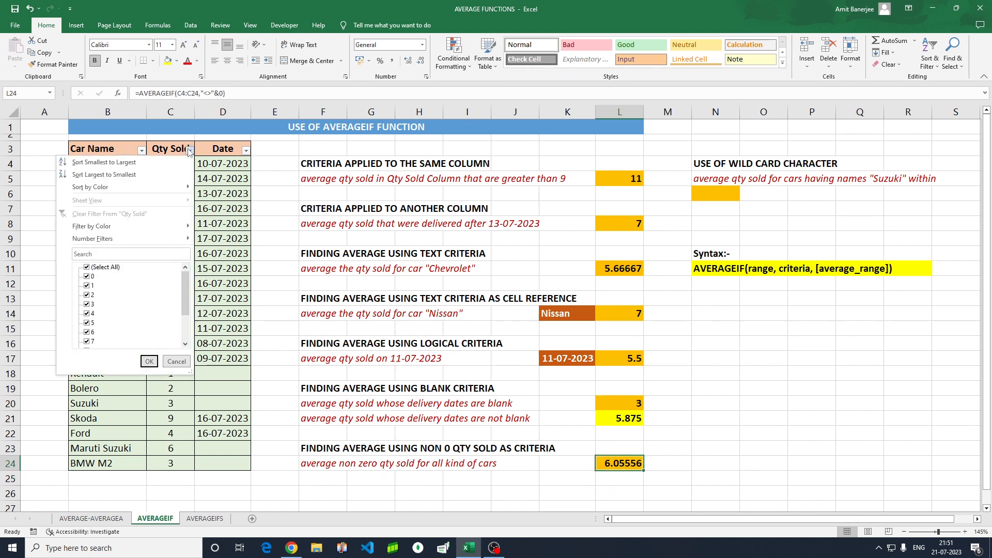
pyautogui.click(87, 278)
pyautogui.moveTo(187, 301); pyautogui.dragTo(188, 326)
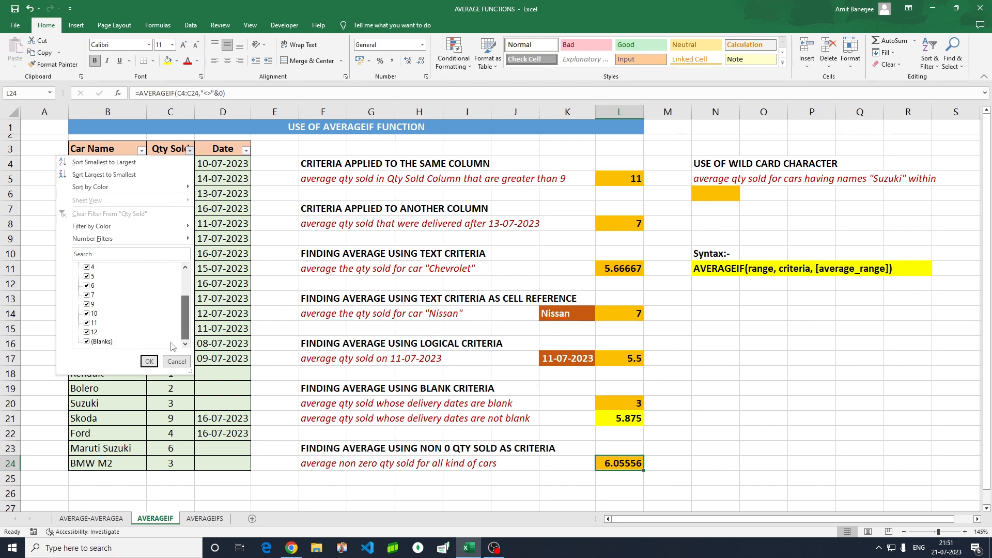
pyautogui.click(86, 341)
pyautogui.click(149, 361)
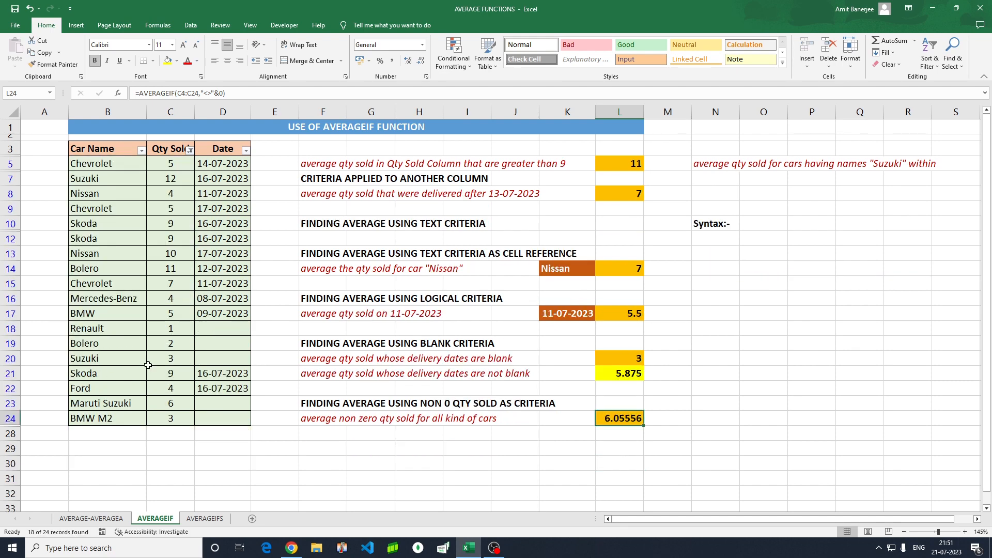
# Select the filtered Qty Sold values from C5 to C24 to check their average against L24
pyautogui.click(173, 150)
pyautogui.moveTo(172, 165); pyautogui.dragTo(171, 418)
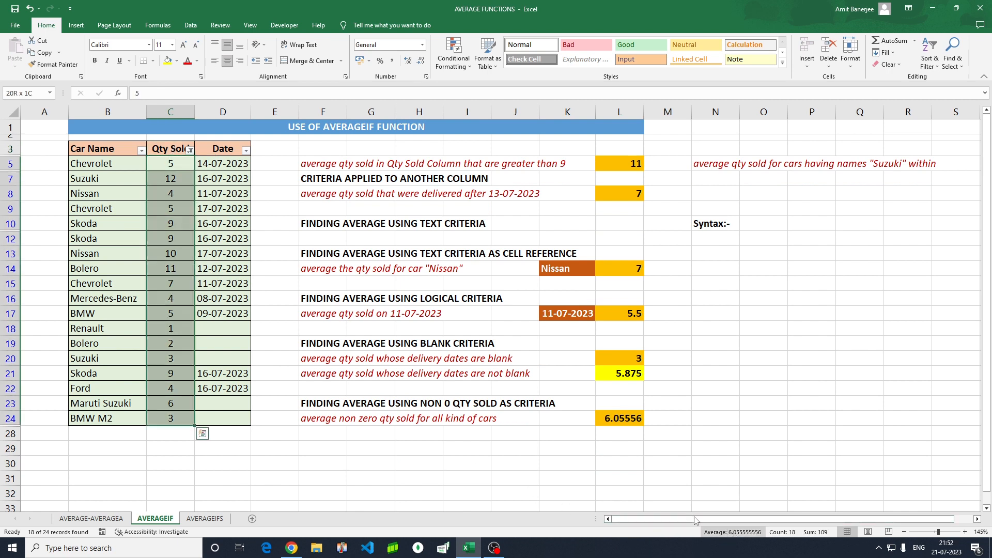
pyautogui.moveTo(701, 518); pyautogui.dragTo(749, 499)
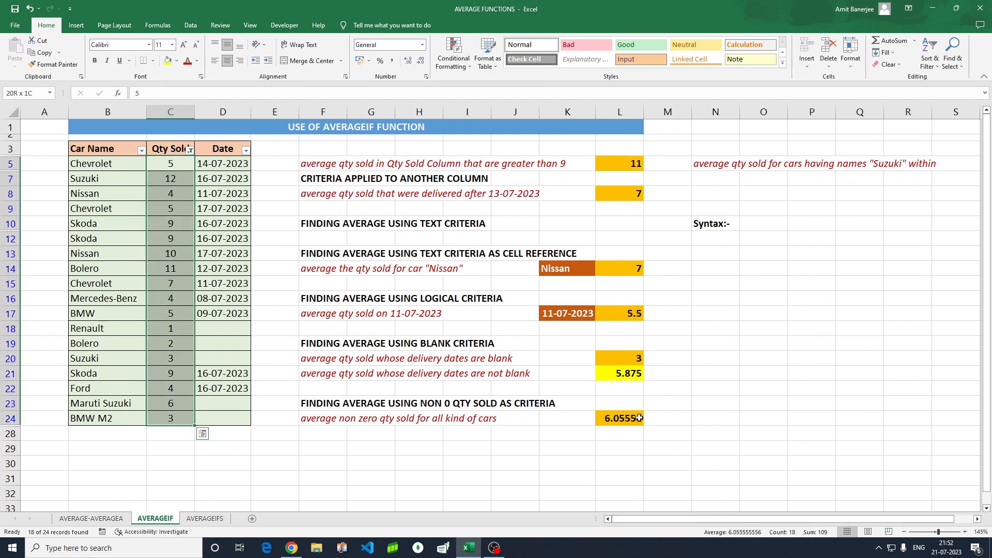
# Restore all entries in the Qty Sold filter and deselect the column
pyautogui.click(191, 150)
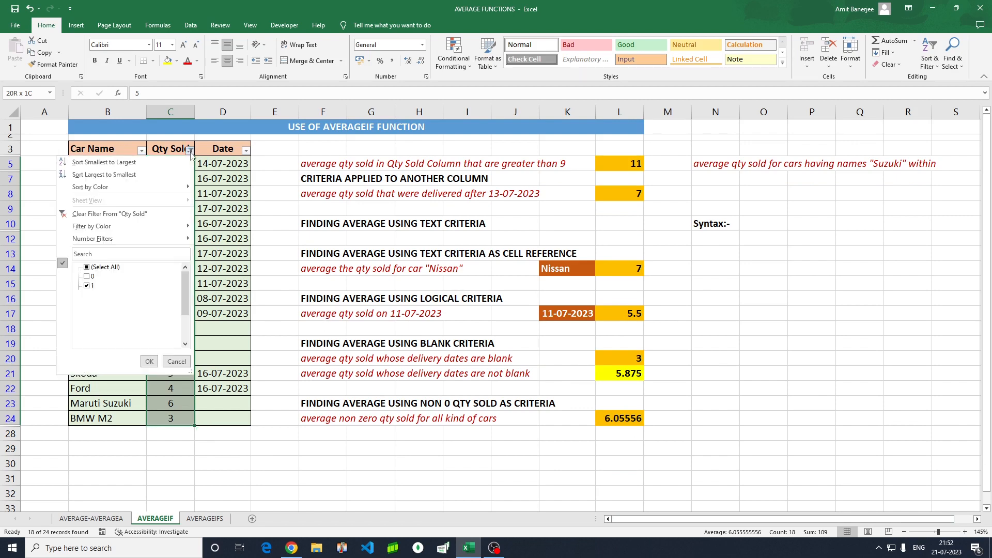
pyautogui.click(87, 268)
pyautogui.click(149, 362)
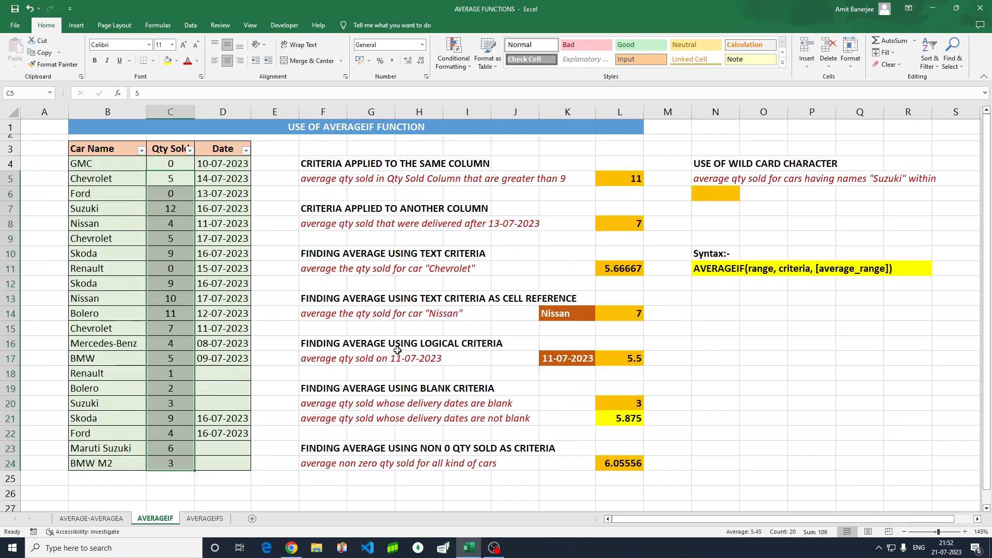
pyautogui.click(784, 318)
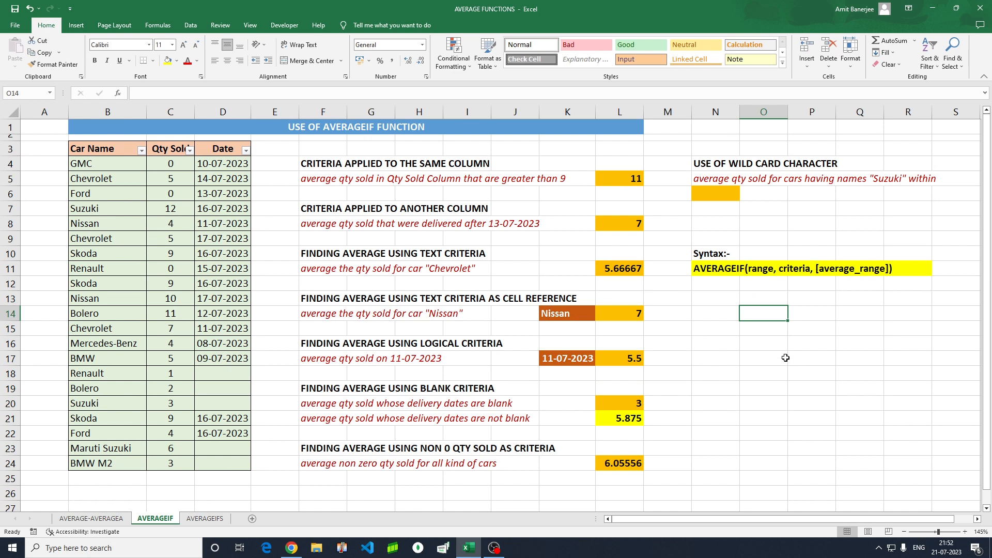
# Review the wild card task and select the car names containing "Suzuki" in B7, B20 and B23
pyautogui.click(706, 164)
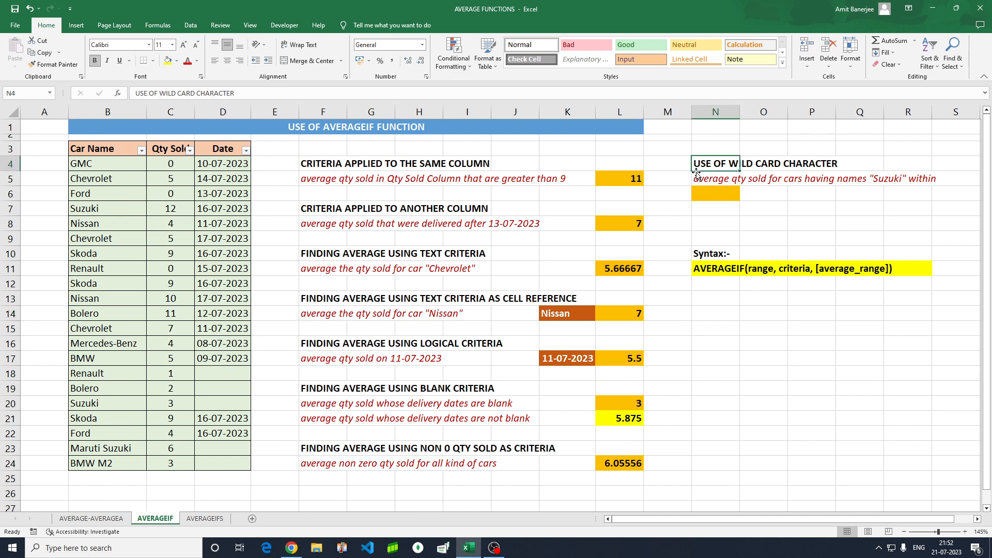
pyautogui.click(787, 194)
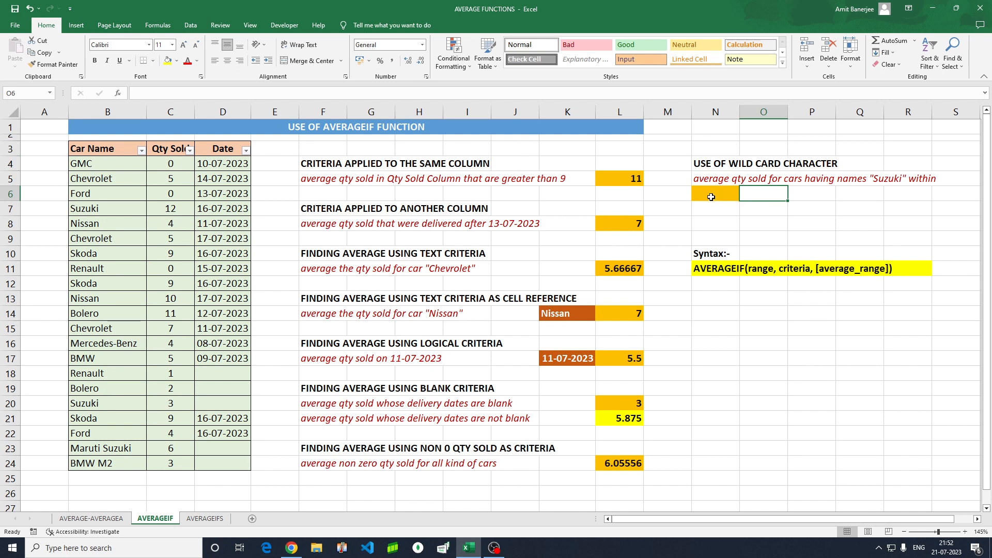
pyautogui.click(688, 181)
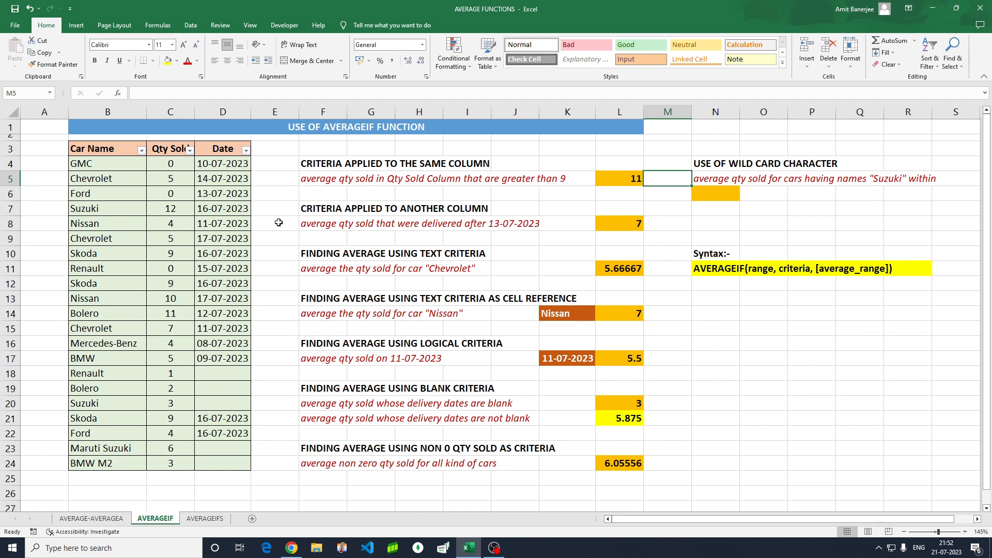
pyautogui.click(102, 215)
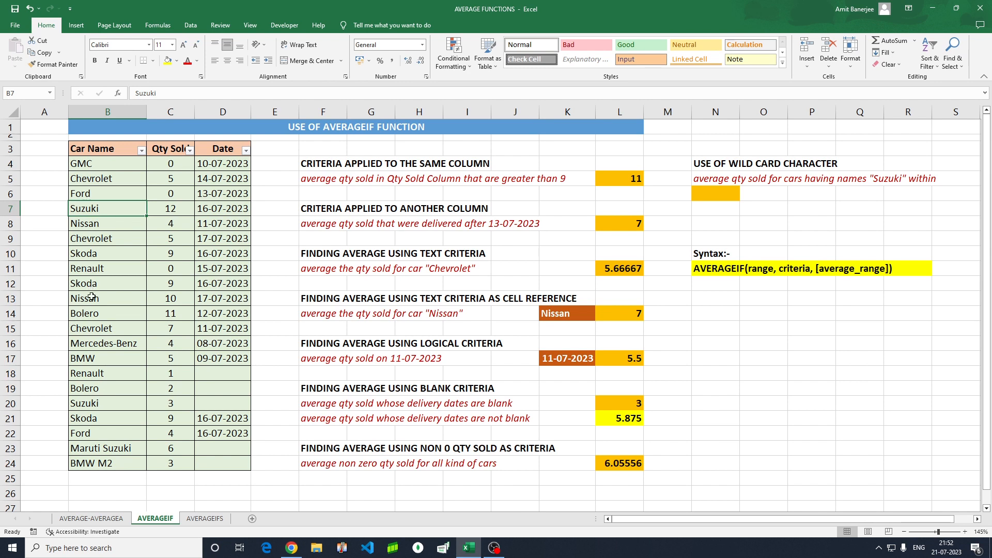
pyautogui.keyDown('ctrl'); pyautogui.click(93, 406); pyautogui.keyUp('ctrl')
pyautogui.keyDown('ctrl'); pyautogui.click(100, 452); pyautogui.keyUp('ctrl')
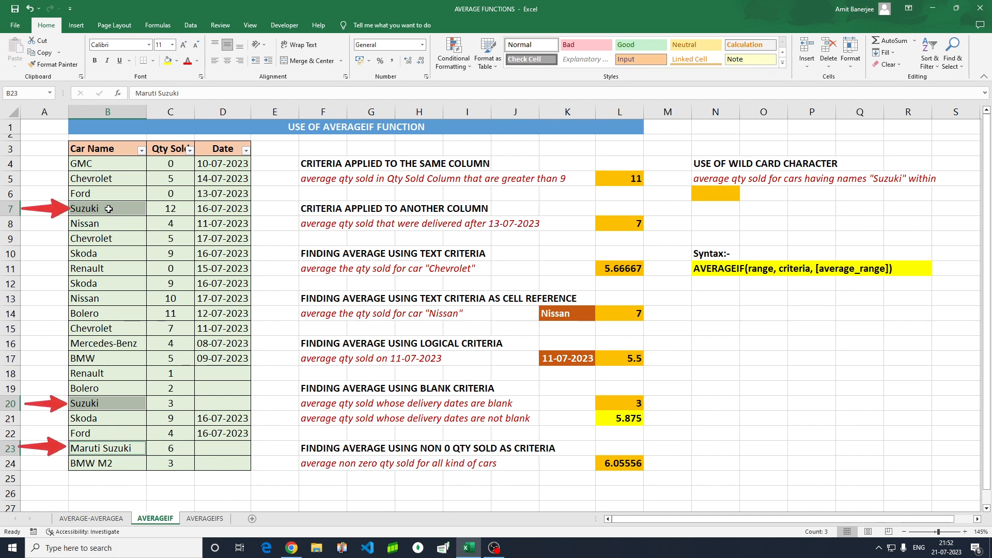
# Start an AVERAGEIF formula in N6 with the car names B4:B24 as the range
pyautogui.click(723, 193)
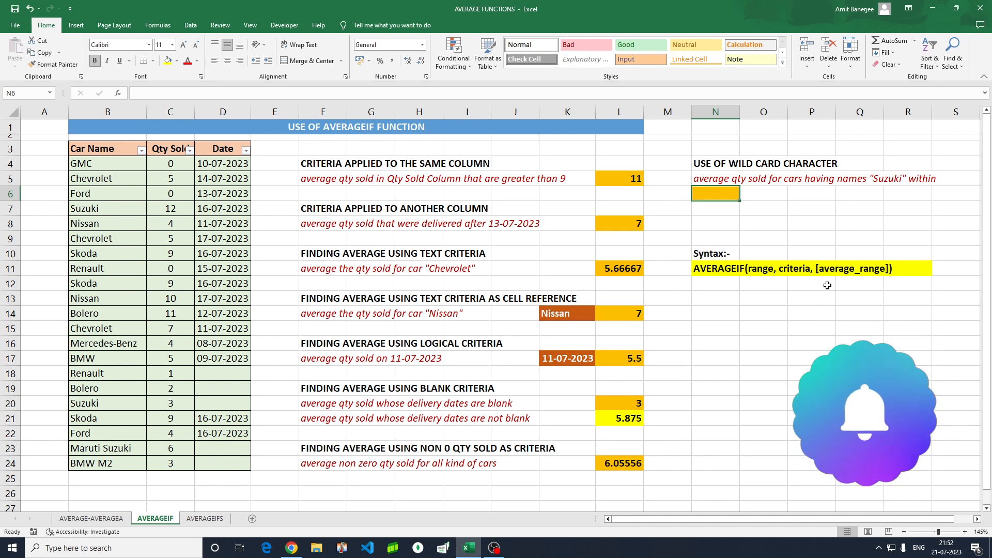
pyautogui.write('=avera')
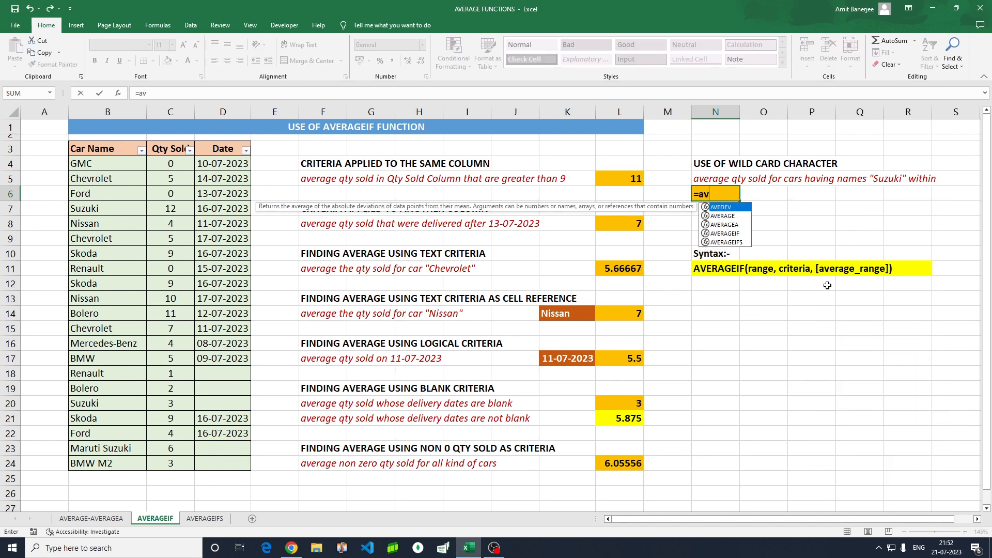
pyautogui.press('Down')
pyautogui.press('Down')
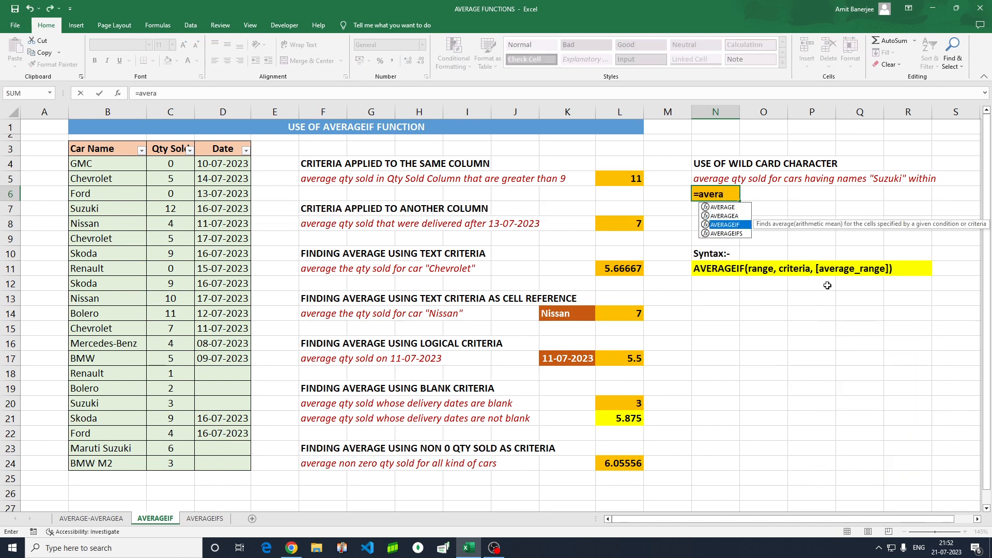
pyautogui.press('Tab')
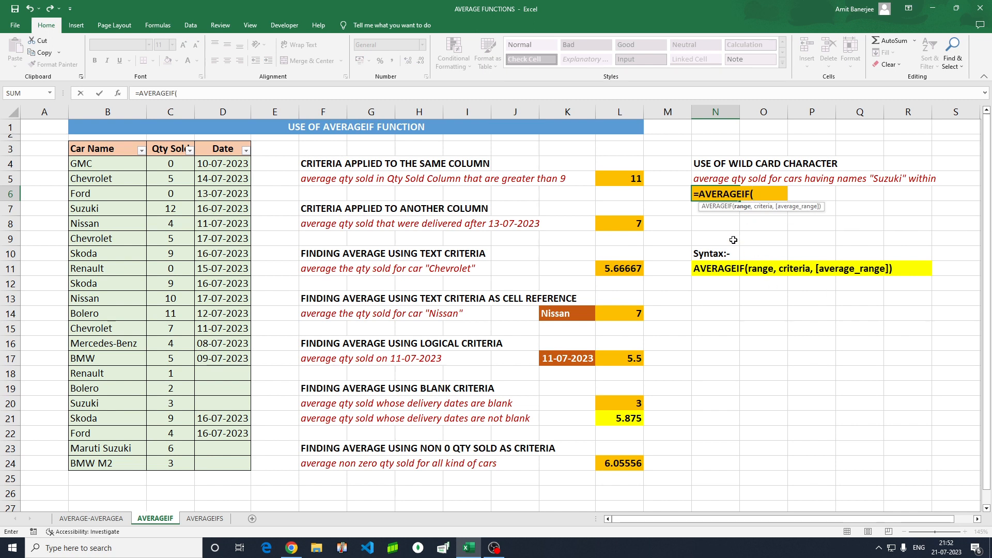
pyautogui.click(103, 162)
pyautogui.hotkey('ctrl', 'shift', 'Down')
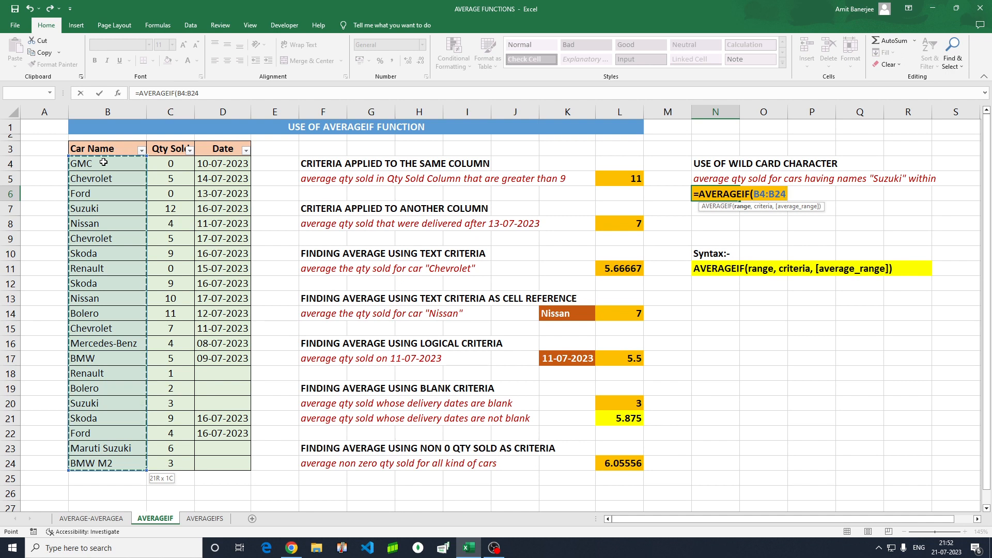
# Complete the AVERAGEIF formula in N6 with the criterion "*Suzuki*" and the Qty Sold values C4:C24 as the average range
pyautogui.write(',"*Suzuki*')
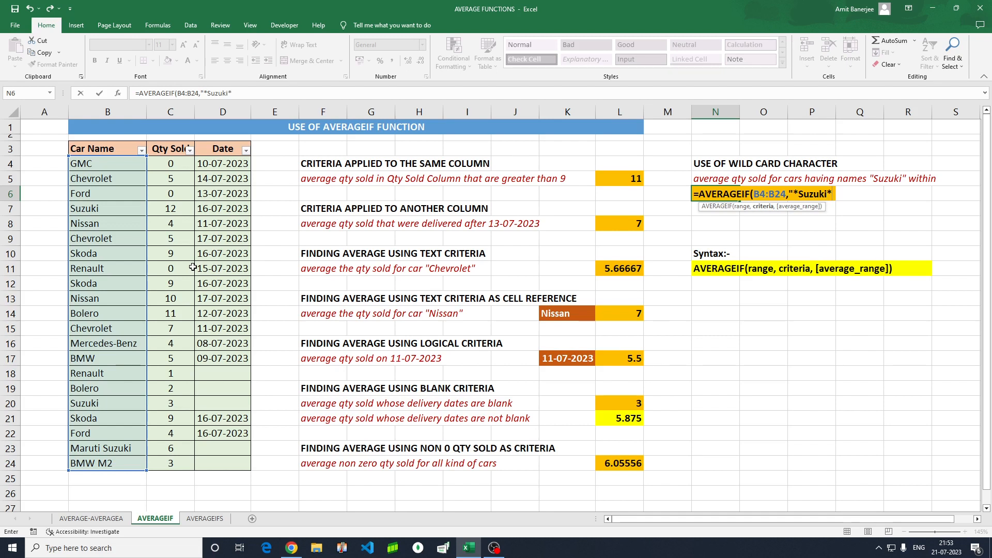
pyautogui.write('"')
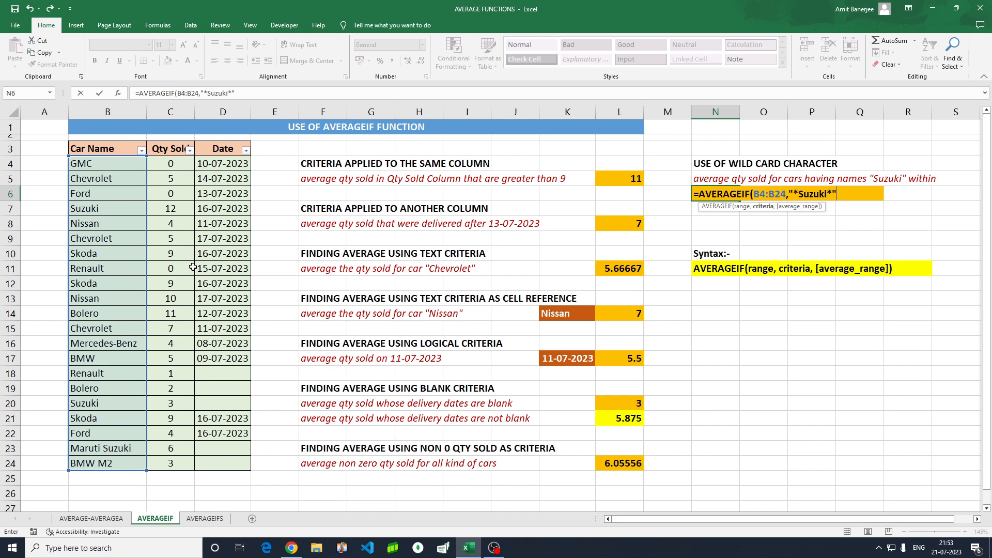
pyautogui.write(',')
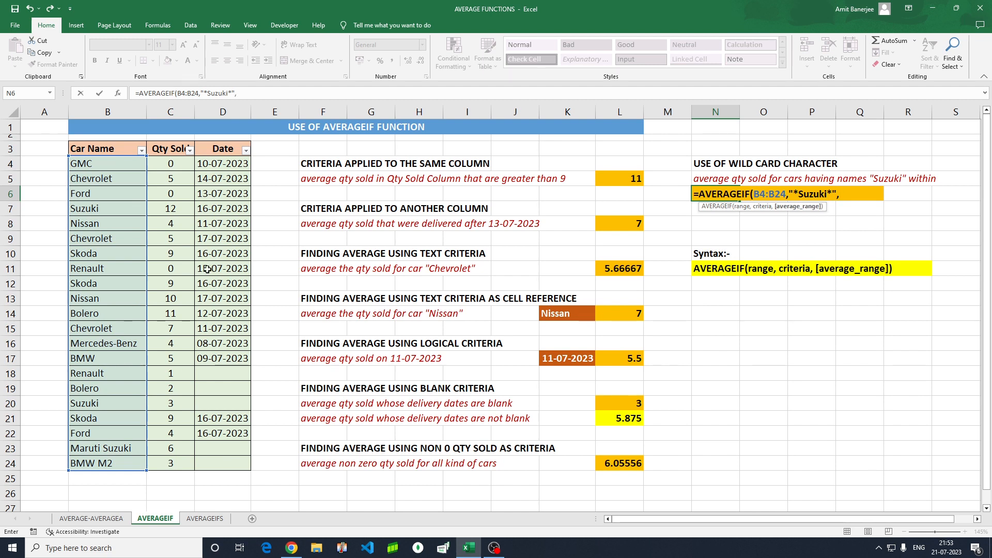
pyautogui.click(183, 165)
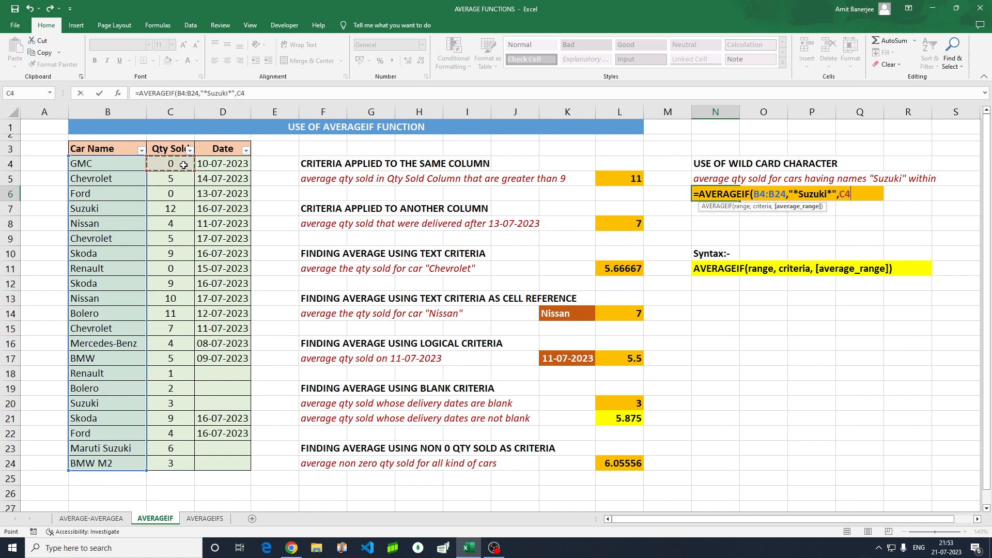
pyautogui.hotkey('ctrl', 'shift', 'Down')
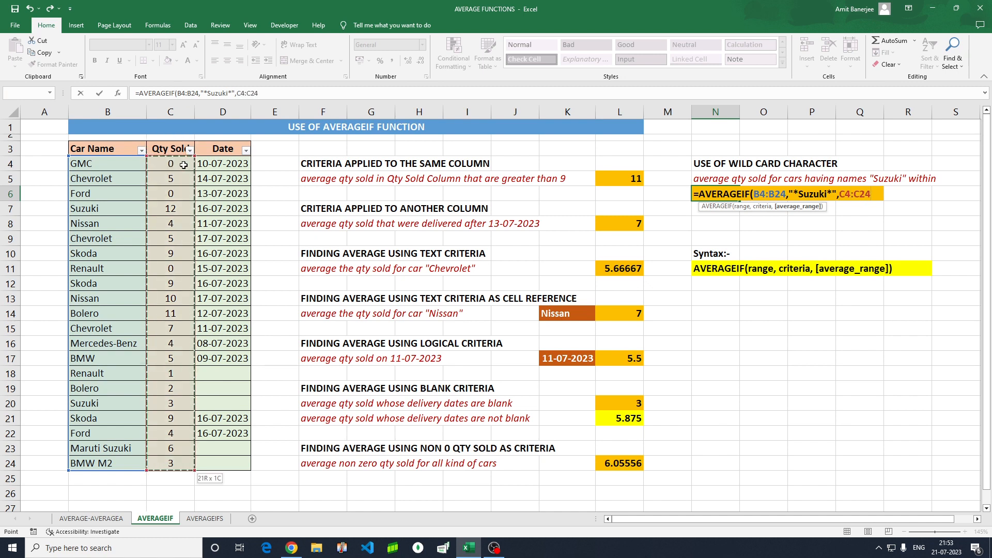
pyautogui.write(')')
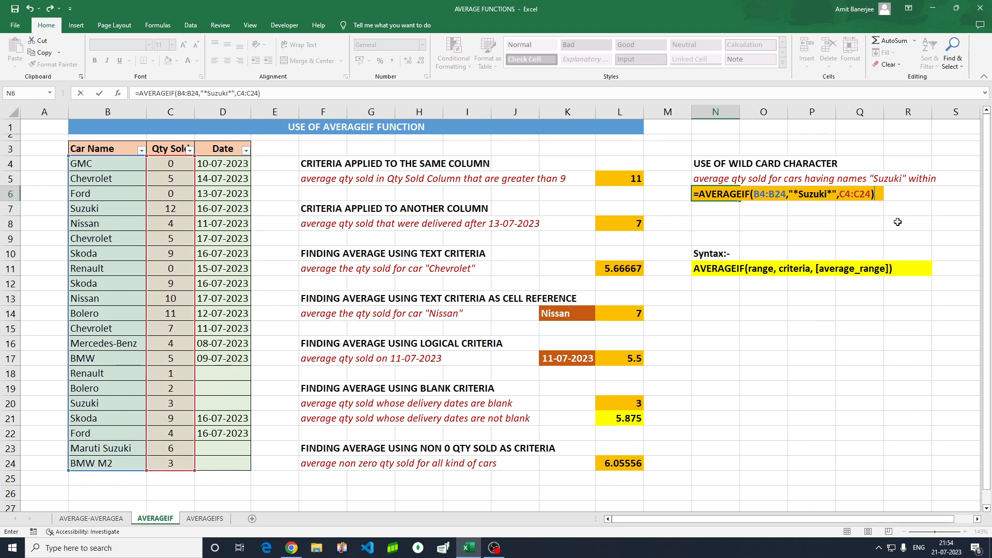
pyautogui.press('Return')
pyautogui.click(730, 195)
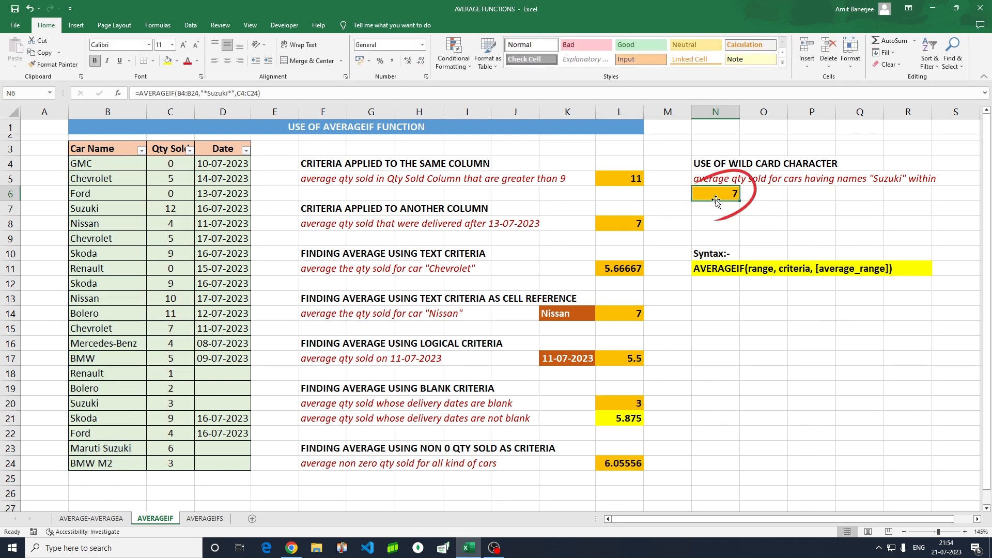
# Filter Car Name to Maruti Suzuki and Suzuki and select the Qty Sold values to check their average against N6
pyautogui.click(93, 452)
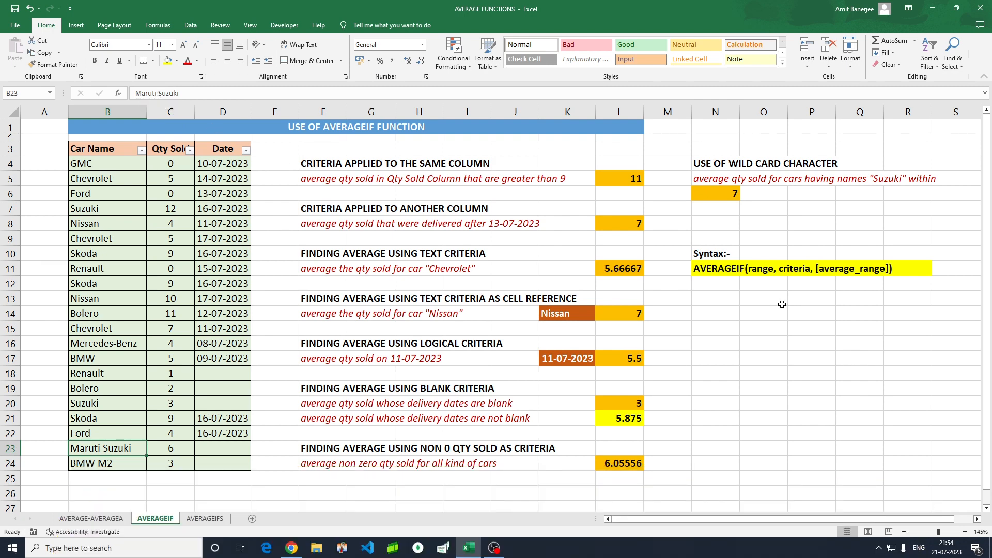
pyautogui.click(760, 220)
pyautogui.click(726, 196)
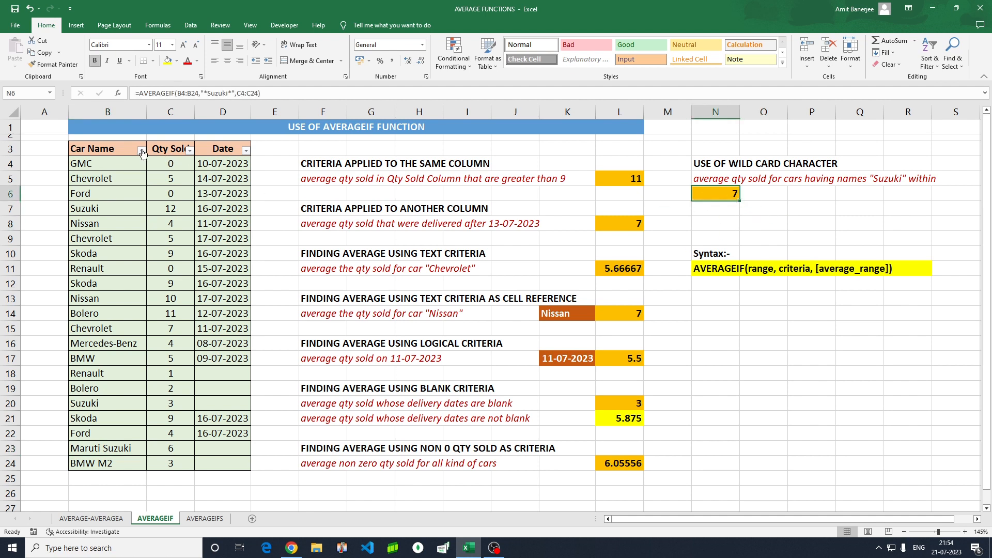
pyautogui.click(141, 151)
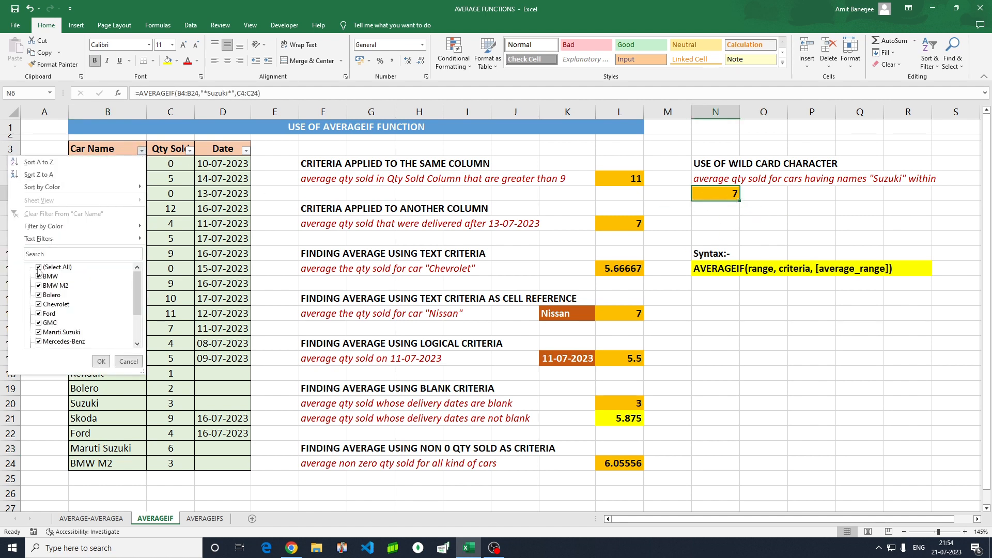
pyautogui.click(39, 267)
pyautogui.click(39, 332)
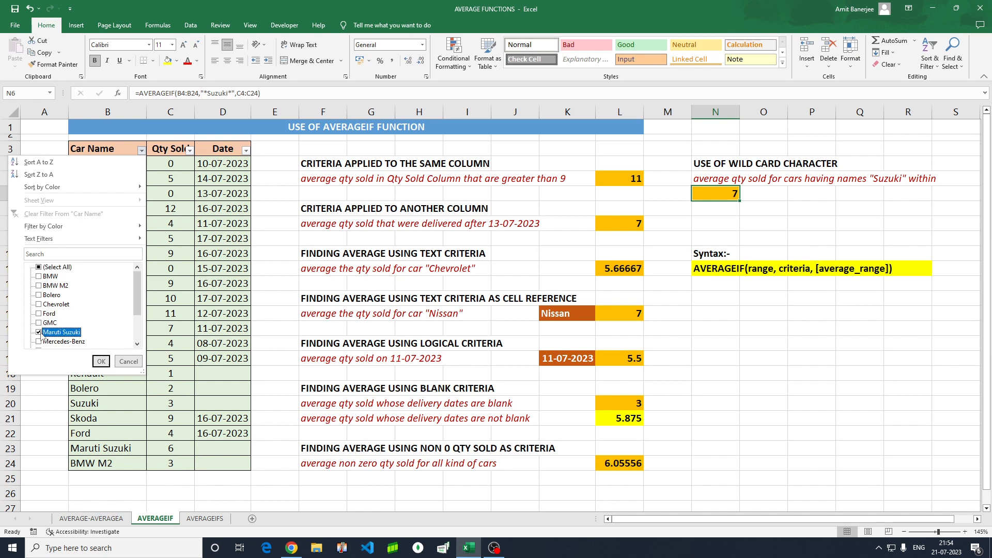
pyautogui.scroll(-2, 77, 325)
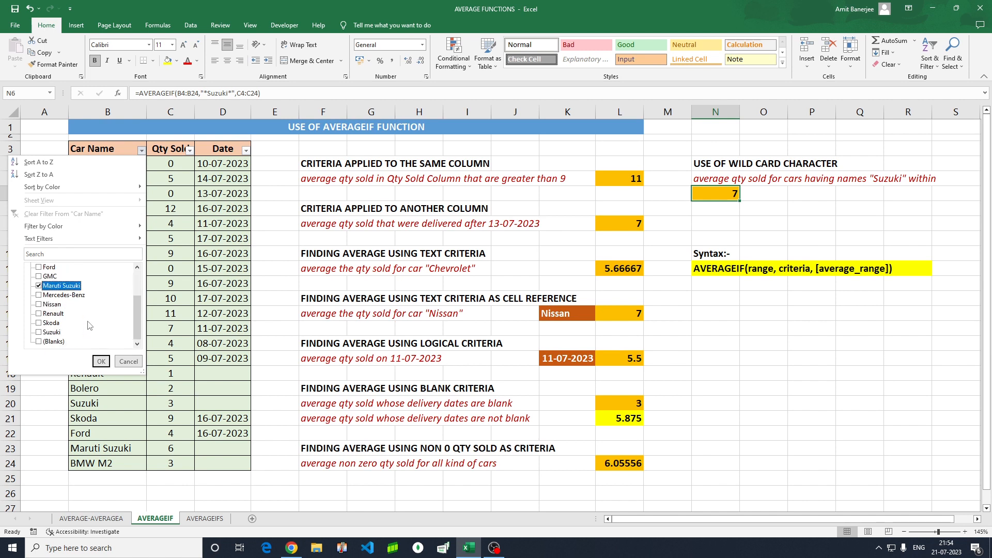
pyautogui.click(39, 332)
pyautogui.click(101, 362)
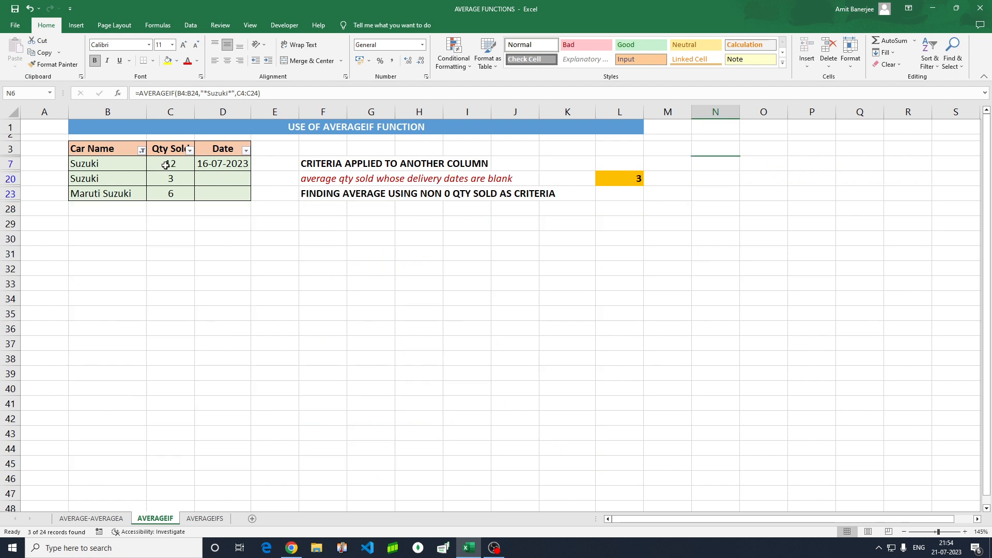
pyautogui.click(171, 164)
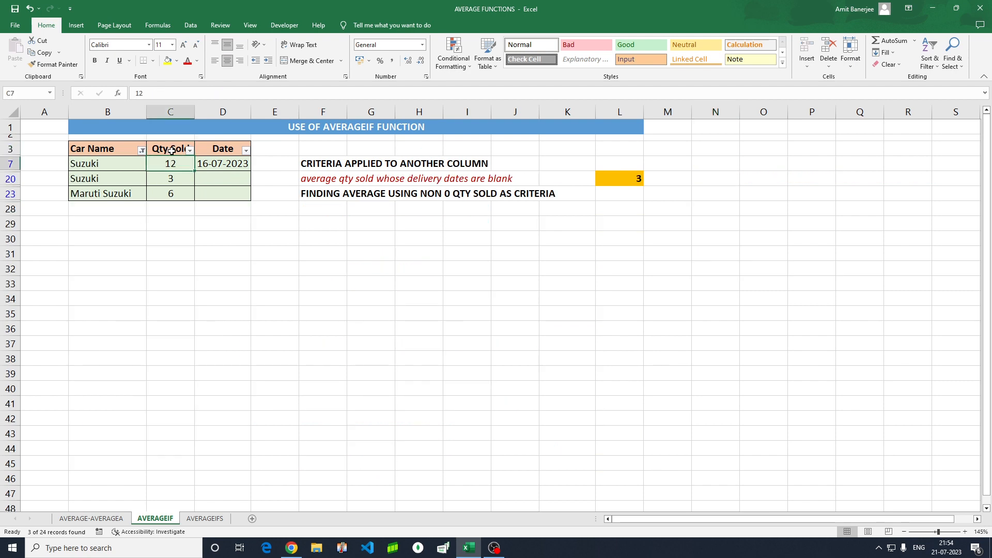
pyautogui.hotkey('ctrl', 'shift', 'Down')
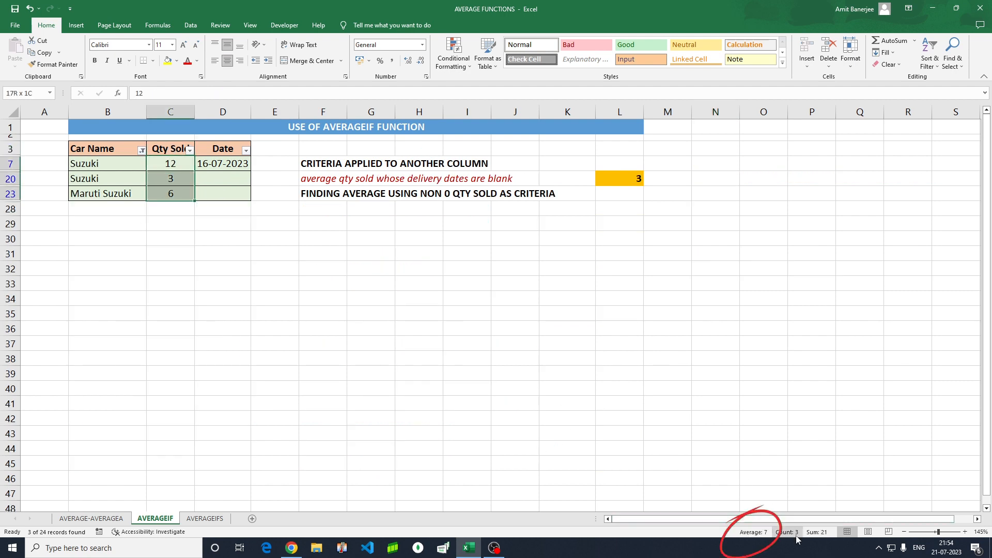
# Restore all entries in the Car Name filter and deselect the Qty Sold cells
pyautogui.click(141, 150)
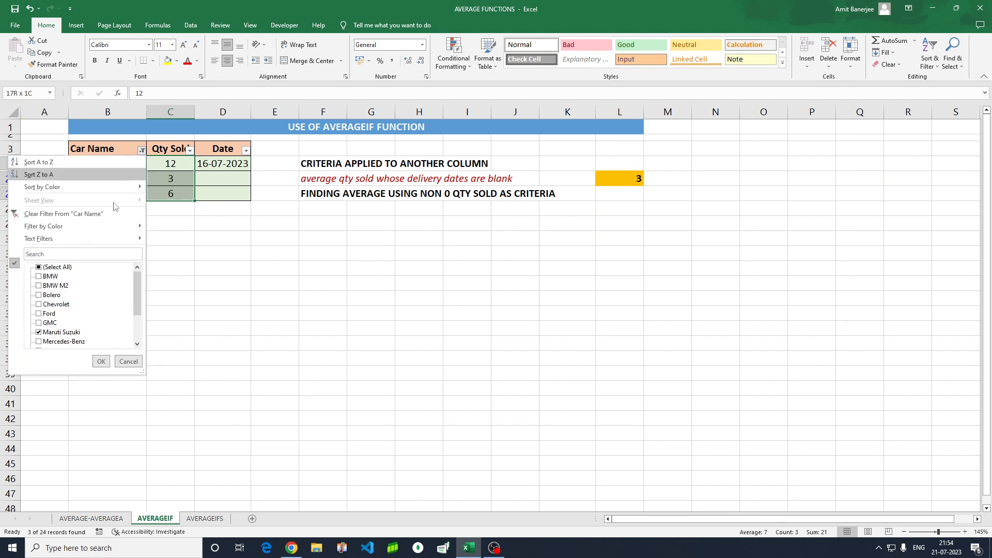
pyautogui.click(52, 267)
pyautogui.click(101, 362)
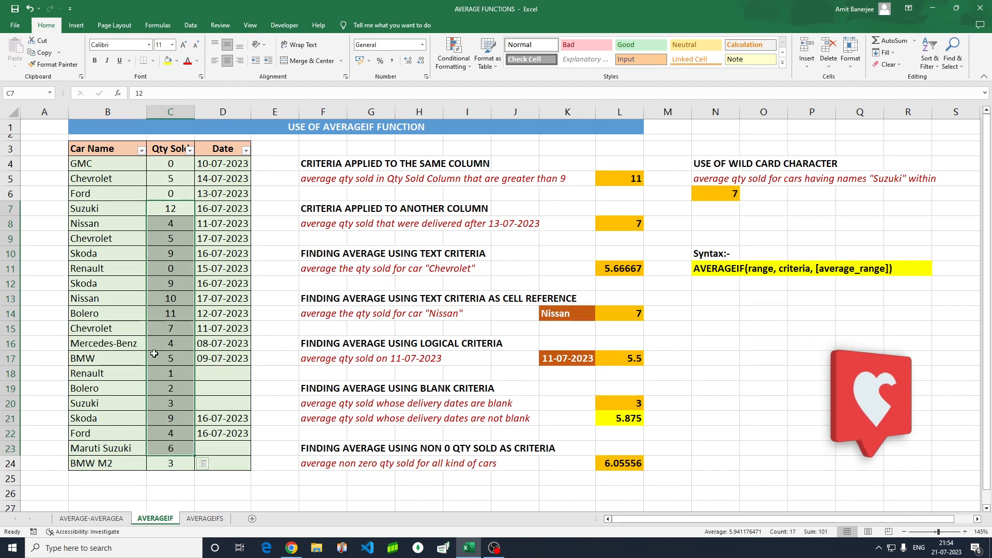
pyautogui.click(706, 198)
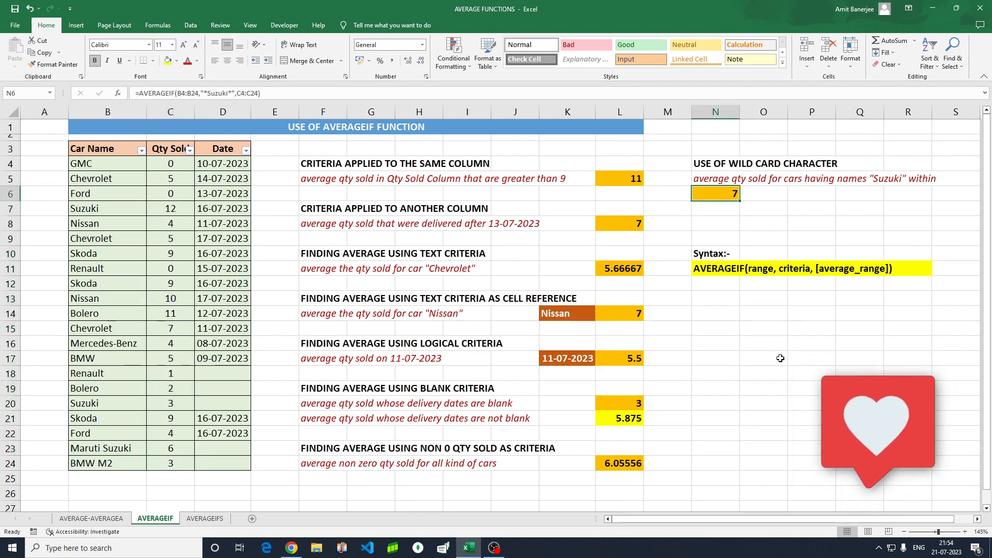
pyautogui.click(768, 344)
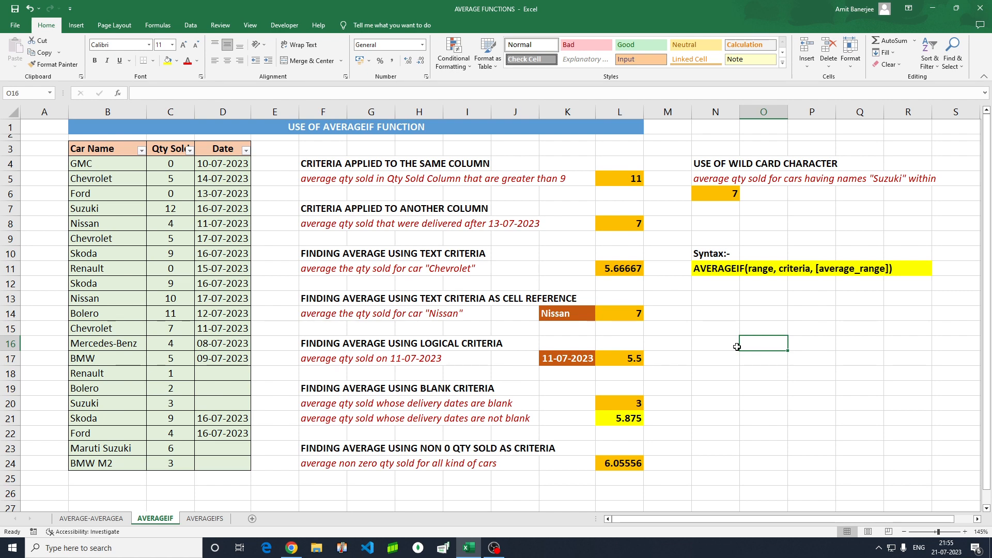
# Switch to the AVERAGEIFS sheet and review the text criteria task with its North region criterion in P6
pyautogui.click(208, 521)
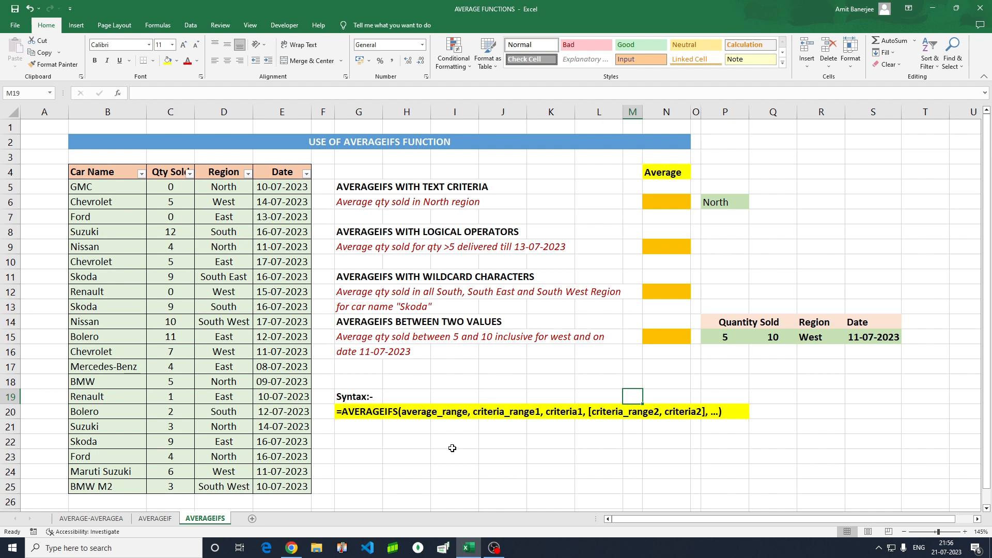
pyautogui.click(339, 187)
pyautogui.click(326, 187)
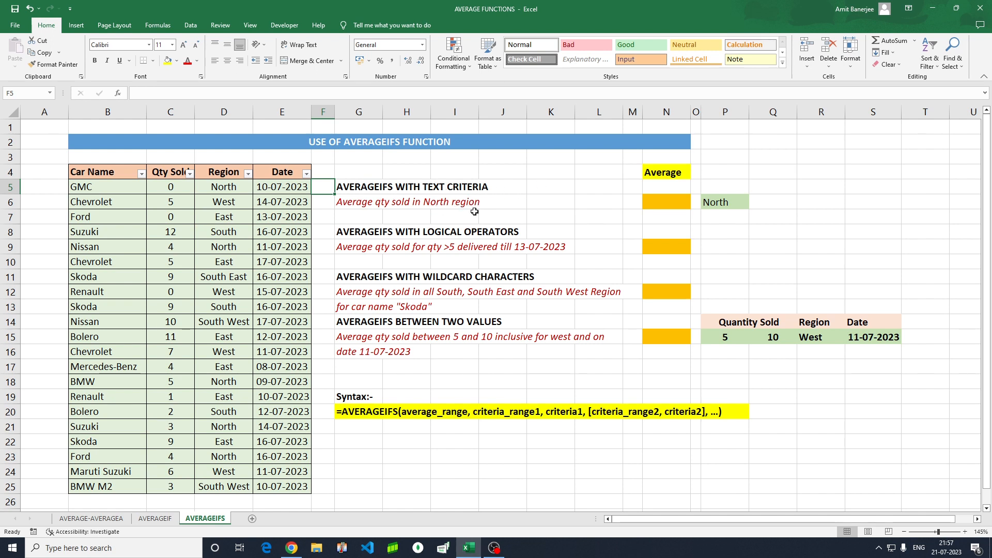
pyautogui.click(718, 203)
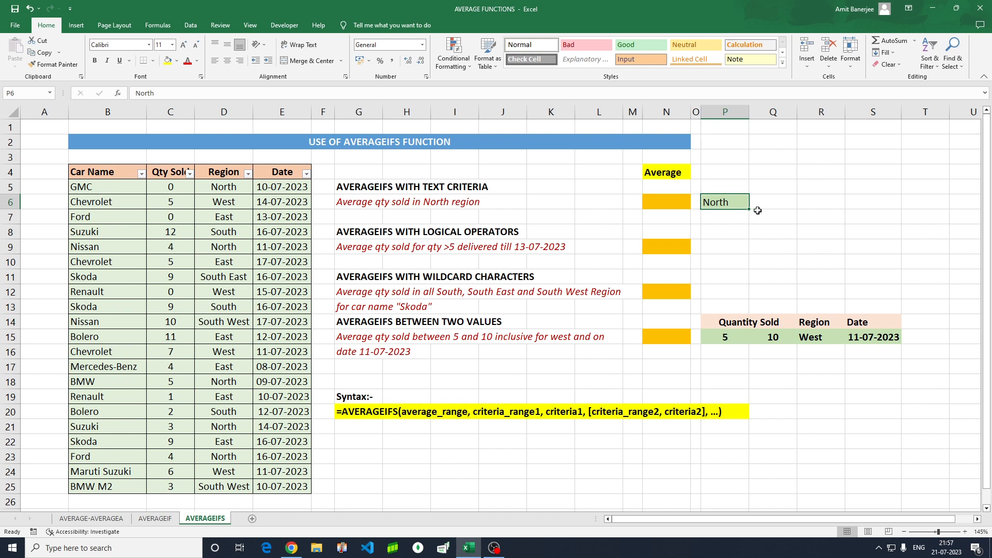
# Start an AVERAGEIFS formula in N6 with the Qty Sold values C5:C25 as the average range
pyautogui.click(647, 201)
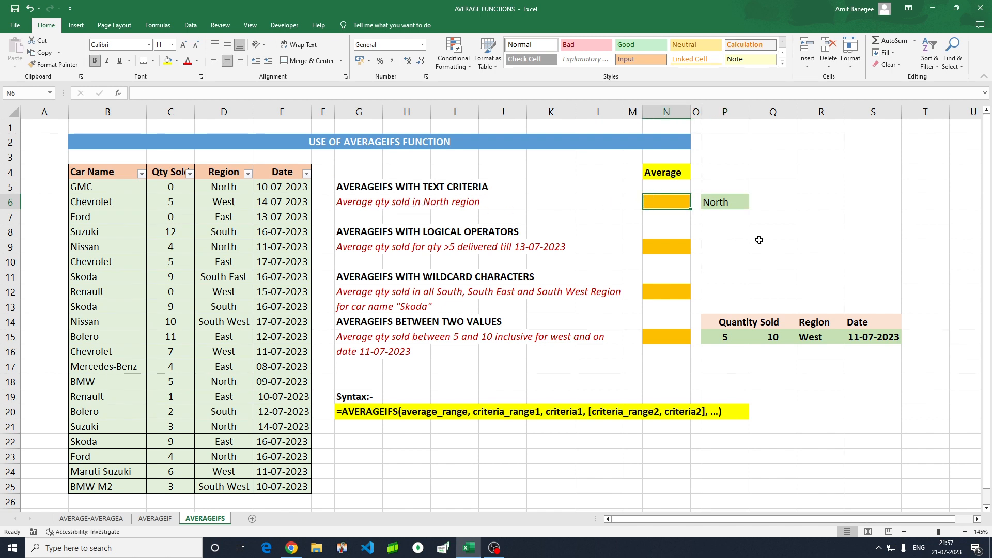
pyautogui.write('=')
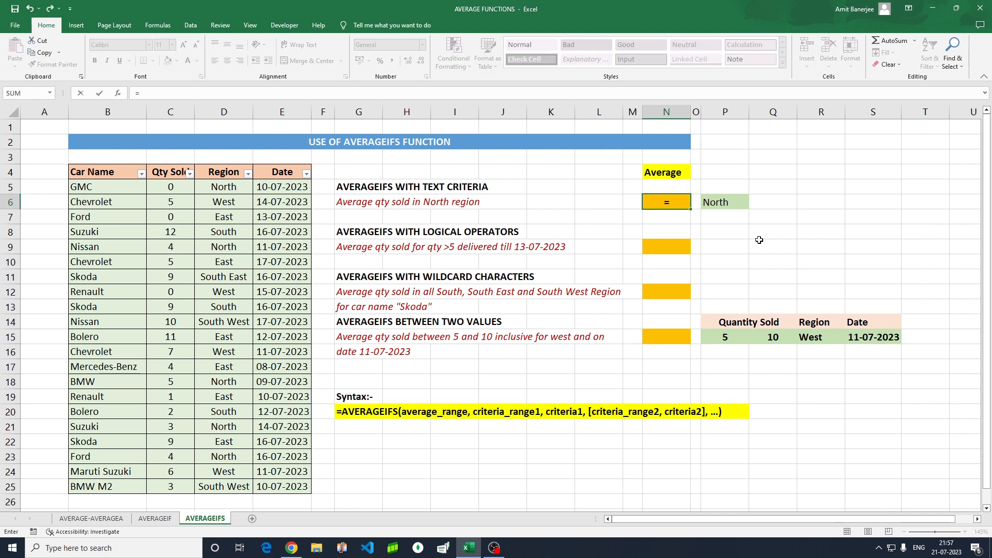
pyautogui.write('avera')
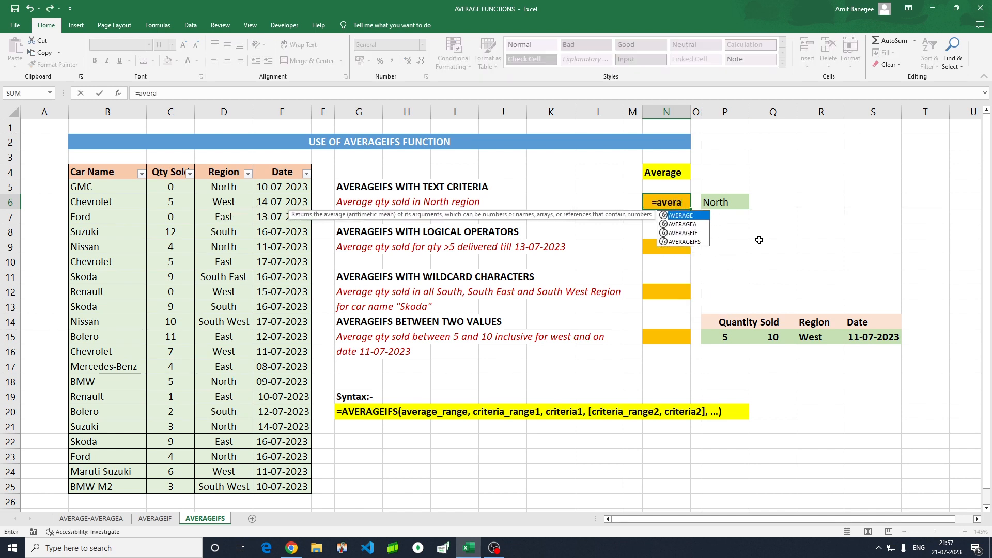
pyautogui.press('Down')
pyautogui.press('Down')
pyautogui.press('Down')
pyautogui.press('Tab')
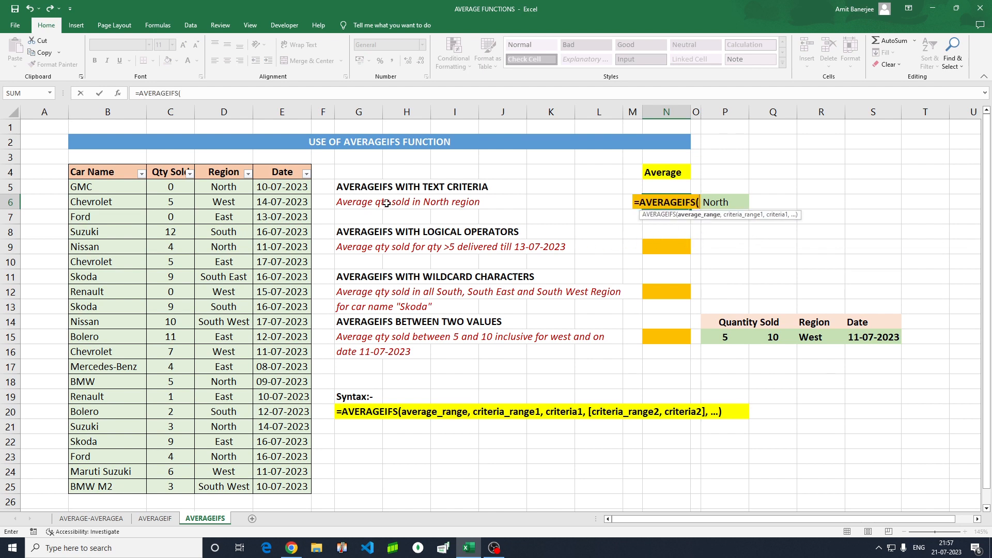
pyautogui.click(172, 188)
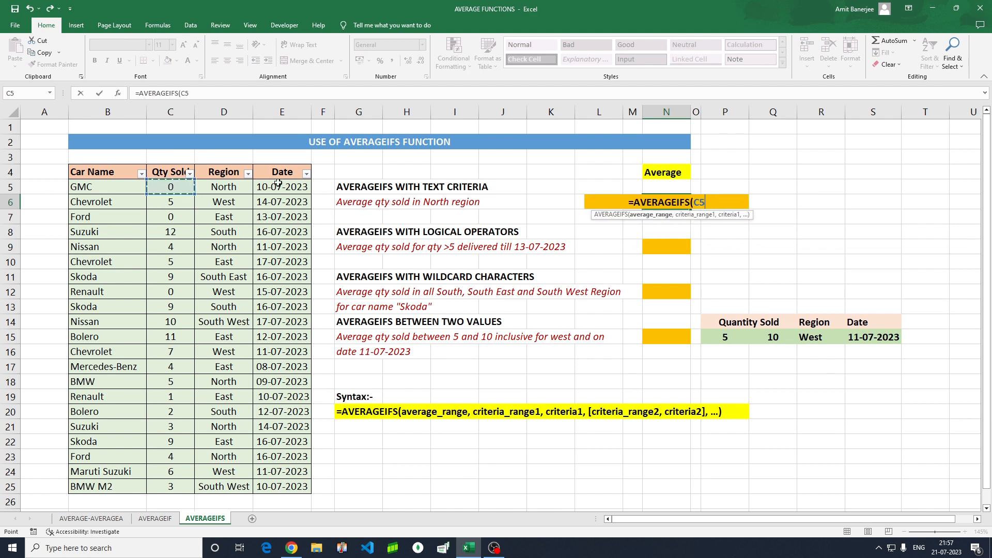
pyautogui.hotkey('ctrl', 'shift', 'Down')
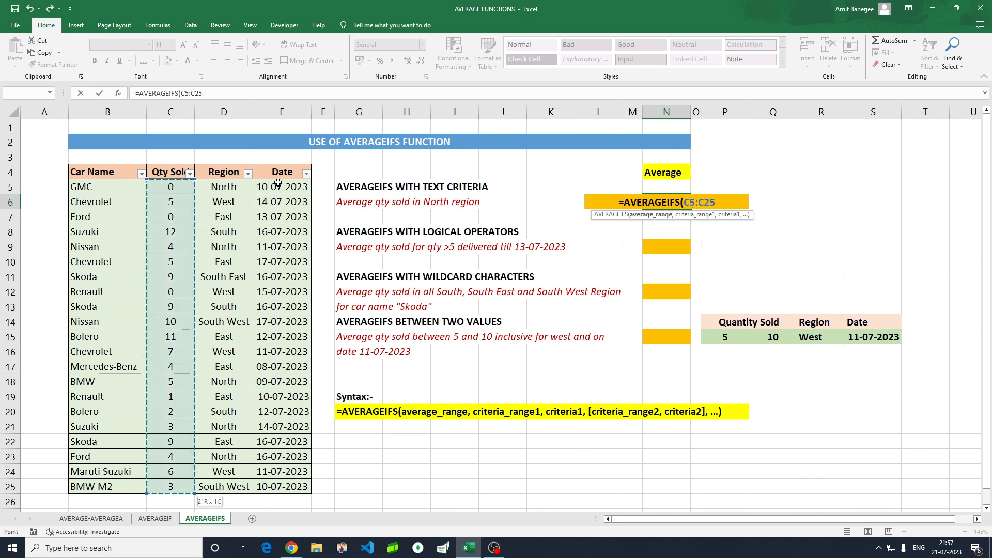
pyautogui.write(',')
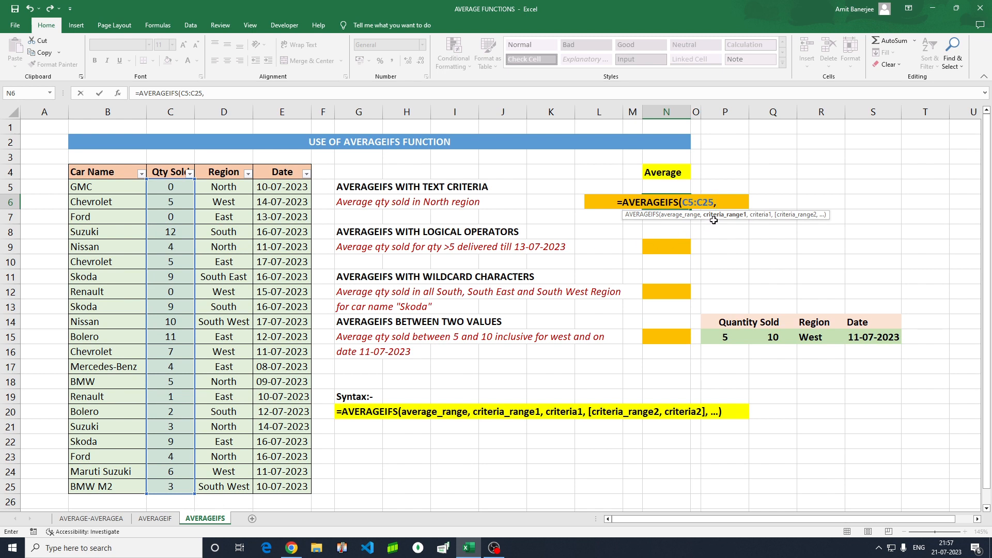
# Complete the N6 formula with the Region cells D5:D25 as the criteria range and P6 as the criterion
pyautogui.click(219, 186)
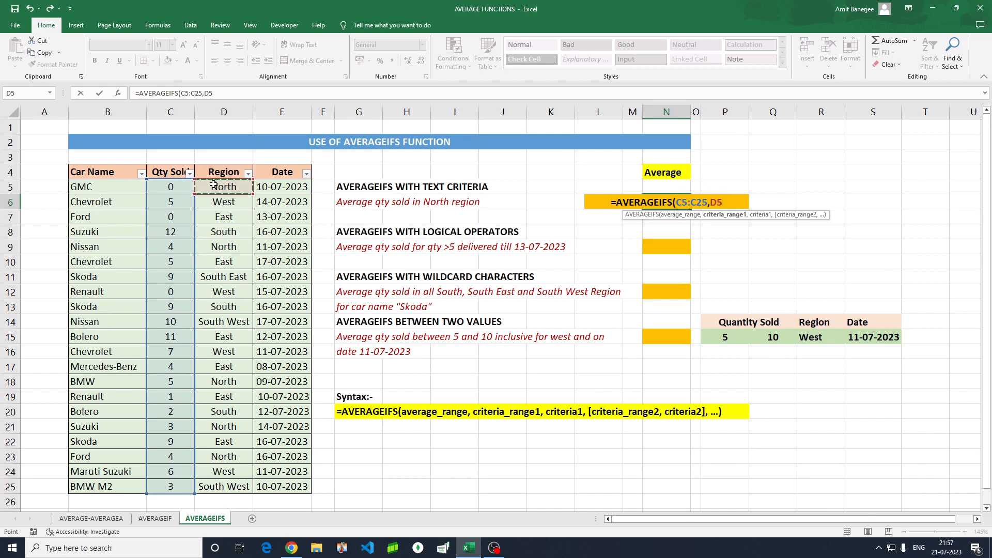
pyautogui.hotkey('ctrl', 'shift', 'Down')
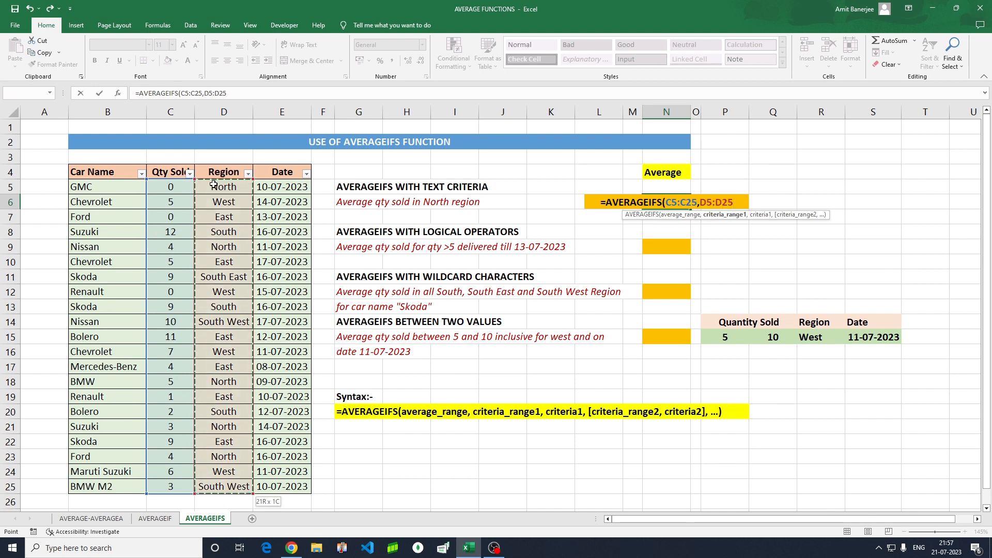
pyautogui.write(',')
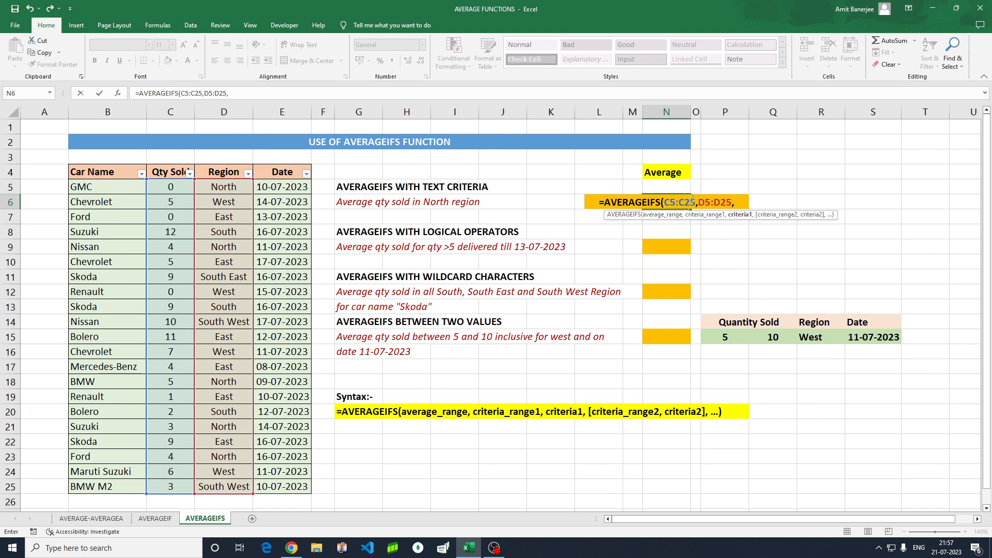
pyautogui.click(712, 191)
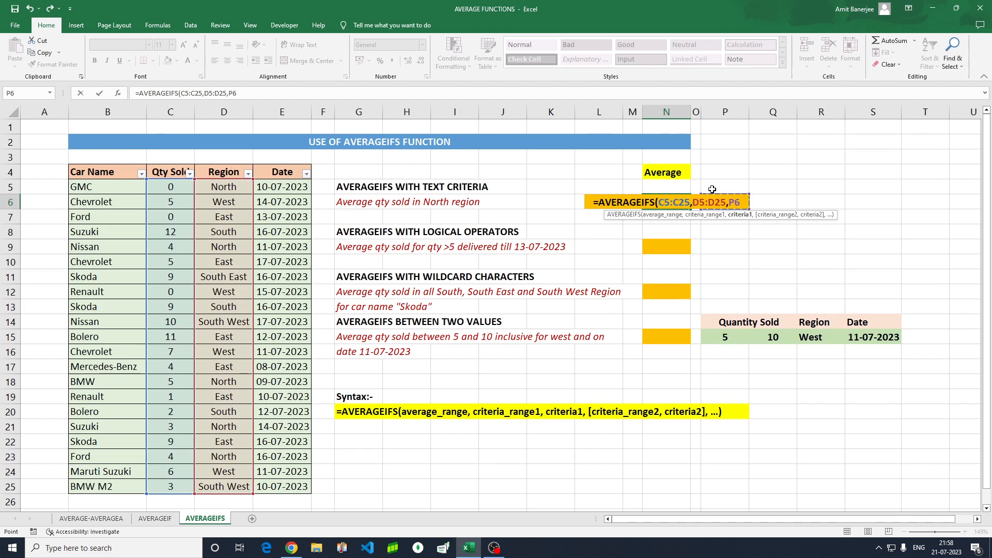
pyautogui.write(')')
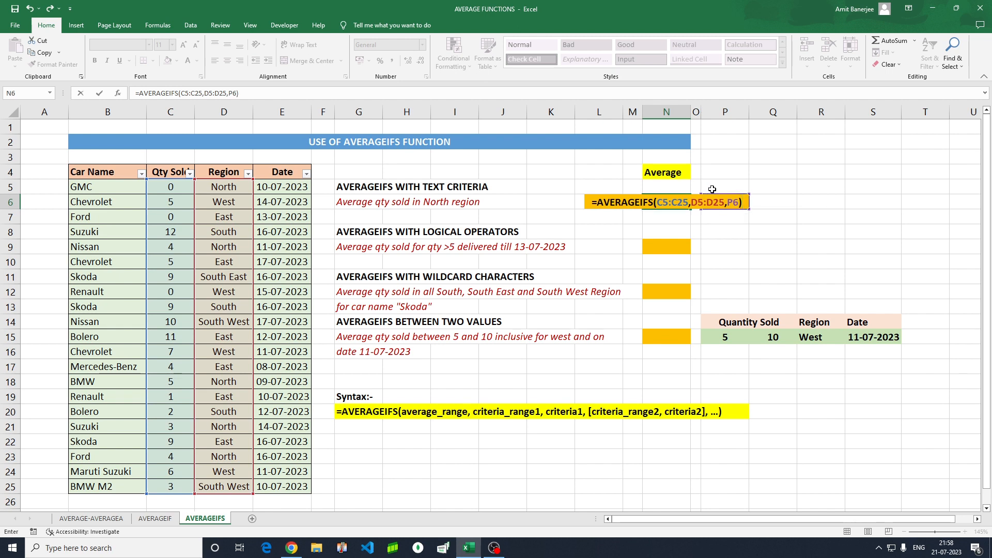
pyautogui.press('Return')
pyautogui.click(669, 201)
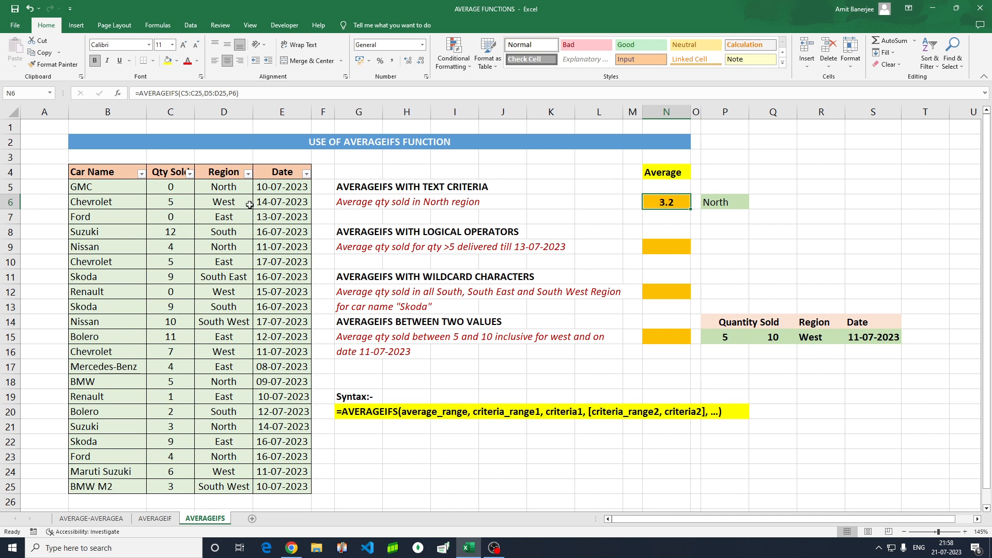
# Filter the Region column to North only and select the remaining Qty Sold values to check their average
pyautogui.click(249, 175)
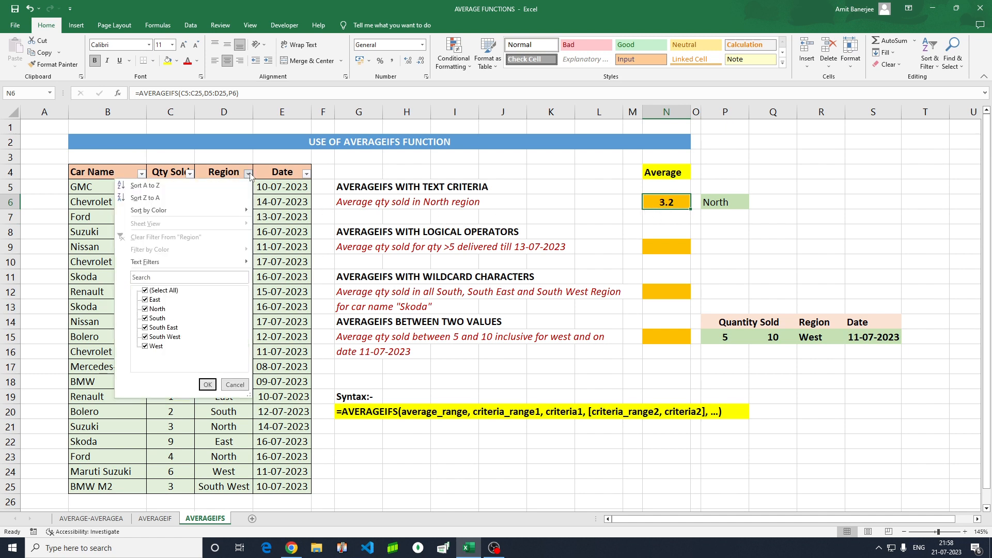
pyautogui.click(146, 292)
pyautogui.click(145, 309)
pyautogui.click(206, 385)
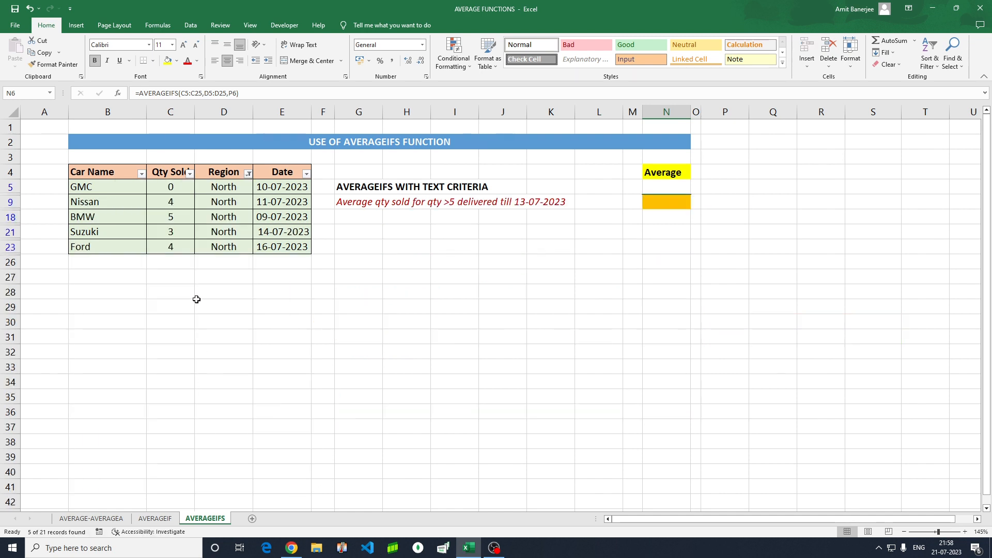
pyautogui.click(172, 174)
pyautogui.press('Down')
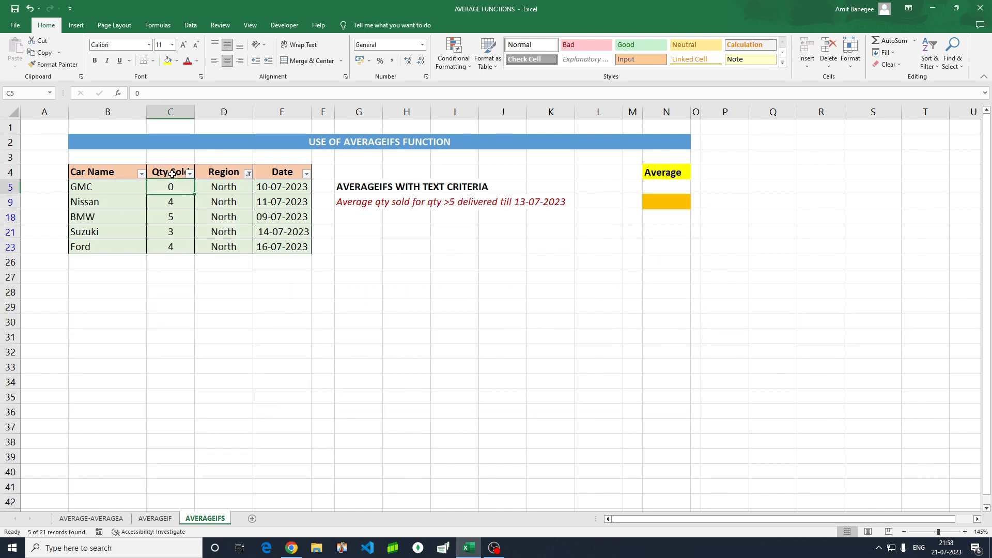
pyautogui.hotkey('ctrl', 'shift', 'Down')
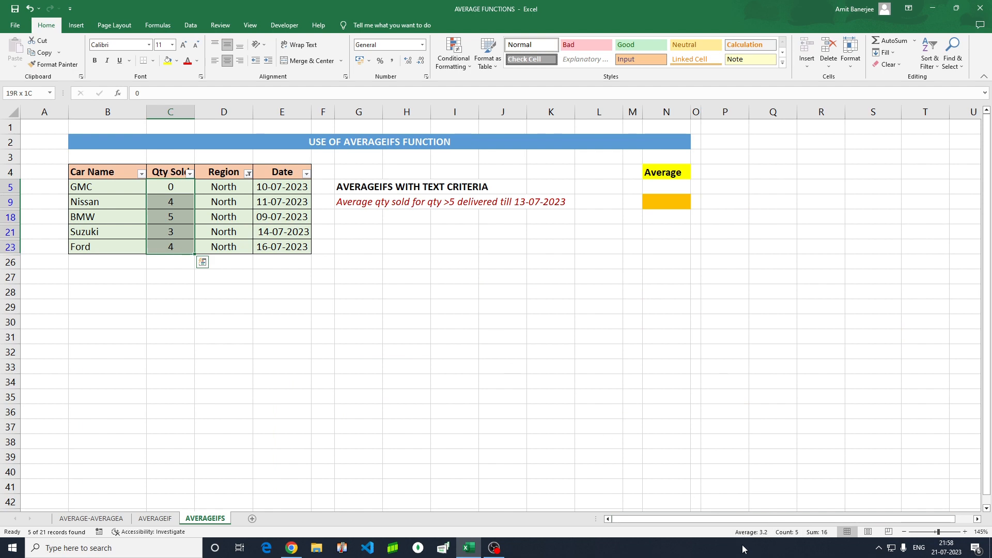
# Restore all entries in the Region filter and return to the N6 result cell
pyautogui.click(249, 174)
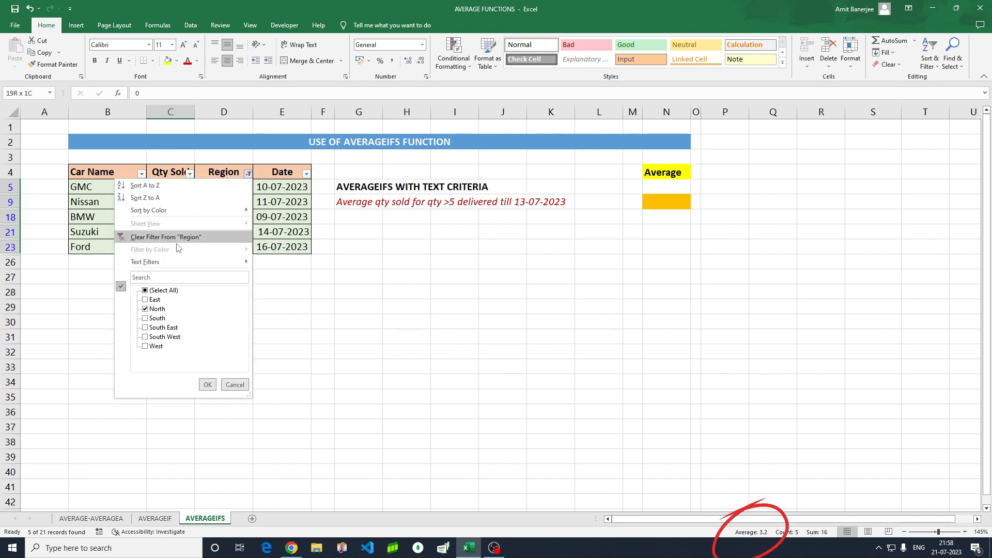
pyautogui.click(150, 288)
pyautogui.click(204, 383)
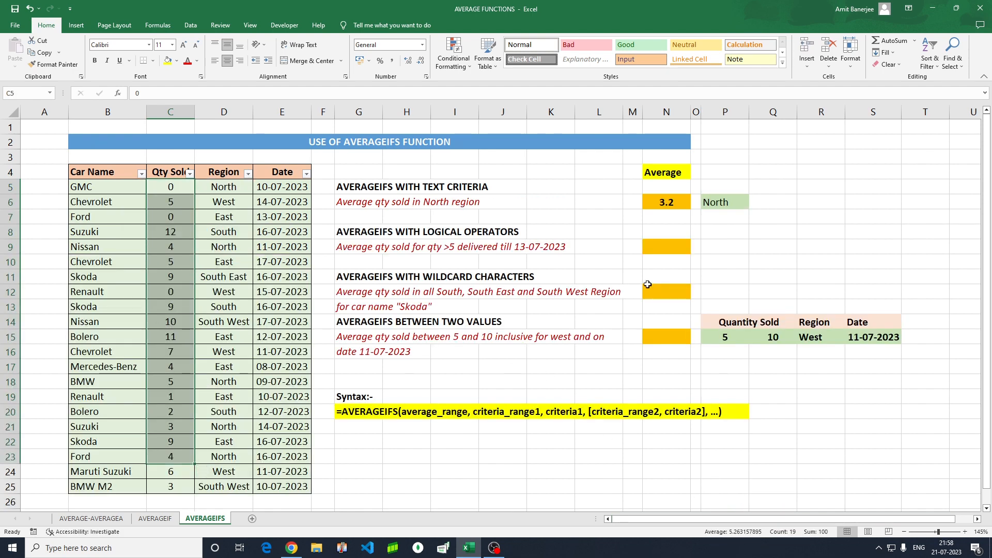
pyautogui.click(676, 205)
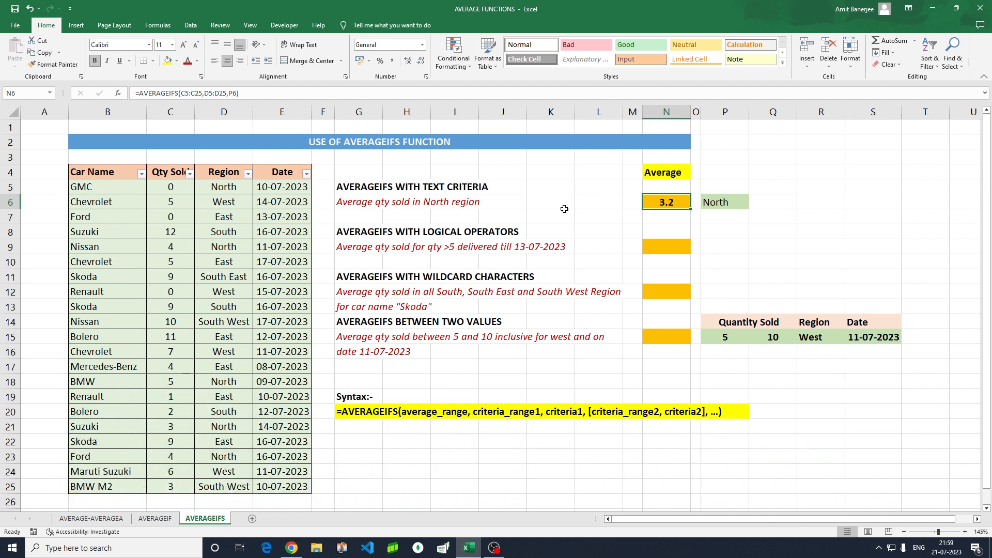
# Start an AVERAGEIFS formula in N9 for the logical operators task, with Qty Sold values C5:C25 as the average range
pyautogui.click(333, 233)
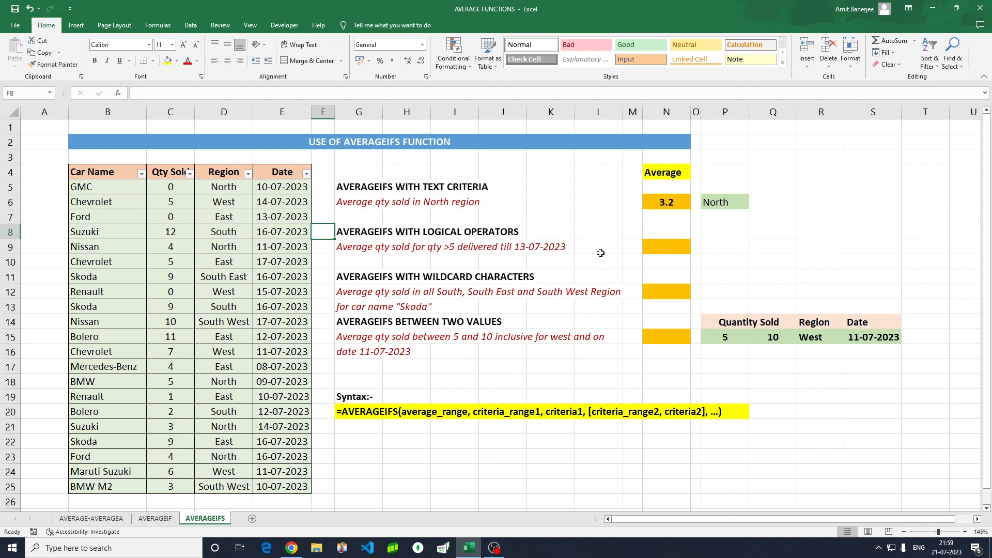
pyautogui.click(682, 251)
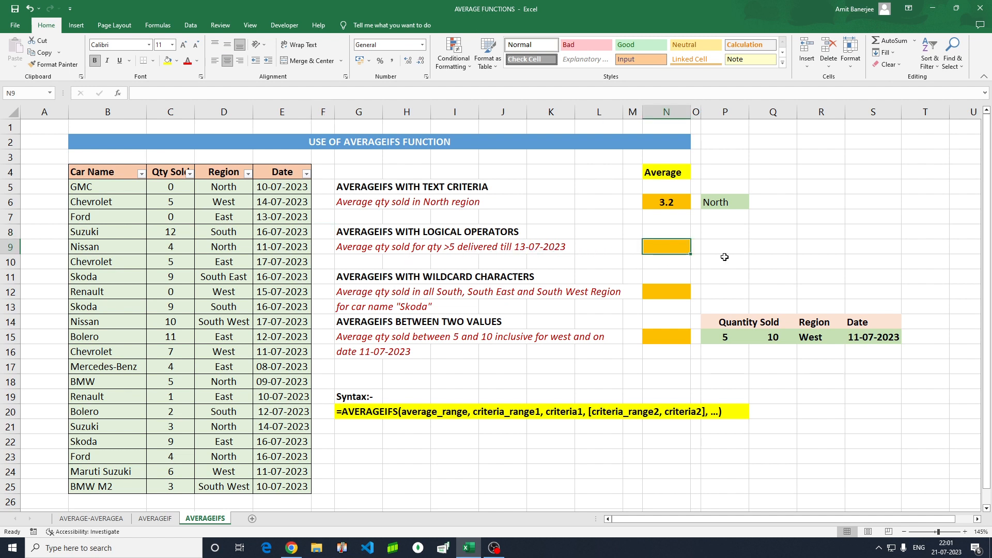
pyautogui.write('=')
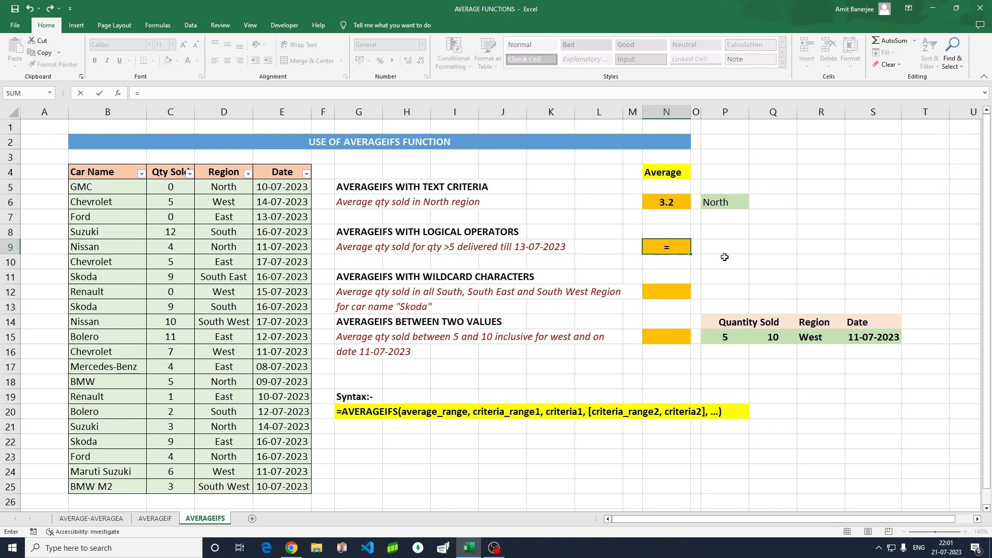
pyautogui.write('aver')
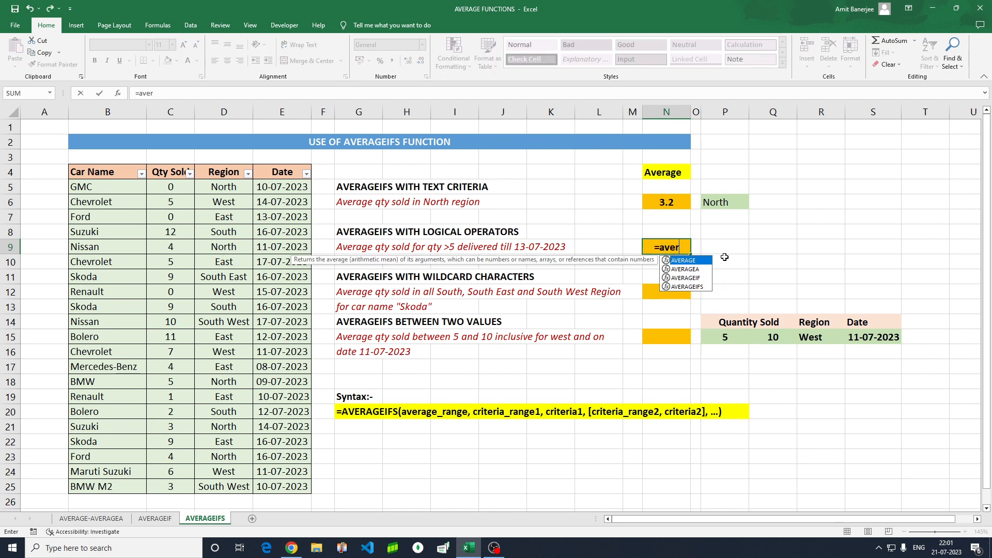
pyautogui.press('Down')
pyautogui.press('Down')
pyautogui.press('Down')
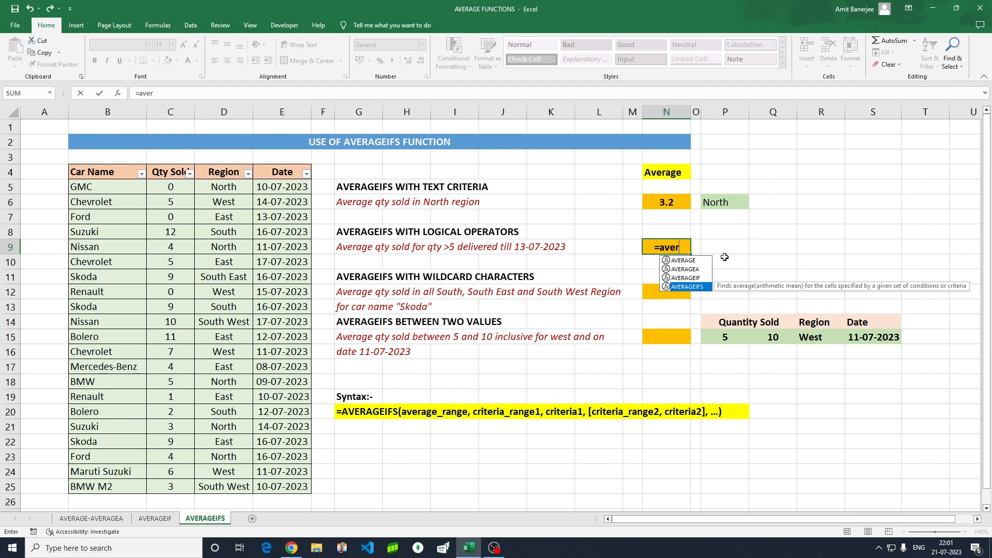
pyautogui.press('Tab')
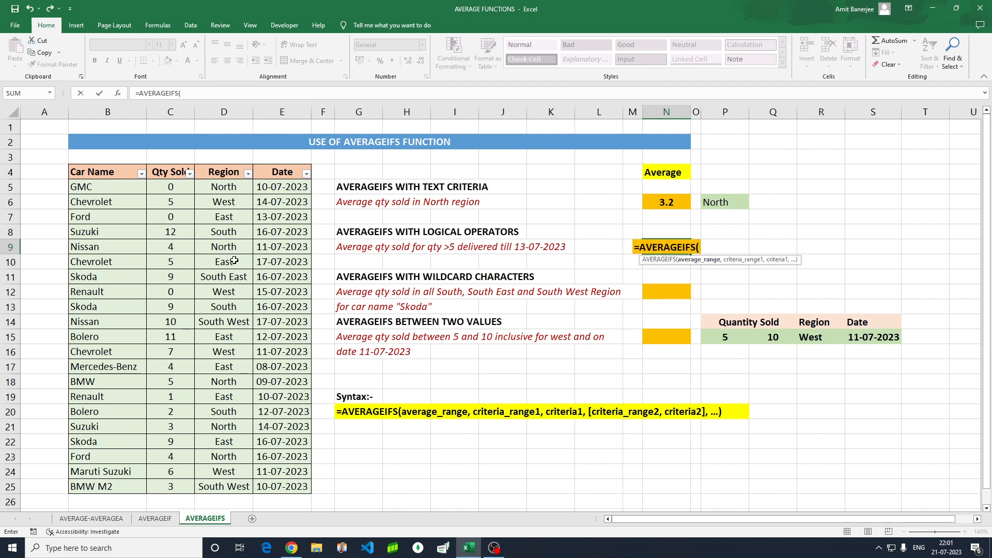
pyautogui.click(176, 190)
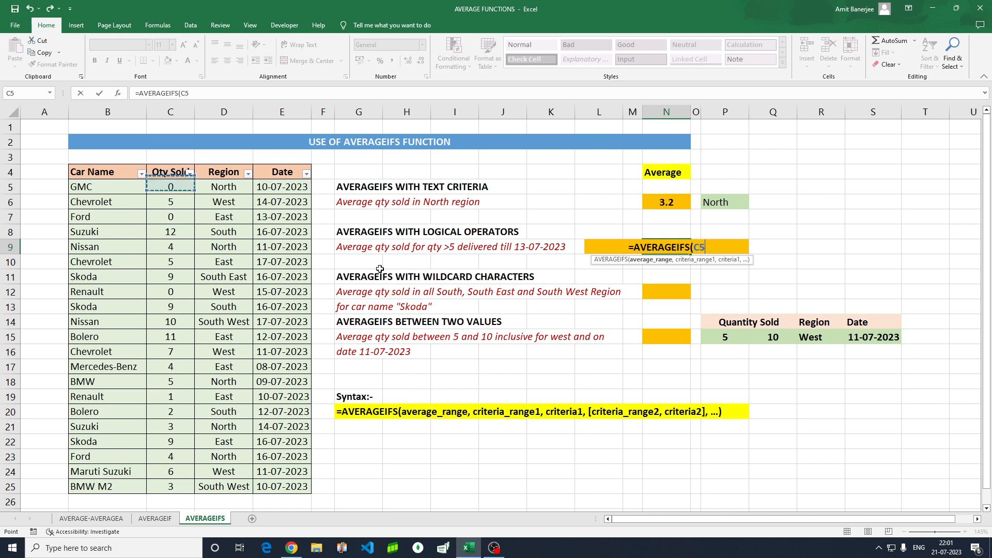
pyautogui.hotkey('ctrl', 'shift', 'Down')
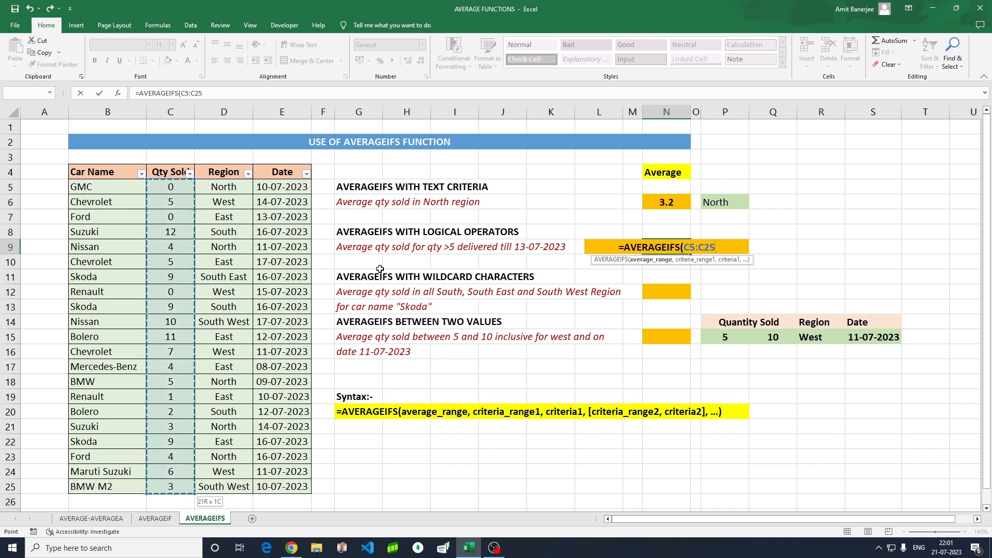
pyautogui.write(',')
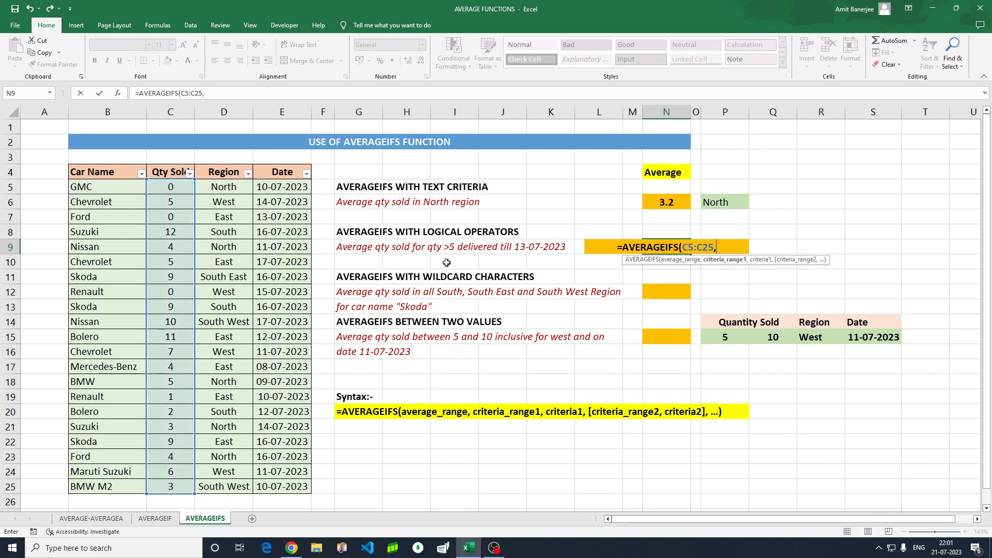
# Add Qty Sold C5:C25 as the first criteria range in the N9 formula, with ">5" as its criterion
pyautogui.click(183, 188)
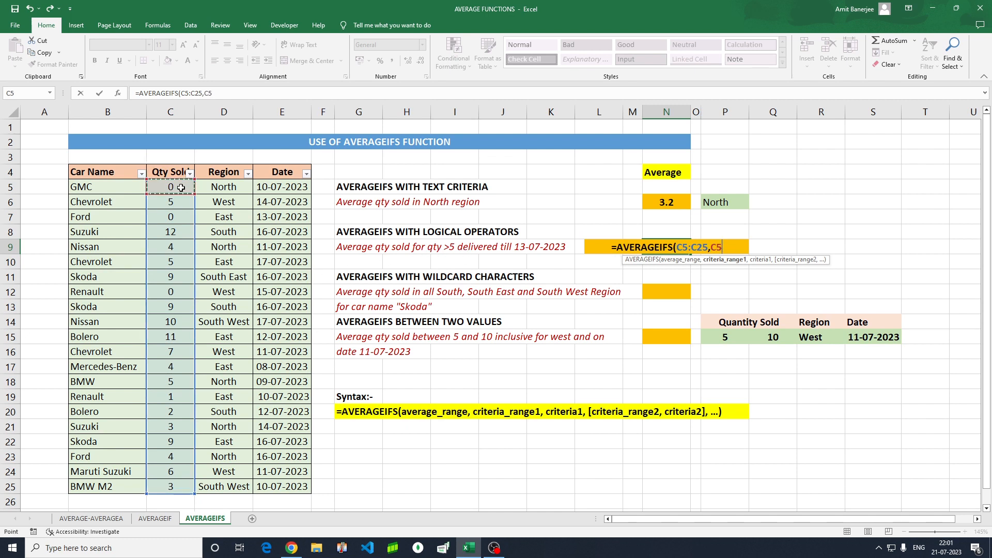
pyautogui.hotkey('ctrl', 'shift', 'Down')
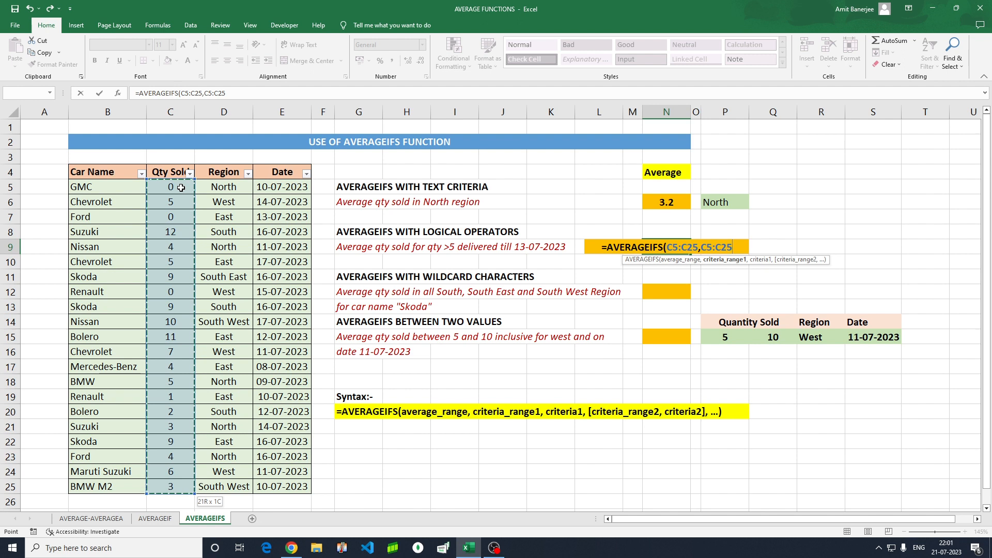
pyautogui.write(',')
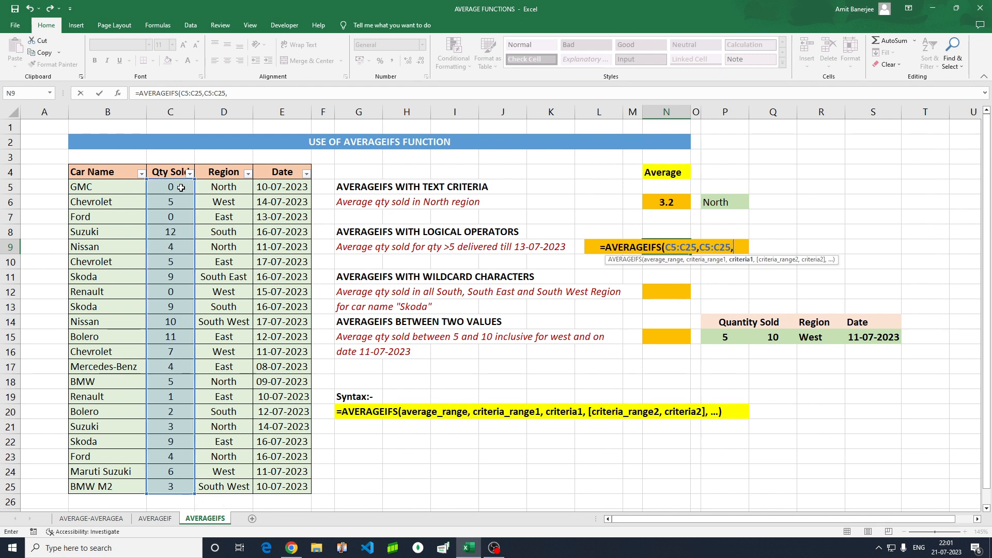
pyautogui.write('">')
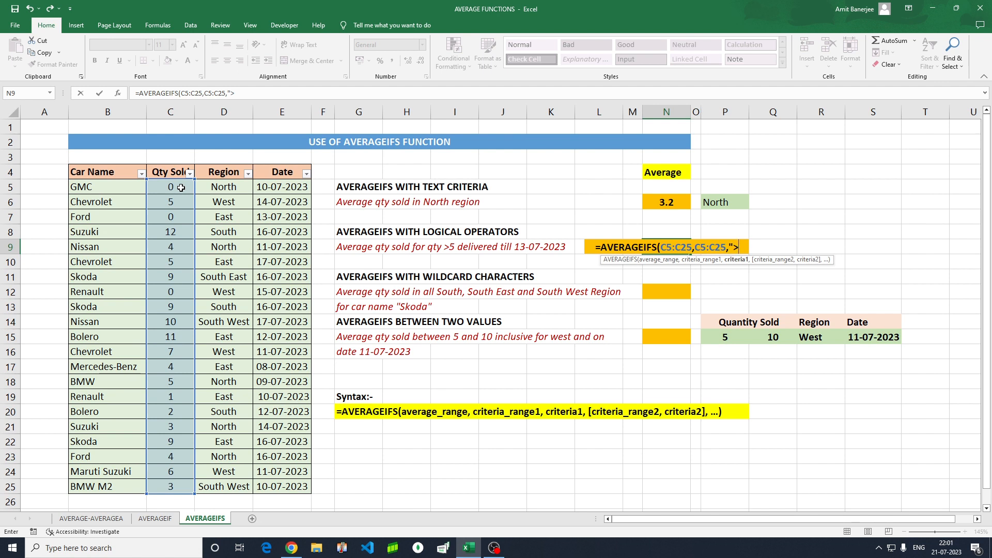
pyautogui.write('5"')
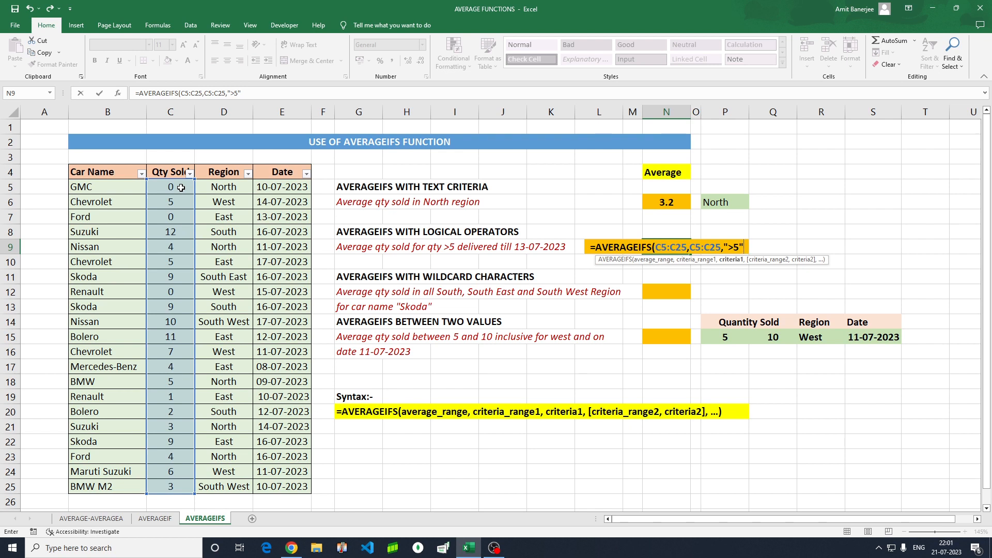
pyautogui.write(',')
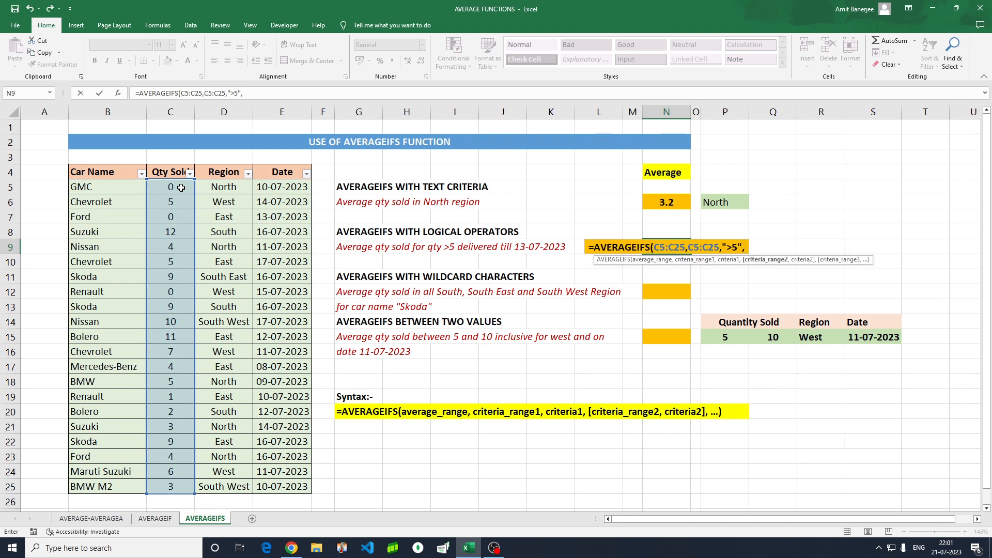
# Add the Date cells E5:E25 as the second criteria range in the N9 formula
pyautogui.click(280, 189)
pyautogui.hotkey('ctrl', 'shift', 'Down')
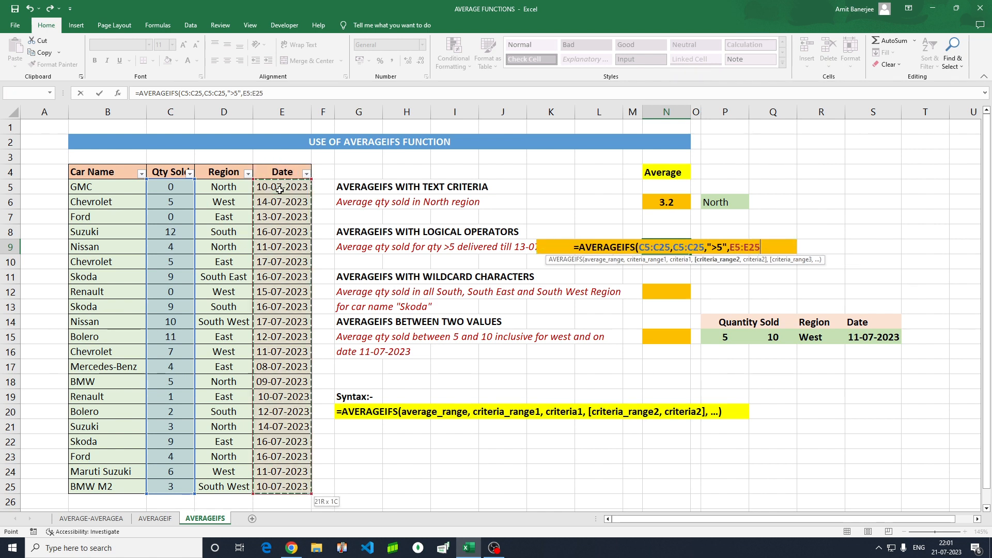
pyautogui.write(',')
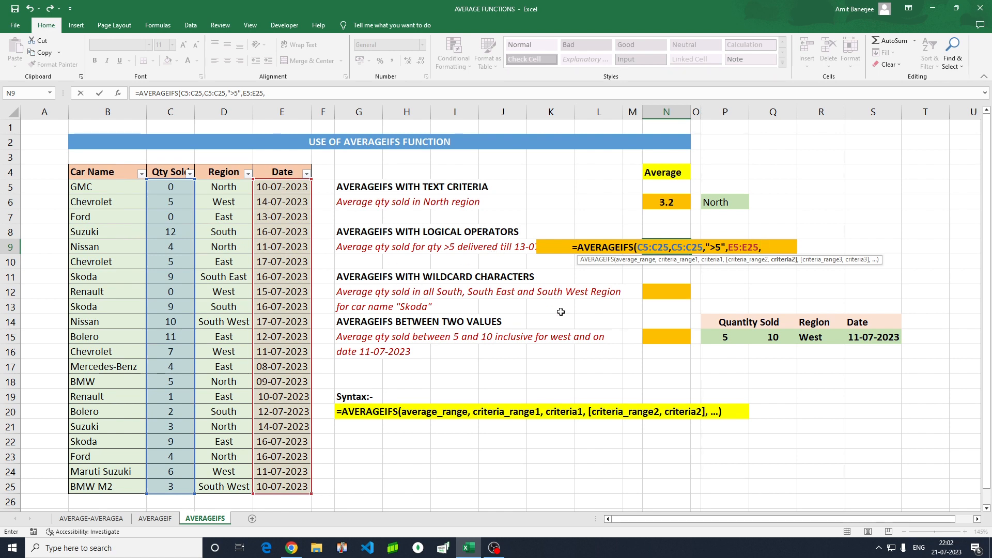
# Complete the N9 formula with "<="&13-07-2023 as the date criterion
pyautogui.write('"')
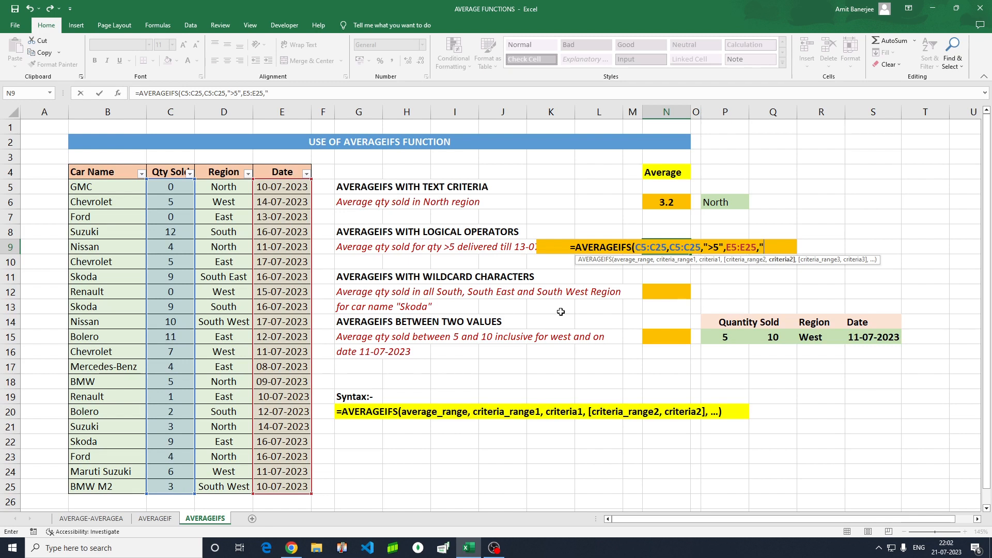
pyautogui.write('<')
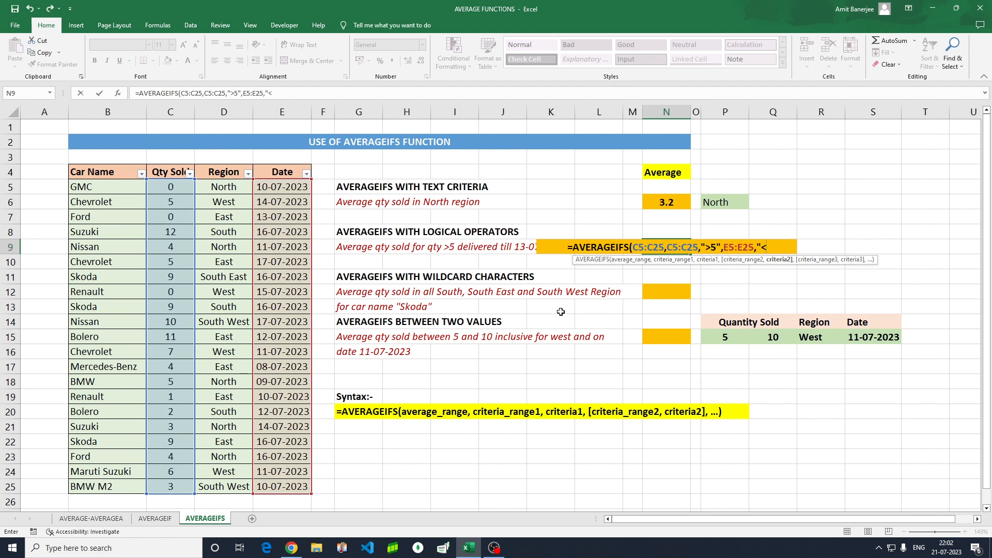
pyautogui.write('=')
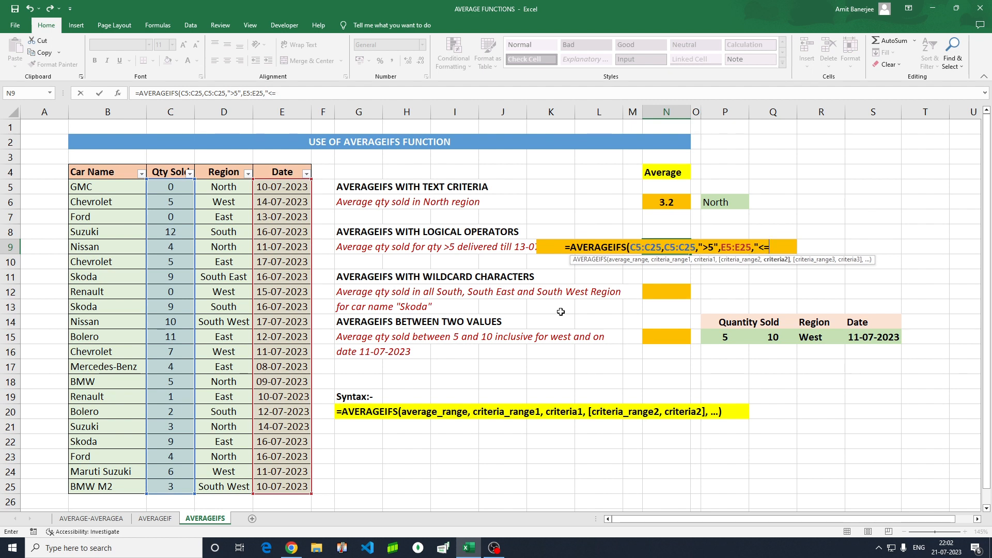
pyautogui.write('"')
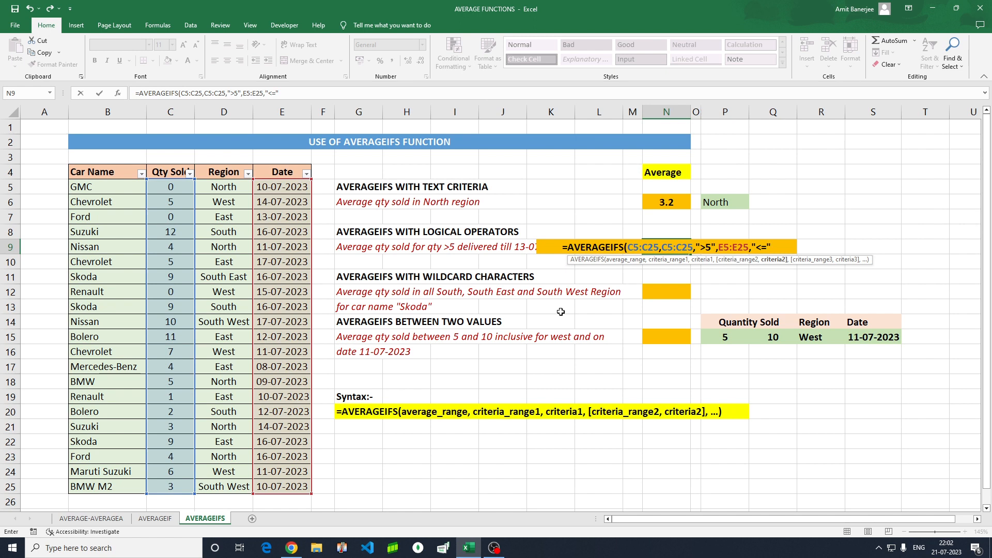
pyautogui.write('&')
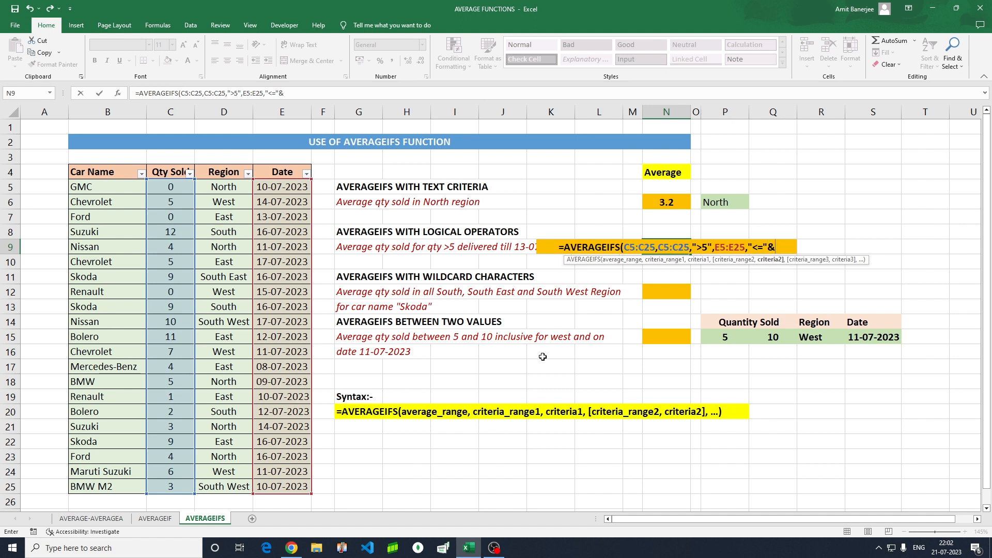
pyautogui.write('13')
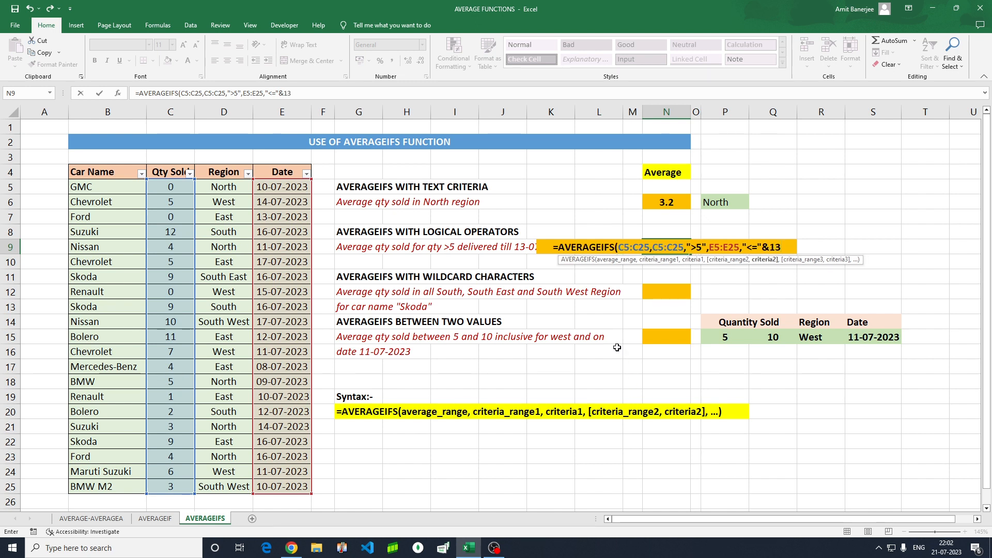
pyautogui.write('-07-')
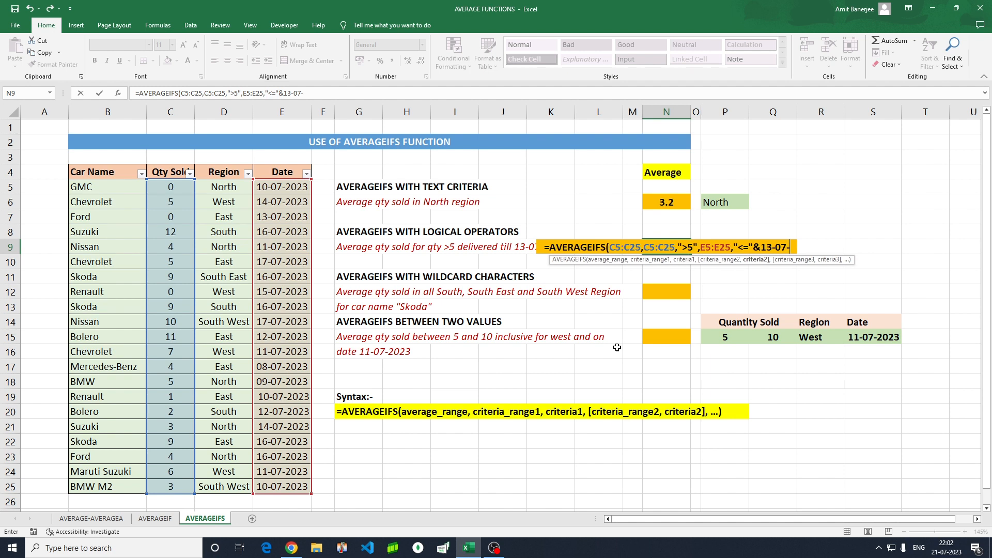
pyautogui.write('2023')
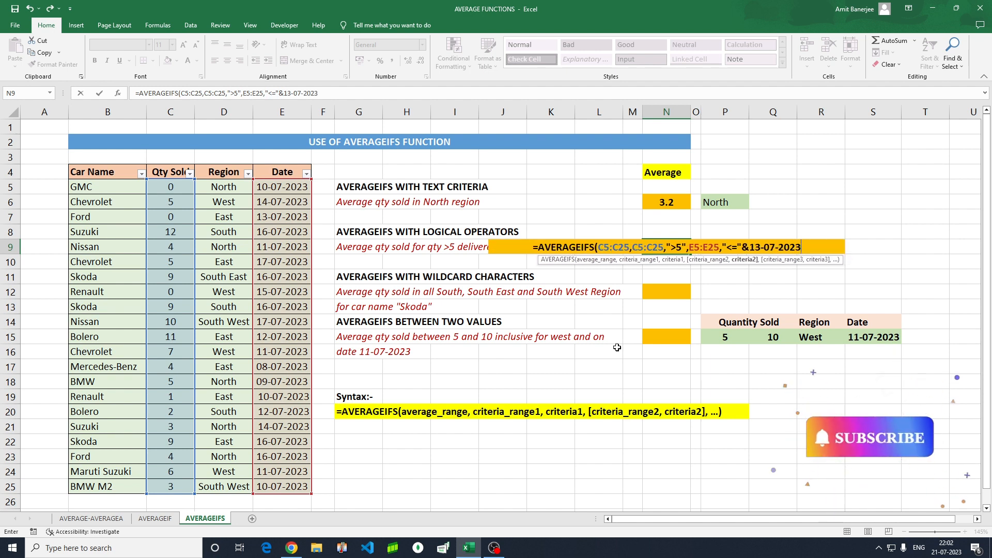
pyautogui.write(')')
pyautogui.press('Return')
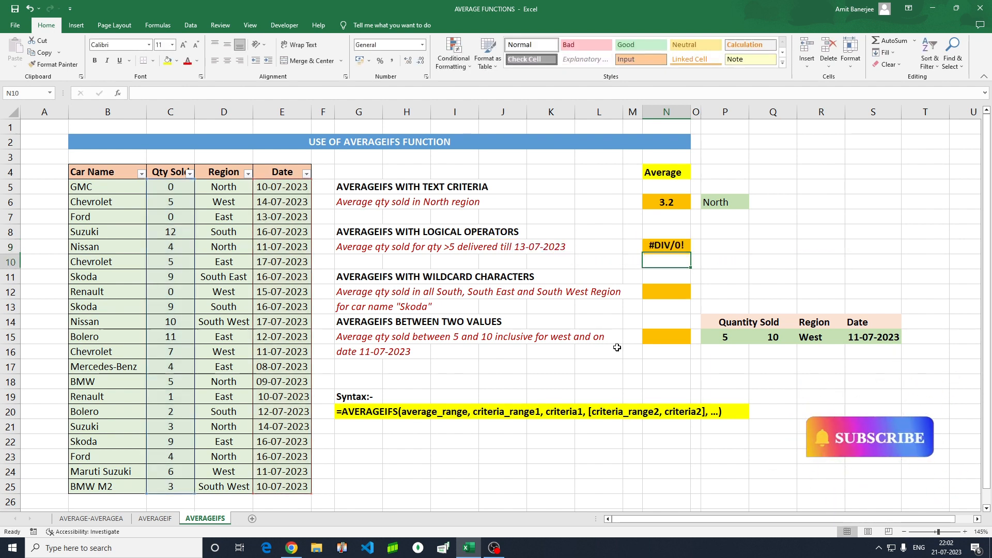
# Correct the date criterion in the N9 AVERAGEIFS formula to the single quoted text "<=13-7-2023"
pyautogui.press('Up')
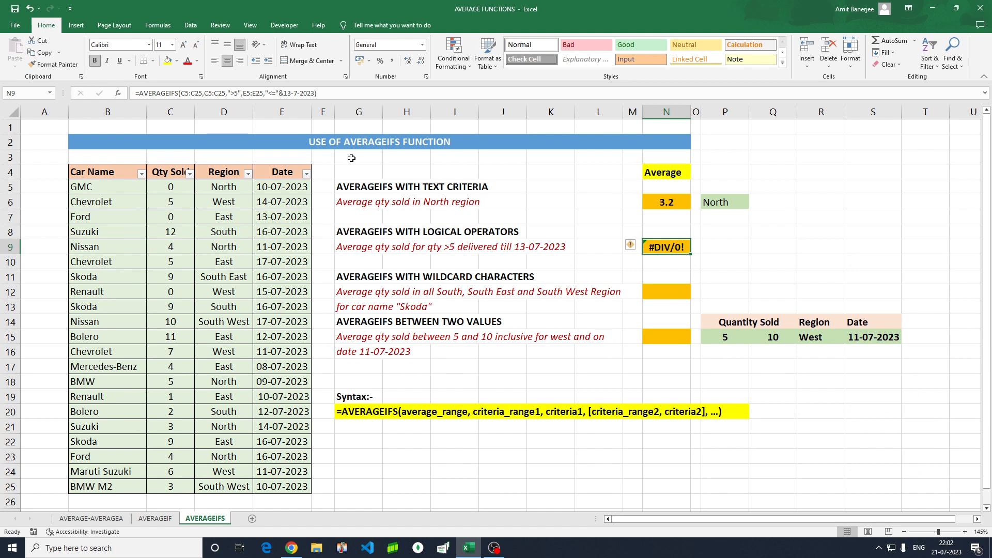
pyautogui.click(279, 93)
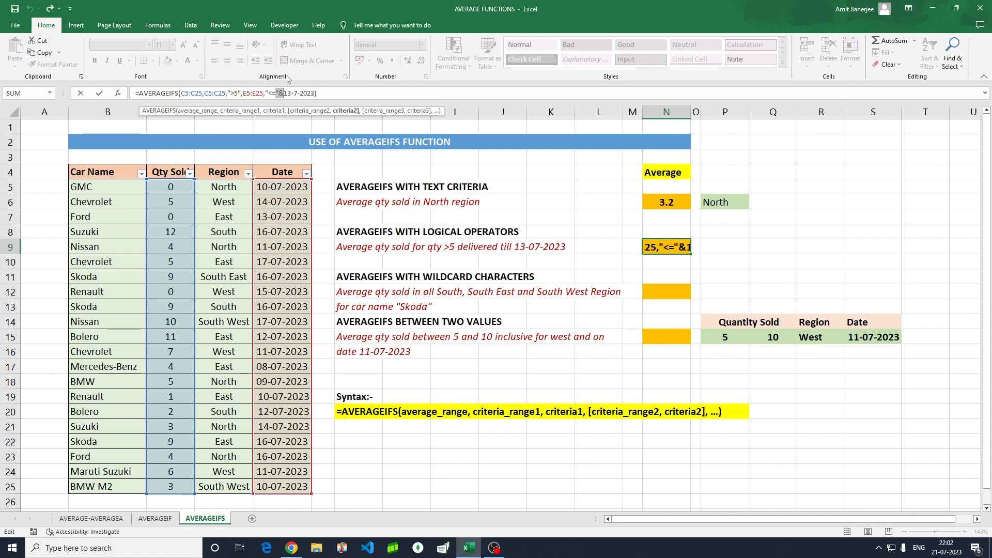
pyautogui.press('Delete')
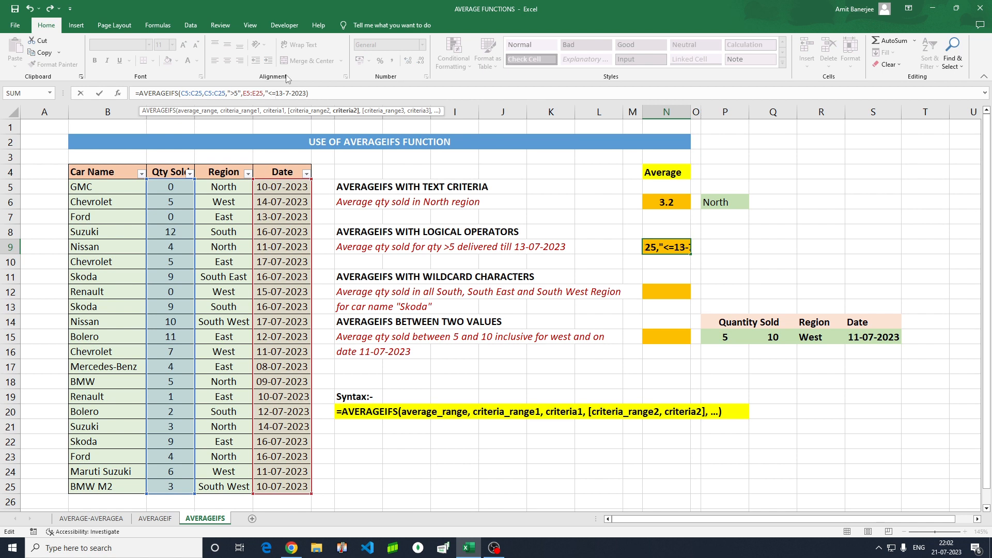
pyautogui.press('Right')
pyautogui.press('Right')
pyautogui.press('Right')
pyautogui.press('Right')
pyautogui.press('Right')
pyautogui.press('Right')
pyautogui.press('Right')
pyautogui.write('"')
pyautogui.press('Return')
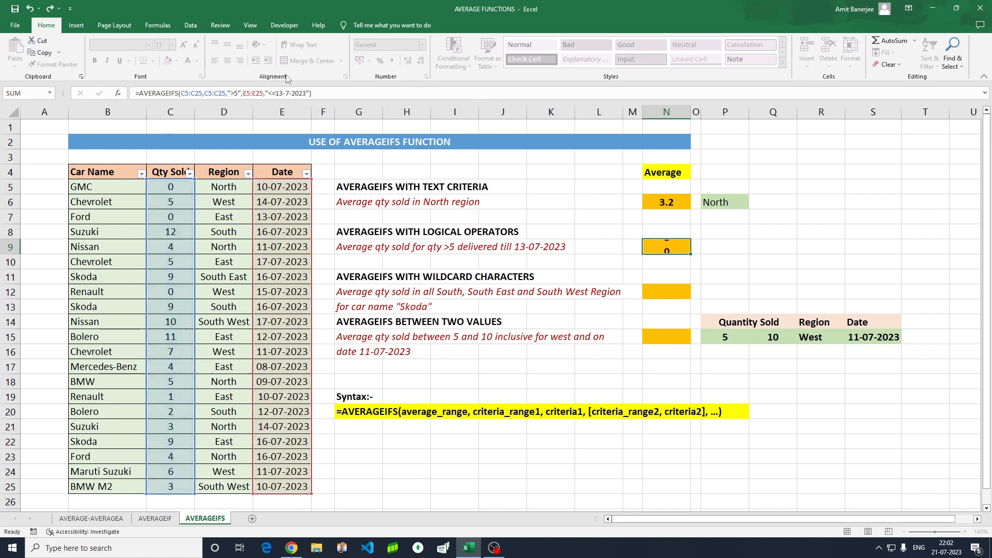
pyautogui.press('Up')
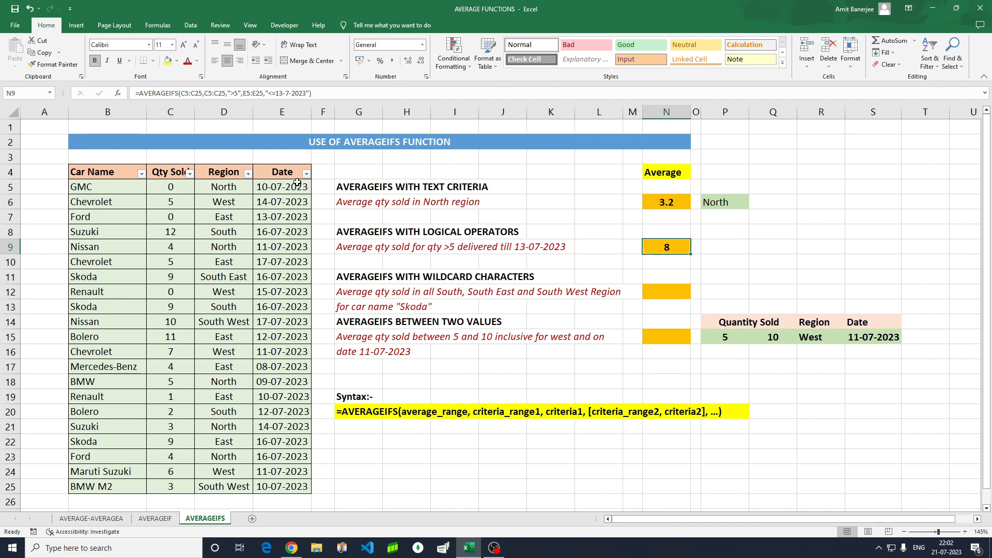
# Filter the Qty Sold column to the values above 5
pyautogui.click(190, 173)
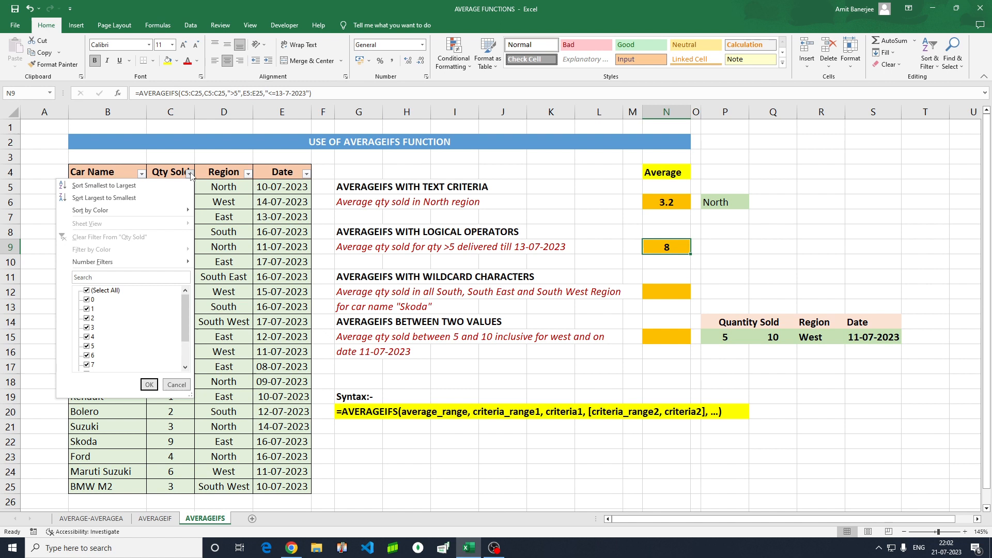
pyautogui.click(87, 290)
pyautogui.click(184, 367)
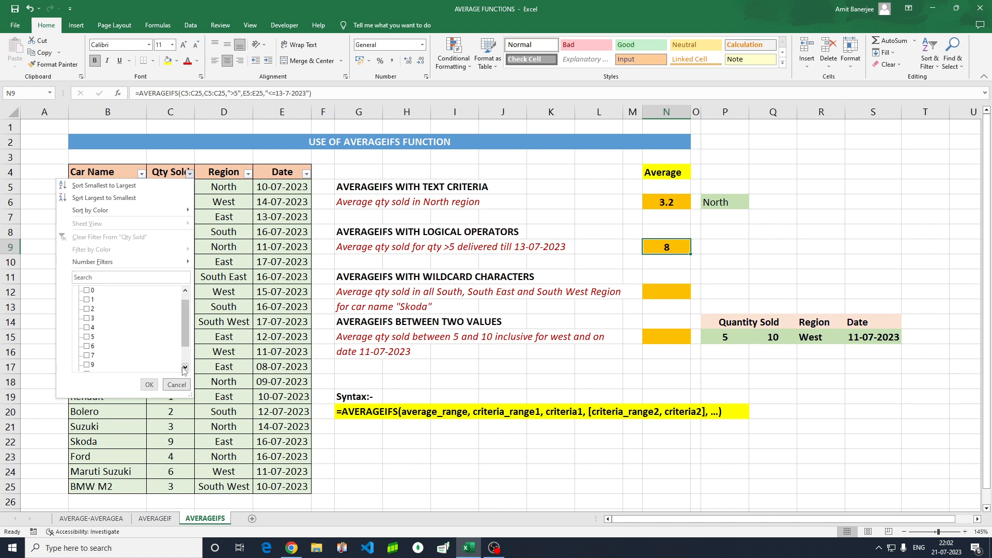
pyautogui.click(87, 346)
pyautogui.press('Down')
pyautogui.press('space')
pyautogui.press('Down')
pyautogui.press('space')
pyautogui.press('Down')
pyautogui.press('space')
pyautogui.press('Down')
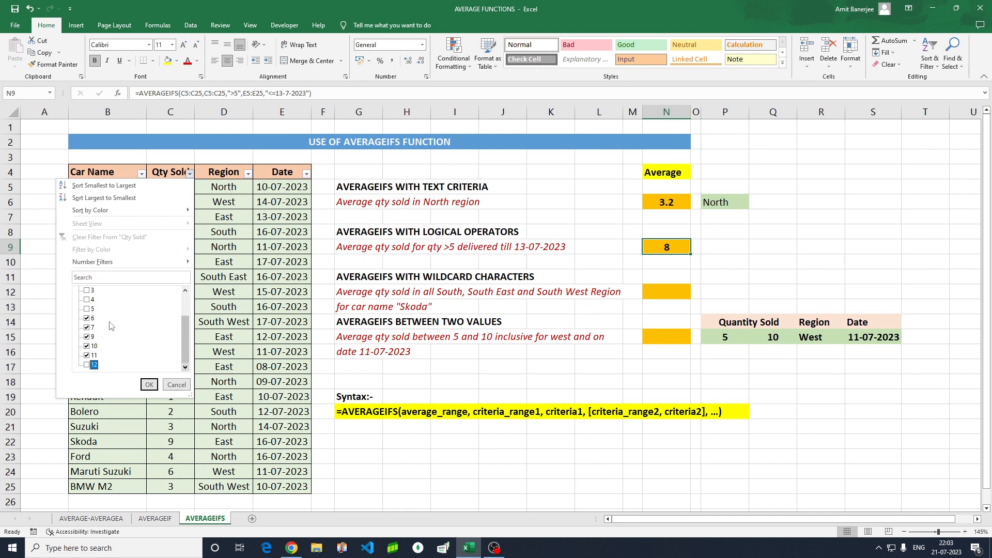
pyautogui.press('Tab')
pyautogui.click(150, 386)
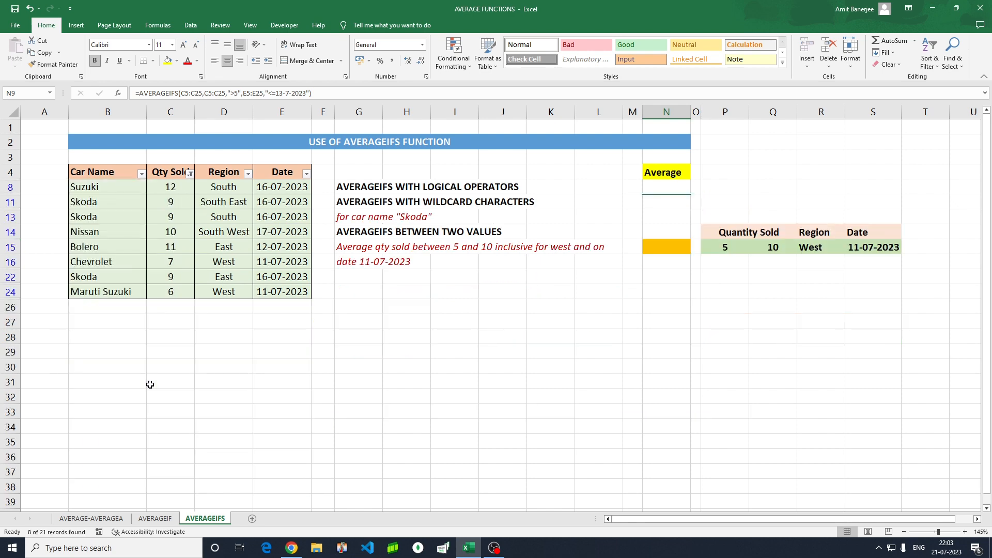
# Abandon the Date filter selection and restore all values in the Qty Sold filter
pyautogui.click(306, 174)
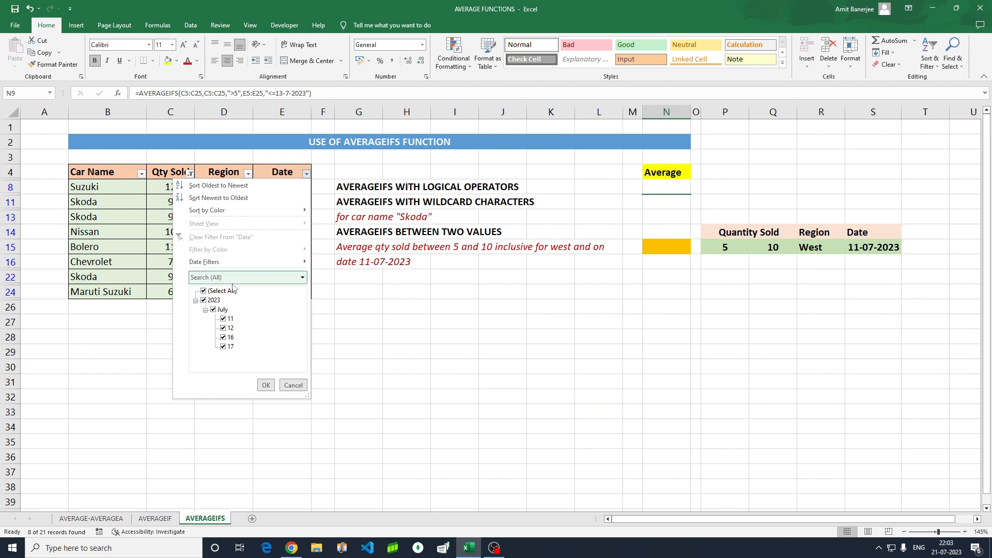
pyautogui.click(208, 292)
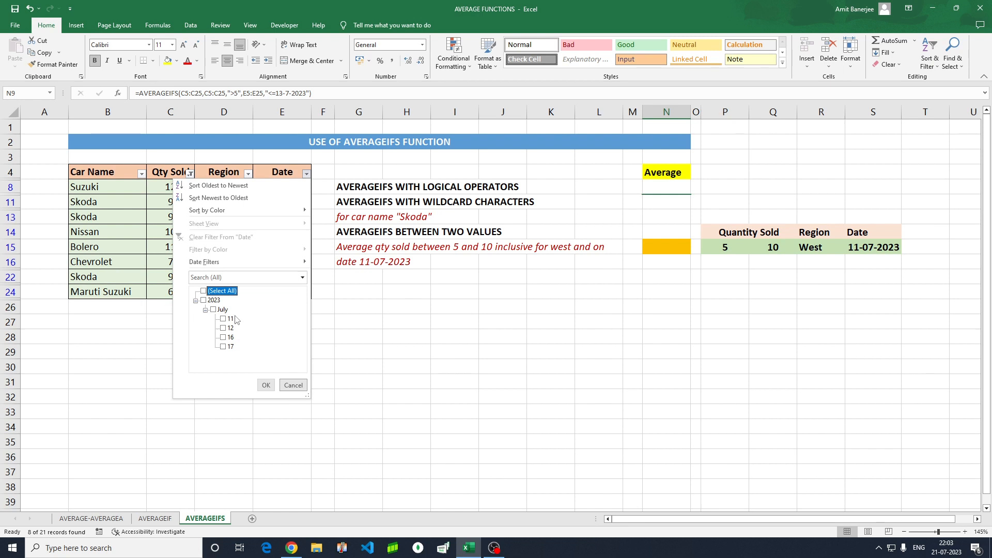
pyautogui.click(360, 324)
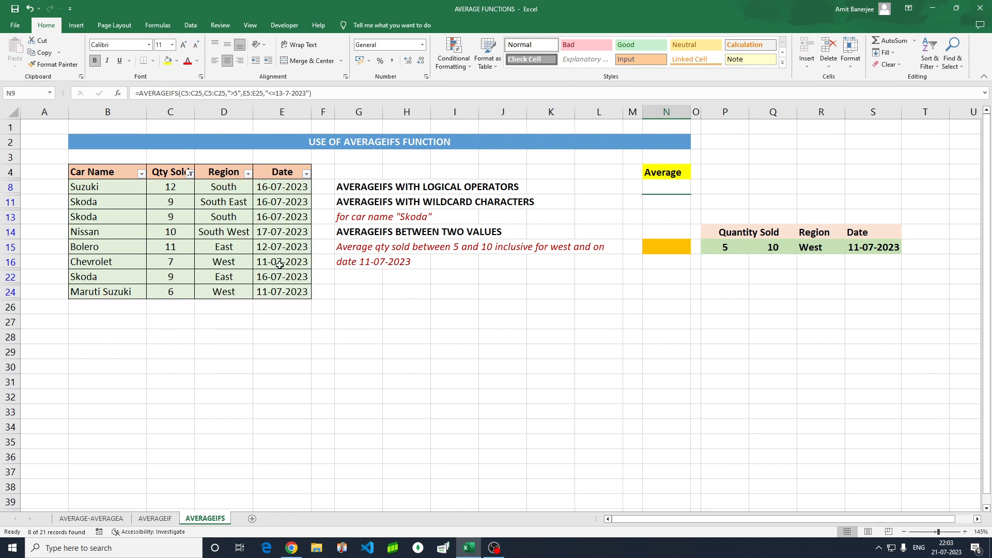
pyautogui.click(191, 173)
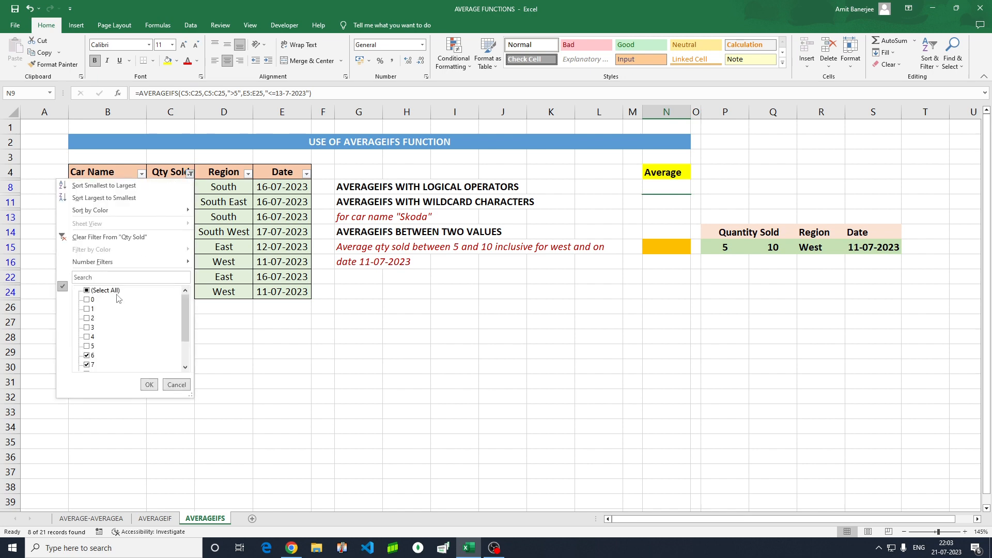
pyautogui.click(87, 290)
pyautogui.click(149, 385)
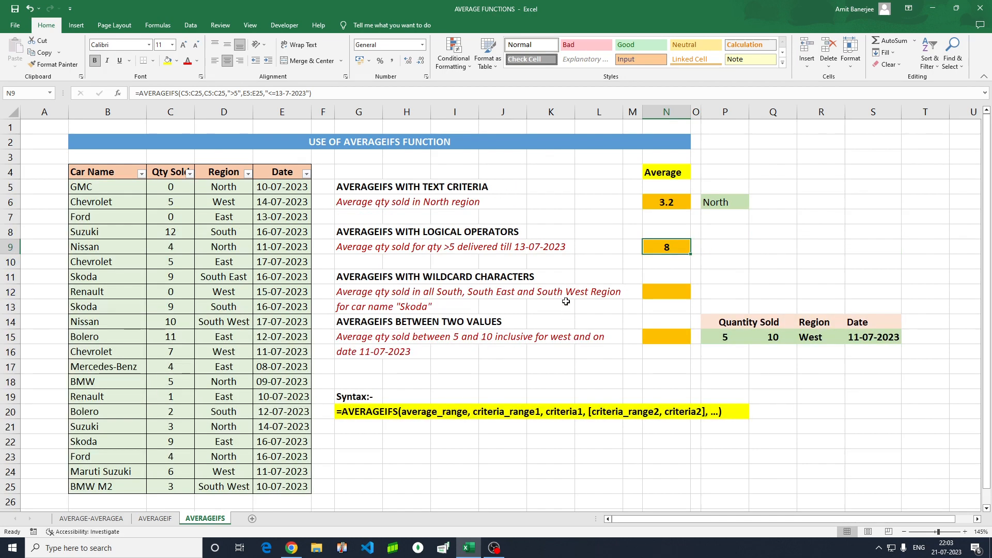
# Filter Qty Sold again to 6, 7, 9, 10, 11 and 12 to check the N9 result
pyautogui.click(524, 249)
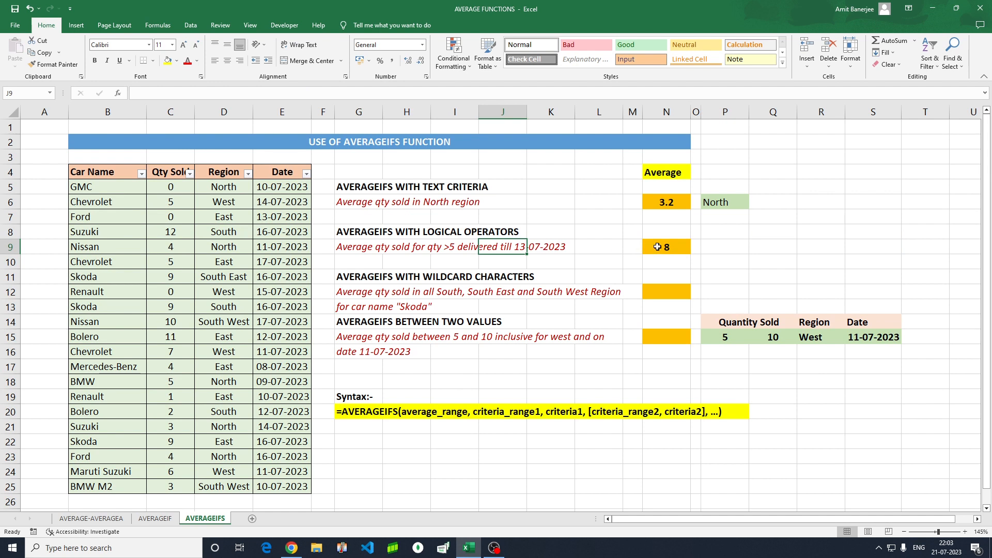
pyautogui.click(657, 247)
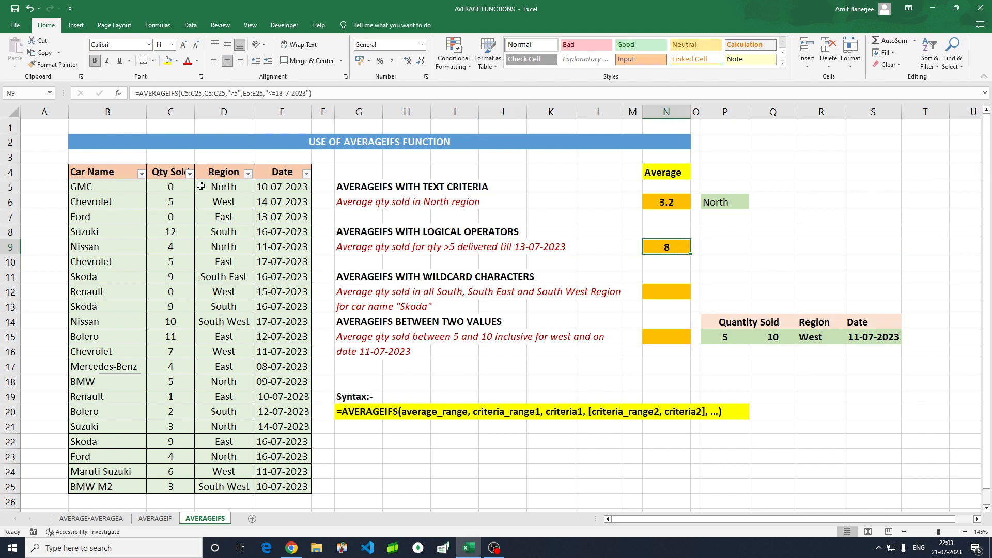
pyautogui.click(190, 175)
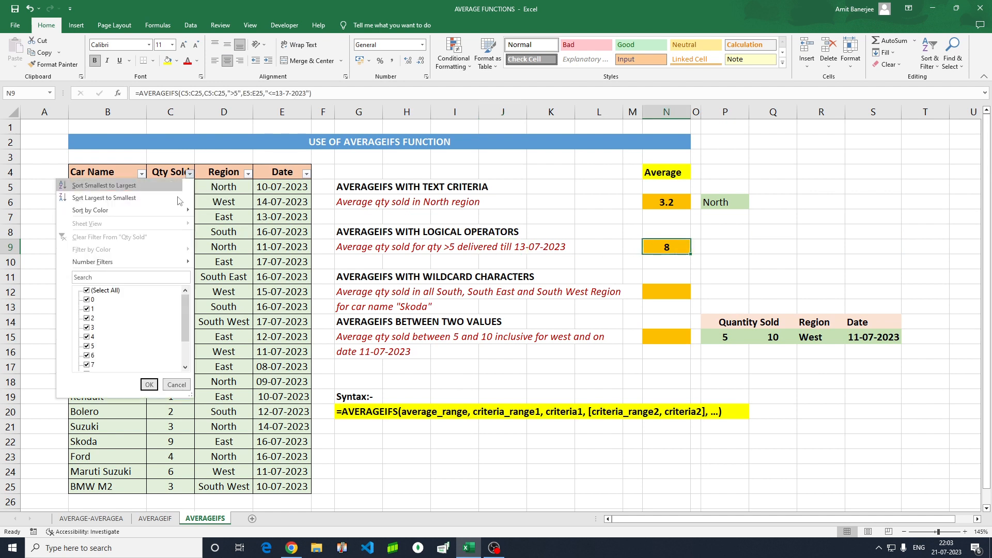
pyautogui.click(87, 291)
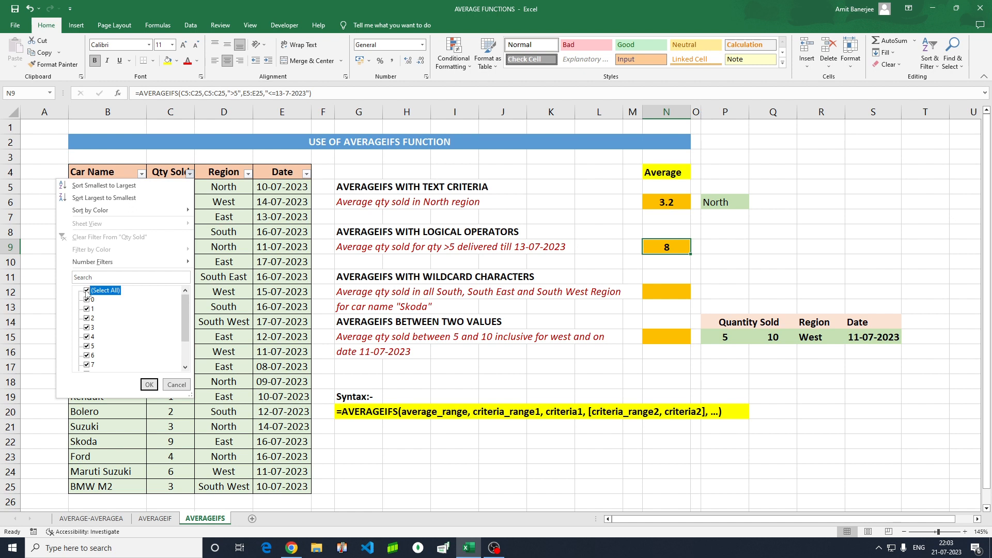
pyautogui.click(87, 355)
pyautogui.press('Down')
pyautogui.press('space')
pyautogui.press('Down')
pyautogui.press('space')
pyautogui.press('Down')
pyautogui.press('space')
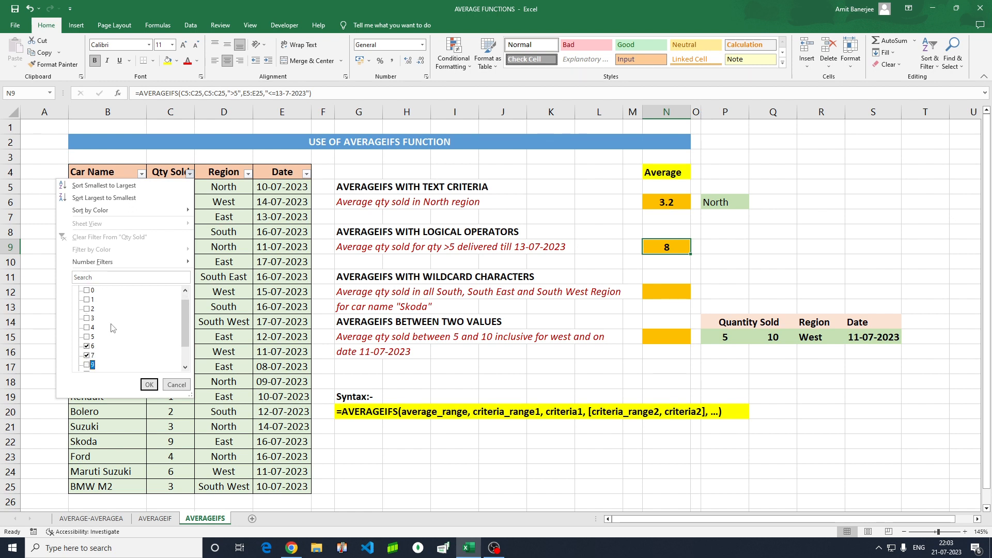
pyautogui.press('Down')
pyautogui.press('space')
pyautogui.press('Down')
pyautogui.press('space')
pyautogui.press('Return')
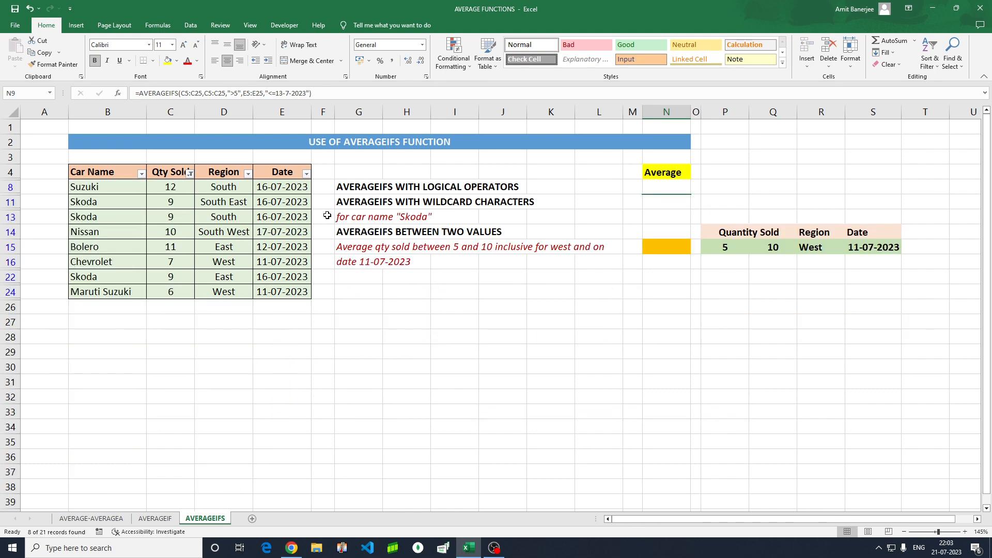
# Filter the Date column to 11 and 12 July 2023 and check the average of the visible Qty Sold cells
pyautogui.click(306, 175)
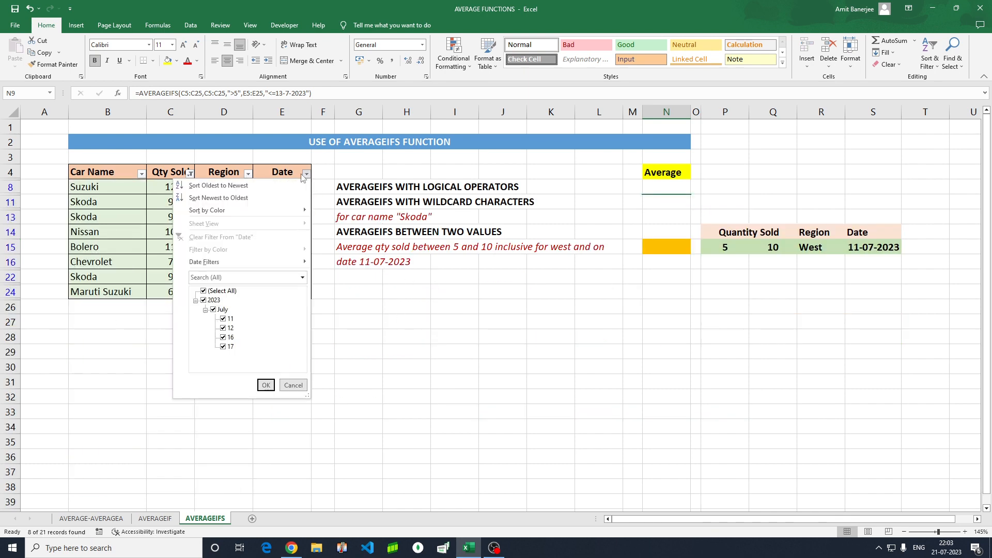
pyautogui.click(205, 292)
pyautogui.click(222, 318)
pyautogui.click(222, 328)
pyautogui.click(266, 386)
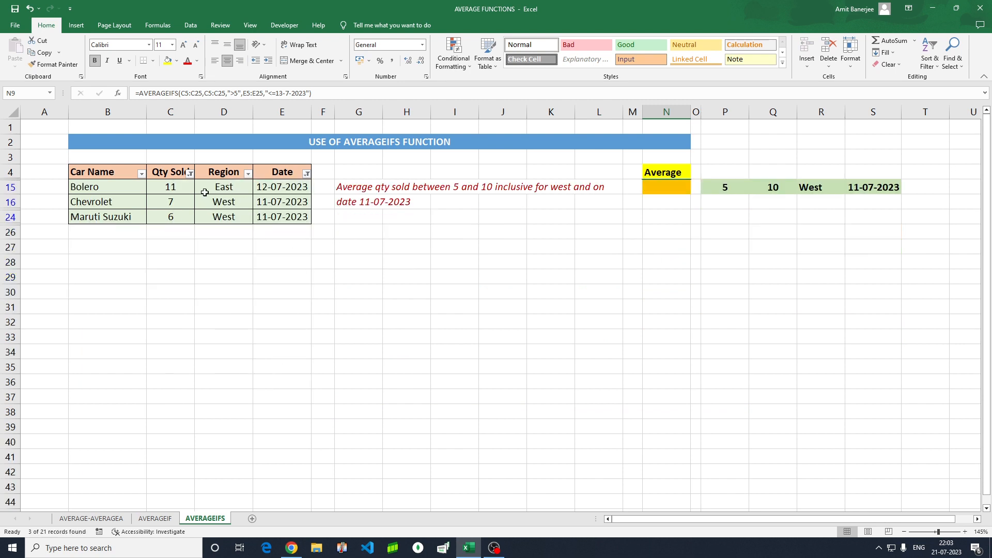
pyautogui.click(182, 187)
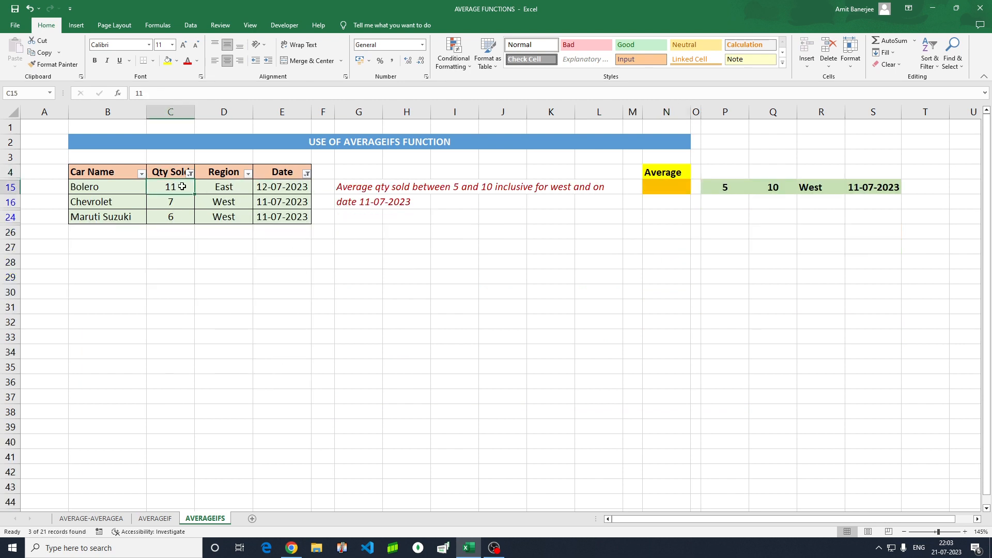
pyautogui.moveTo(182, 186); pyautogui.dragTo(175, 218)
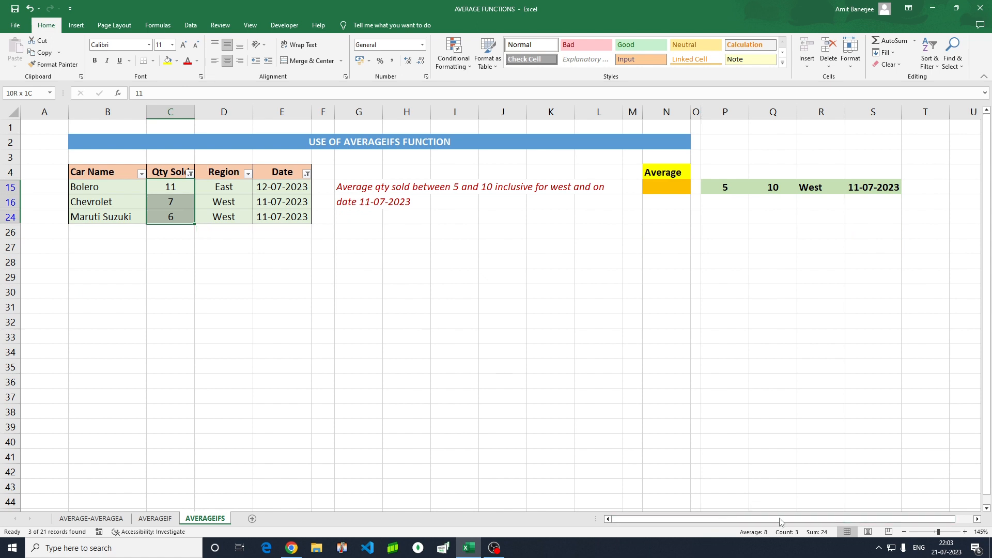
# Restore all values in the Qty Sold and Date filters so the whole table shows
pyautogui.click(191, 174)
pyautogui.click(87, 291)
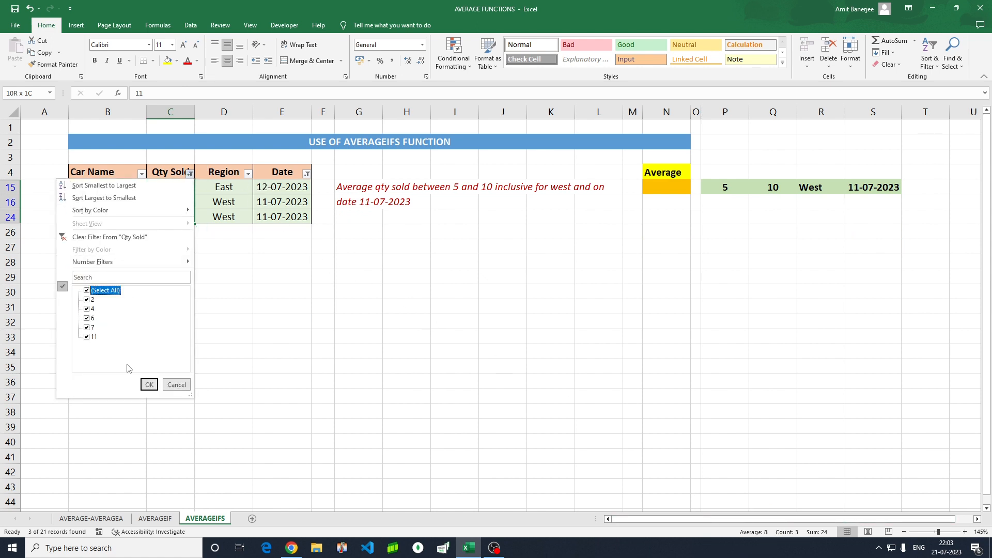
pyautogui.click(149, 385)
pyautogui.click(307, 174)
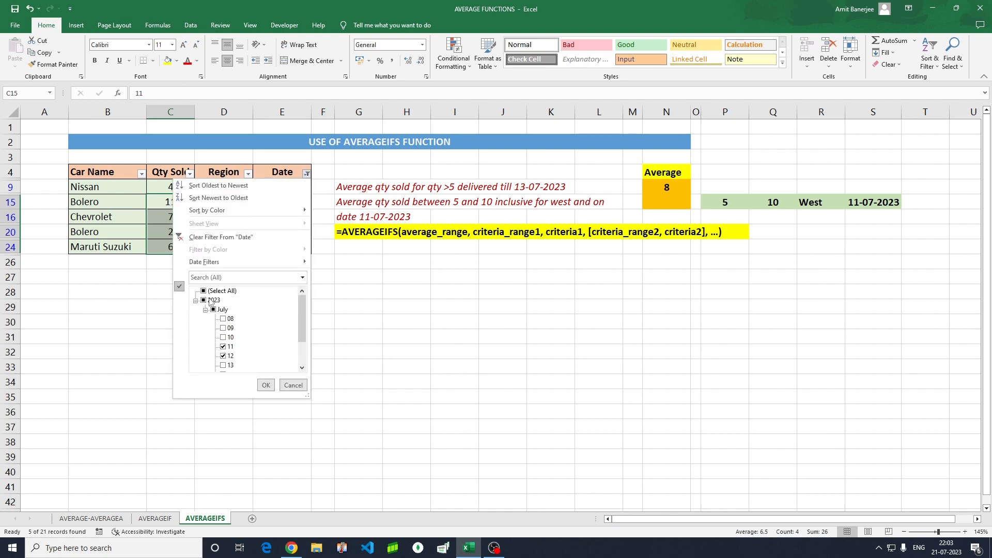
pyautogui.click(203, 291)
pyautogui.click(266, 385)
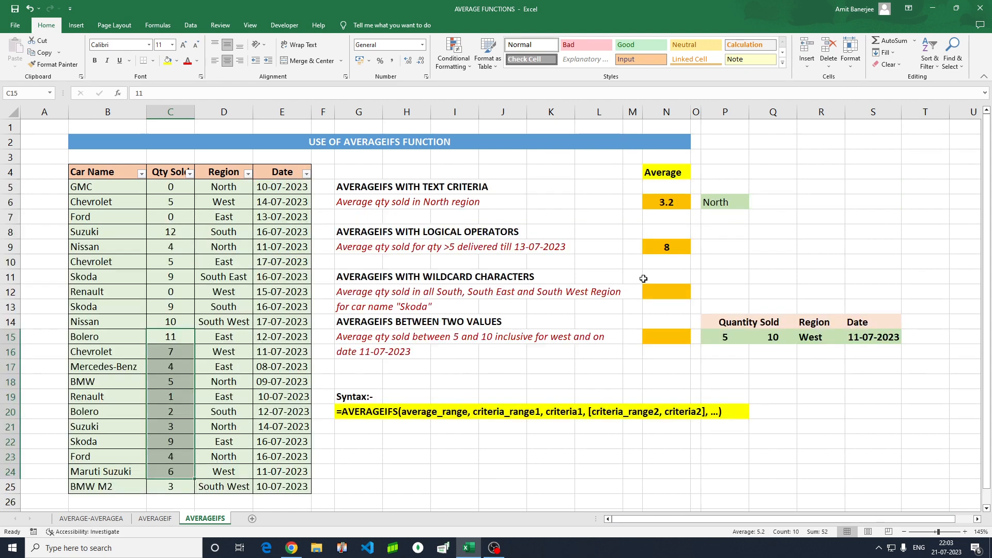
# Review the wildcard characters task and the South, South East and South West entries in the Region column
pyautogui.click(669, 248)
pyautogui.click(336, 279)
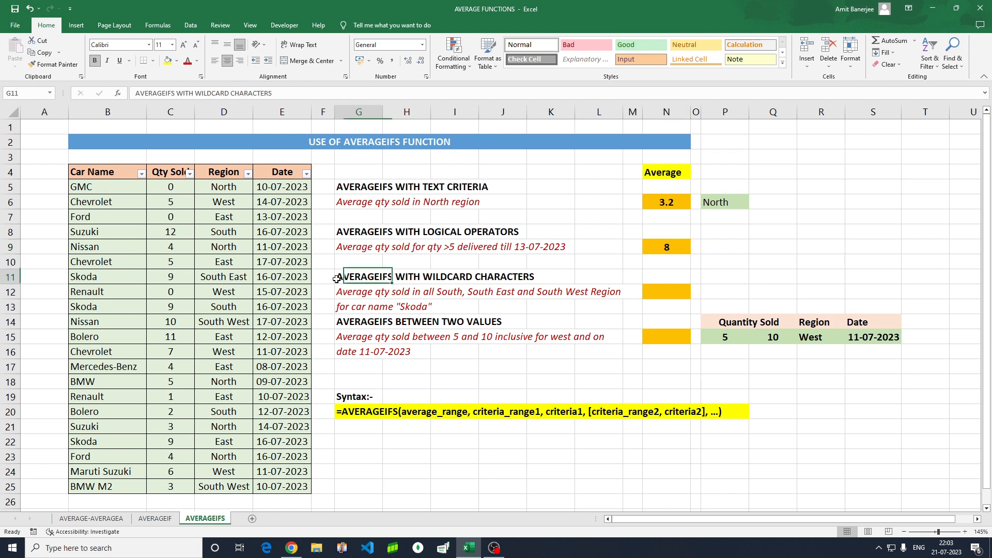
pyautogui.click(326, 282)
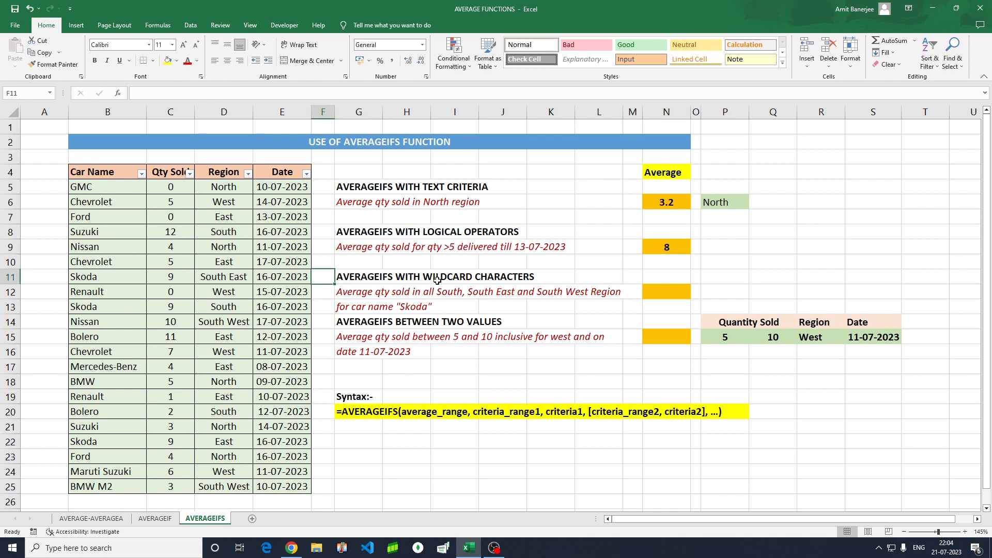
pyautogui.click(665, 297)
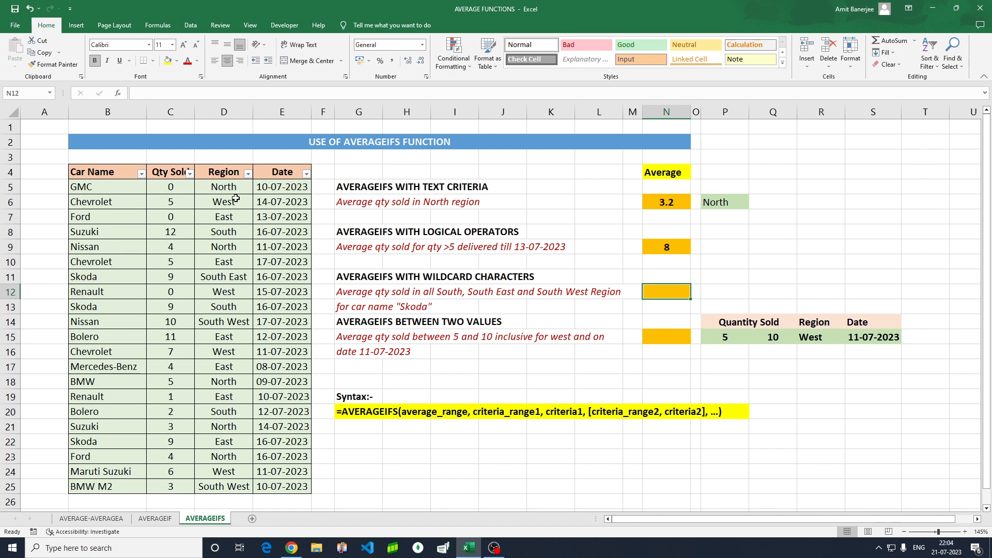
pyautogui.click(218, 231)
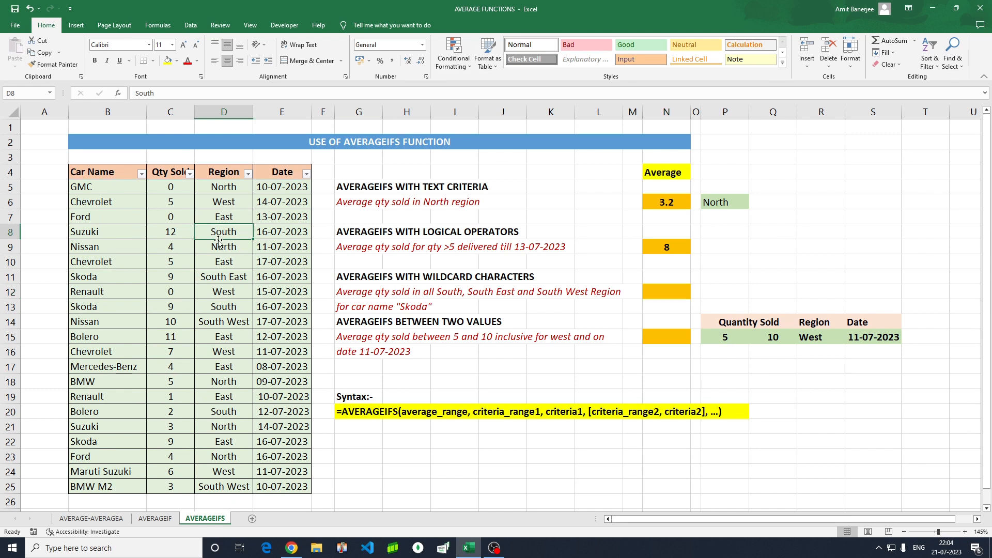
pyautogui.click(218, 277)
pyautogui.click(221, 324)
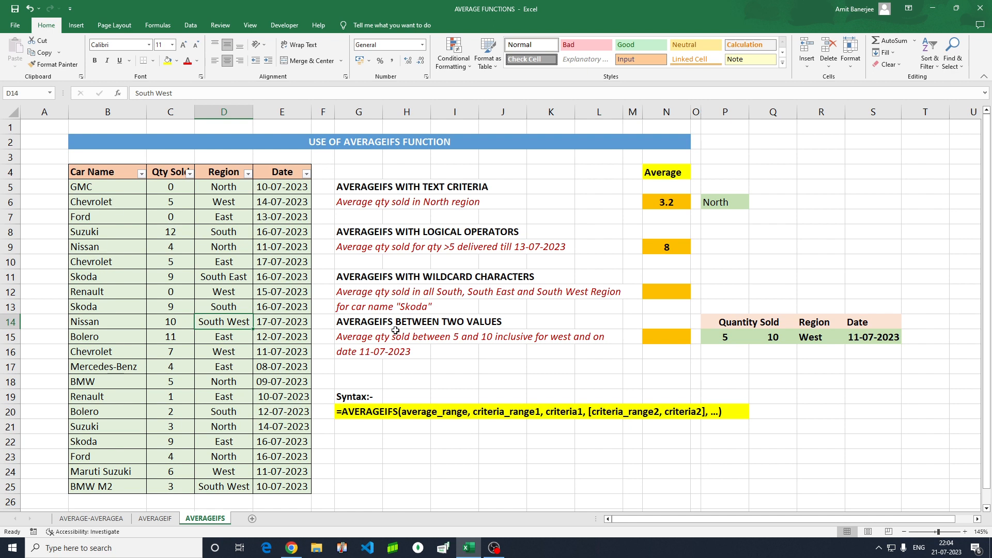
# Start an AVERAGEIFS formula in cell N12 for the wildcard characters task
pyautogui.click(671, 297)
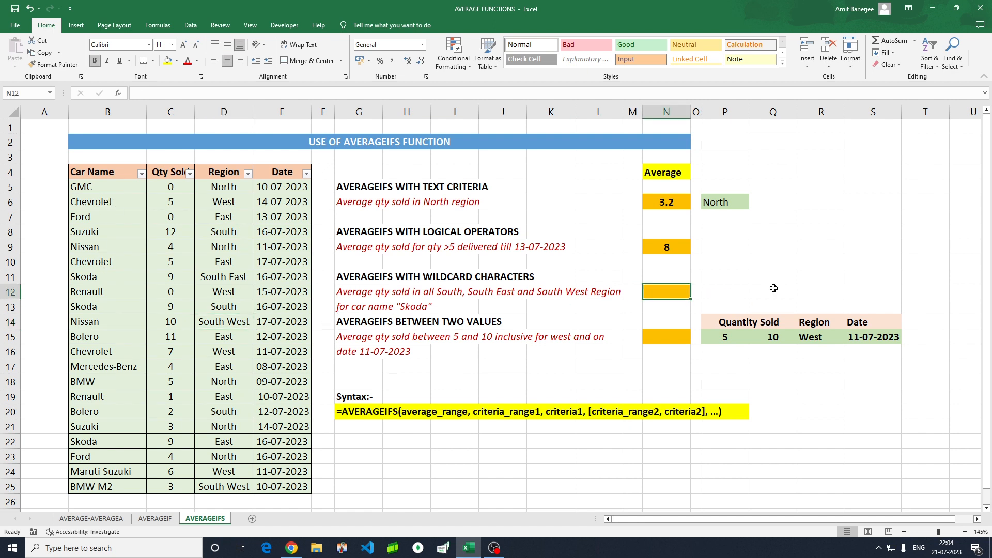
pyautogui.write('=')
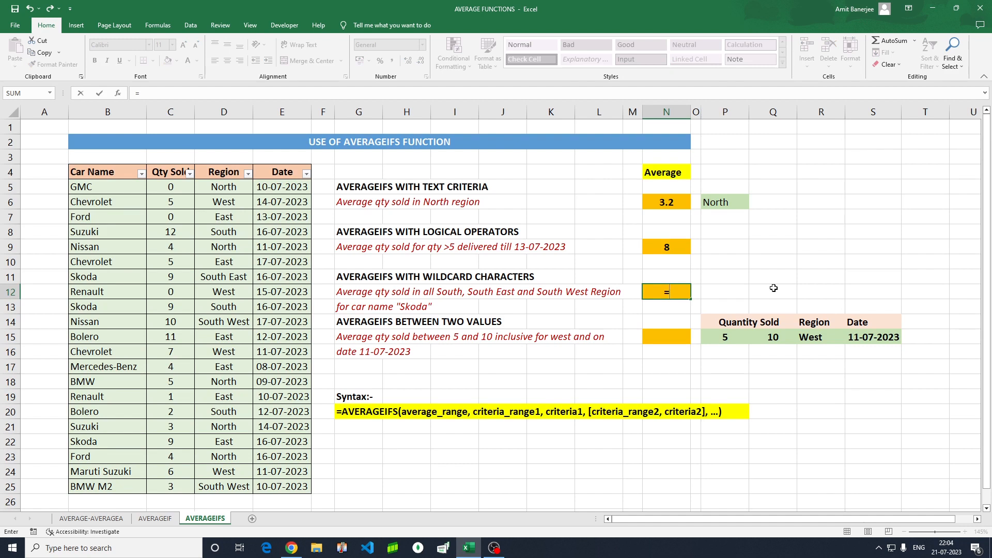
pyautogui.write('avera')
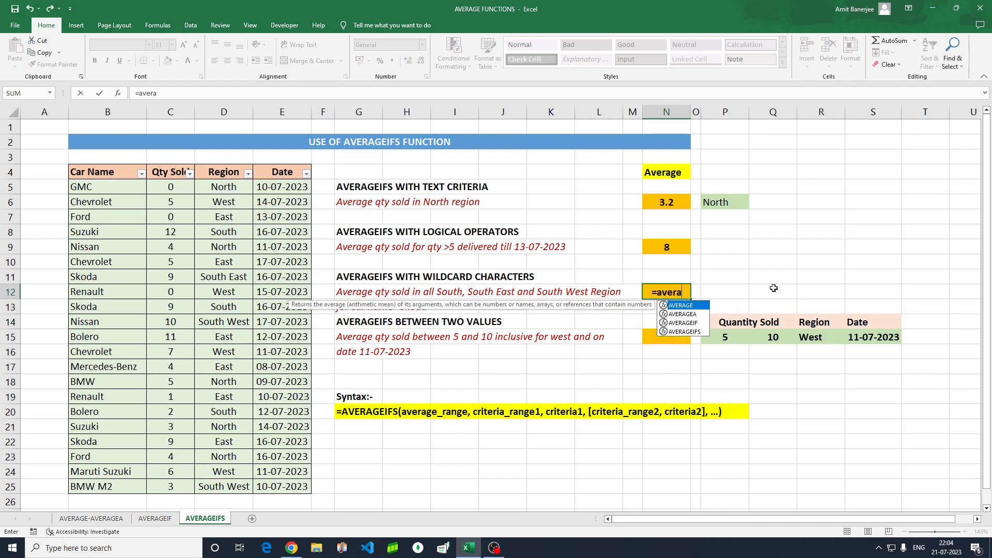
pyautogui.press('Down')
pyautogui.press('Down')
pyautogui.press('Down')
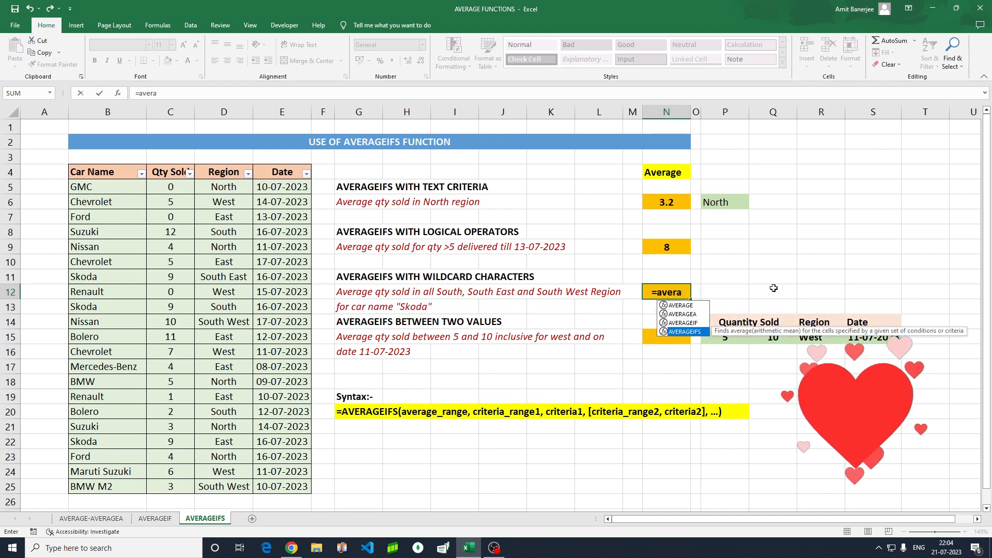
pyautogui.press('Tab')
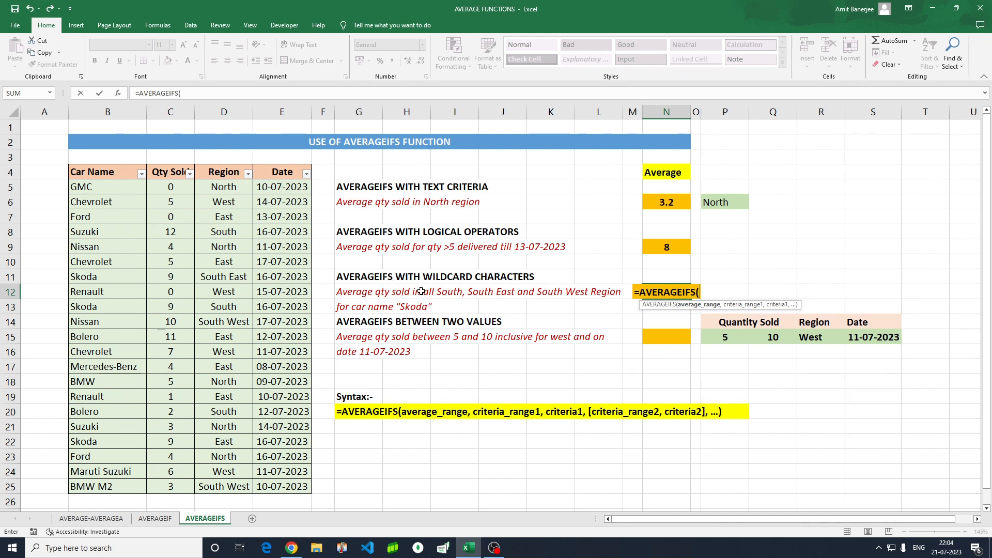
pyautogui.click(232, 187)
pyautogui.hotkey('ctrl', 'shift', 'Down')
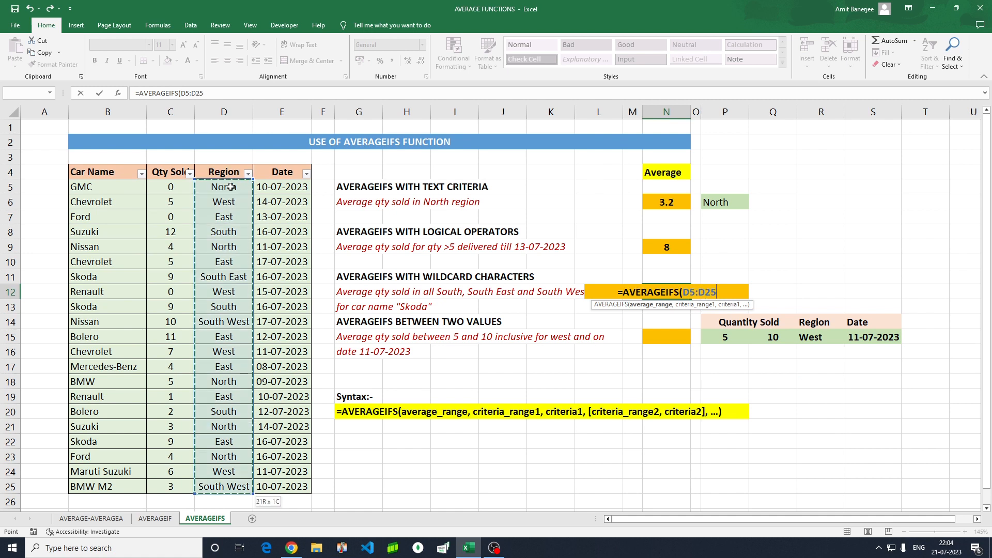
pyautogui.write(',')
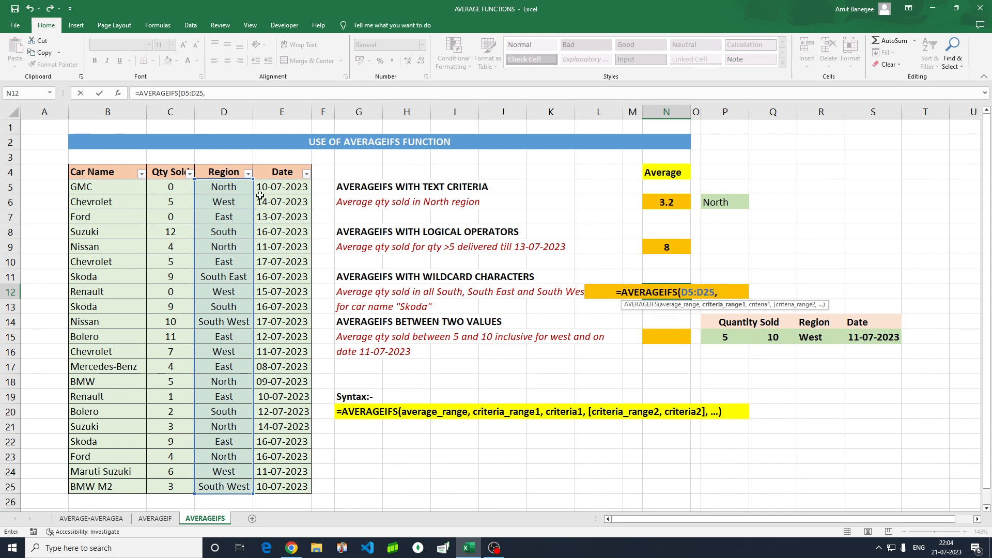
pyautogui.click(220, 94)
pyautogui.press('BackSpace')
pyautogui.press('BackSpace')
pyautogui.press('BackSpace')
pyautogui.press('BackSpace')
pyautogui.press('BackSpace')
pyautogui.press('BackSpace')
pyautogui.press('BackSpace')
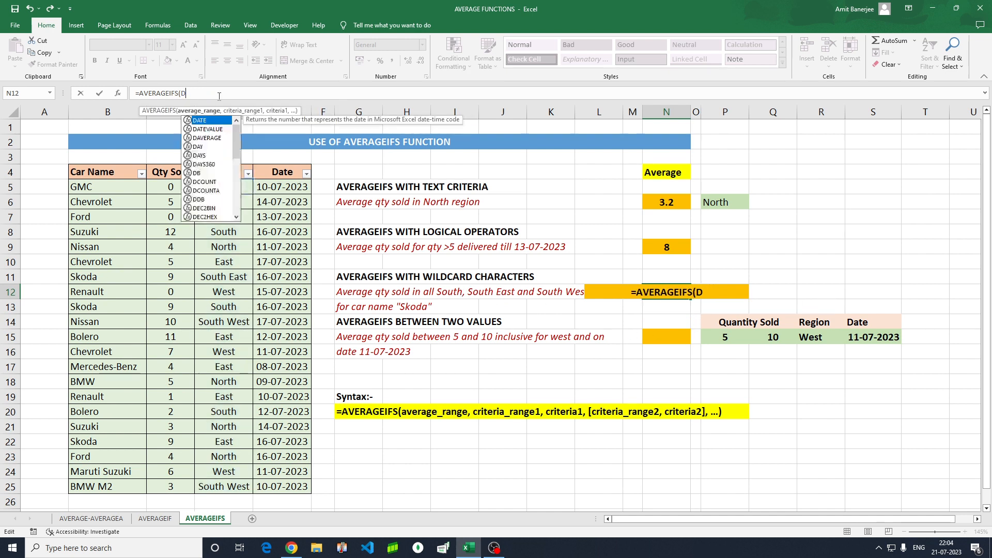
# Set the Qty Sold cells C5:C25 as the average range and the Region cells D5:D25 as the first criteria range
pyautogui.click(172, 187)
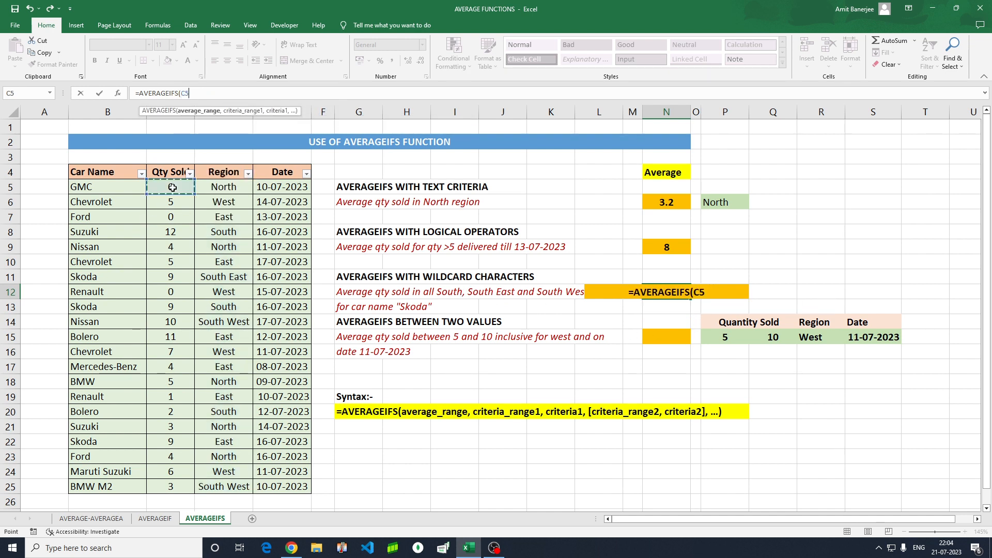
pyautogui.hotkey('ctrl', 'shift', 'Down')
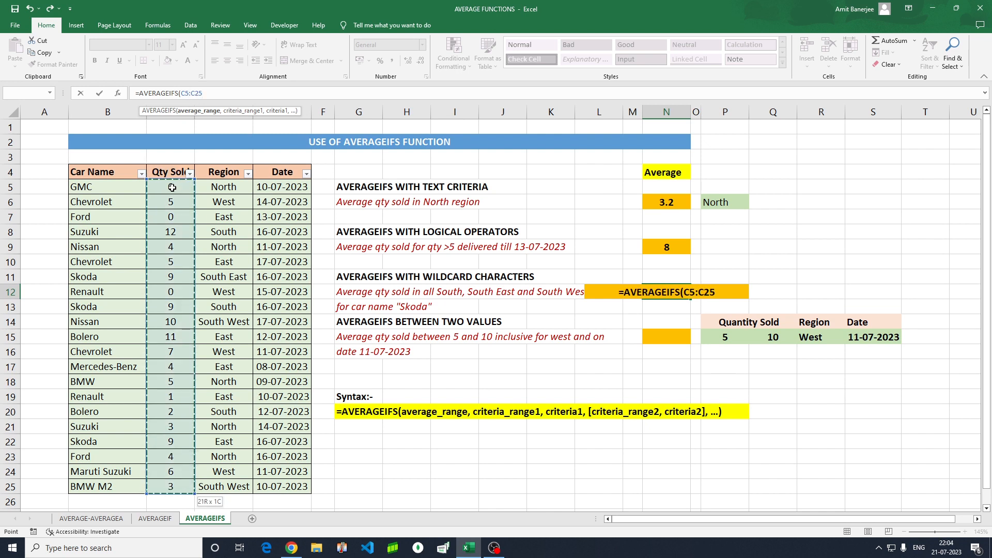
pyautogui.write(',')
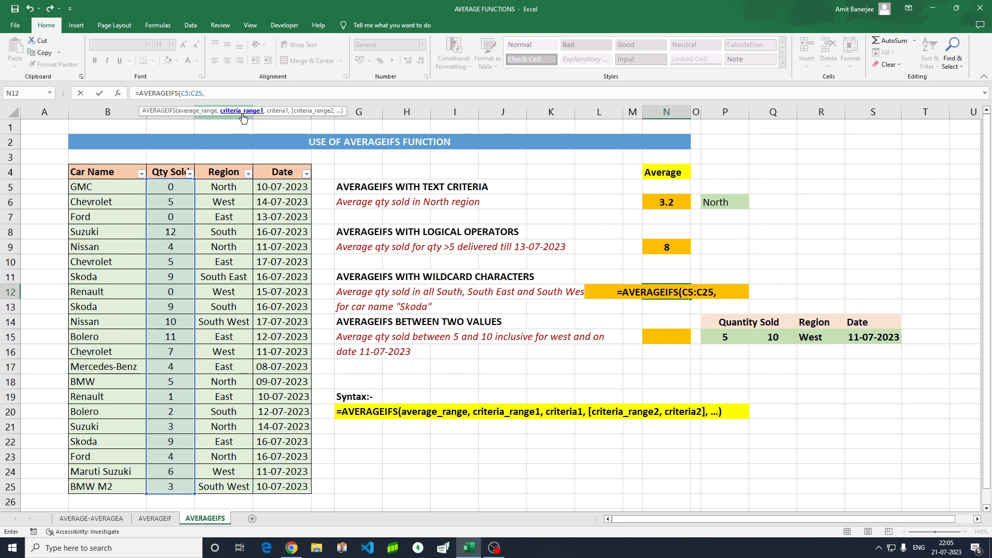
pyautogui.click(233, 185)
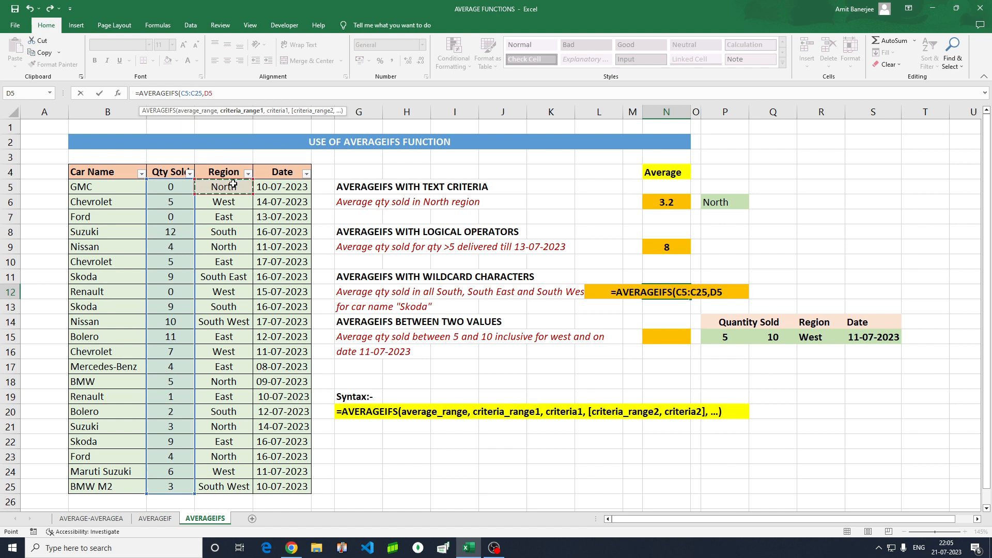
pyautogui.hotkey('ctrl', 'shift', 'Down')
pyautogui.write(',')
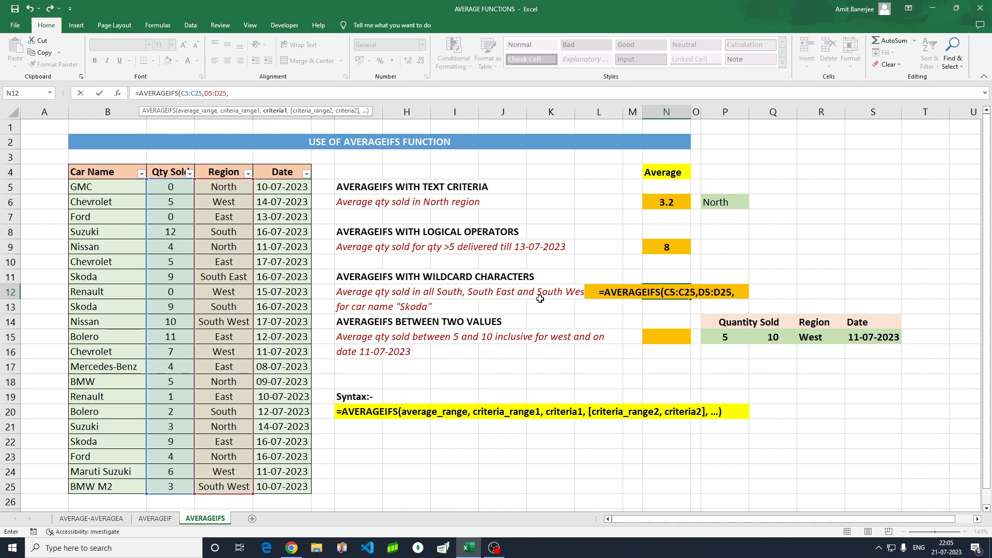
# Enter "South*" as the first criterion so it matches every region beginning with South
pyautogui.write('"')
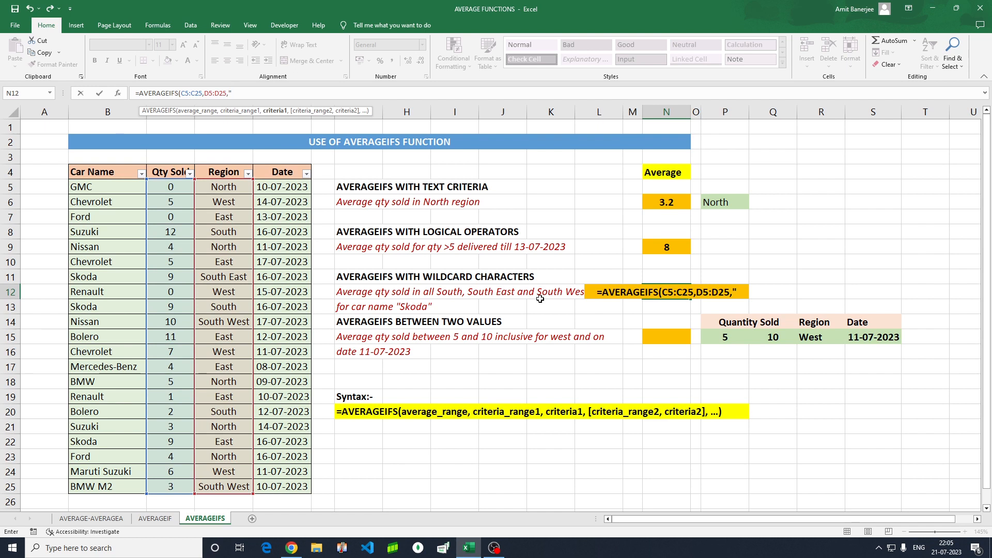
pyautogui.write('South')
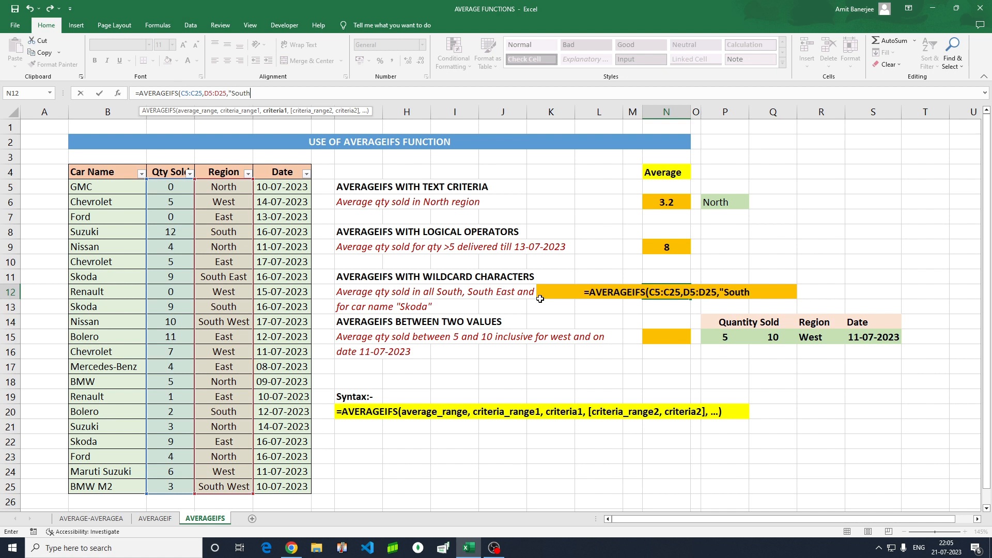
pyautogui.write('8')
pyautogui.press('BackSpace')
pyautogui.write('*')
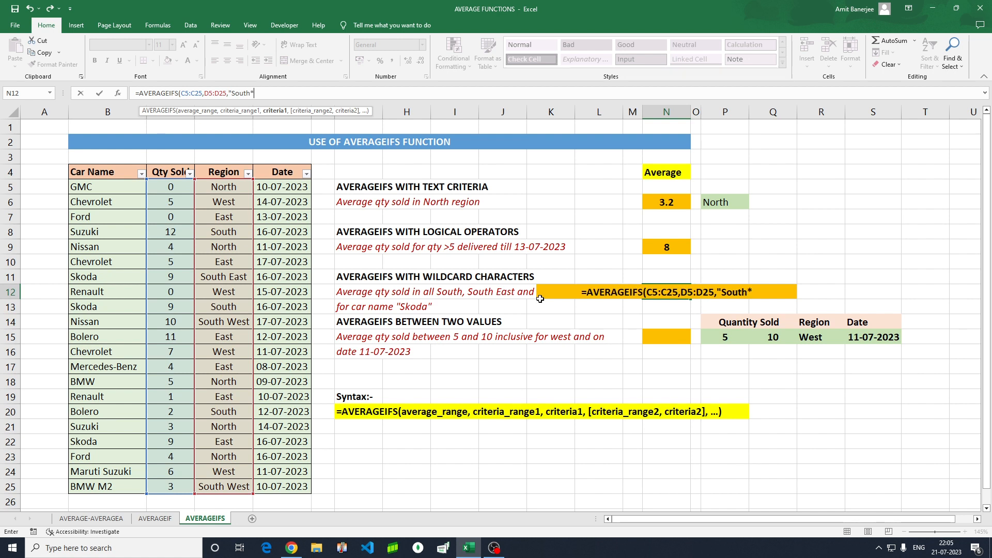
pyautogui.write('"')
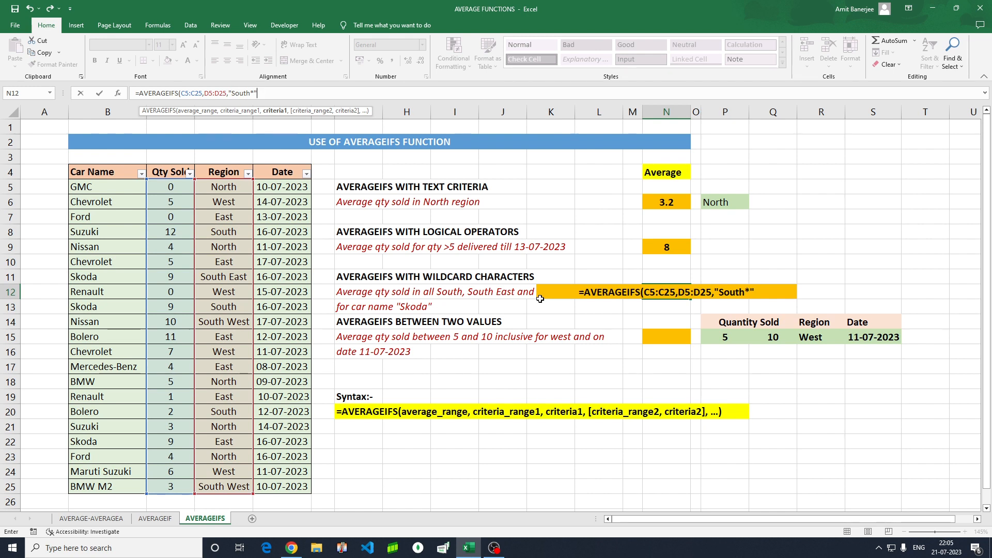
pyautogui.write(',')
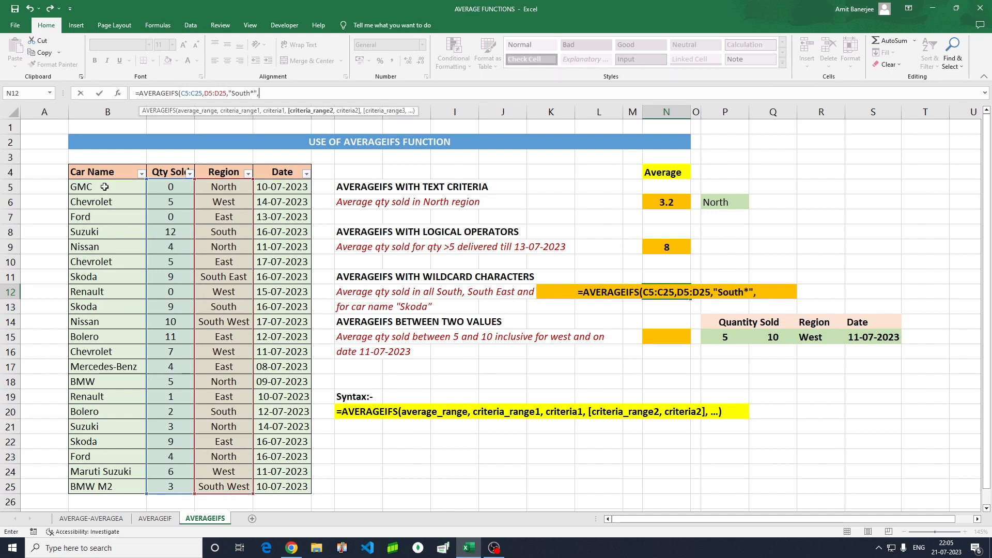
# Add the Car Name cells B5:B25 as the second criteria range with the criterion "Skoda" and complete the N12 formula
pyautogui.moveTo(104, 187); pyautogui.dragTo(108, 489)
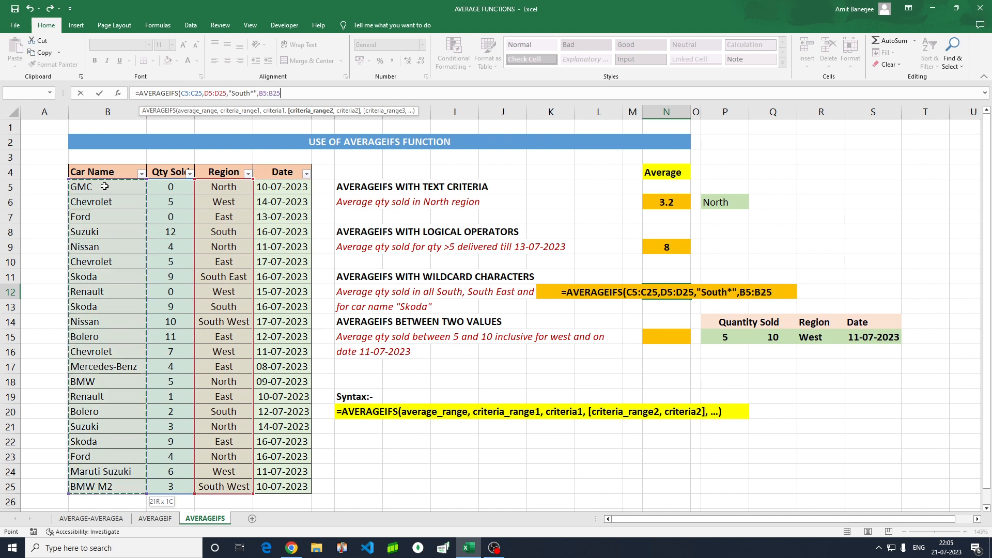
pyautogui.write(',')
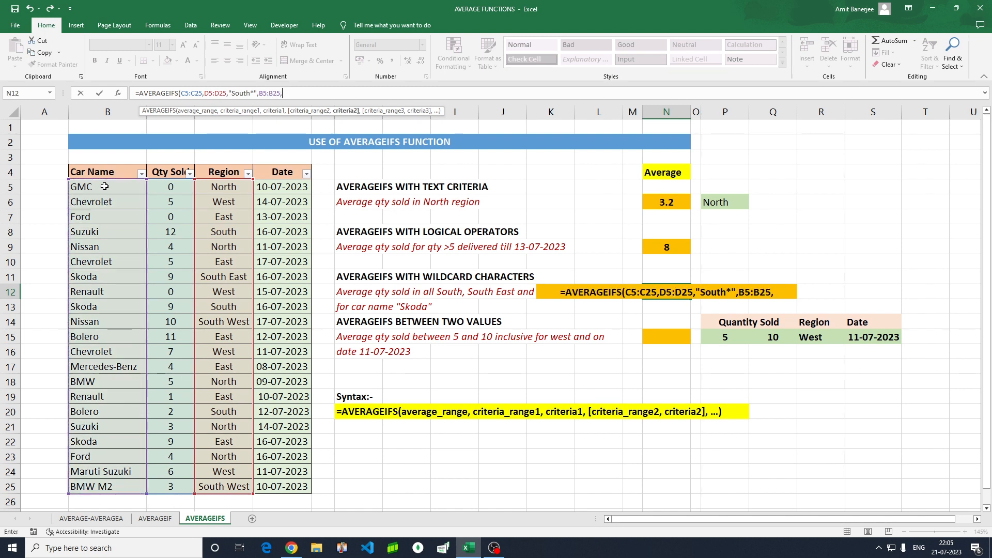
pyautogui.write('"')
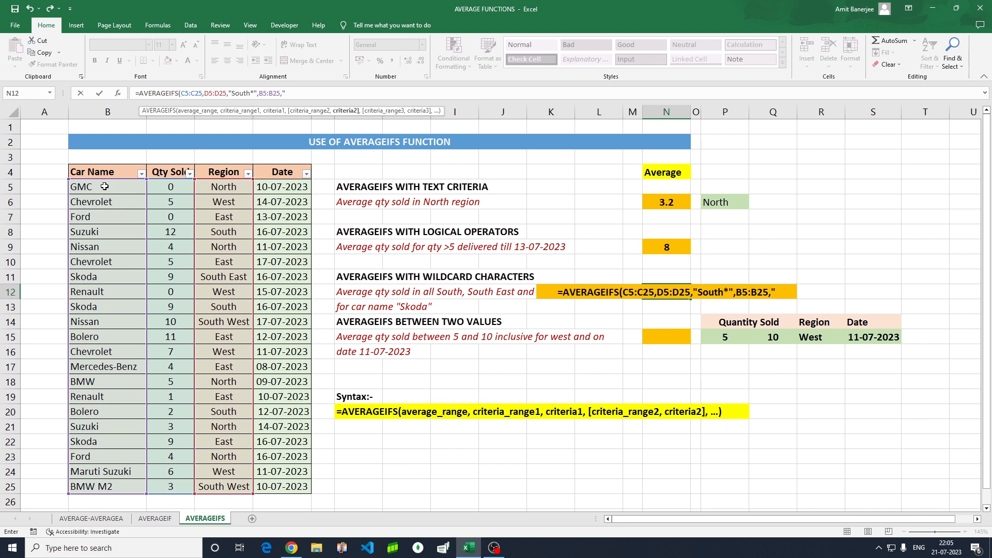
pyautogui.write('S')
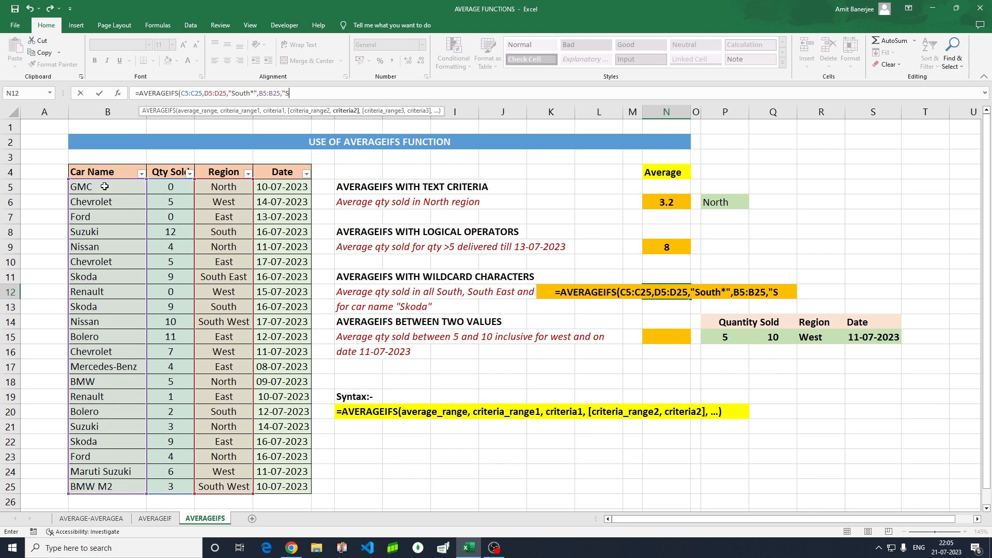
pyautogui.write('koda"')
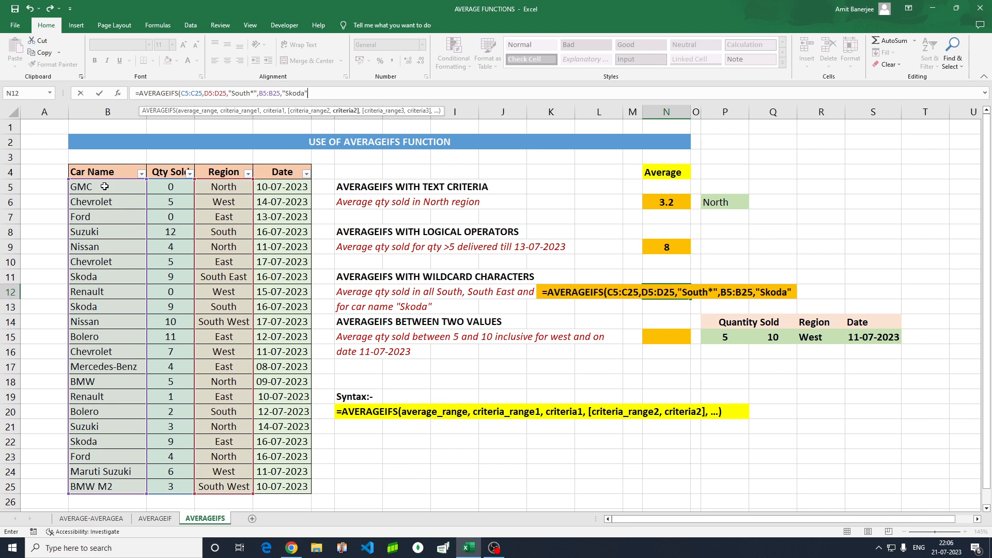
pyautogui.write(')')
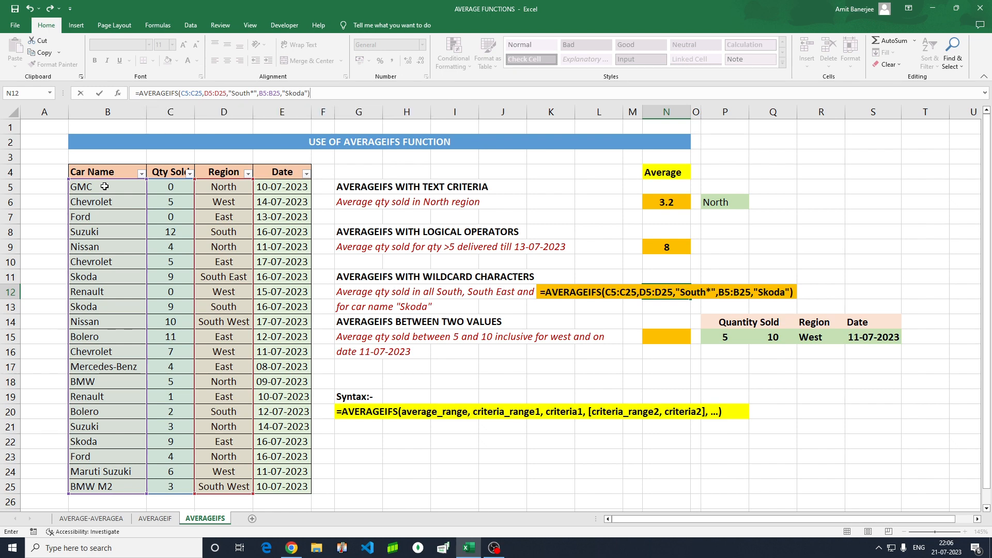
pyautogui.press('Return')
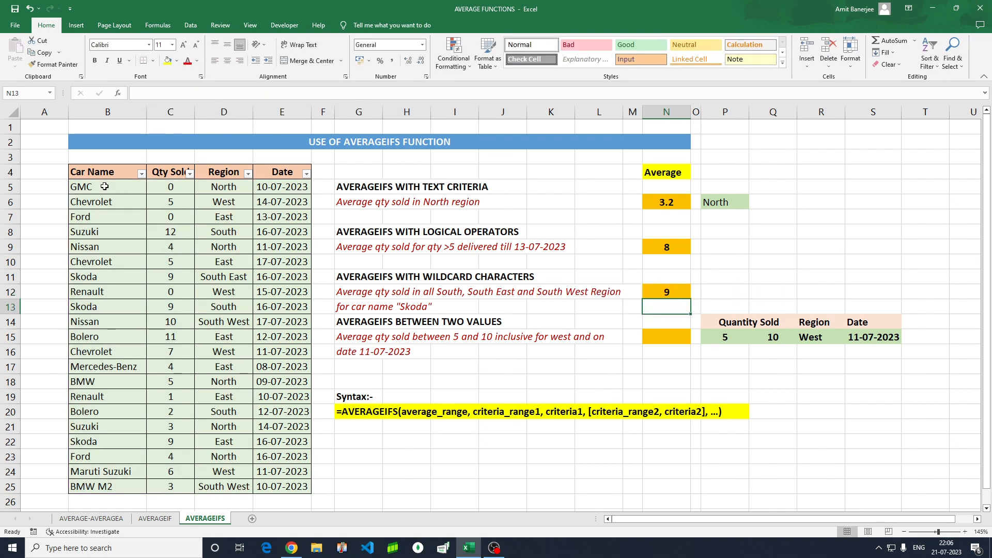
# Filter the Car Name column to Skoda only to check the N12 result
pyautogui.click(675, 294)
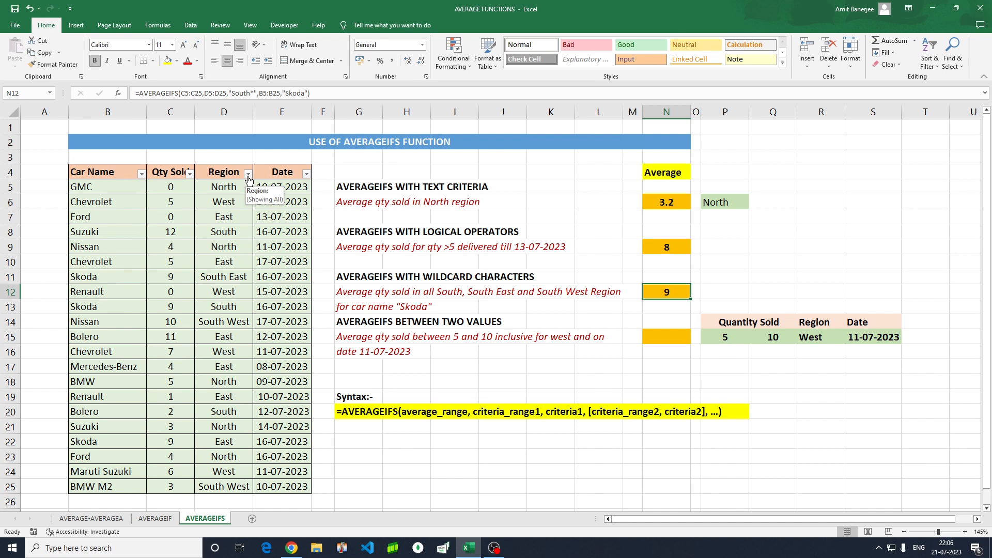
pyautogui.click(141, 173)
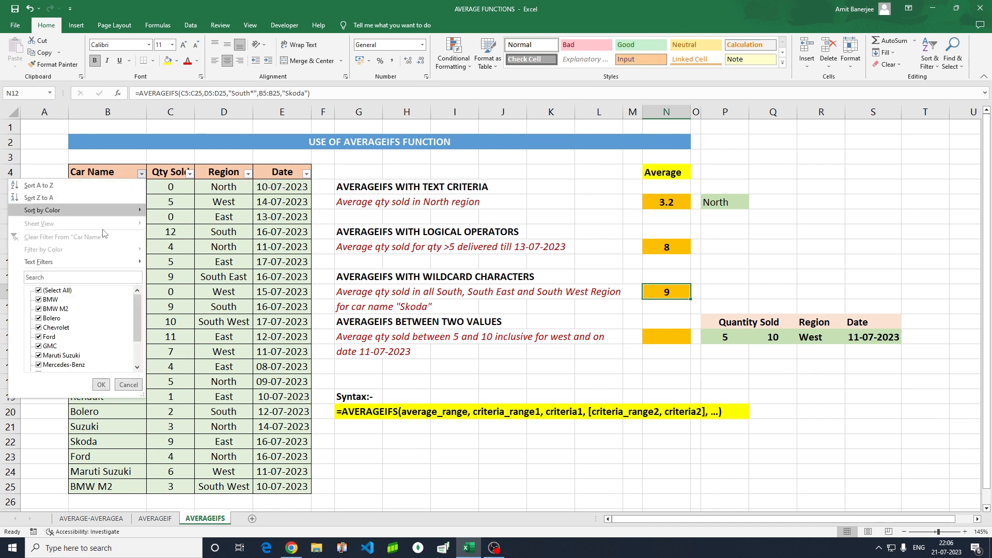
pyautogui.click(38, 290)
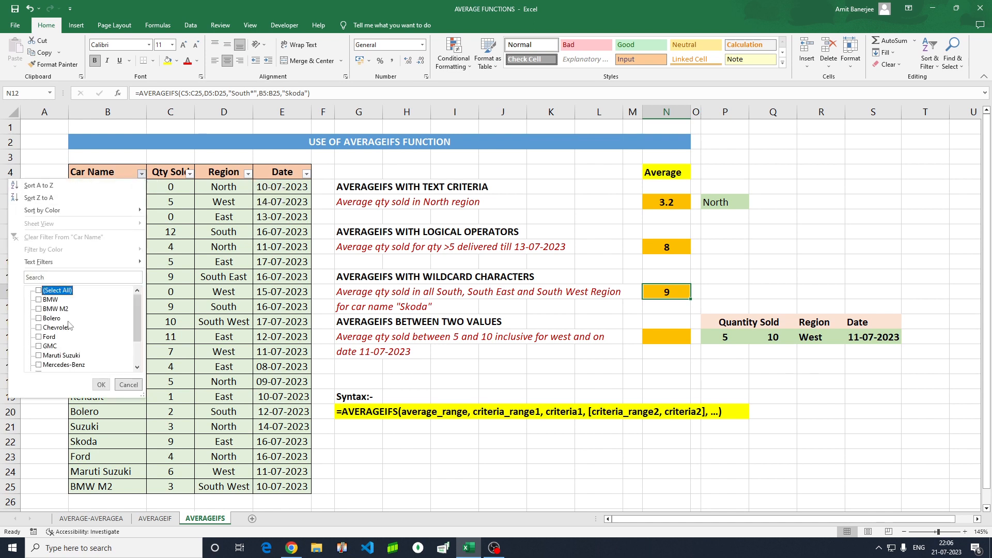
pyautogui.scroll(-2, 69, 326)
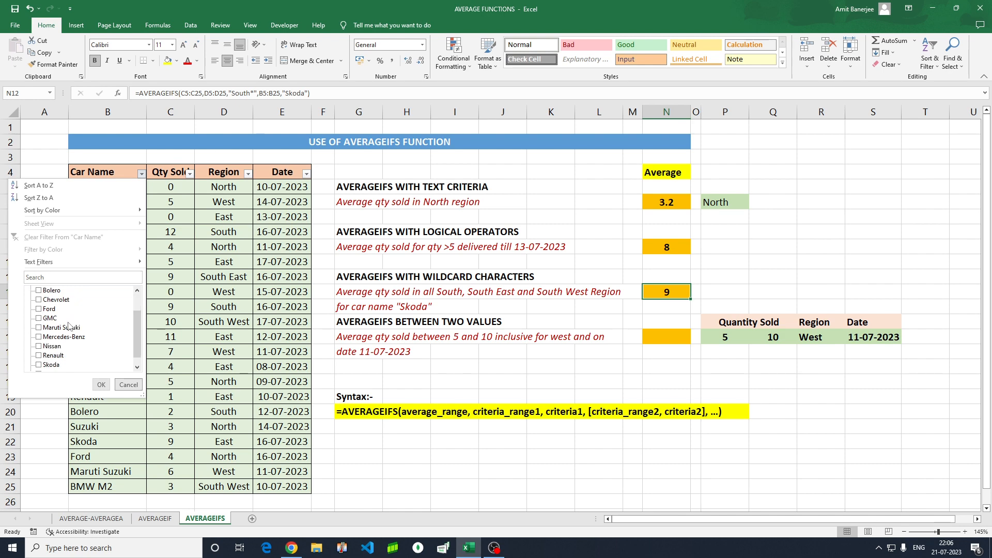
pyautogui.click(40, 356)
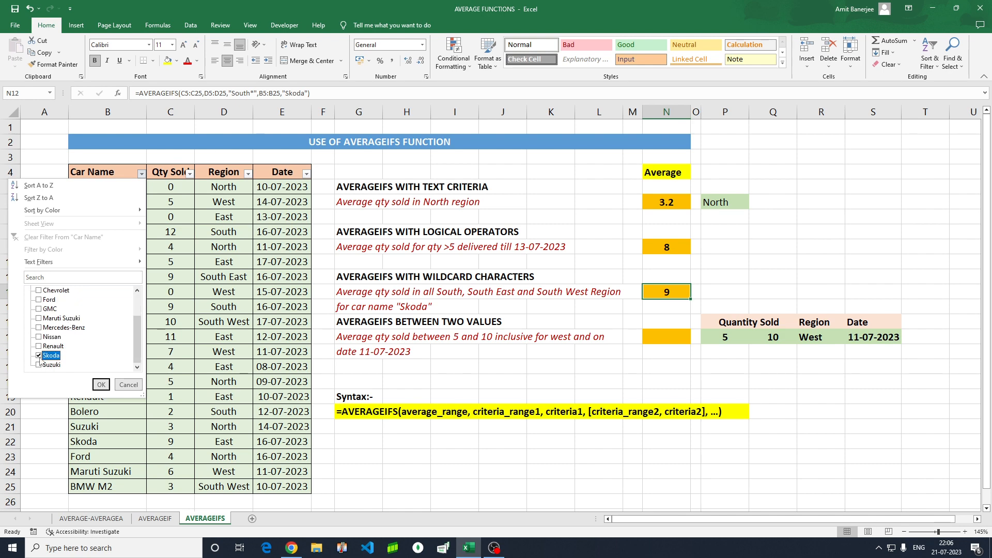
pyautogui.click(101, 385)
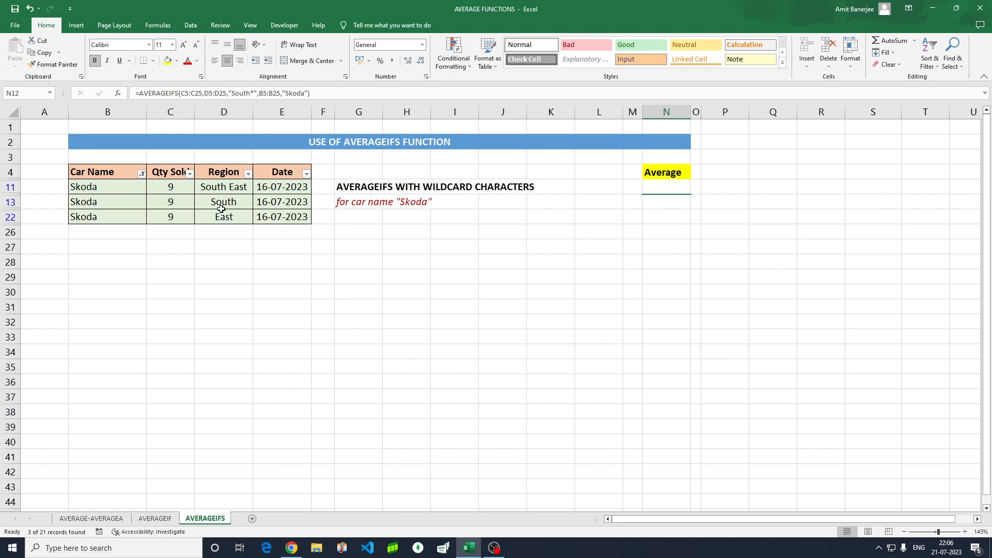
# Exclude East from the Region filter and select the remaining Qty Sold cells to check their average
pyautogui.click(232, 187)
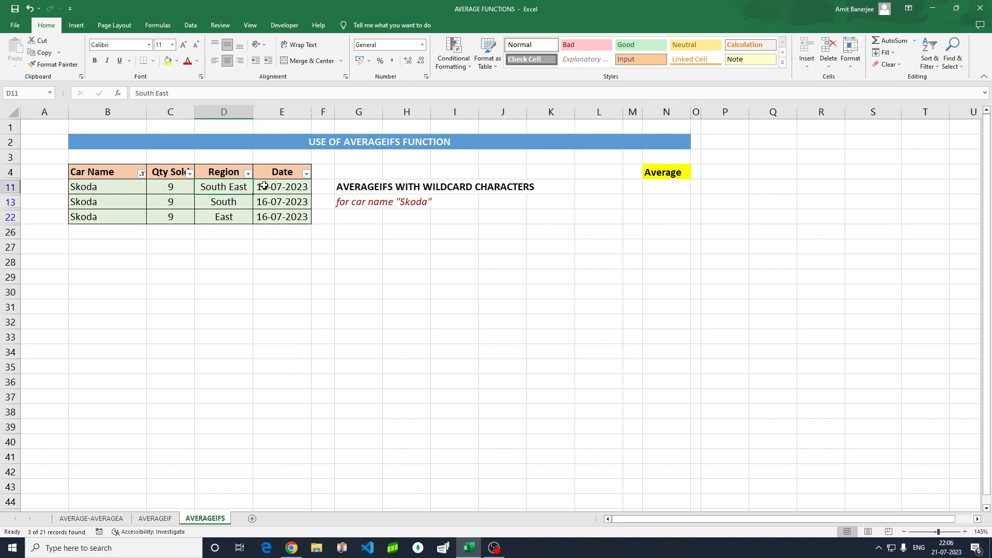
pyautogui.click(248, 174)
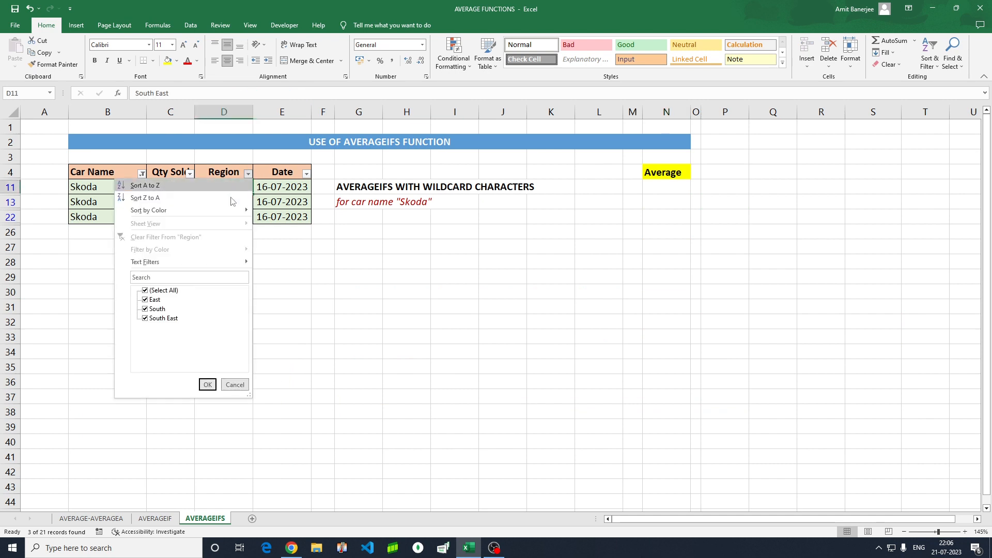
pyautogui.click(146, 300)
pyautogui.click(207, 385)
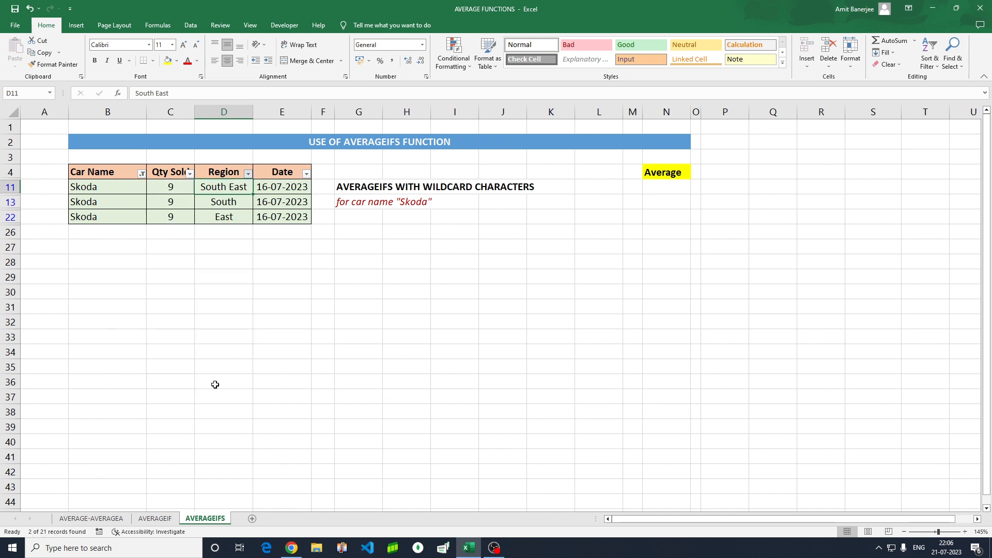
pyautogui.click(177, 176)
pyautogui.press('Down')
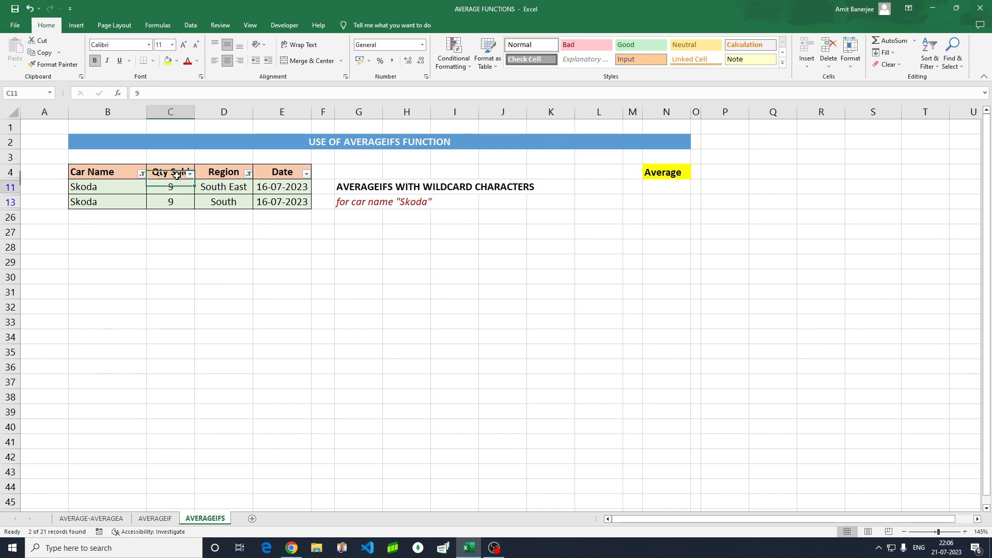
pyautogui.hotkey('shift', 'Down')
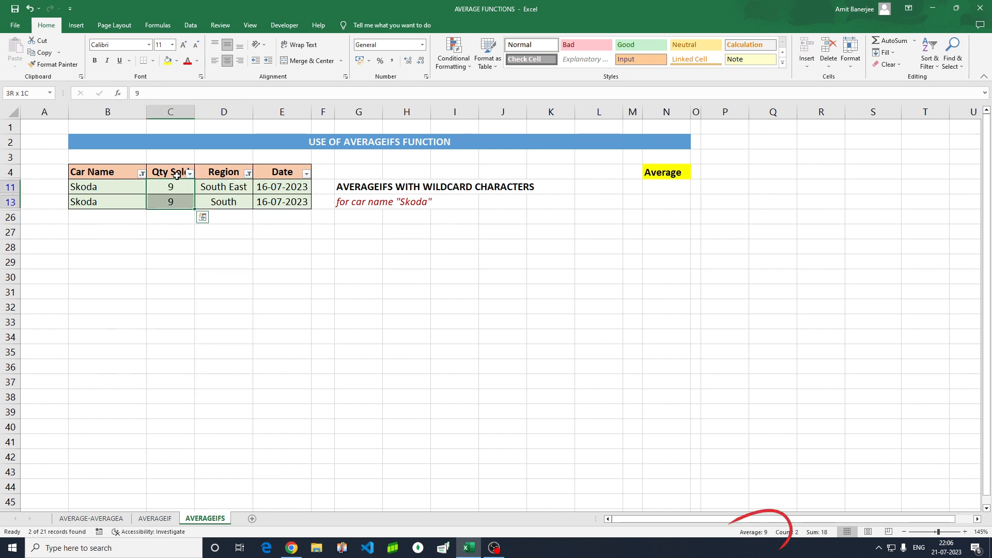
pyautogui.click(155, 202)
# Show all regions and all car names again in the filtered table and select the N12 result cell
pyautogui.click(247, 175)
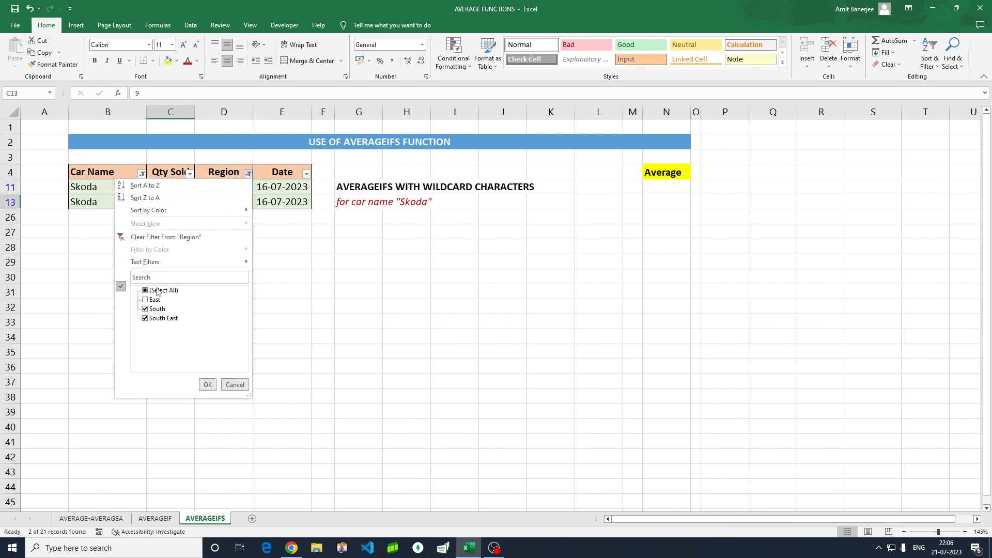
pyautogui.click(145, 290)
pyautogui.click(205, 385)
pyautogui.click(143, 175)
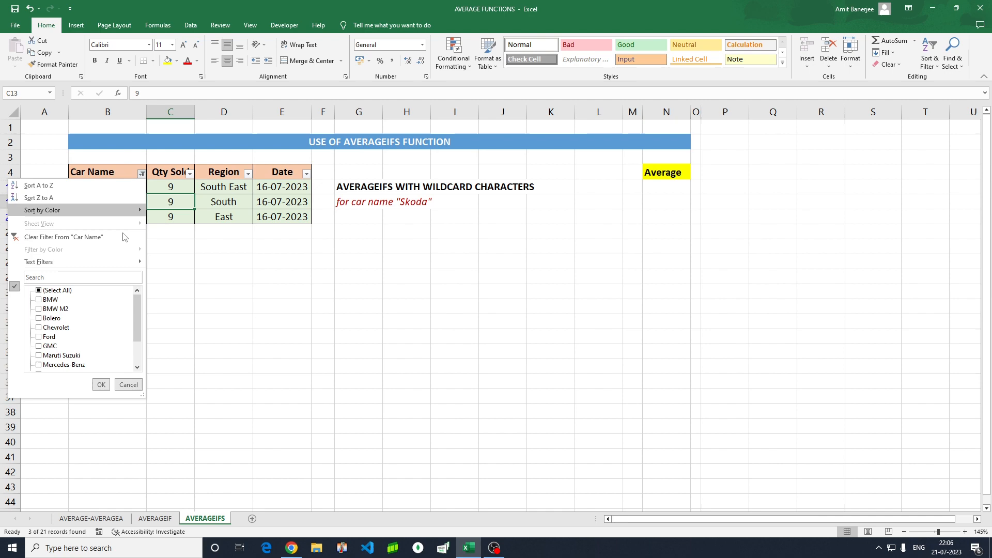
pyautogui.click(40, 290)
pyautogui.click(102, 384)
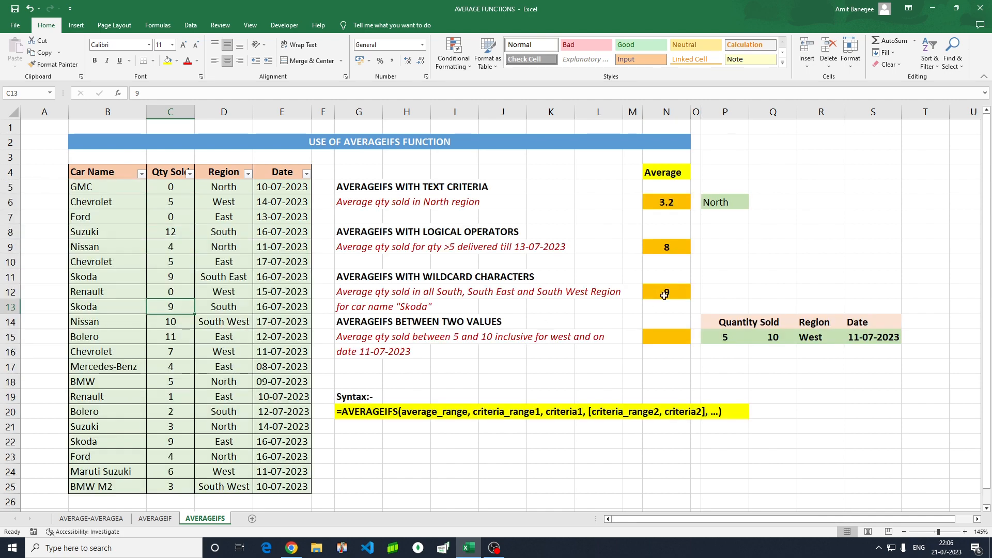
pyautogui.click(665, 294)
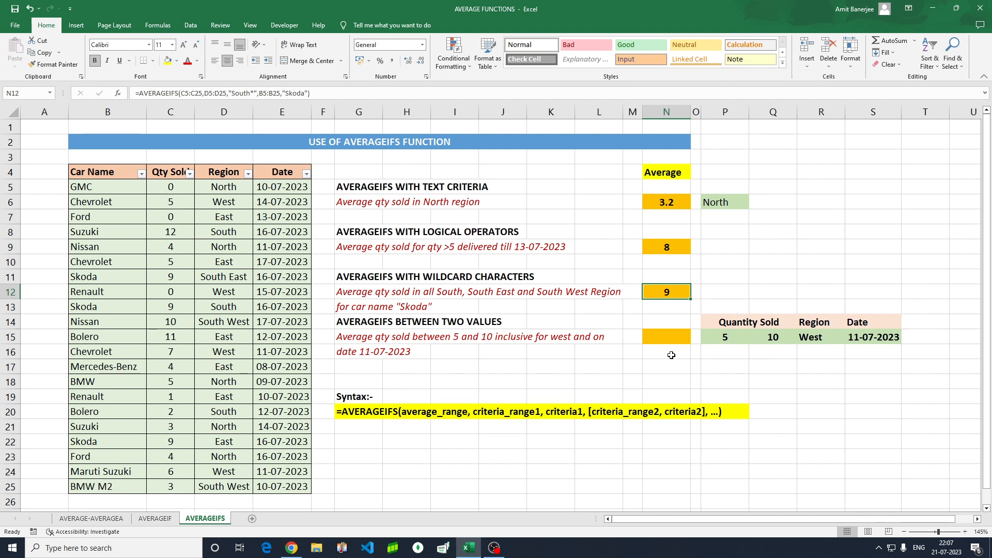
# Start an AVERAGEIFS formula in N15 with the Qty Sold cells C5:C25 as the average range
pyautogui.click(659, 341)
pyautogui.write('=')
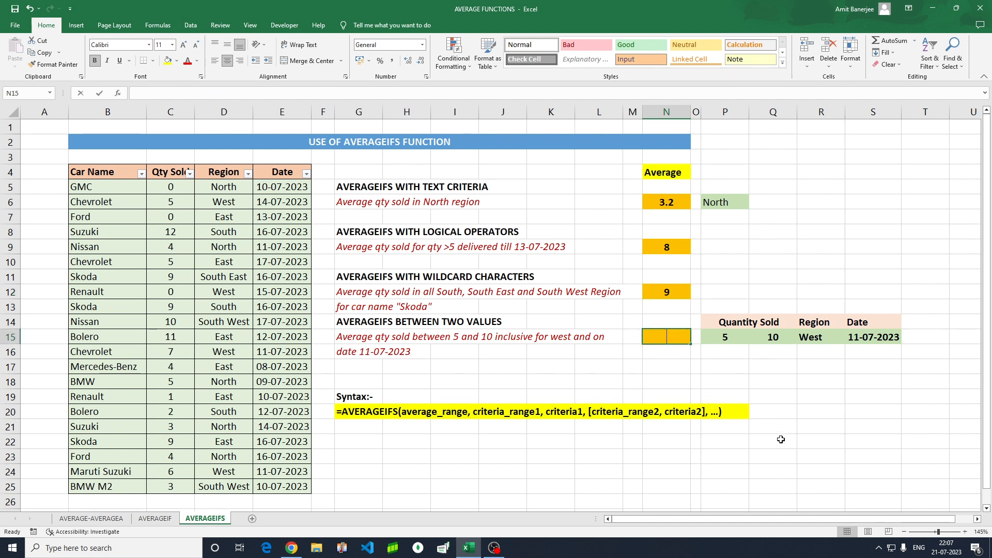
pyautogui.write('avera')
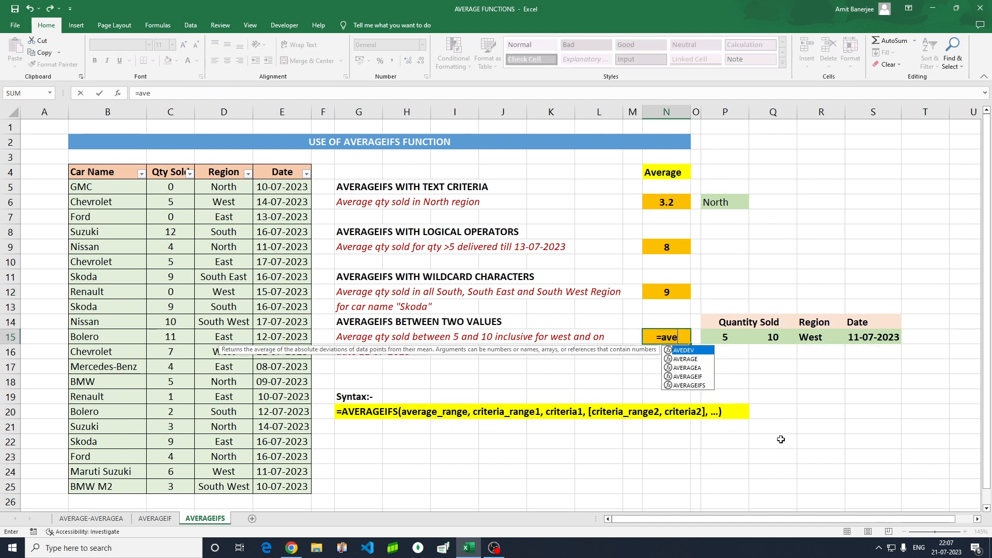
pyautogui.press('Down')
pyautogui.press('Down')
pyautogui.press('Down')
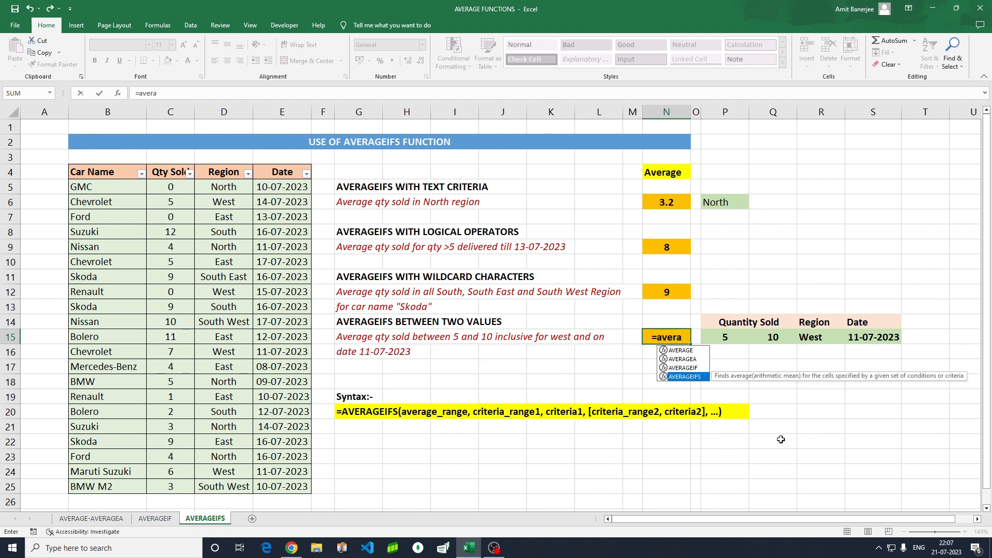
pyautogui.press('Tab')
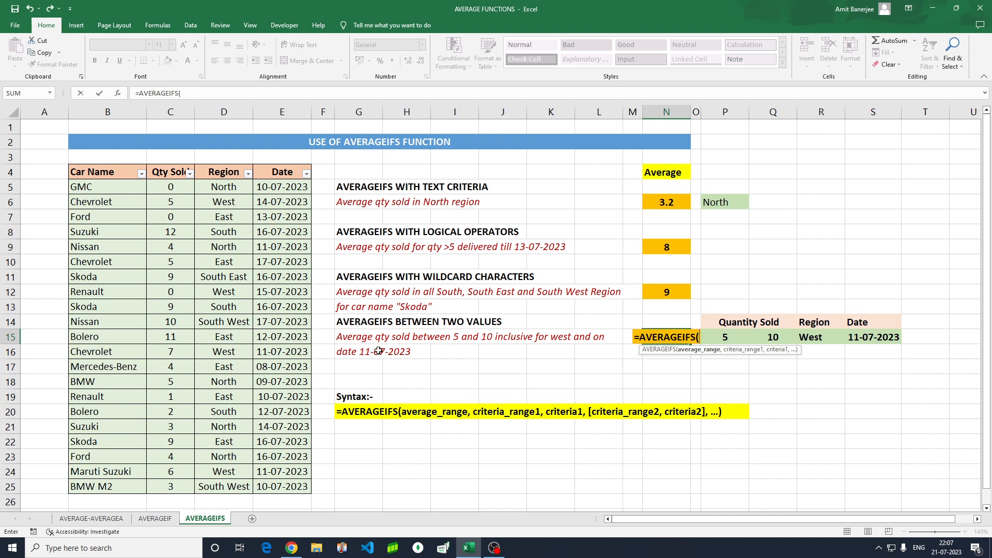
pyautogui.click(178, 186)
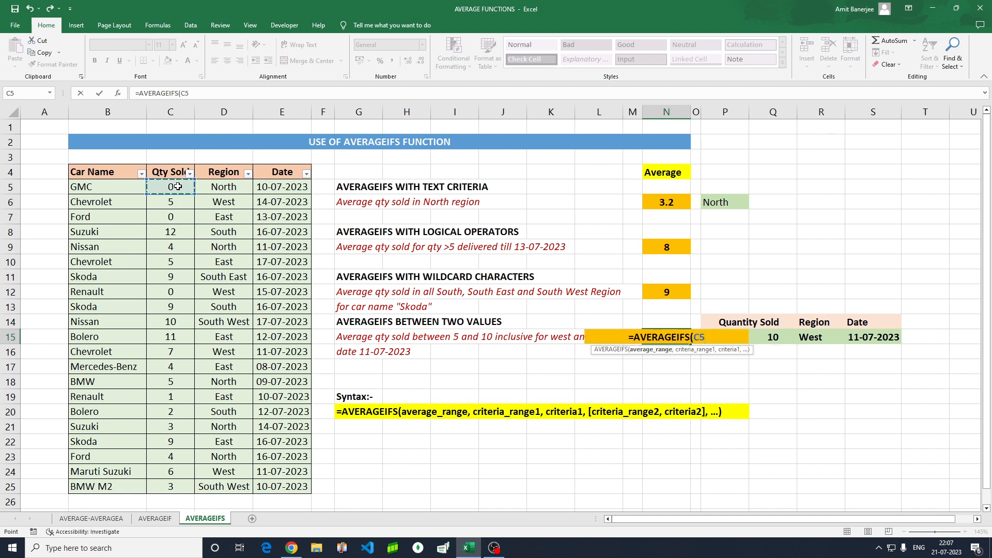
pyautogui.hotkey('ctrl', 'shift', 'Down')
pyautogui.write(',')
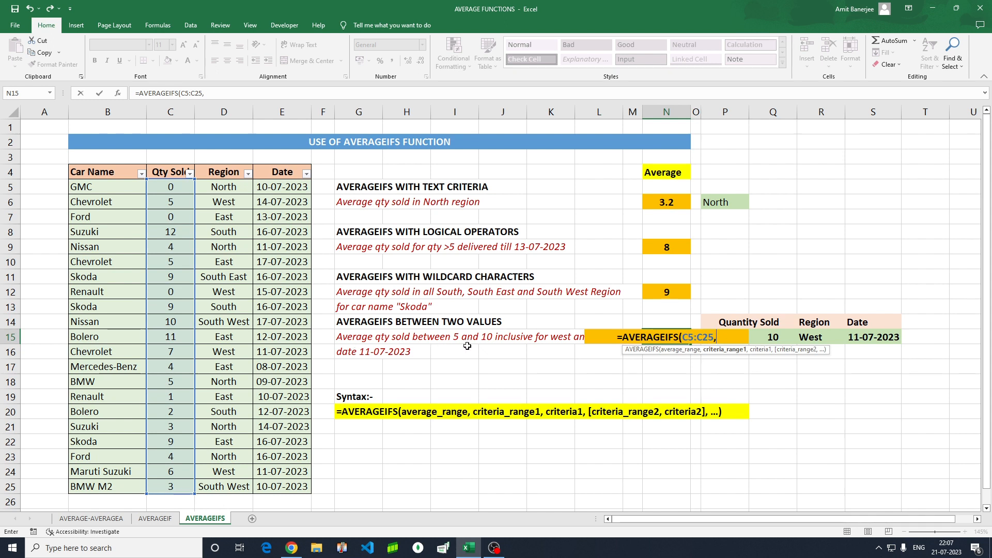
# Add the Qty Sold cells C5:C25 as the first criteria range with the criterion ">=5"
pyautogui.click(176, 188)
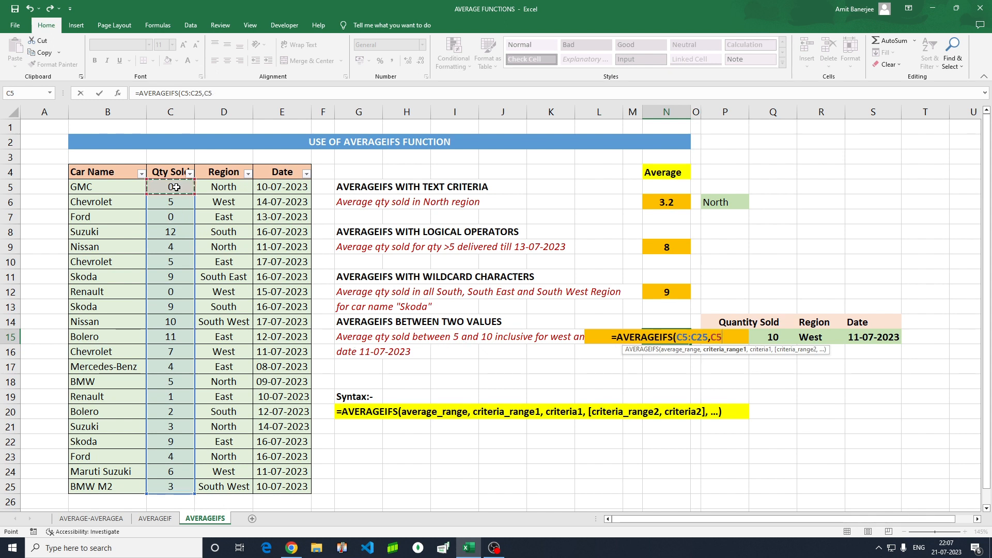
pyautogui.hotkey('ctrl', 'shift', 'Down')
pyautogui.write(',')
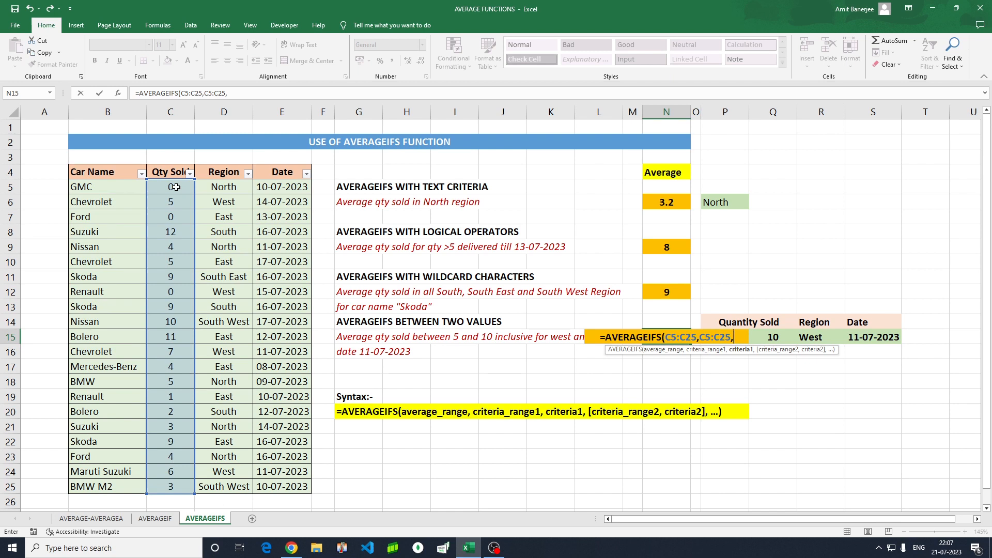
pyautogui.write('">')
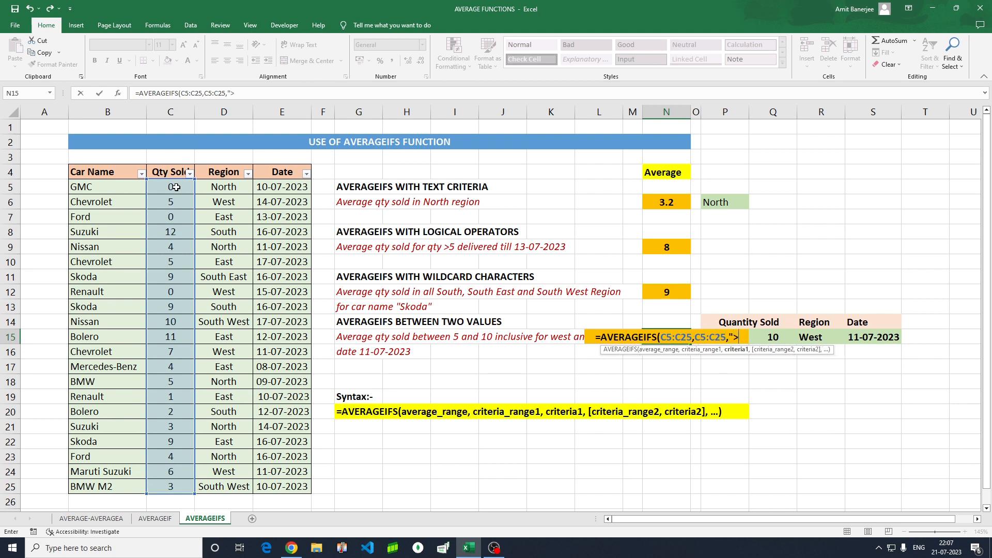
pyautogui.write('=5')
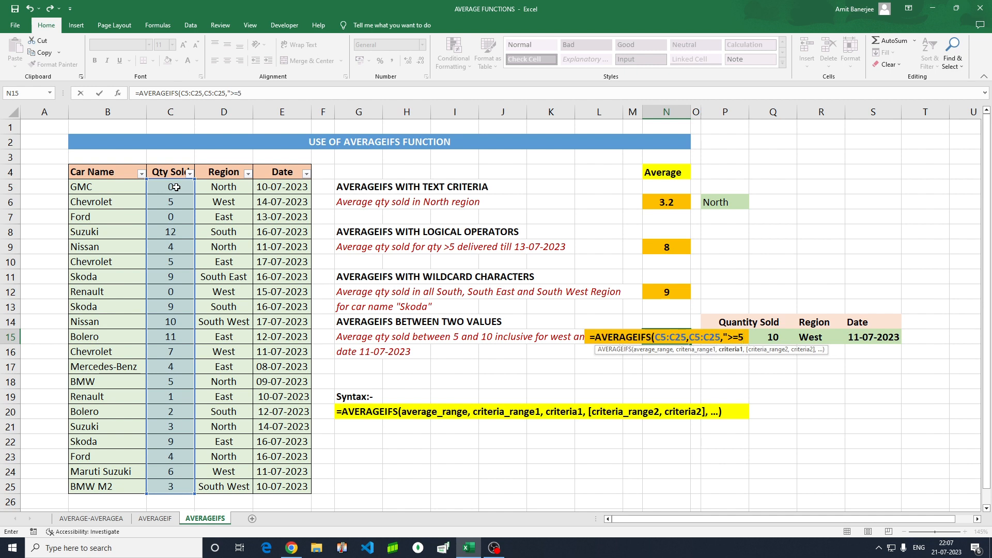
pyautogui.write('",')
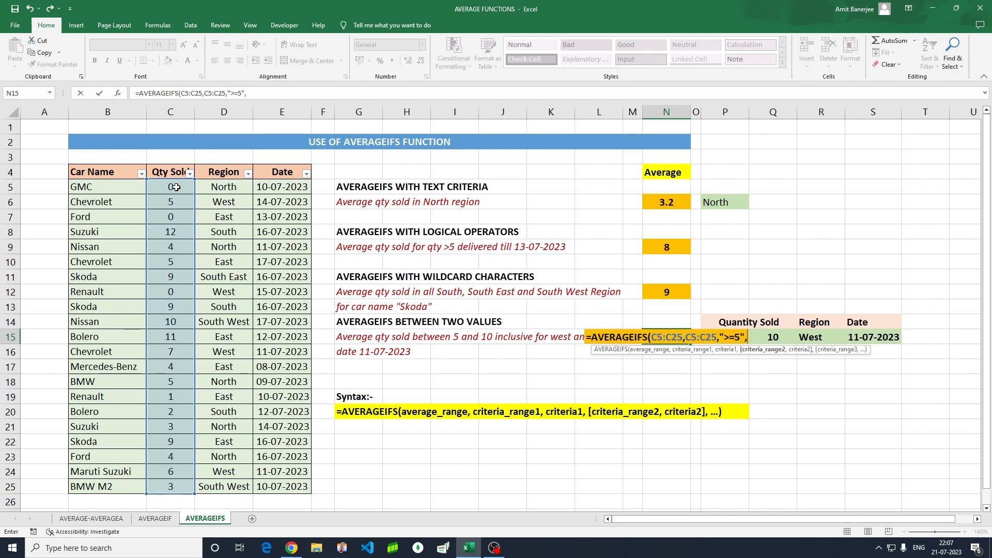
# Add the Qty Sold cells C5:C25 as the second criteria range with the criterion "<=10"
pyautogui.click(185, 189)
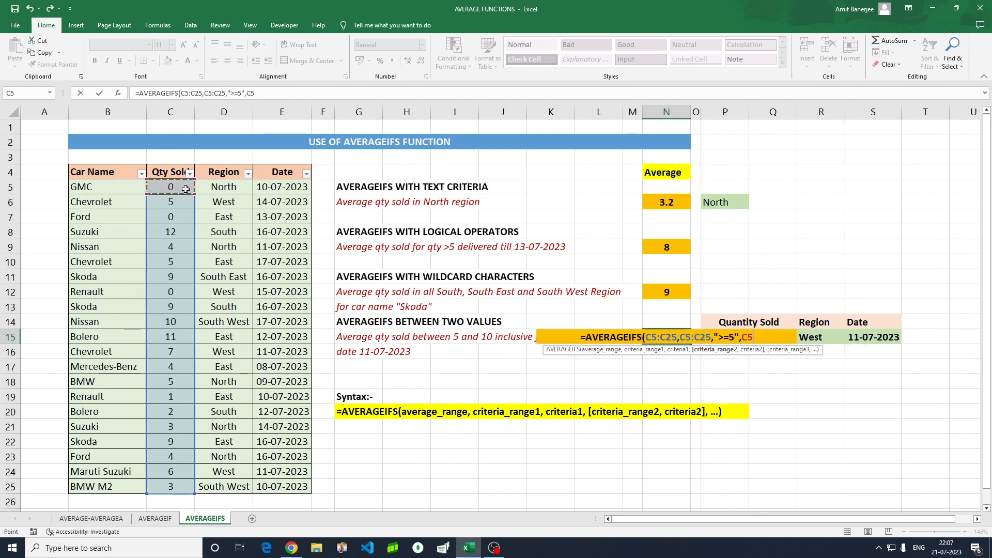
pyautogui.hotkey('ctrl', 'shift', 'Down')
pyautogui.write(',')
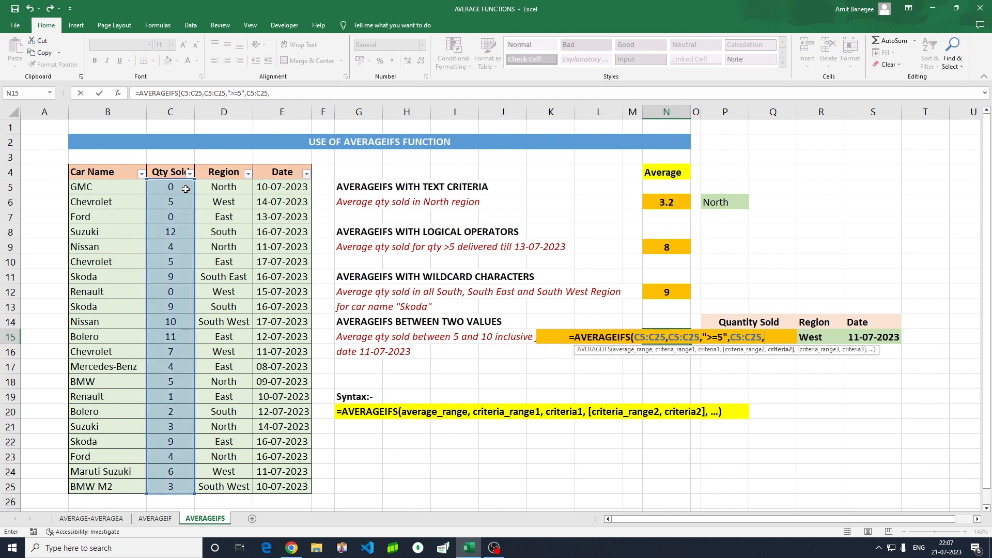
pyautogui.write('"')
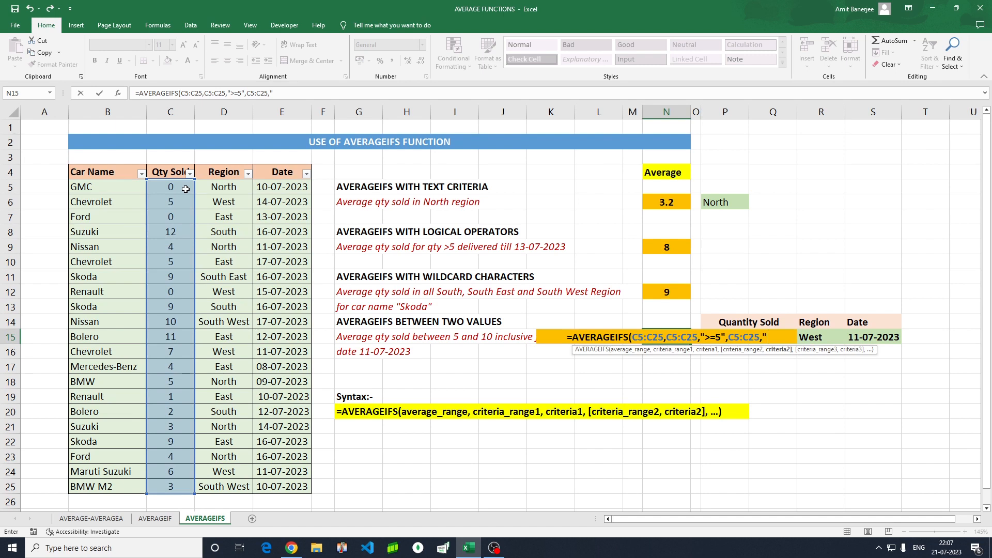
pyautogui.write('<')
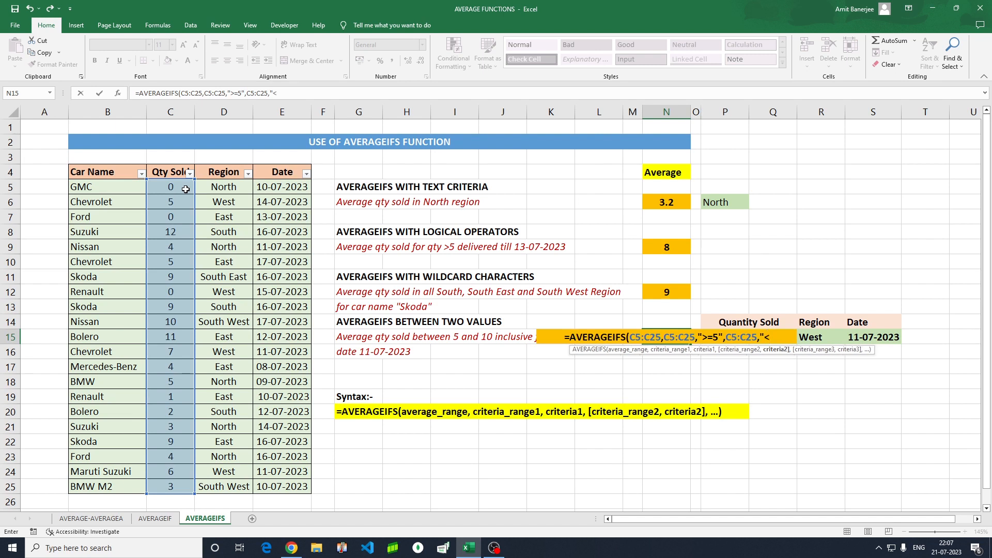
pyautogui.write('=')
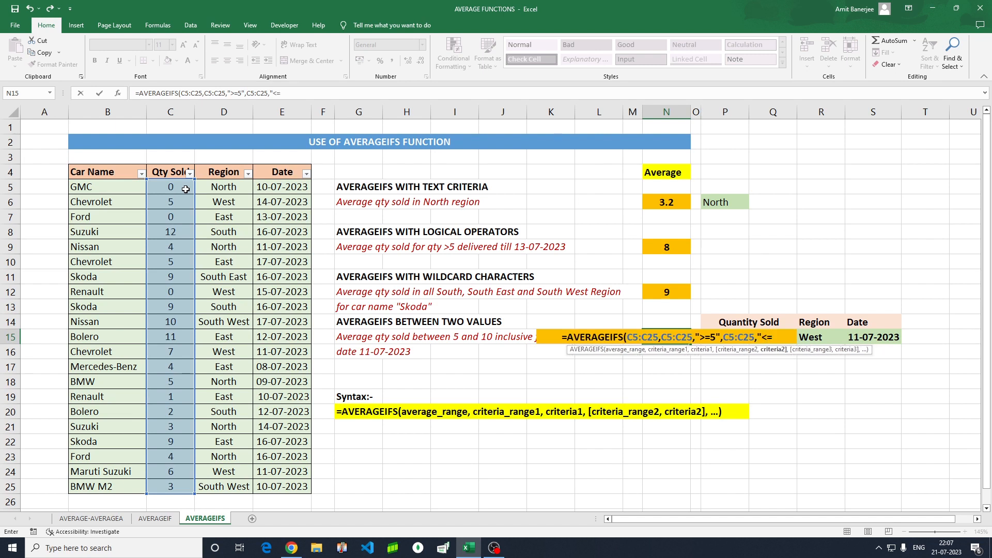
pyautogui.write('10')
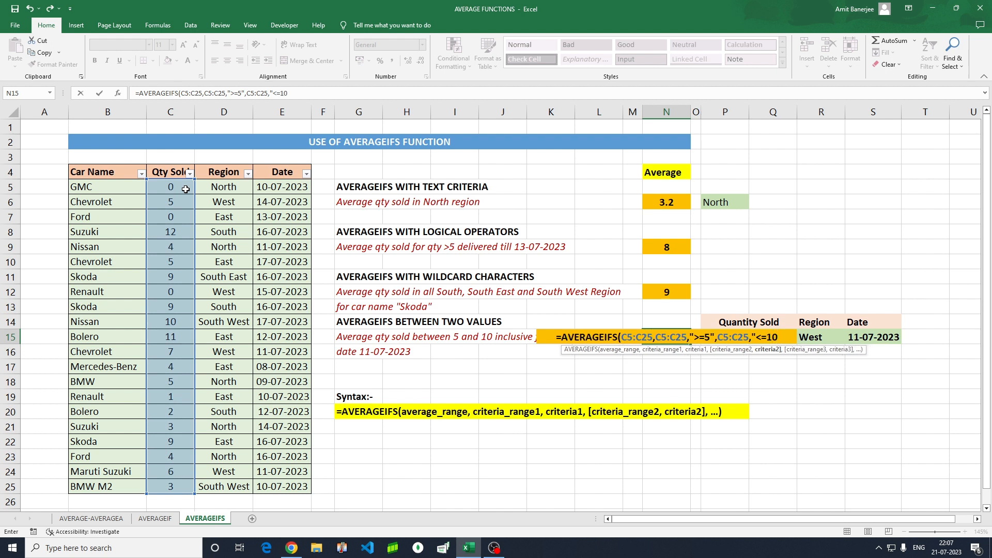
pyautogui.write('"')
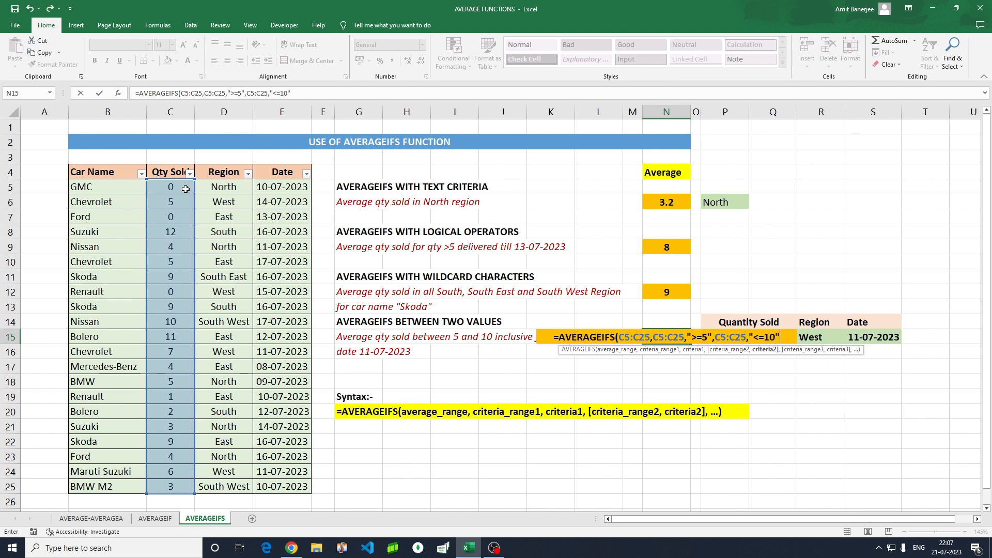
pyautogui.write(',')
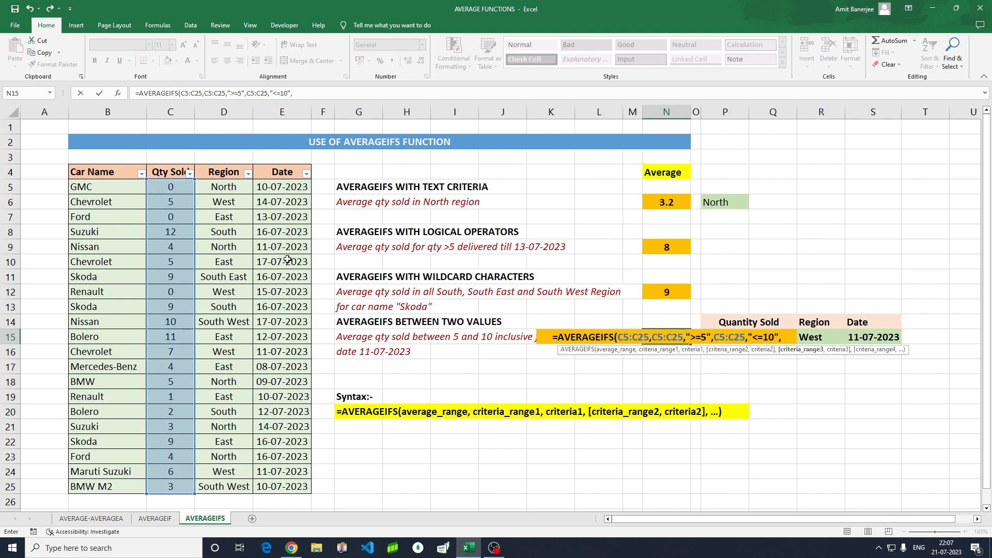
# Add the Date cells E5:E25 as the third criteria range with the criterion "11-07-2023" and complete the N15 formula
pyautogui.click(273, 188)
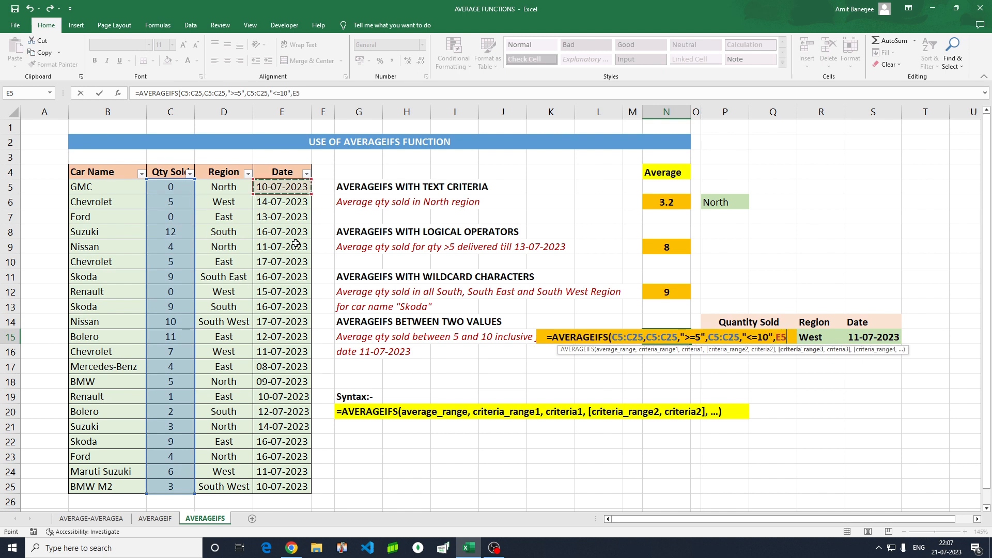
pyautogui.hotkey('ctrl', 'shift', 'Down')
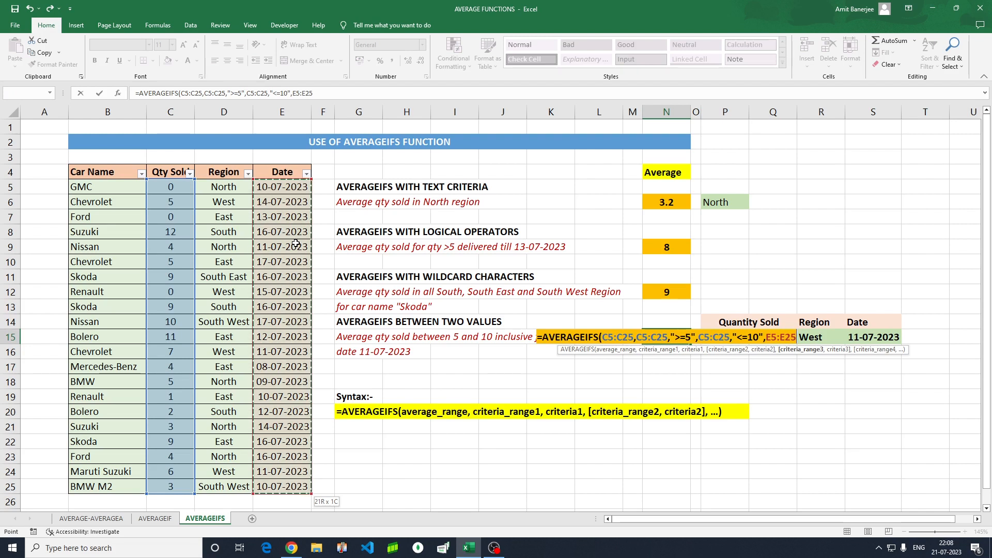
pyautogui.write(',')
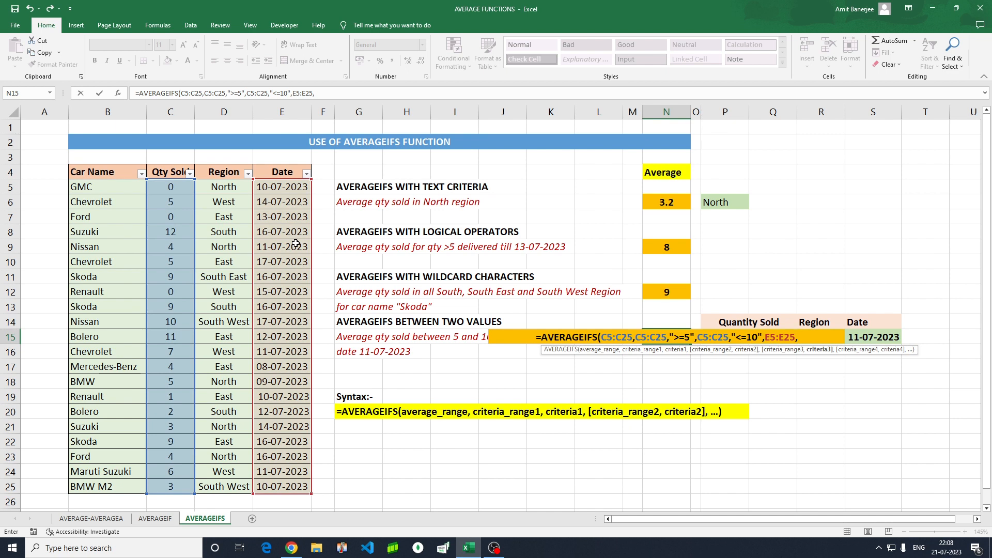
pyautogui.write('"')
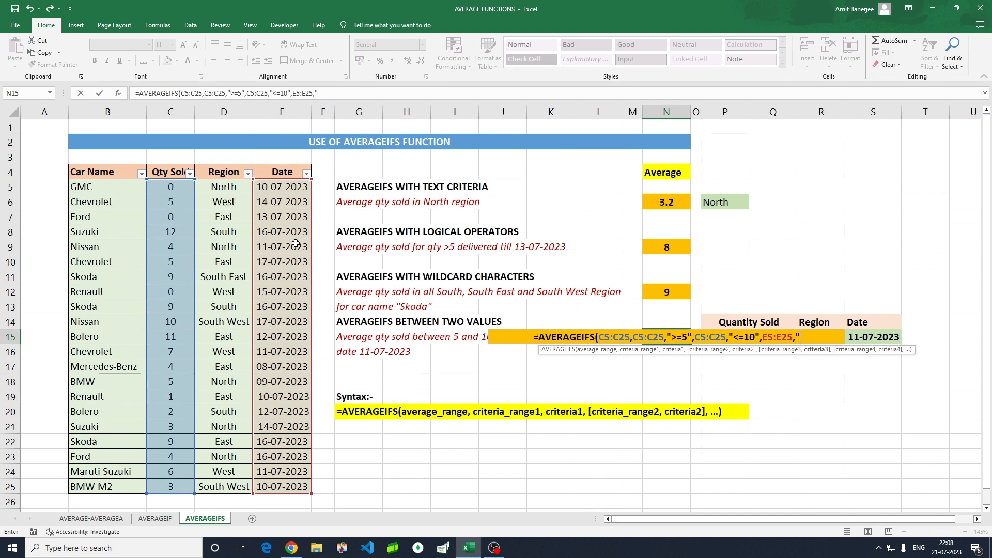
pyautogui.write('11-')
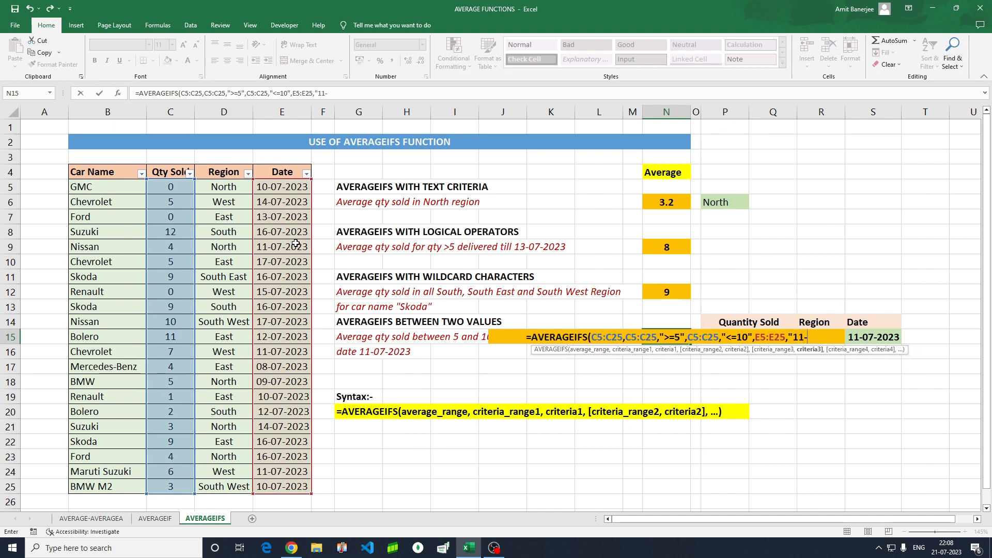
pyautogui.write('07-')
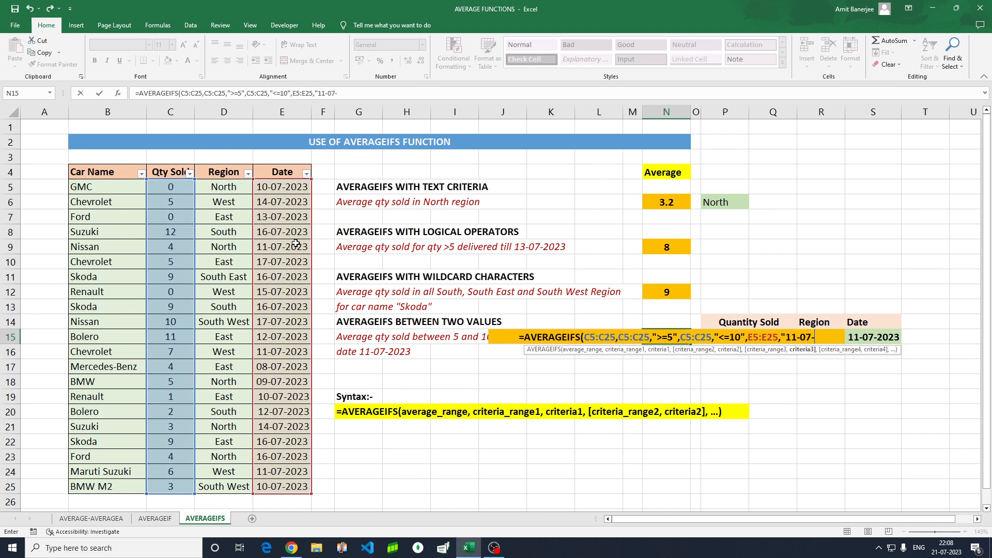
pyautogui.write('2023')
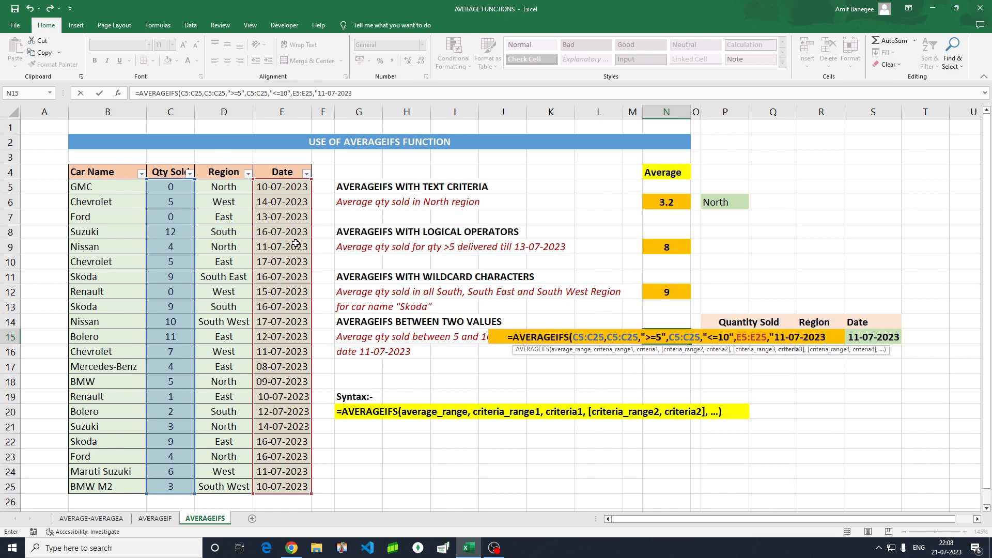
pyautogui.write('")')
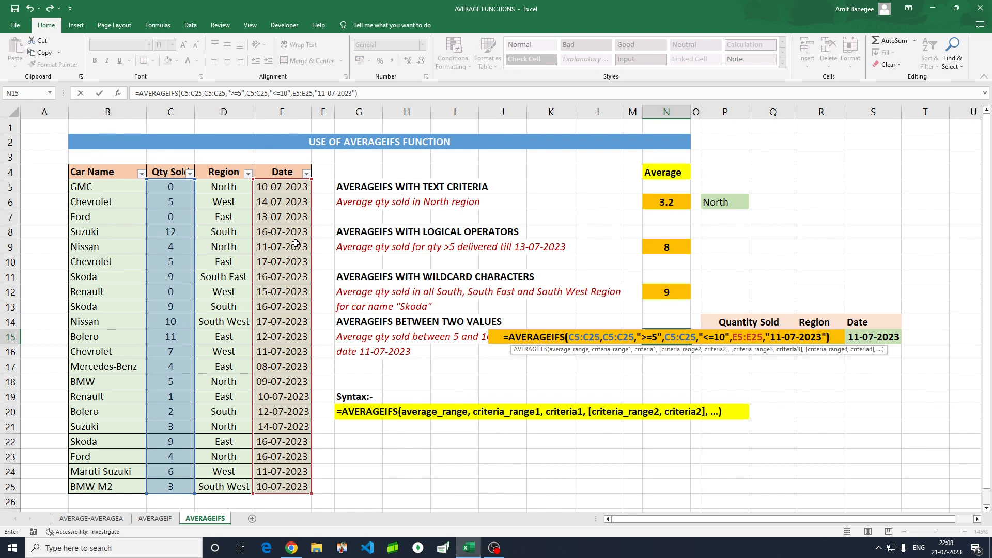
pyautogui.press('Return')
pyautogui.press('Up')
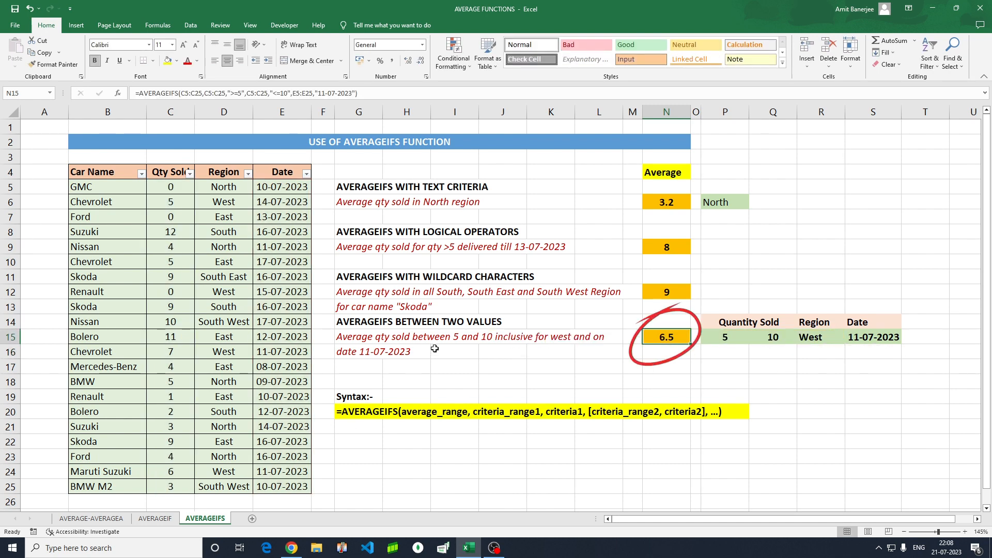
# Filter the Qty Sold column to the quantities 5, 6, 7, 9 and 10
pyautogui.click(193, 178)
pyautogui.click(87, 291)
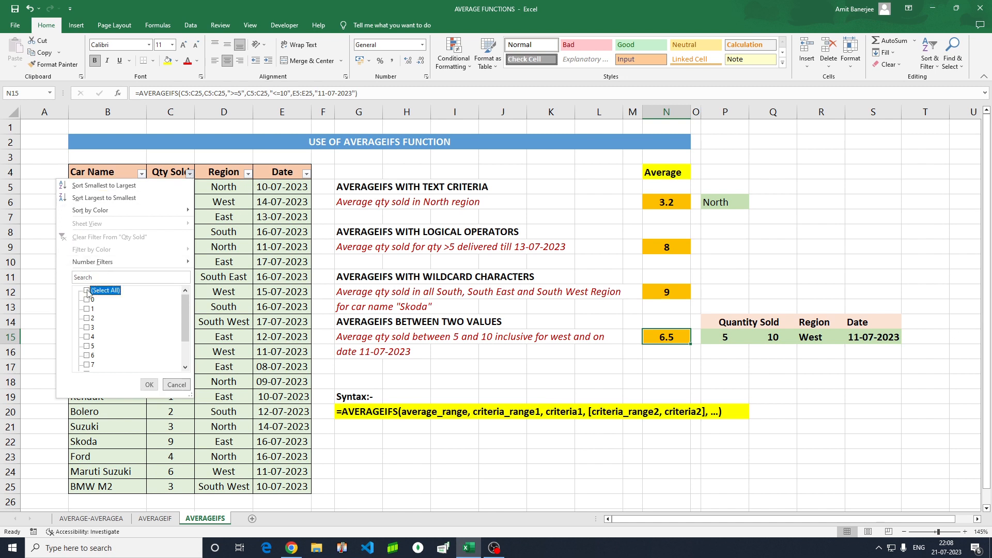
pyautogui.click(87, 346)
pyautogui.scroll(-2, 97, 344)
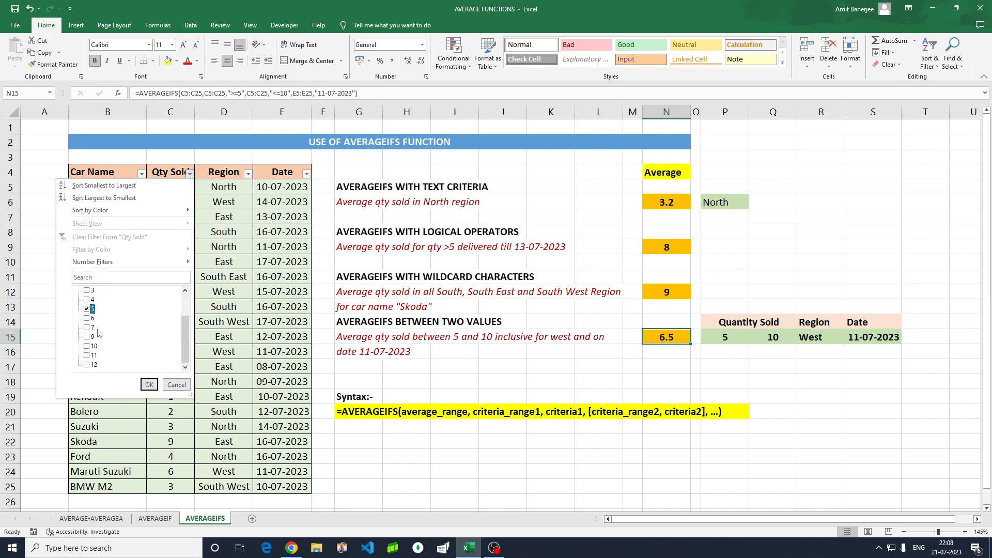
pyautogui.click(122, 317)
pyautogui.press('space')
pyautogui.press('Down')
pyautogui.press('space')
pyautogui.press('Down')
pyautogui.press('space')
pyautogui.scroll(2, 133, 337)
pyautogui.scroll(-2, 133, 336)
pyautogui.click(149, 384)
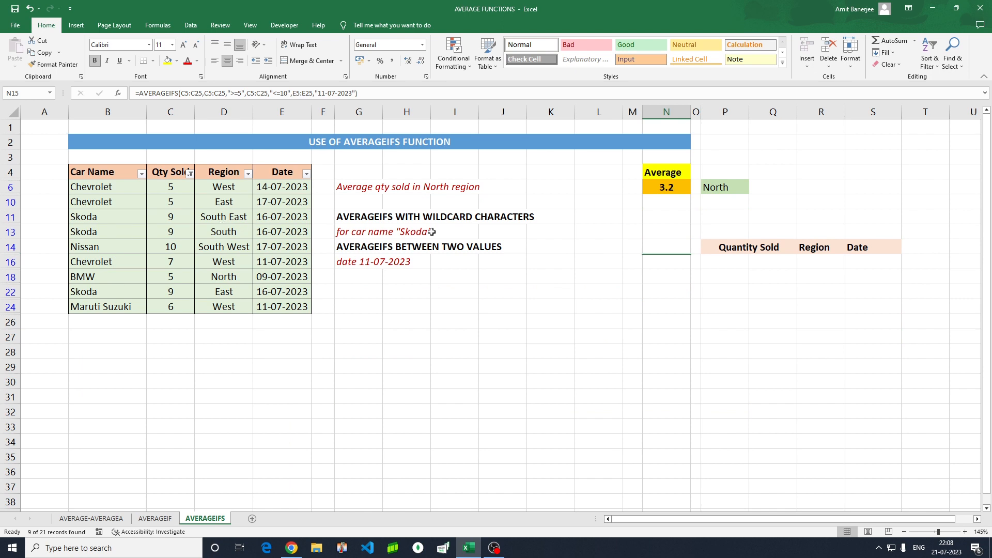
# Filter the Date column to 11 July 2023 and select the visible Qty Sold cells to check their average
pyautogui.click(133, 198)
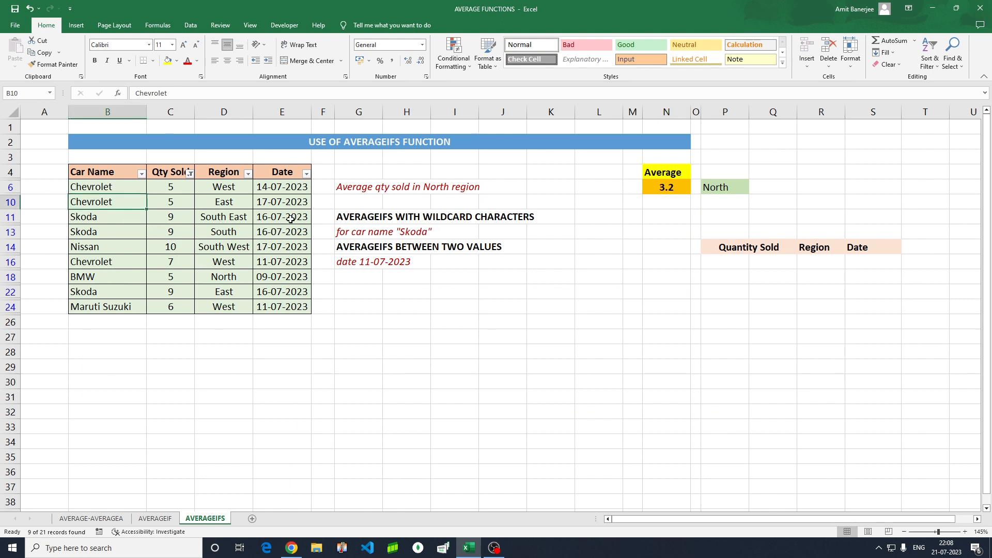
pyautogui.click(306, 175)
pyautogui.click(203, 291)
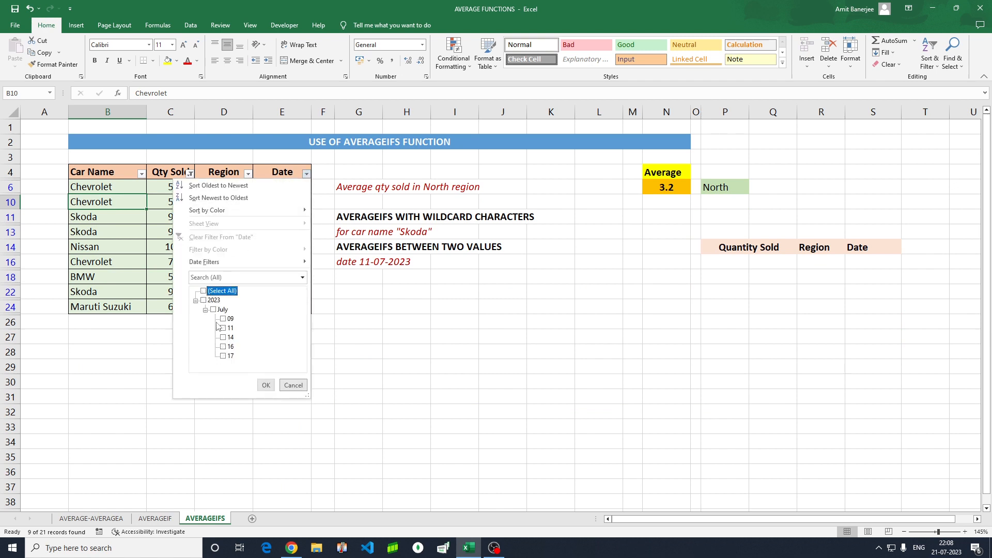
pyautogui.click(222, 328)
pyautogui.click(266, 385)
pyautogui.click(175, 175)
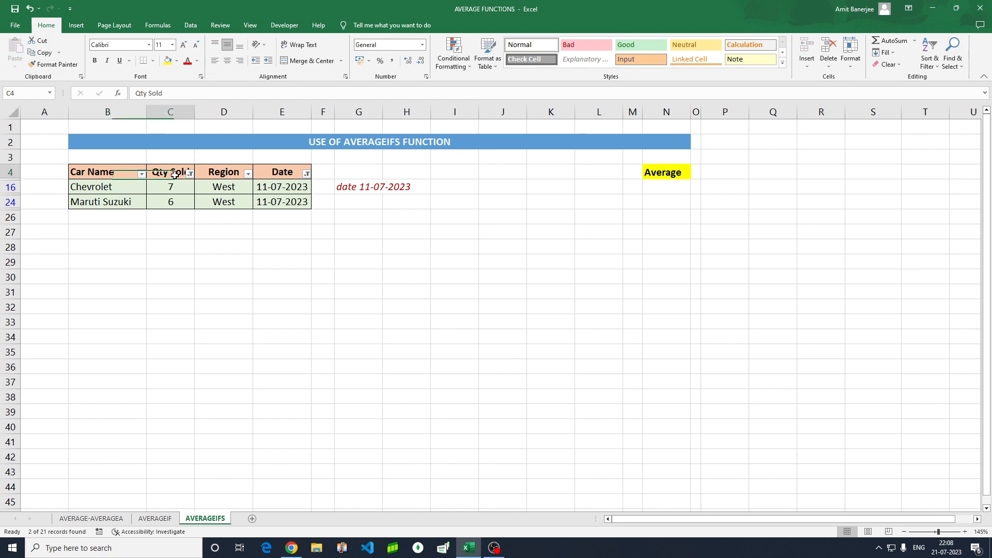
pyautogui.press('Down')
pyautogui.hotkey('shift', 'Down')
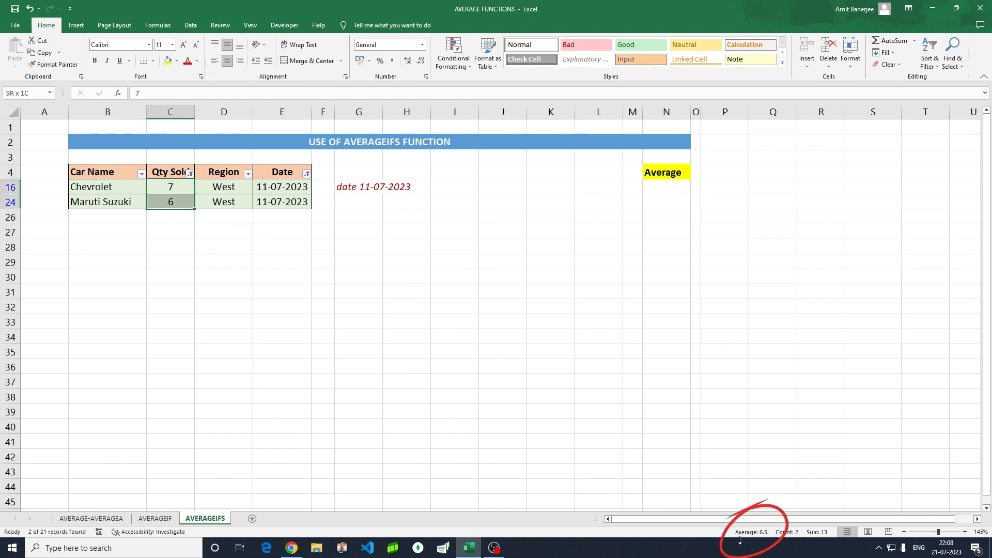
# Show all dates and all Qty Sold values again in the filtered table
pyautogui.click(307, 174)
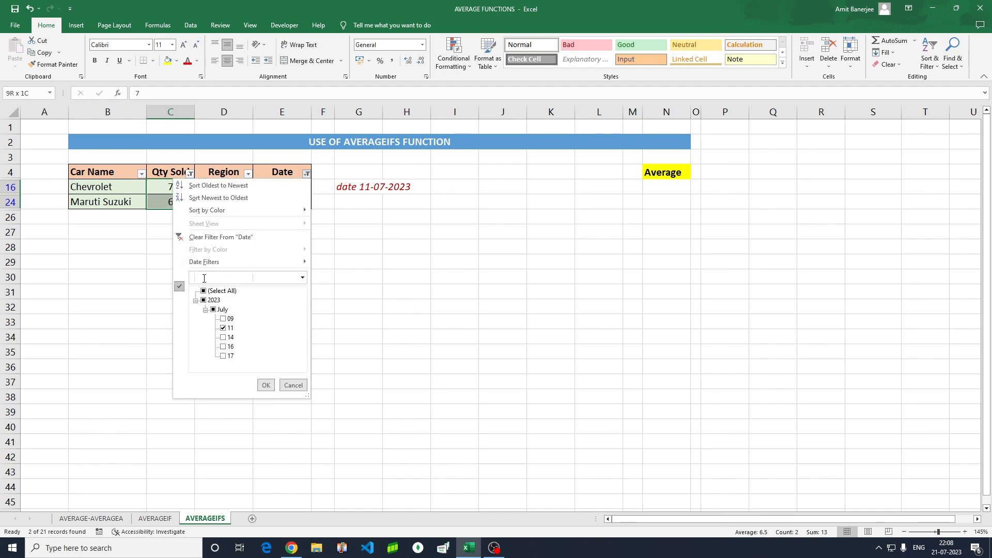
pyautogui.click(266, 385)
pyautogui.click(190, 173)
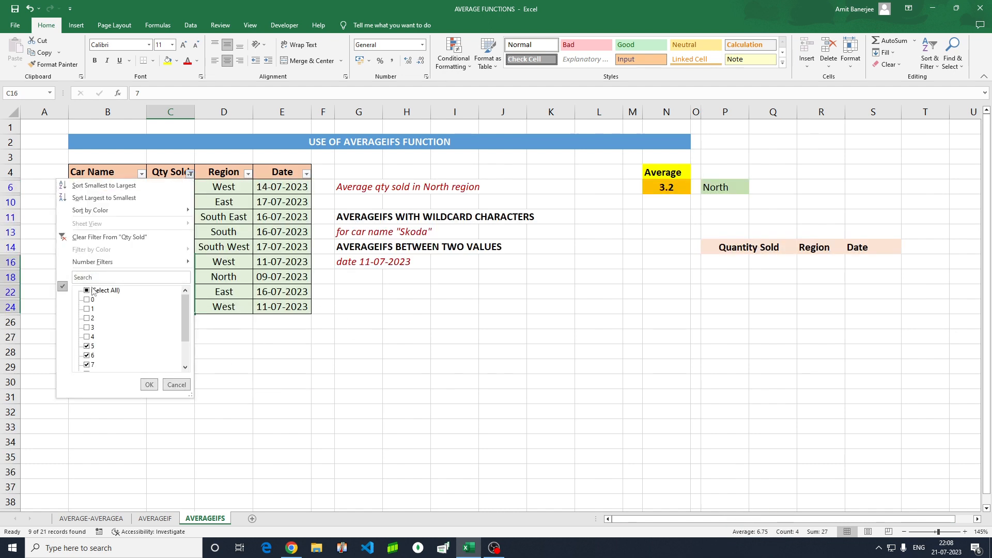
pyautogui.click(147, 387)
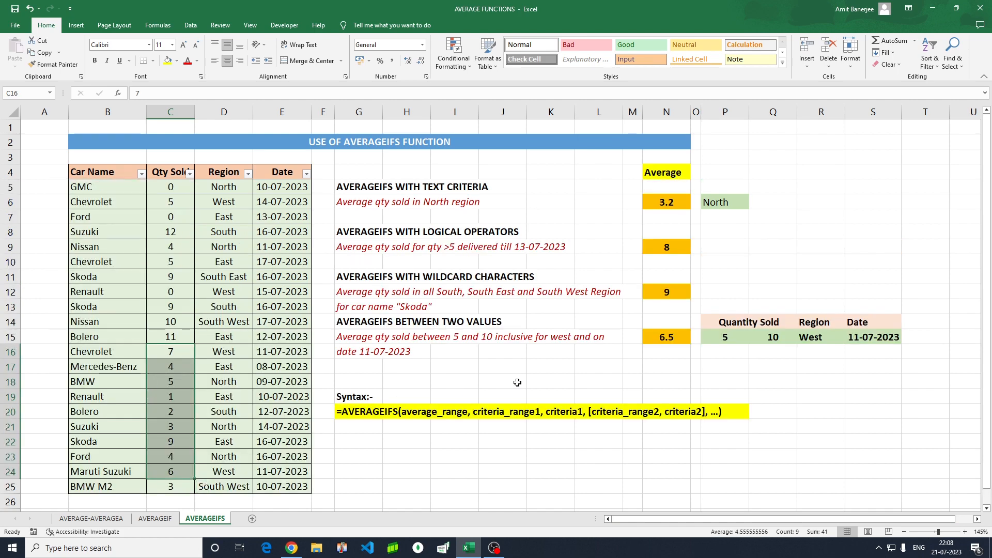
# Clear the formula in N15 and start a new AVERAGEIFS formula with the Qty Sold cells C5:C25 as the average range
pyautogui.click(676, 340)
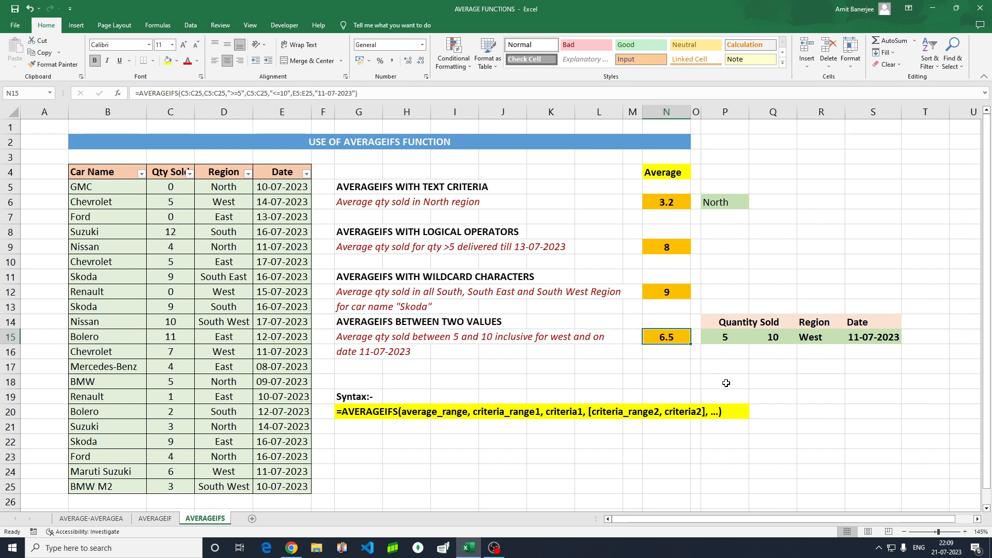
pyautogui.press('Delete')
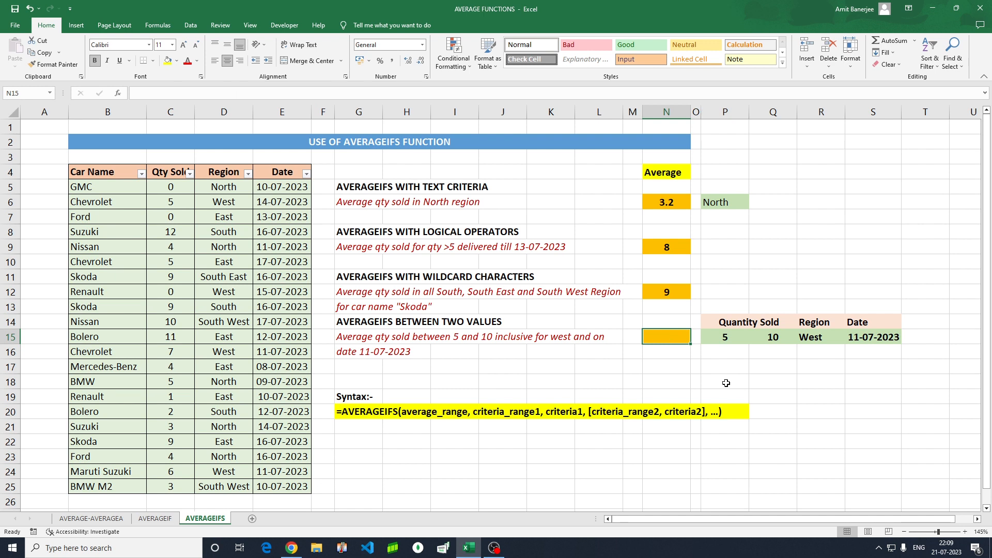
pyautogui.write('=')
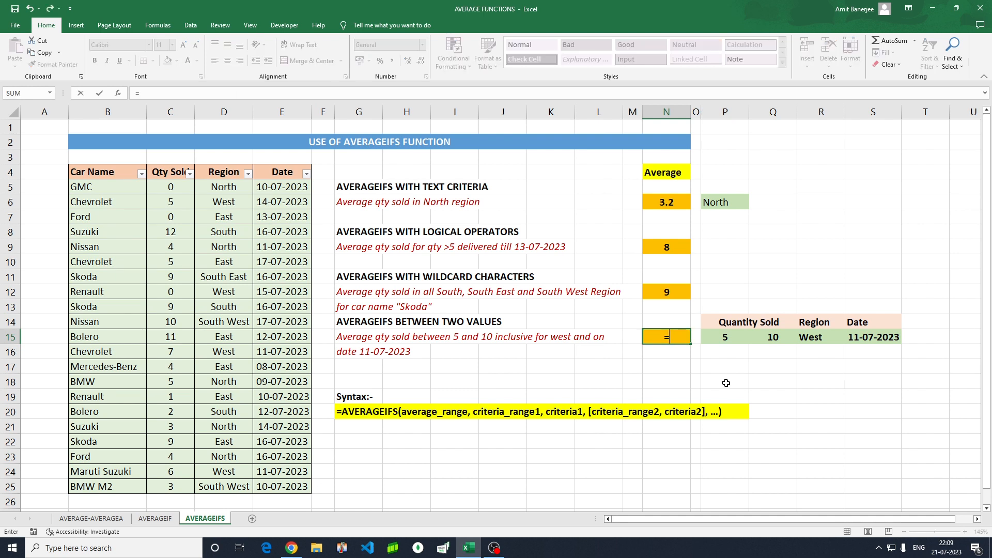
pyautogui.write('av')
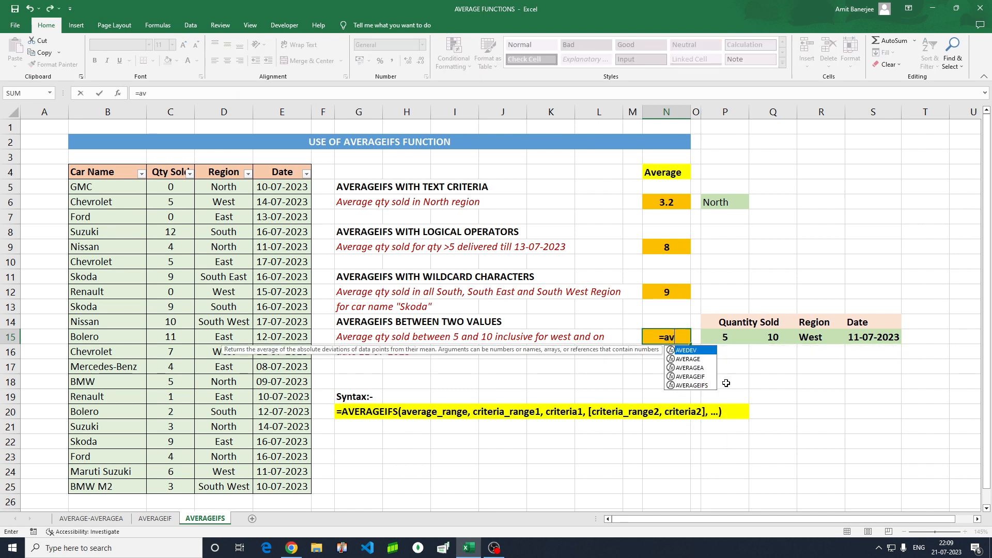
pyautogui.write('era')
pyautogui.press('Down')
pyautogui.press('Down')
pyautogui.press('Down')
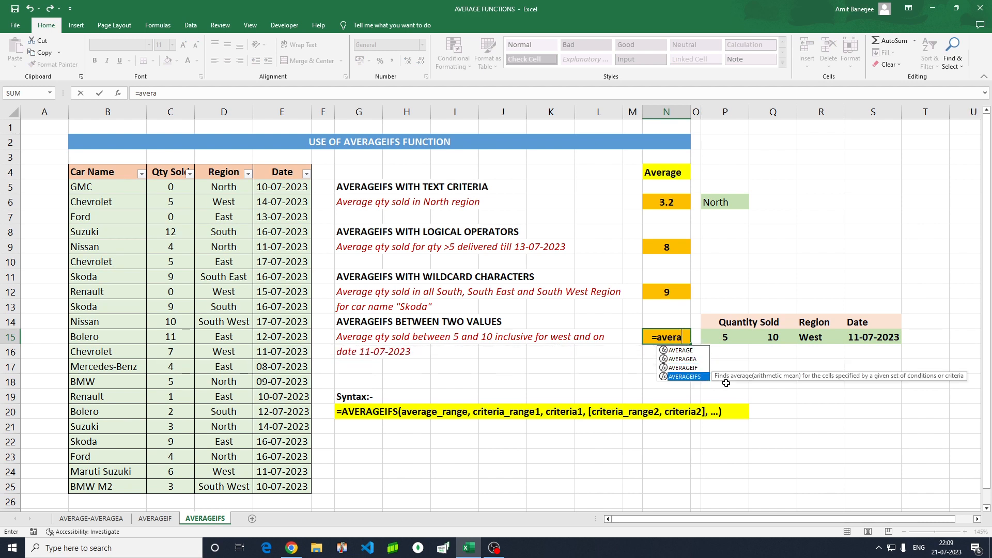
pyautogui.press('Tab')
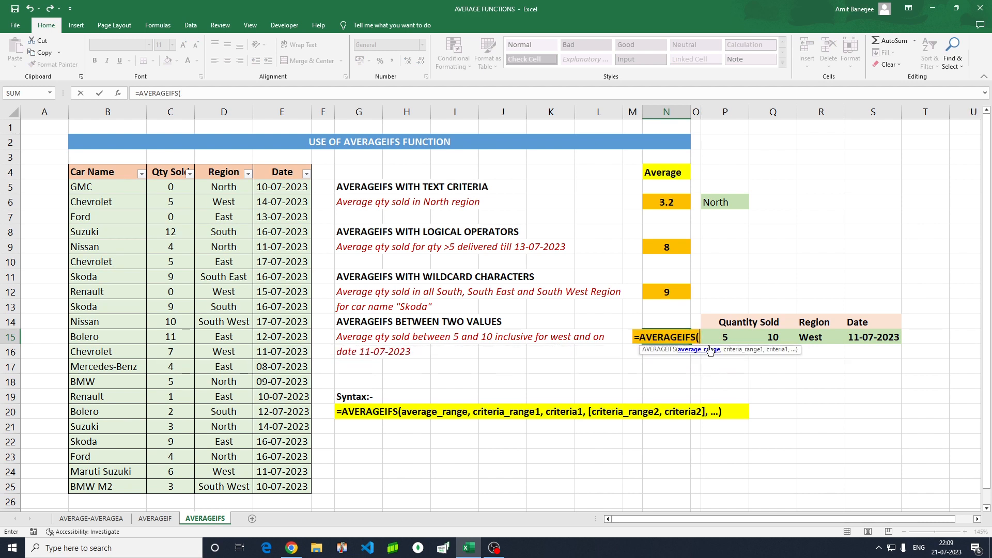
pyautogui.click(178, 188)
pyautogui.hotkey('ctrl', 'shift', 'Down')
pyautogui.write(',')
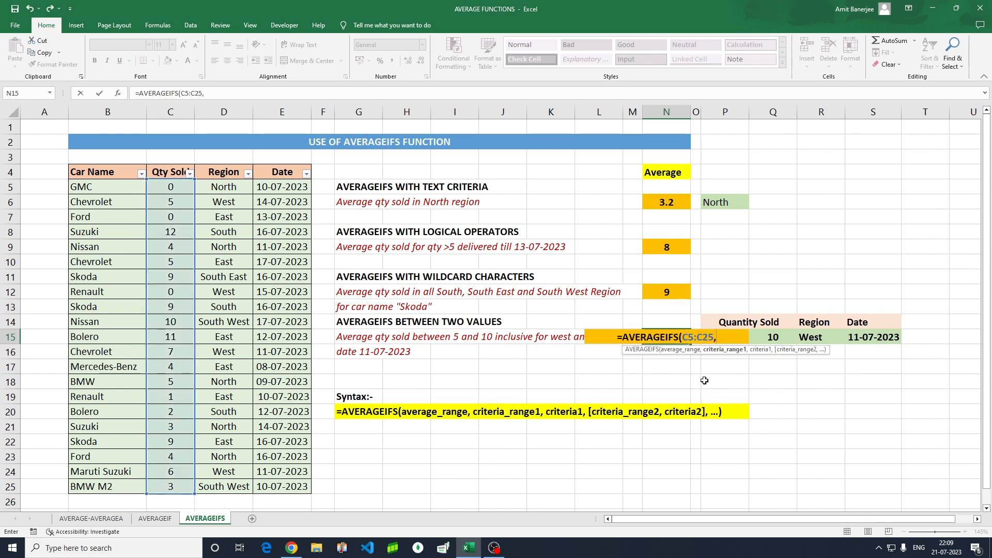
# Add the Qty Sold cells C5:C25 as the first criteria range with the cell-referenced criterion ">="&P15
pyautogui.click(178, 186)
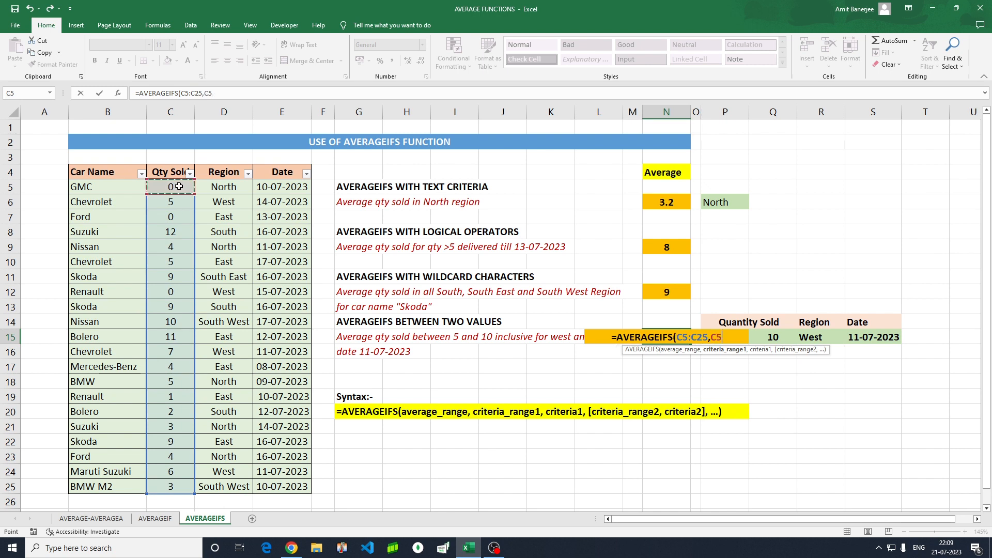
pyautogui.hotkey('ctrl', 'shift', 'Down')
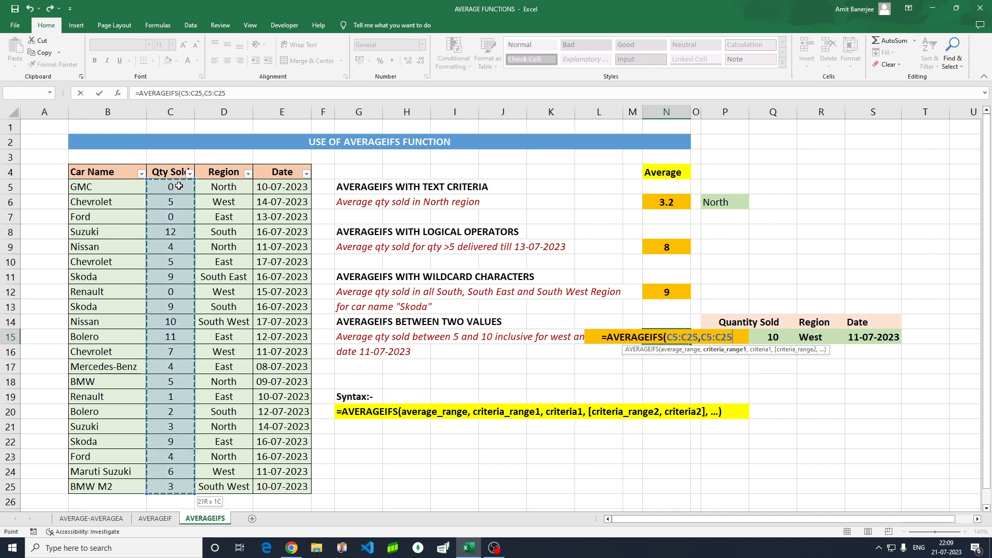
pyautogui.write(',')
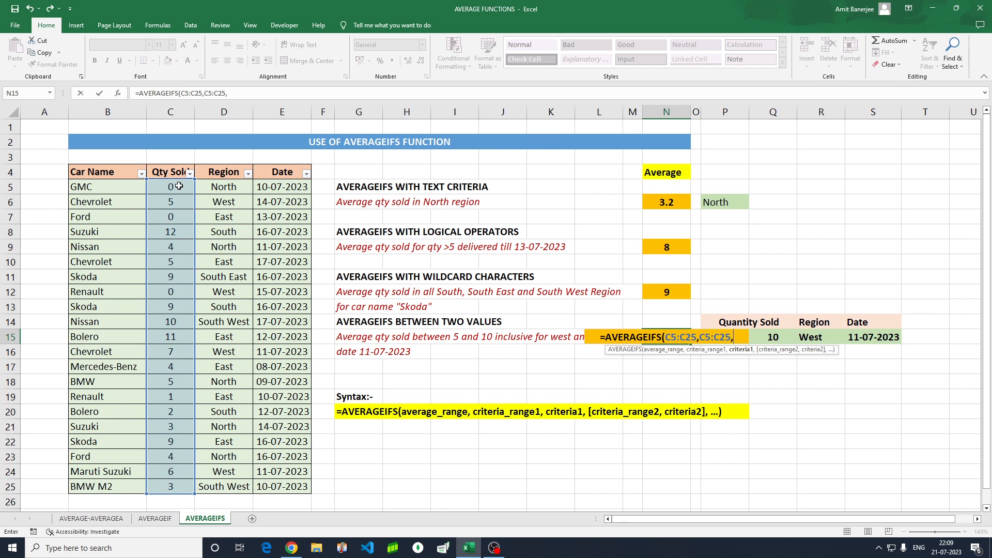
pyautogui.write('"')
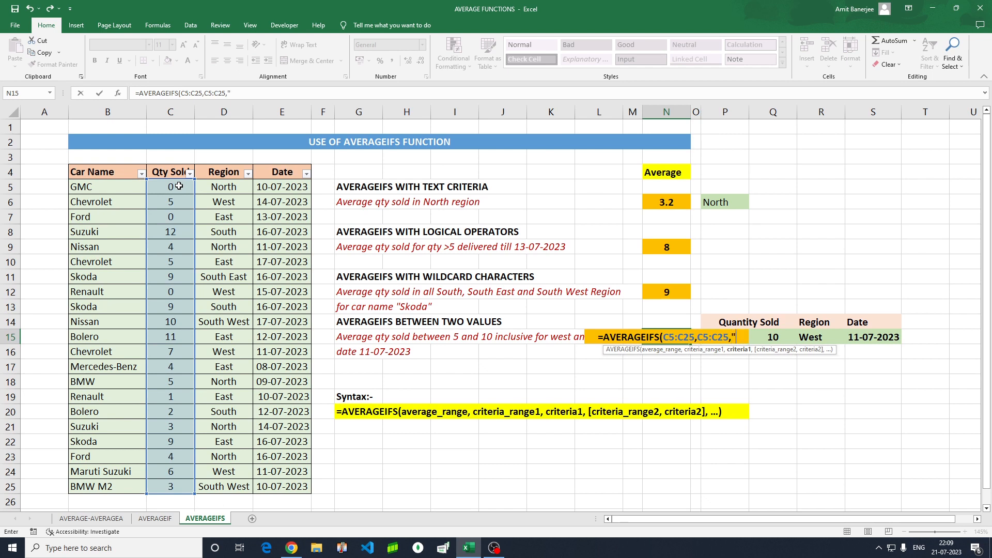
pyautogui.press('BackSpace')
pyautogui.write('">"')
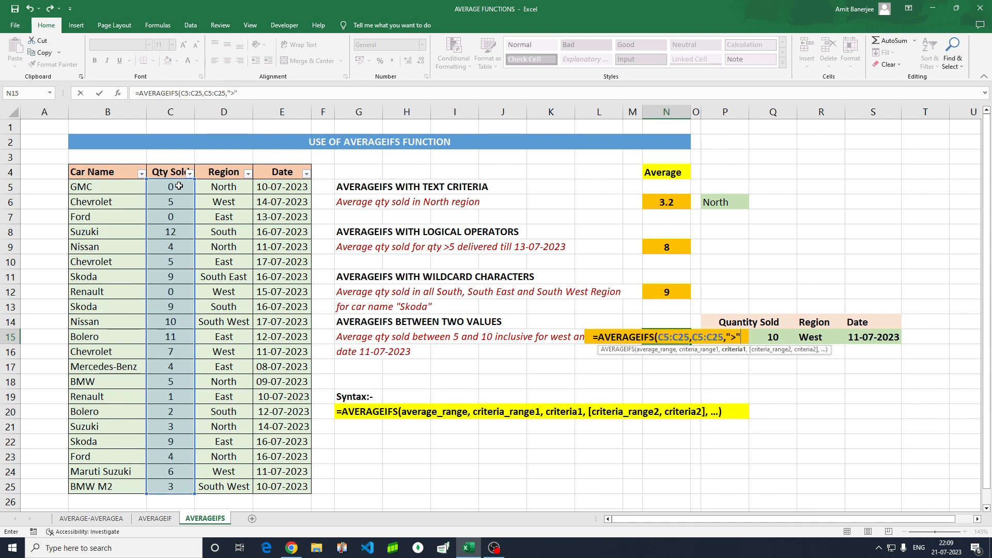
pyautogui.press('BackSpace')
pyautogui.write('="')
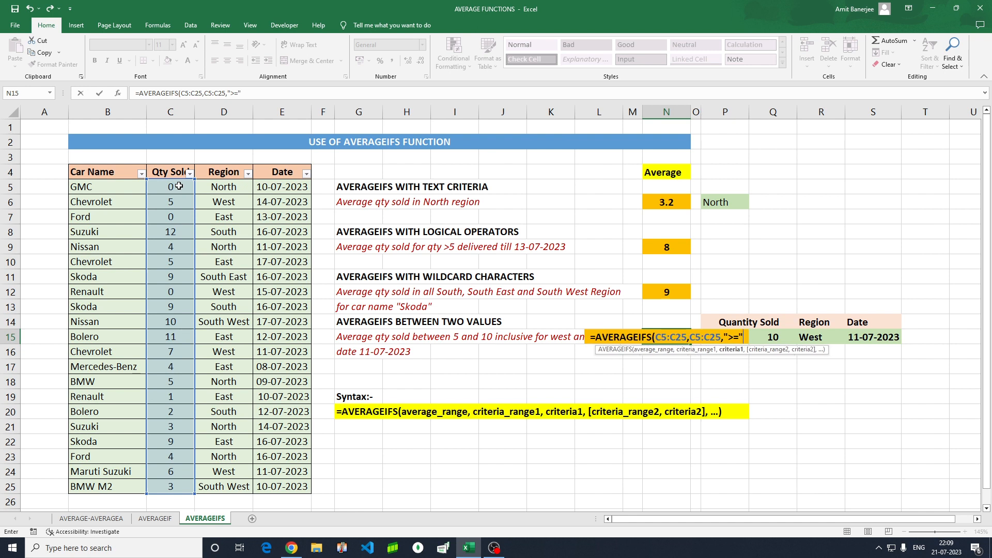
pyautogui.write('&')
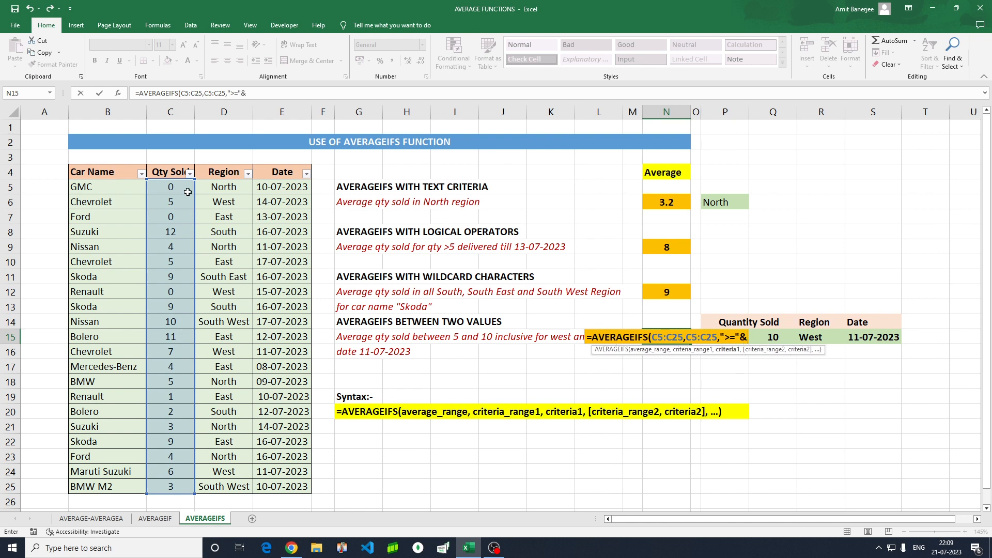
pyautogui.press('Right')
pyautogui.press('Right')
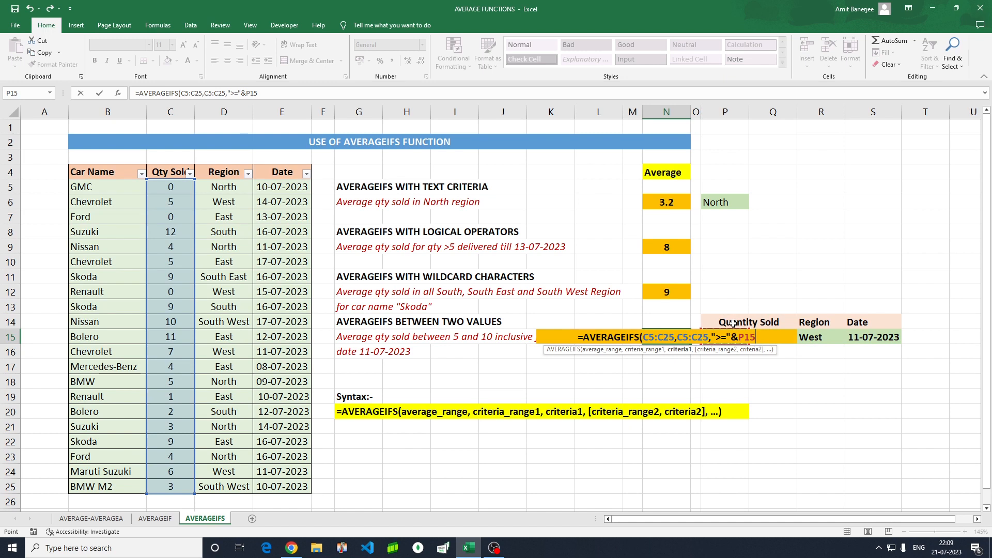
pyautogui.write(',')
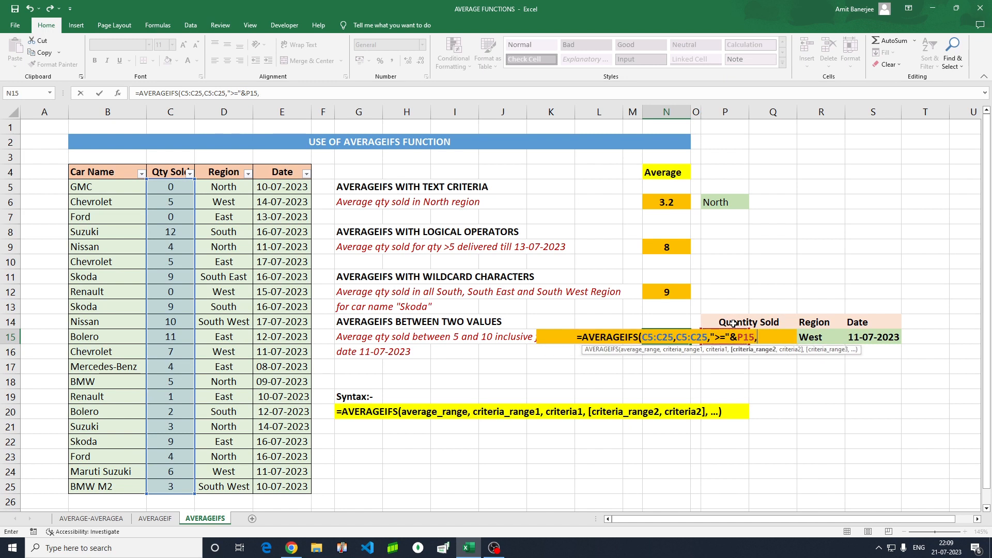
# Add the Qty Sold cells C5:C25 as the second criteria range with the cell-referenced criterion "<="&Q15
pyautogui.click(177, 185)
pyautogui.hotkey('ctrl', 'shift', 'Down')
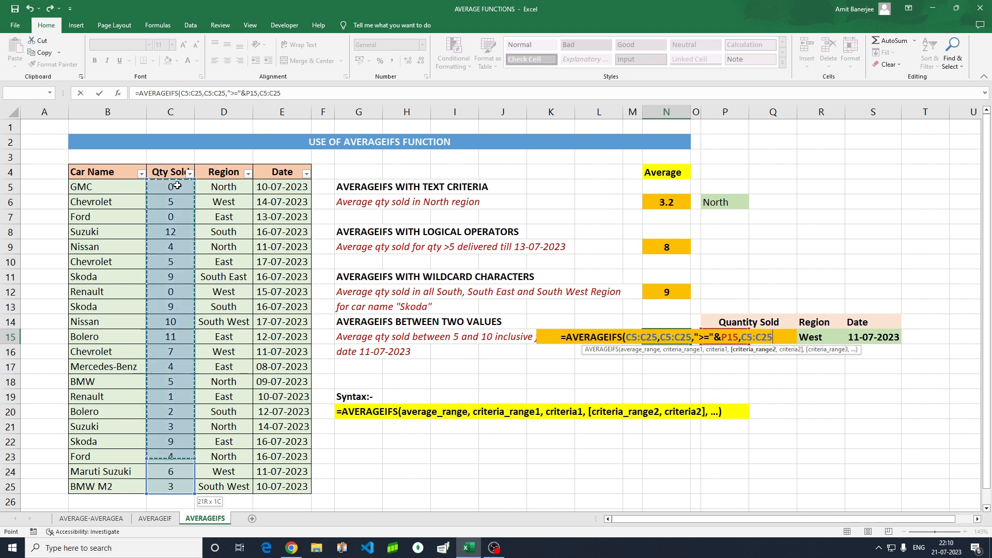
pyautogui.write(',')
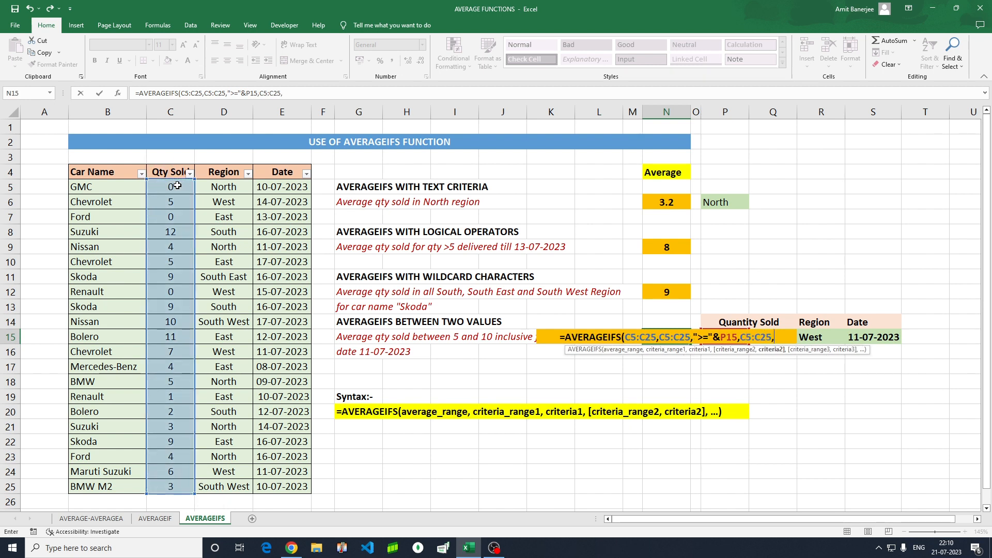
pyautogui.write('"')
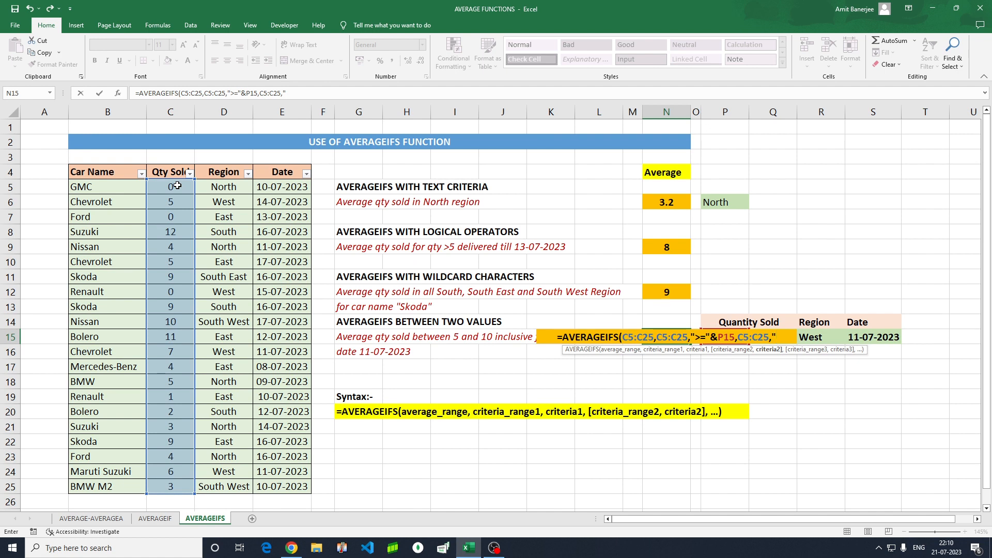
pyautogui.write('<=')
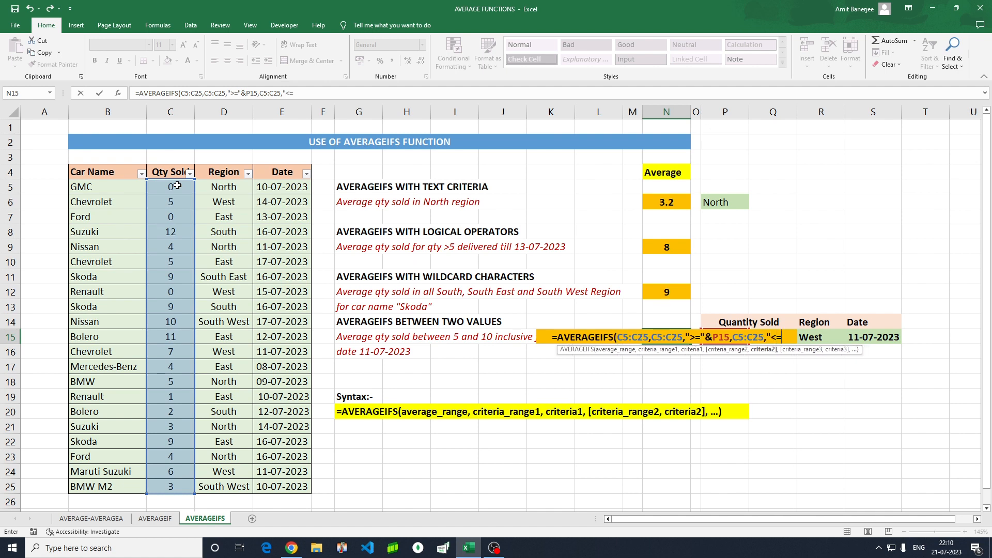
pyautogui.write('"')
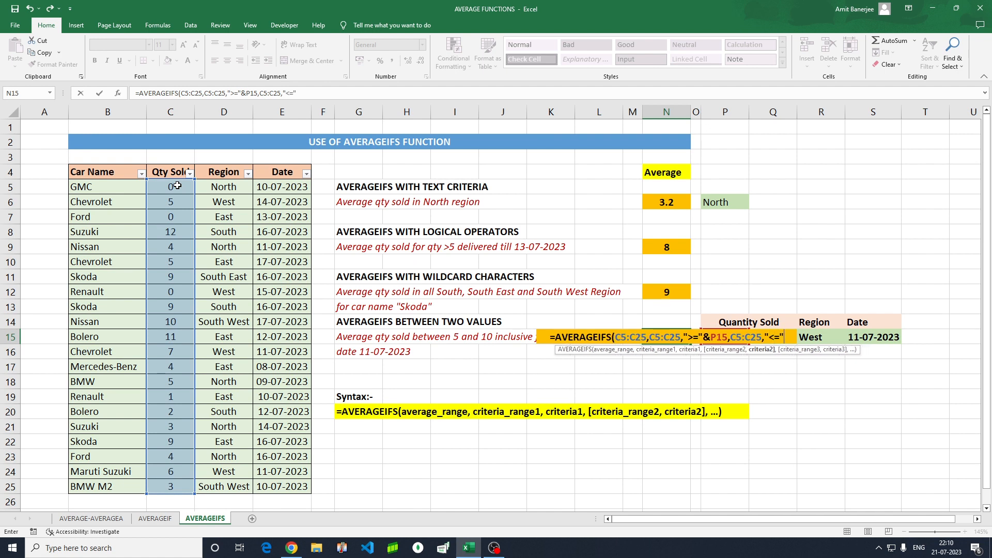
pyautogui.write('&')
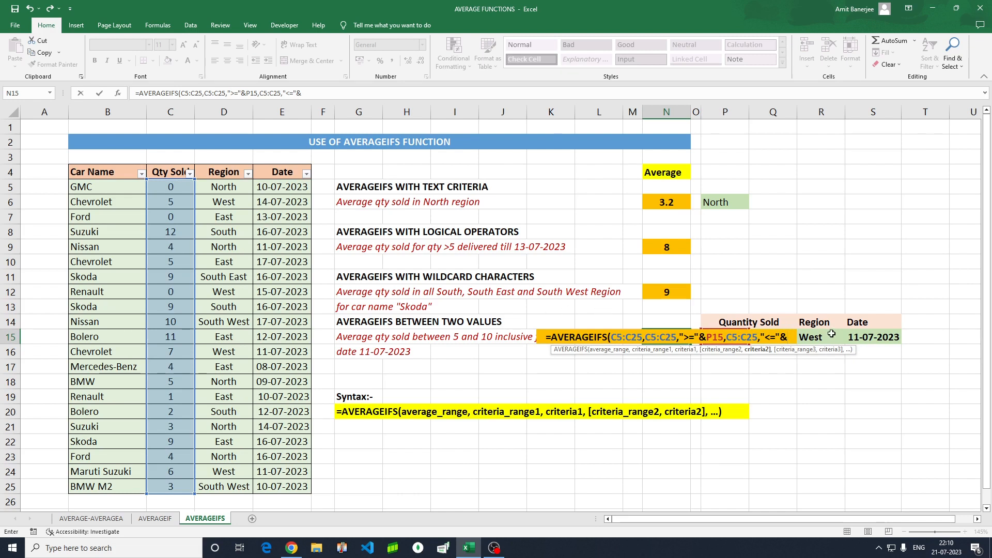
pyautogui.press('Right')
pyautogui.press('Right')
pyautogui.press('Right')
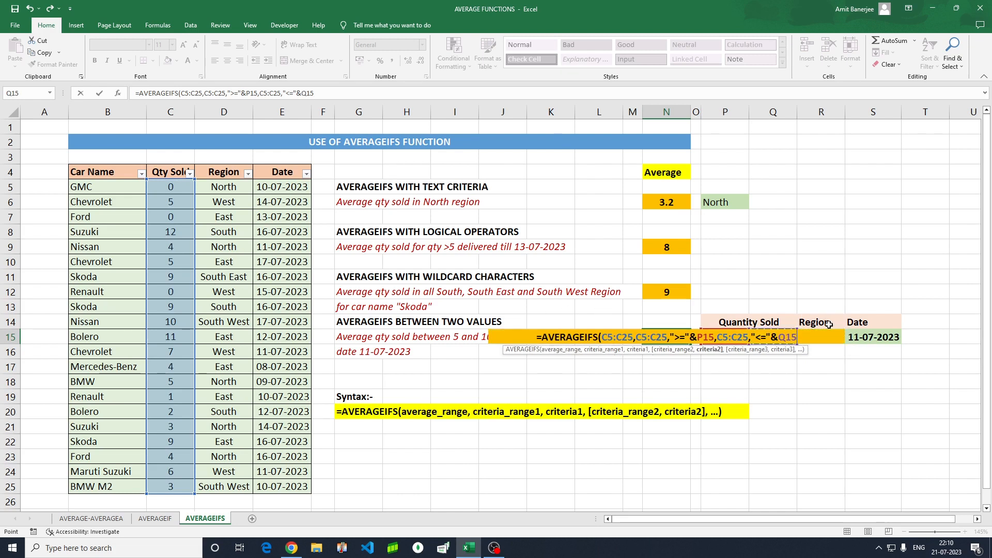
pyautogui.write(',')
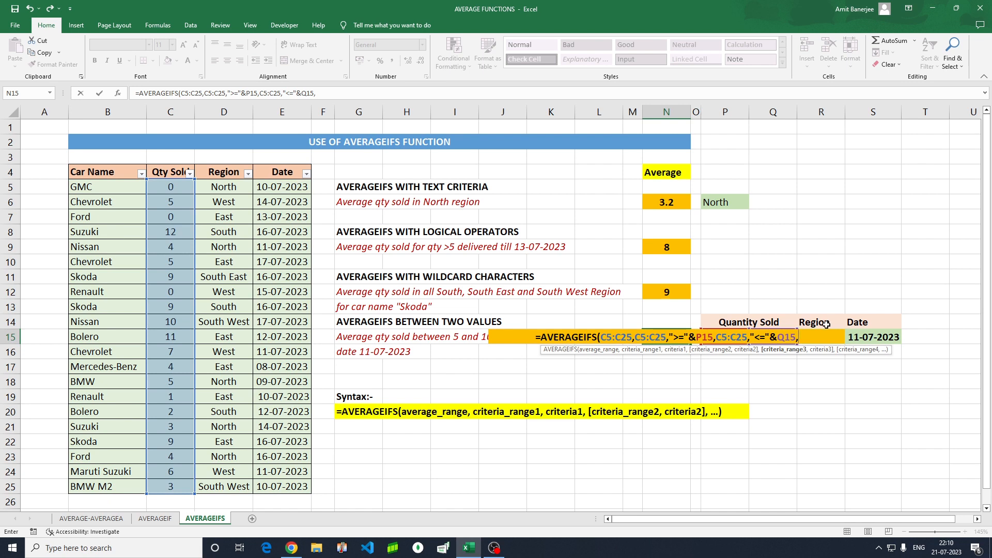
# Add the Date cells E5:E25 as the third criteria range with S15 as its criterion, and complete the formula in N15
pyautogui.click(289, 190)
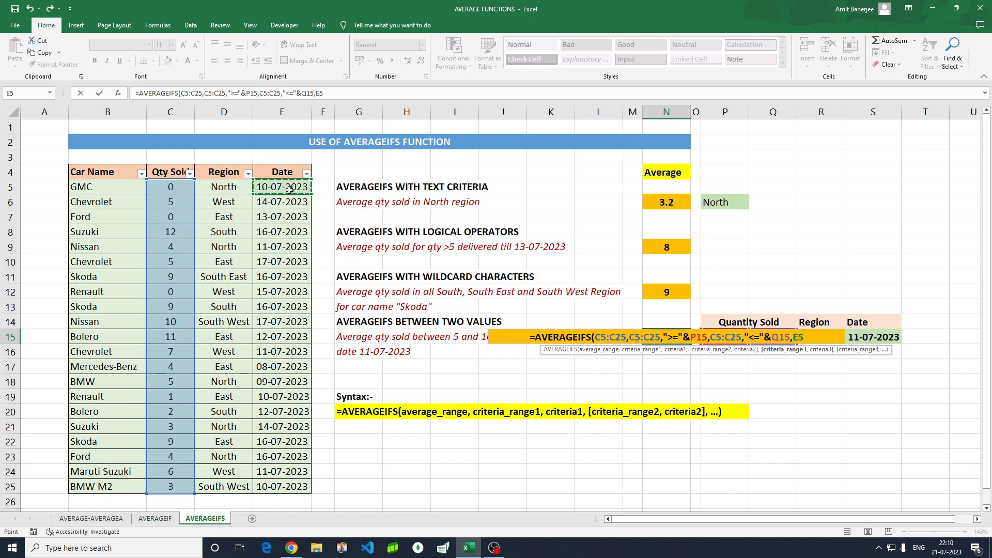
pyautogui.hotkey('ctrl', 'shift', 'Down')
pyautogui.write(',')
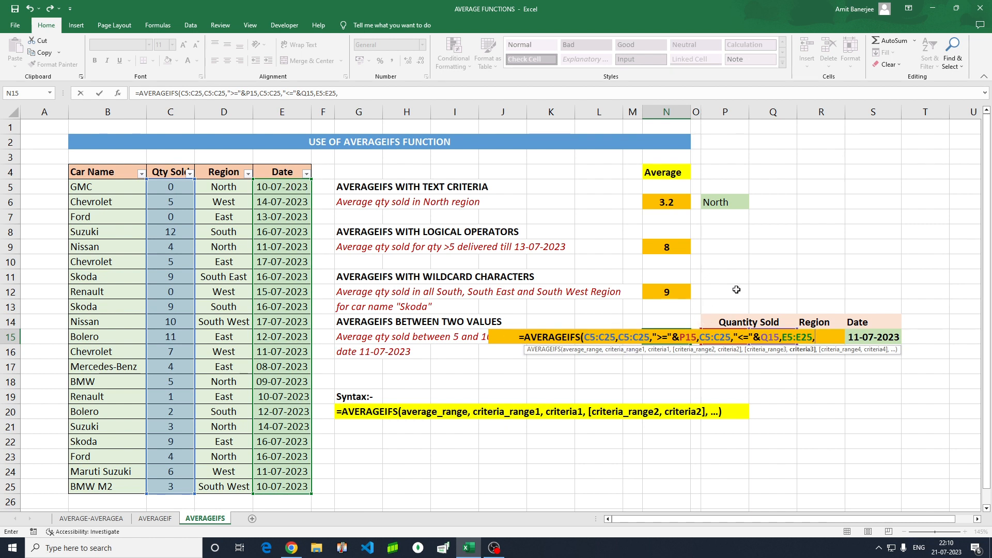
pyautogui.click(873, 338)
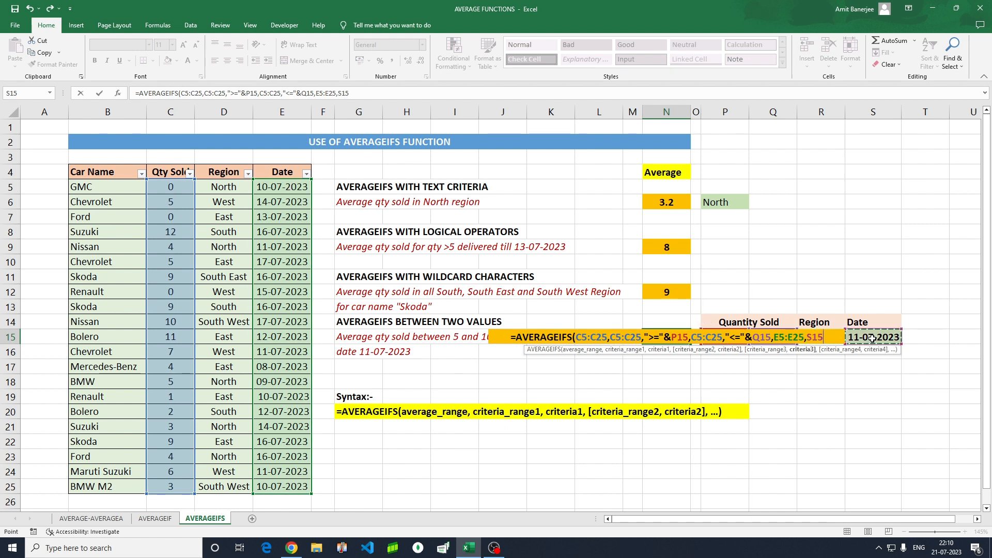
pyautogui.write(')')
pyautogui.press('Return')
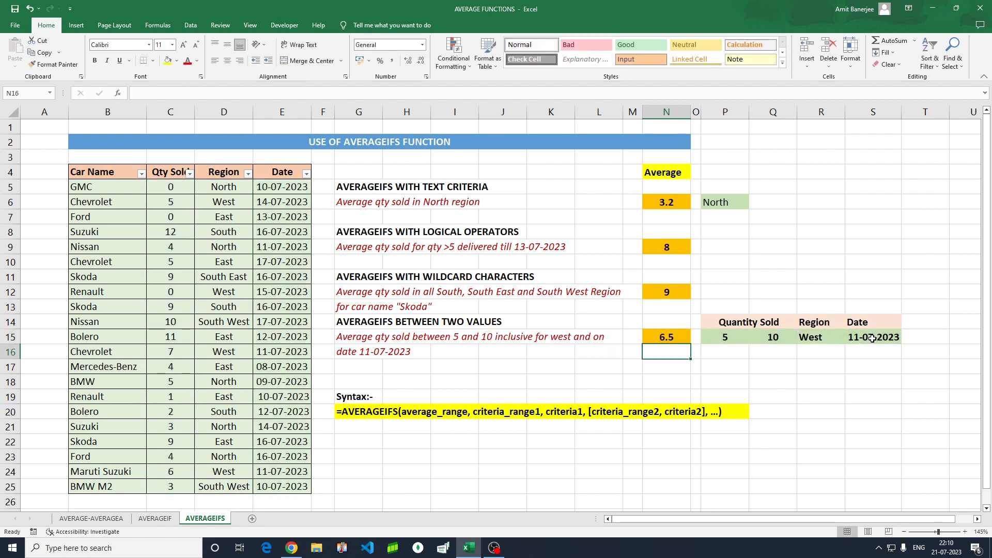
pyautogui.click(668, 337)
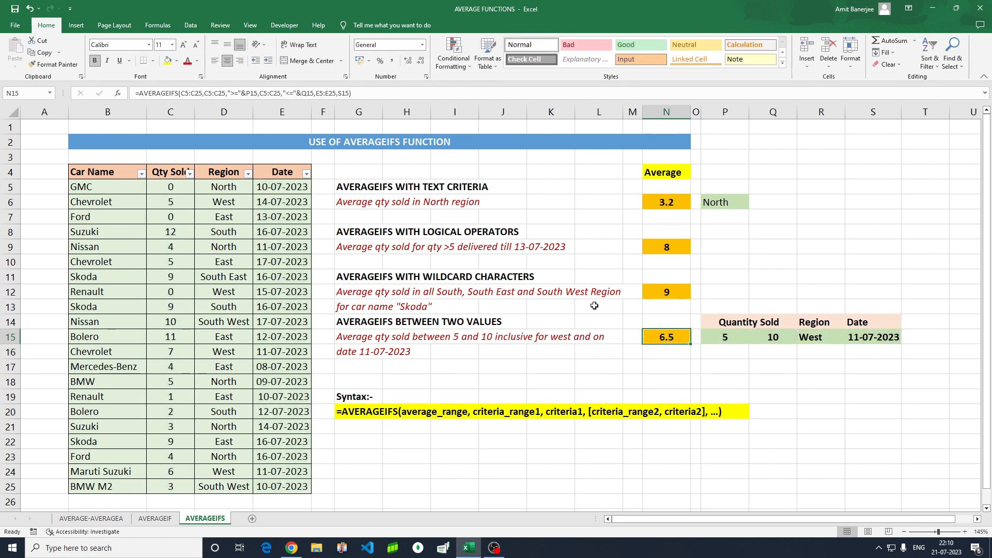
pyautogui.click(810, 394)
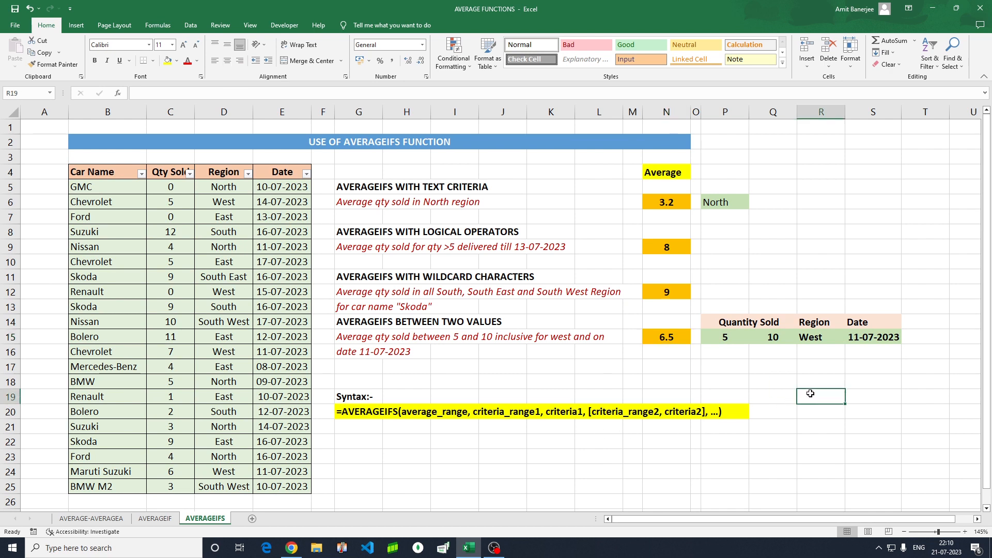